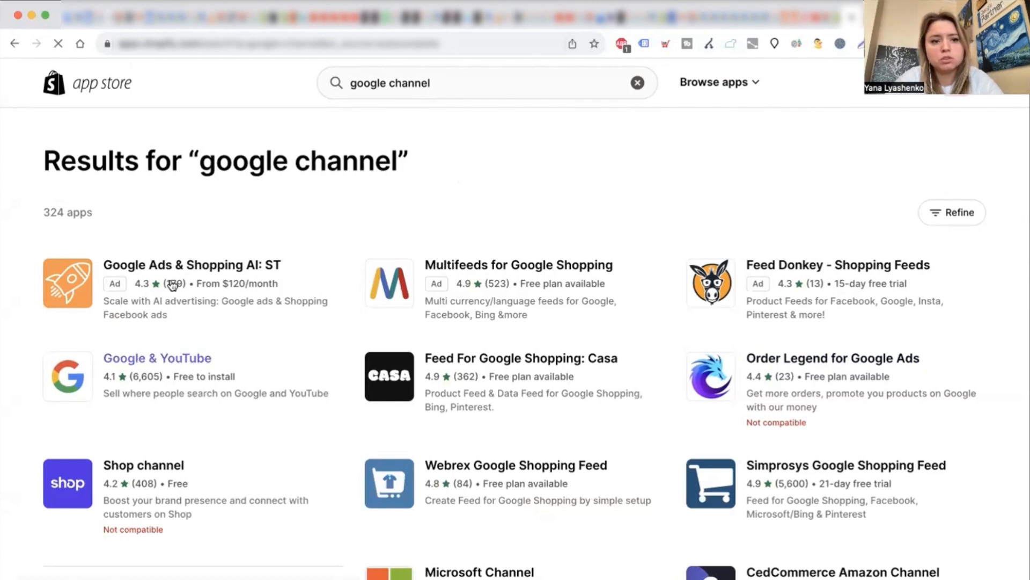
# - Start installing the Google & YouTube app from its app store listing
pyautogui.click(139, 363)
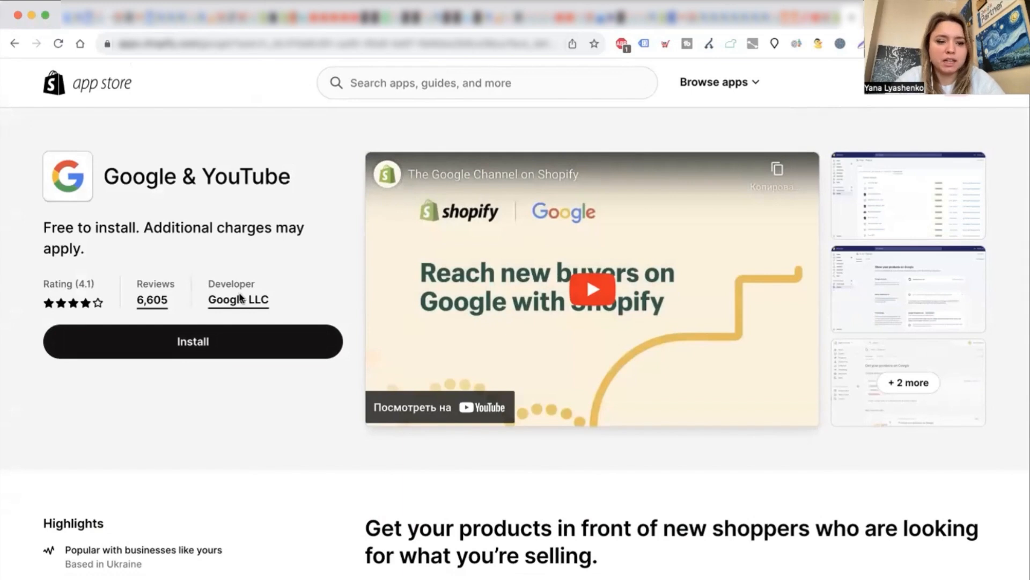
pyautogui.click(953, 96)
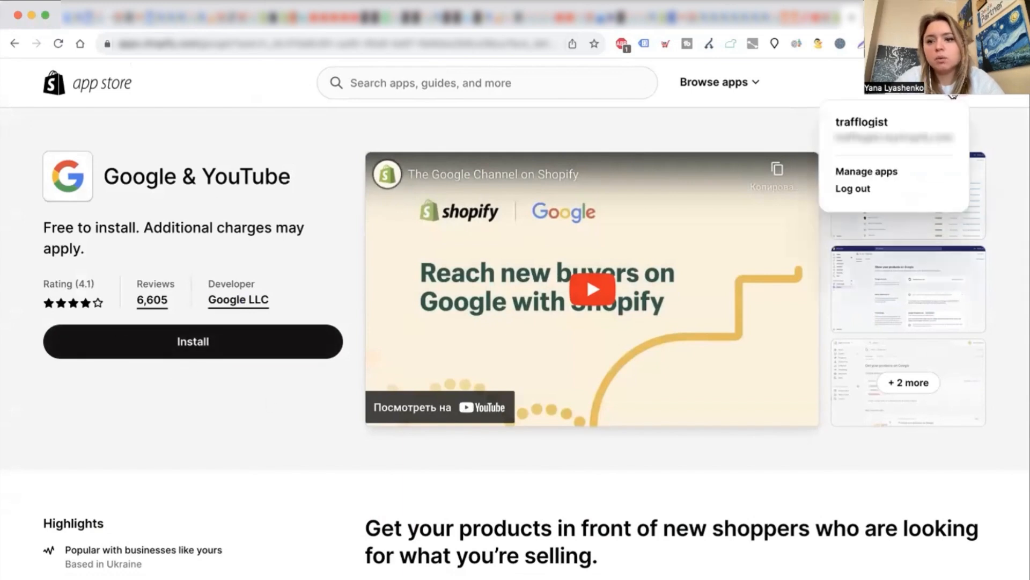
pyautogui.doubleClick(838, 122)
pyautogui.click(748, 137)
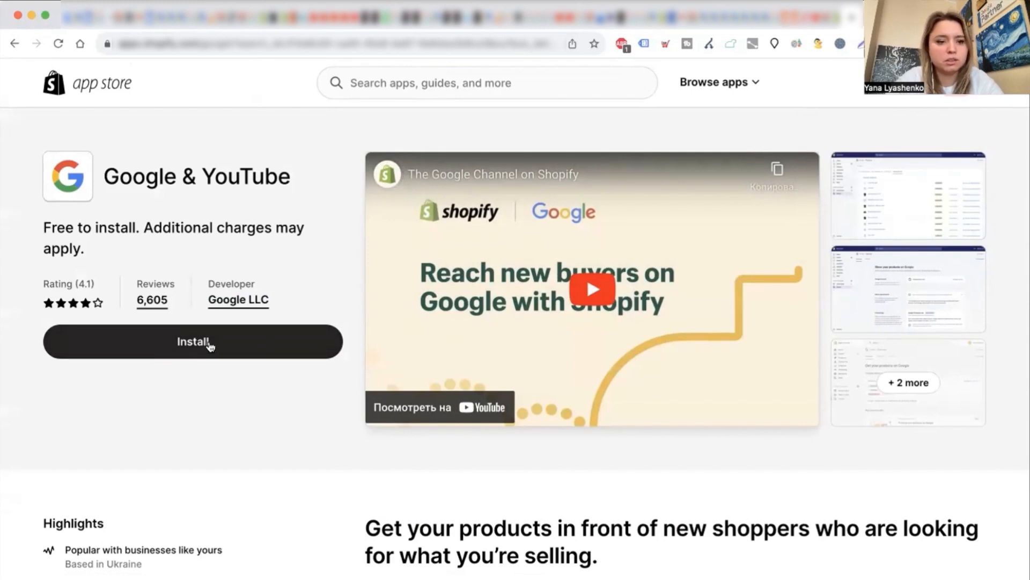
pyautogui.click(208, 344)
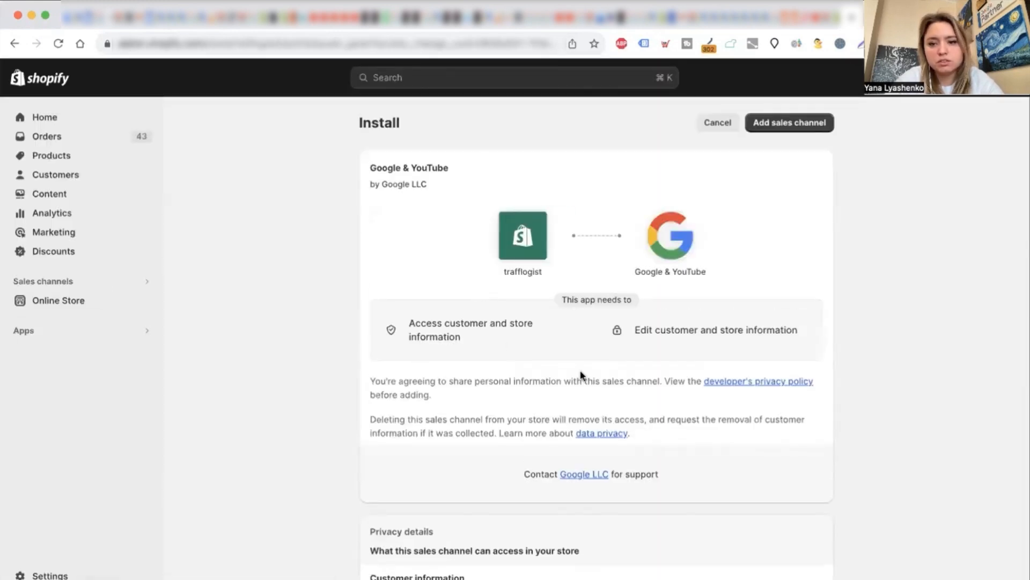
# - Review the permissions requested by Google & YouTube and add it to the store as a sales channel
pyautogui.scroll(-3, 582, 375)
pyautogui.scroll(-15, 581, 374)
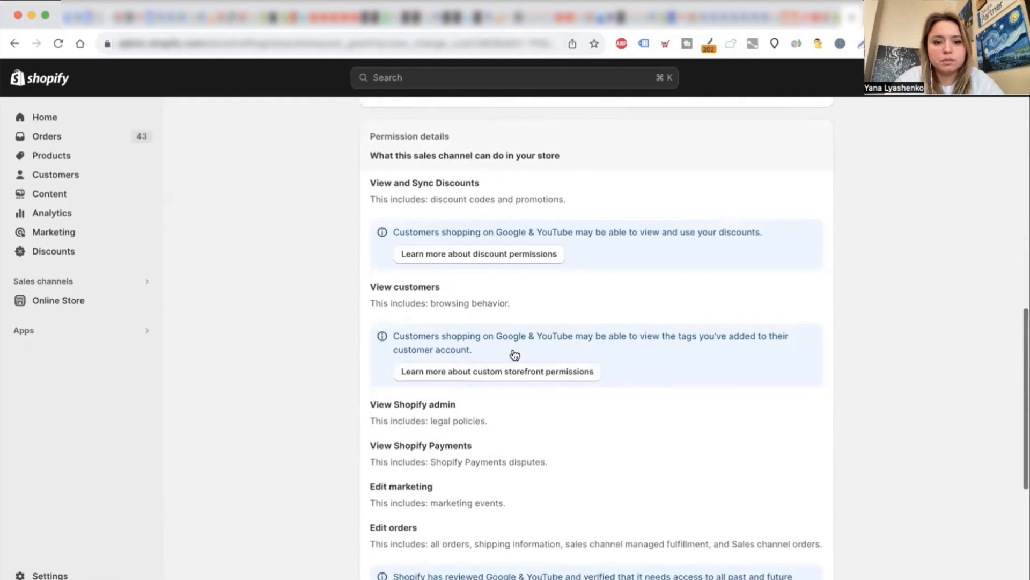
pyautogui.scroll(-3, 518, 343)
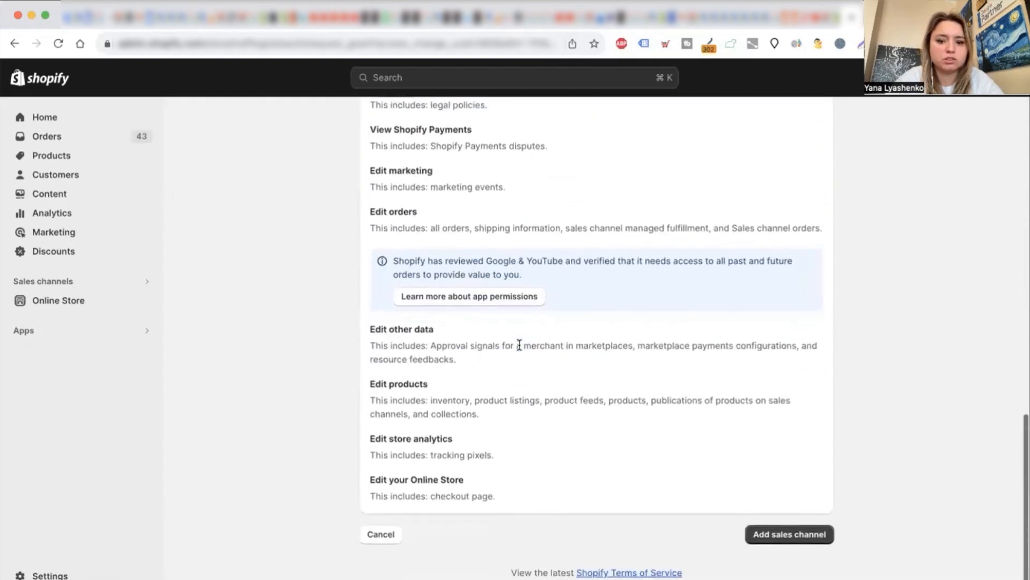
pyautogui.scroll(20, 531, 335)
pyautogui.click(777, 124)
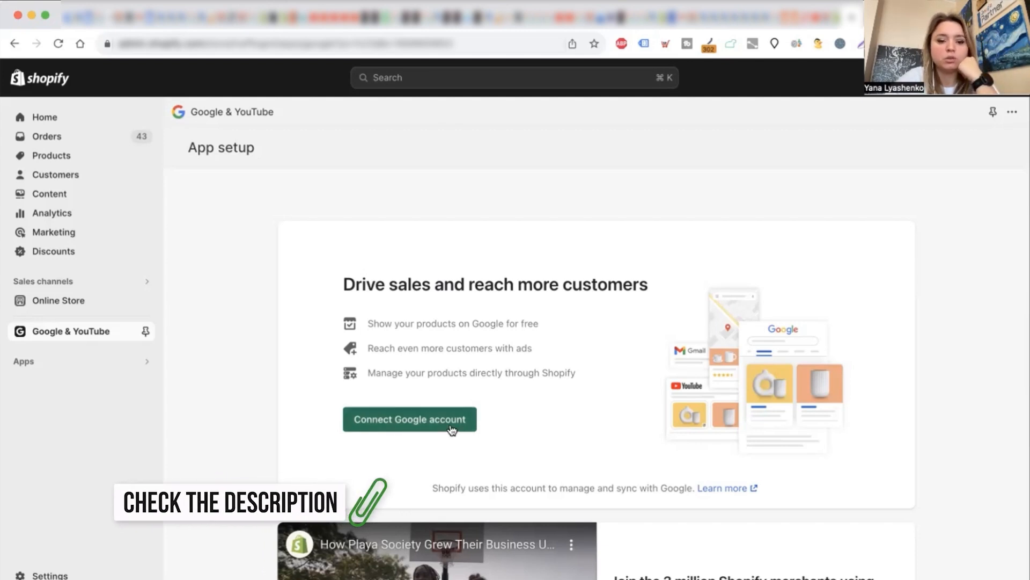
# - Connect a Google account to the Google & YouTube channel and grant the requested access
pyautogui.click(391, 426)
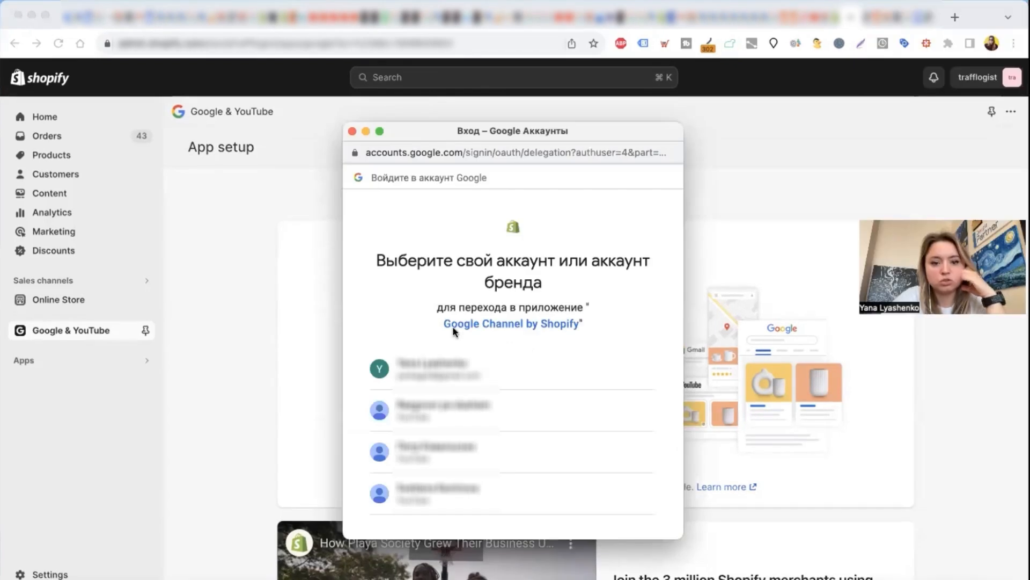
pyautogui.click(453, 370)
pyautogui.scroll(-5, 562, 380)
pyautogui.click(567, 420)
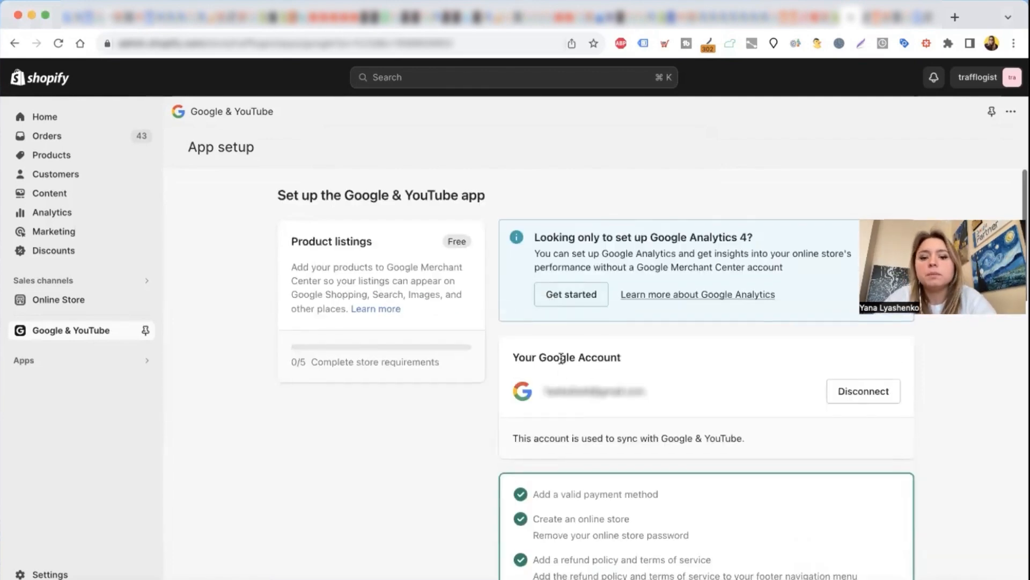
# - Review the store requirements checklist and confirm that contact information has been added to the online store
pyautogui.scroll(-3, 561, 366)
pyautogui.scroll(-4, 563, 449)
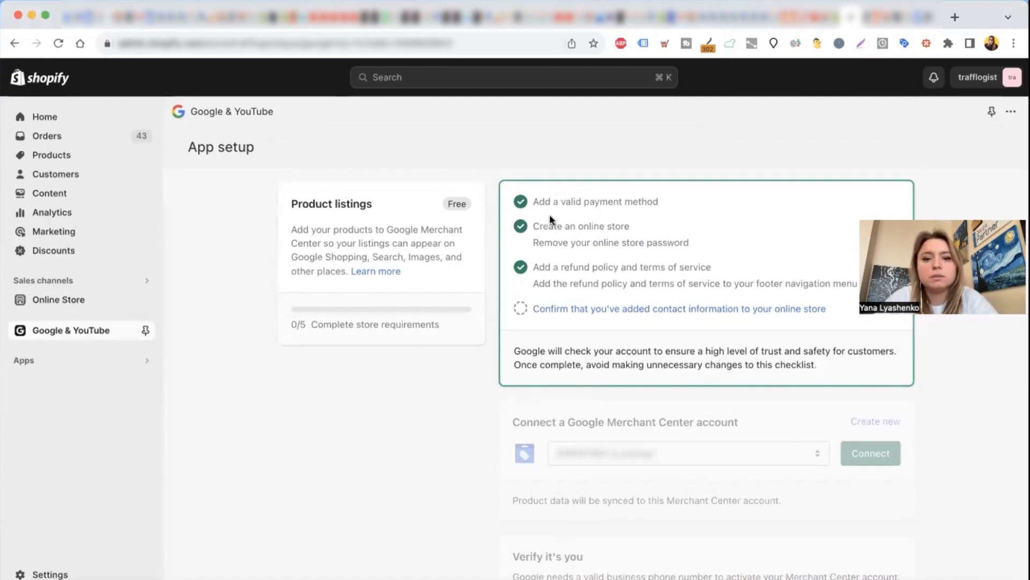
pyautogui.moveTo(532, 197); pyautogui.dragTo(652, 211)
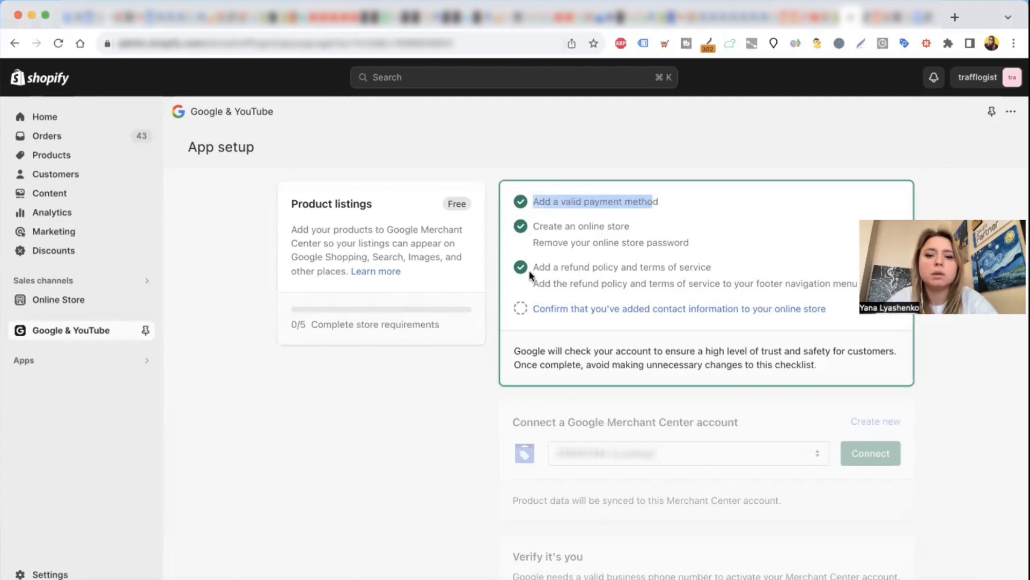
pyautogui.moveTo(533, 267); pyautogui.dragTo(714, 265)
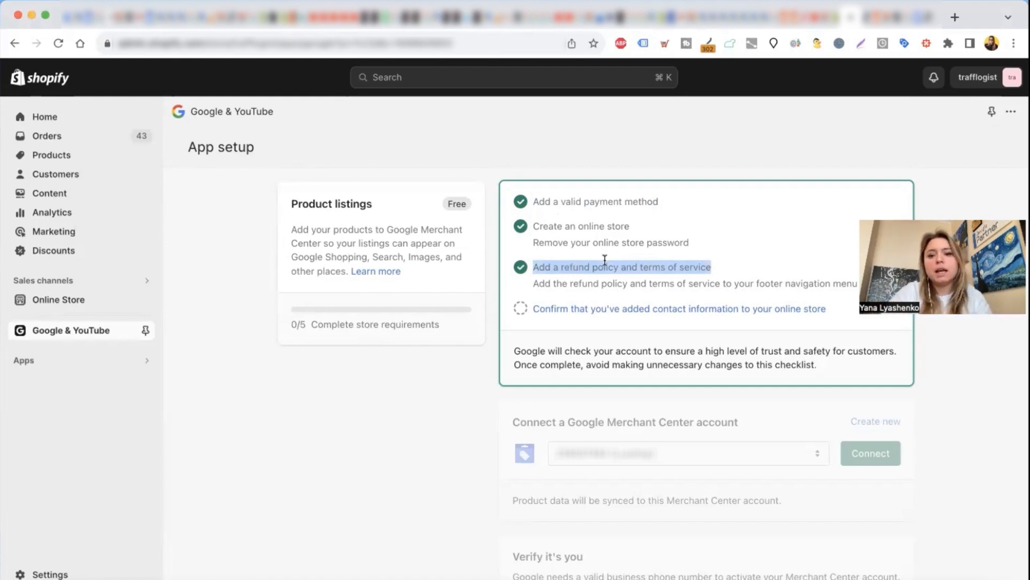
pyautogui.click(651, 277)
pyautogui.moveTo(643, 266); pyautogui.dragTo(716, 269)
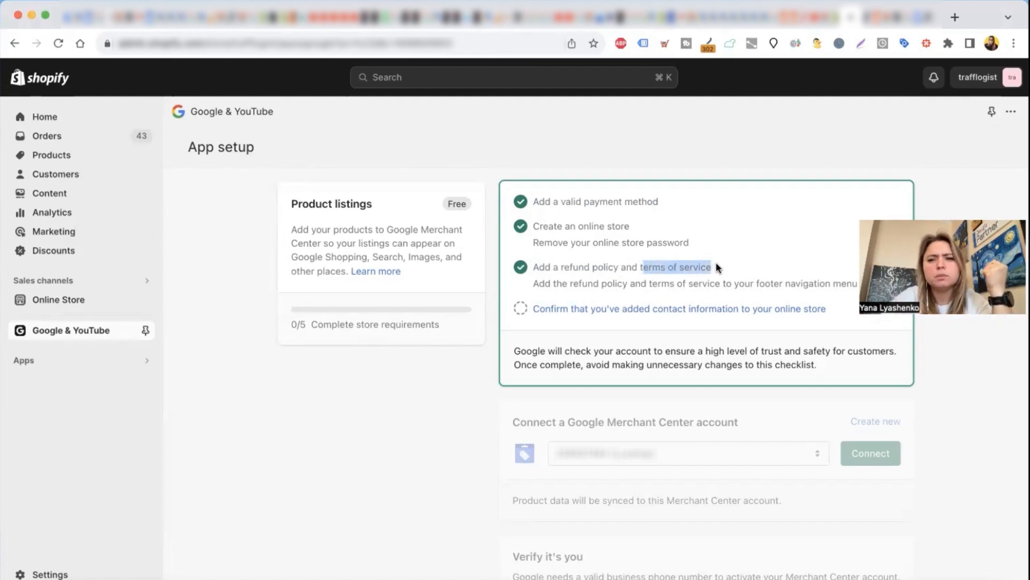
pyautogui.moveTo(560, 267); pyautogui.dragTo(620, 268)
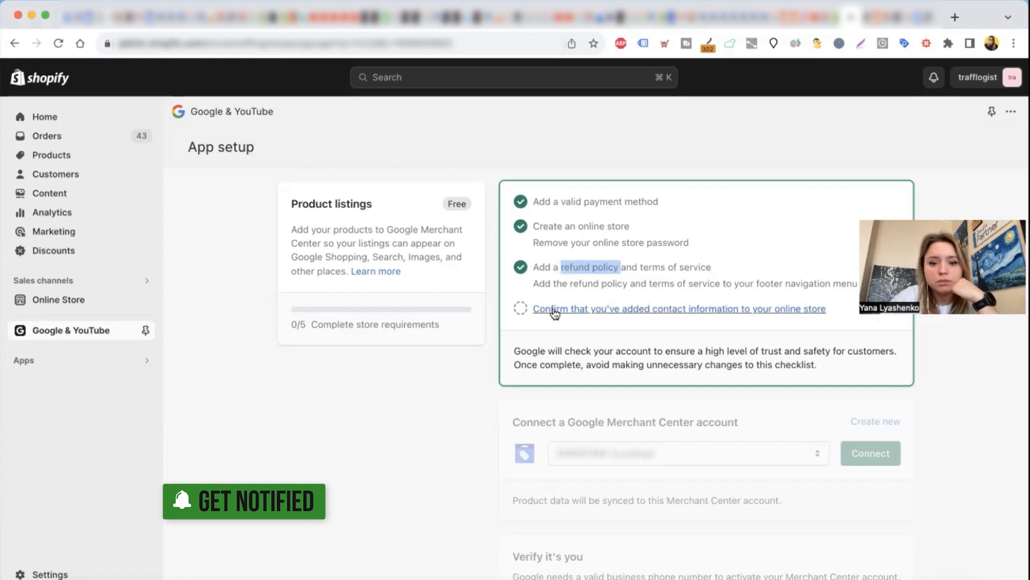
pyautogui.click(570, 310)
pyautogui.click(768, 474)
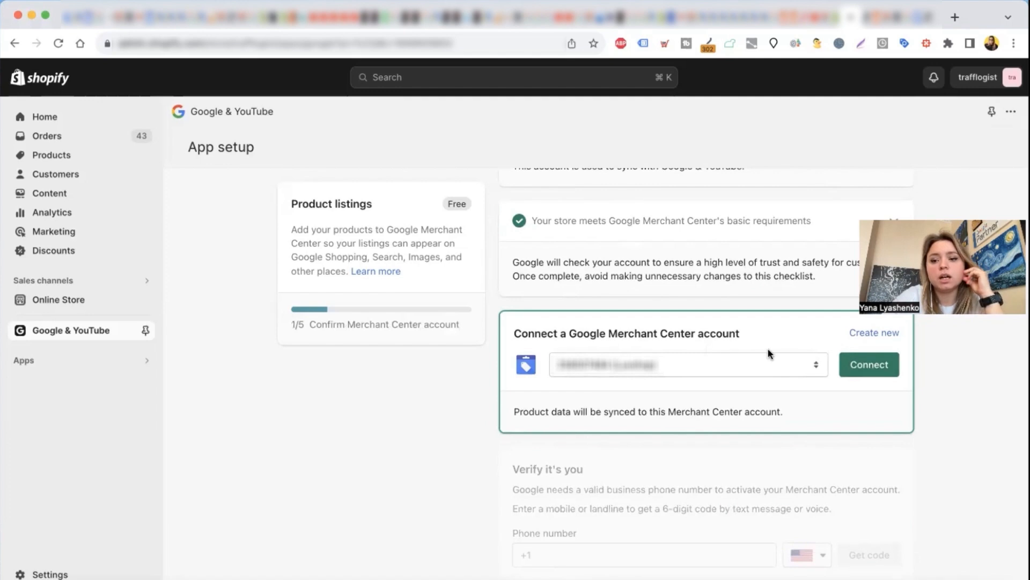
# - Check the existing Merchant Center accounts and create a new Google Merchant Center account instead
pyautogui.click(659, 369)
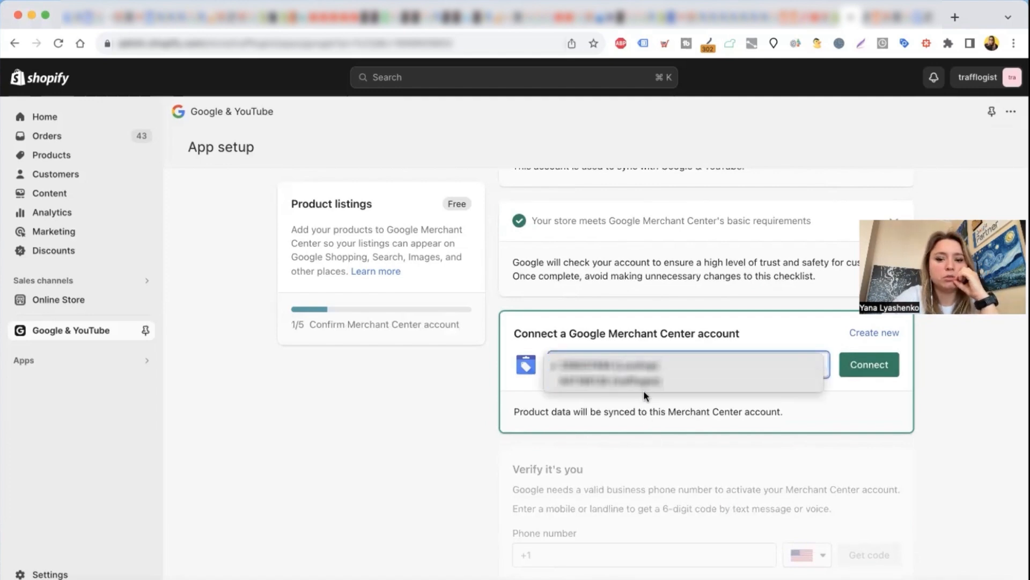
pyautogui.click(782, 329)
pyautogui.click(860, 336)
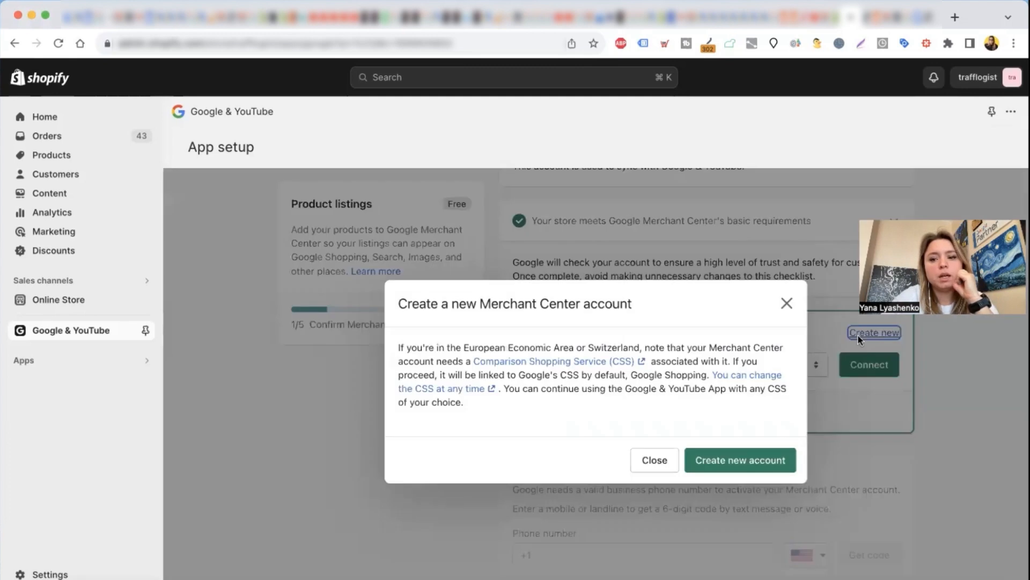
pyautogui.click(730, 468)
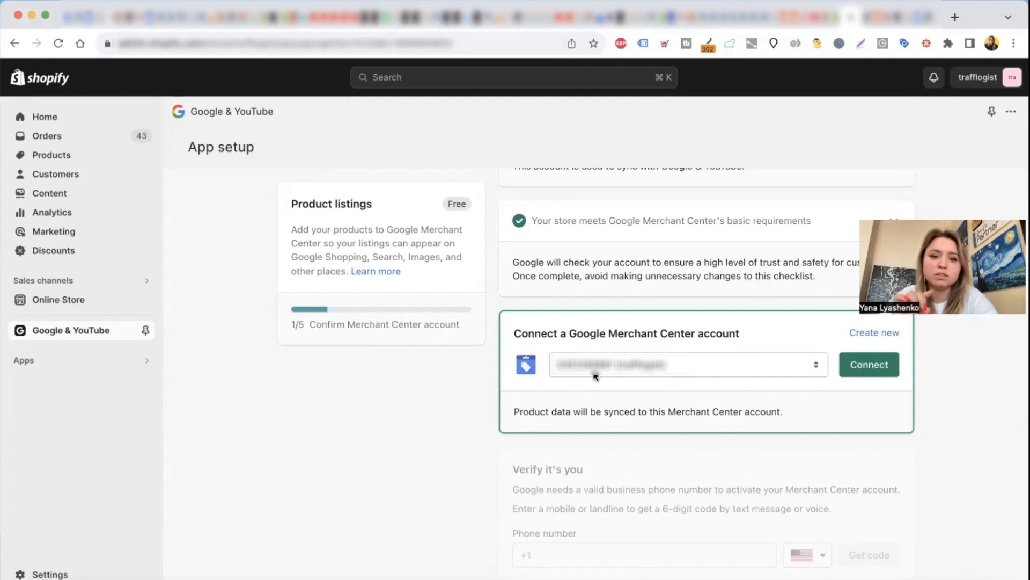
# - Check the linked Google account and connect the newly created Merchant Center account to the store
pyautogui.scroll(5, 586, 343)
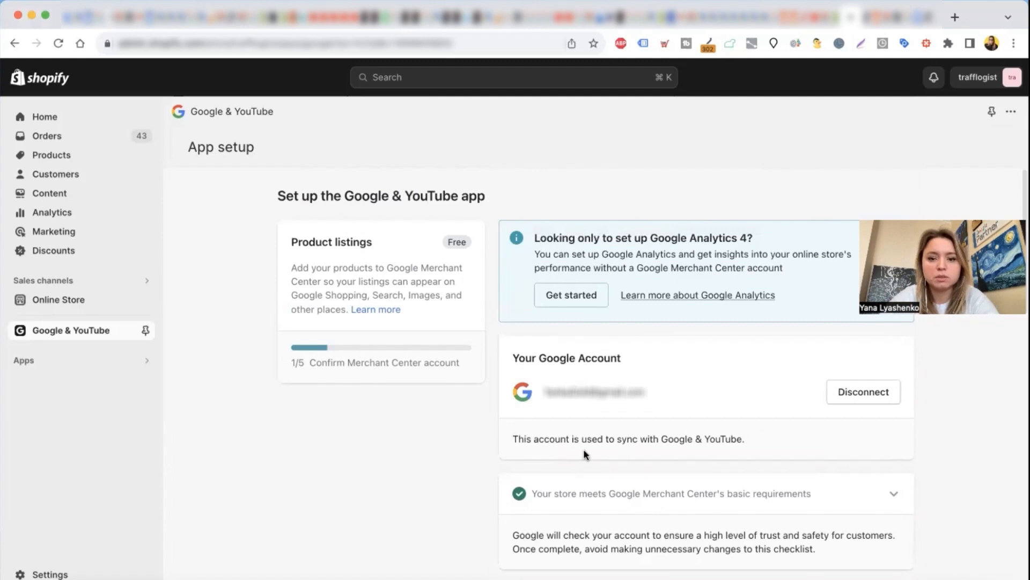
pyautogui.moveTo(549, 392); pyautogui.dragTo(647, 394)
pyautogui.scroll(-9, 611, 434)
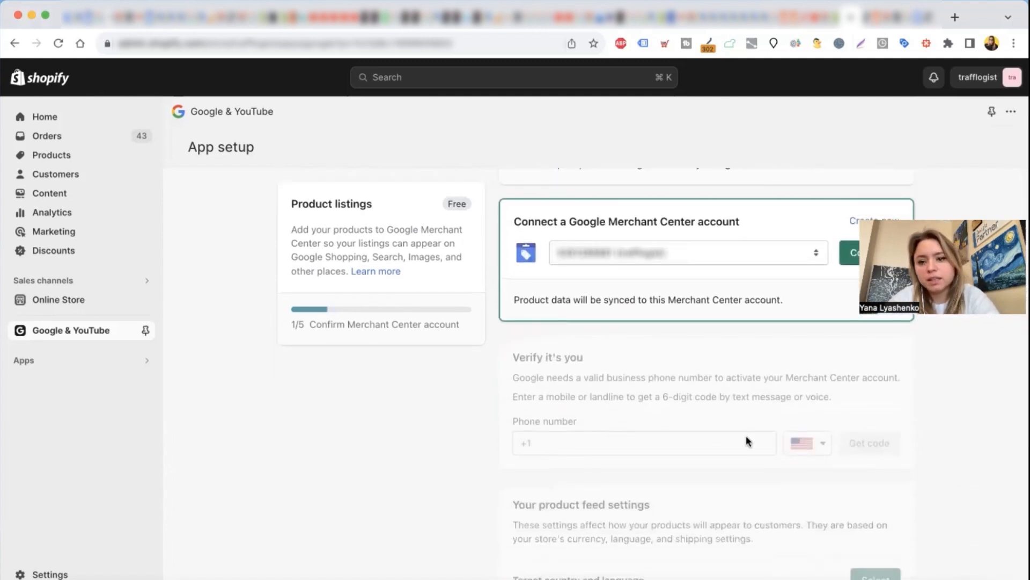
pyautogui.scroll(3, 762, 429)
pyautogui.click(867, 378)
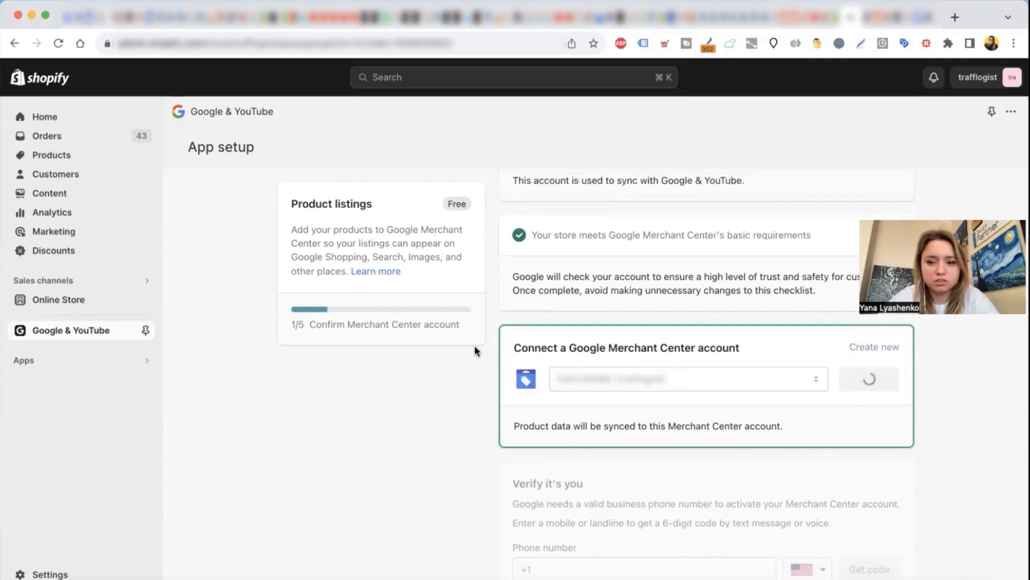
# - Transfer the store's domain claim to the connected Merchant Center account
pyautogui.scroll(-2, 477, 414)
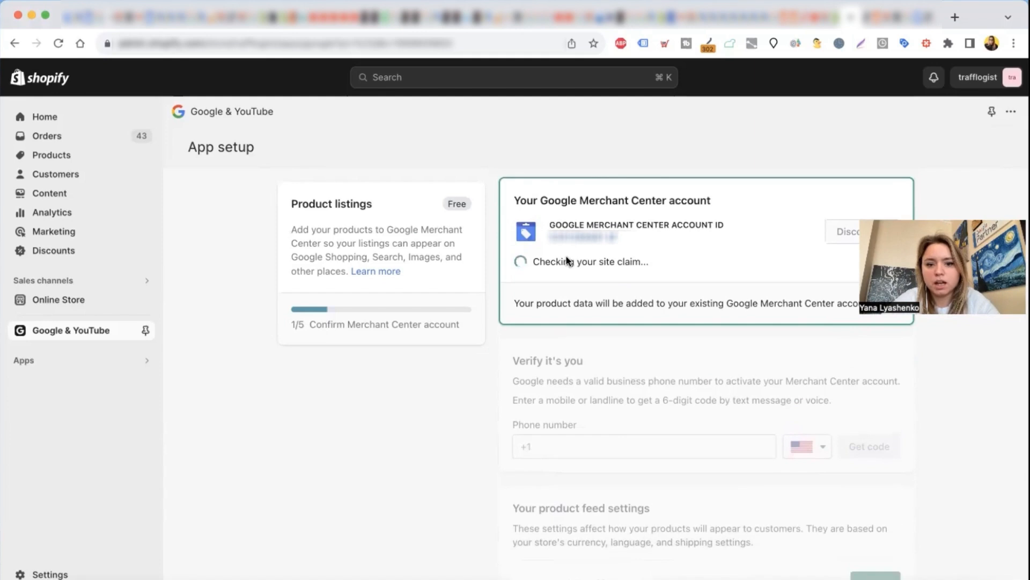
pyautogui.moveTo(552, 262); pyautogui.dragTo(644, 264)
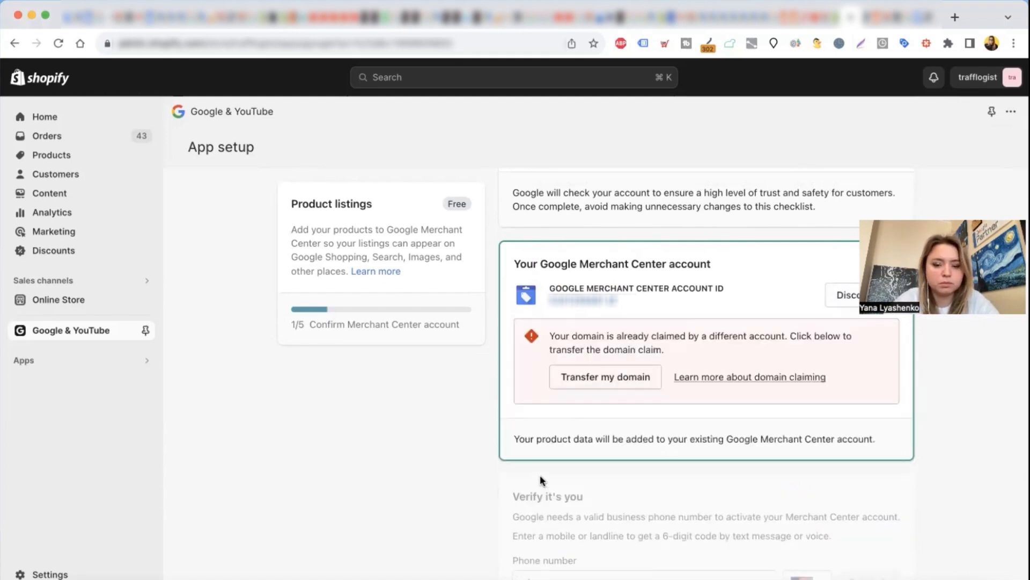
pyautogui.click(604, 378)
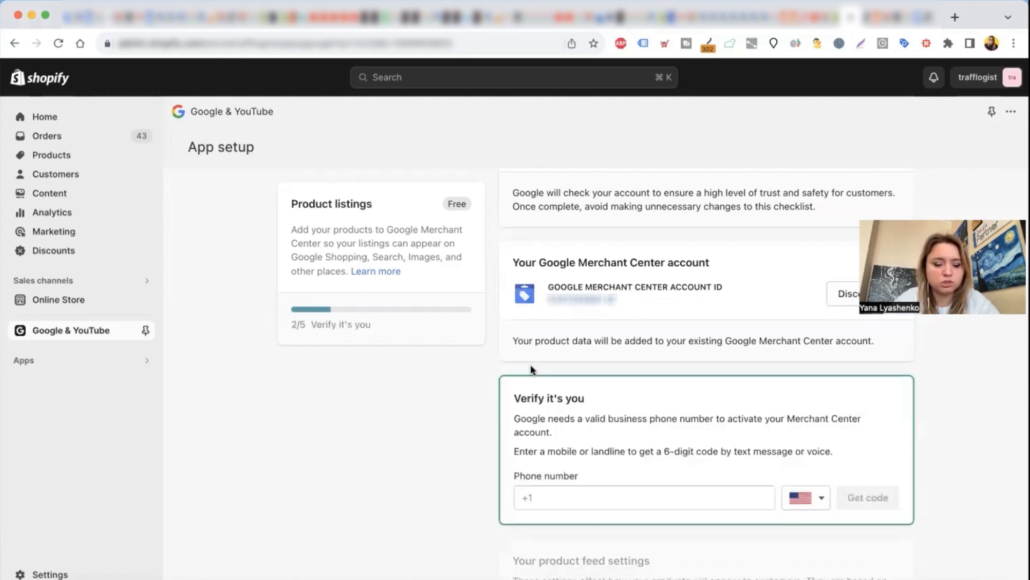
# - Set the phone country code to Ukraine (+380), enter the business phone number and request a text verification code
pyautogui.scroll(-2, 530, 374)
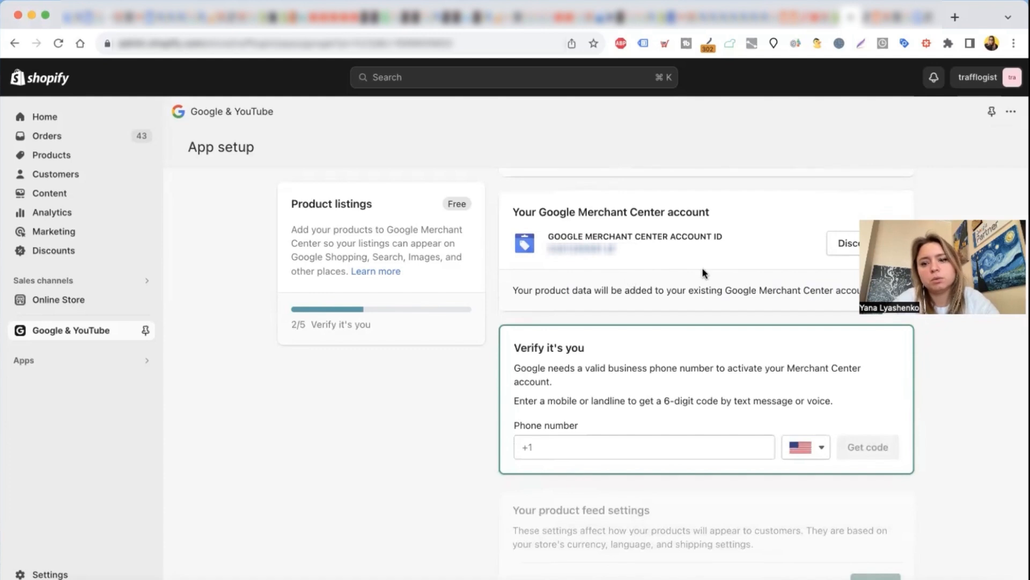
pyautogui.moveTo(541, 232); pyautogui.dragTo(641, 258)
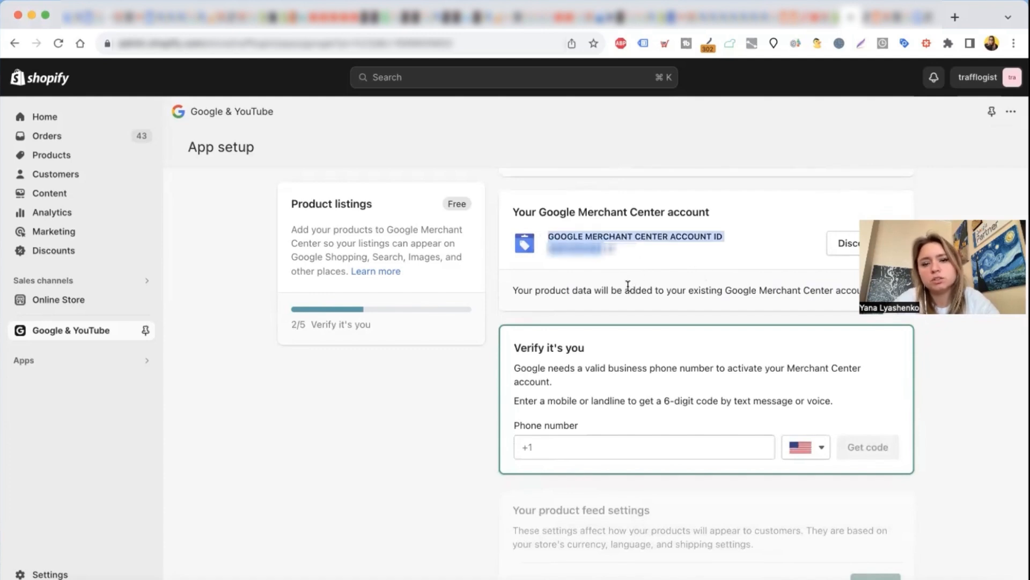
pyautogui.scroll(-4, 612, 341)
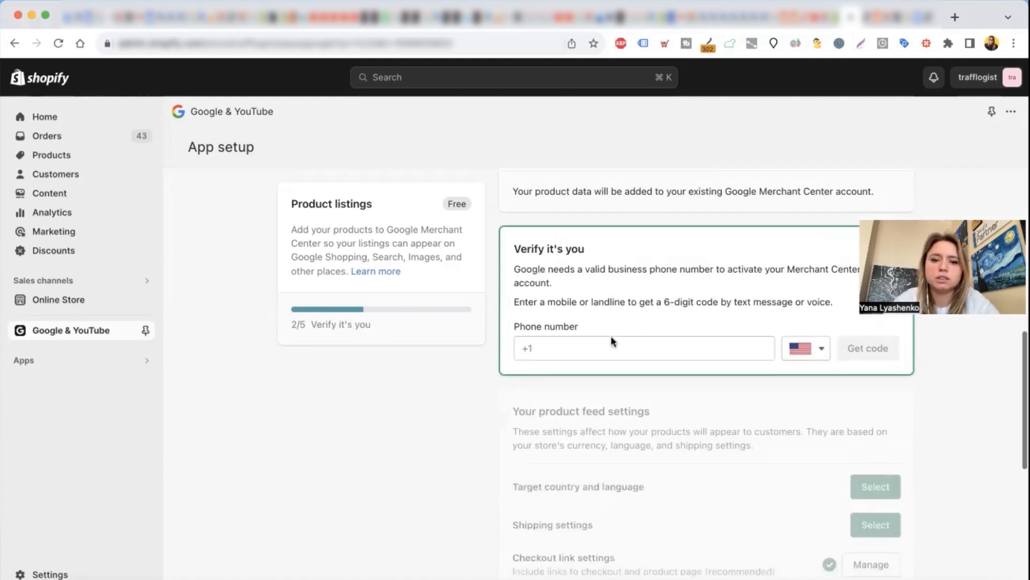
pyautogui.click(567, 343)
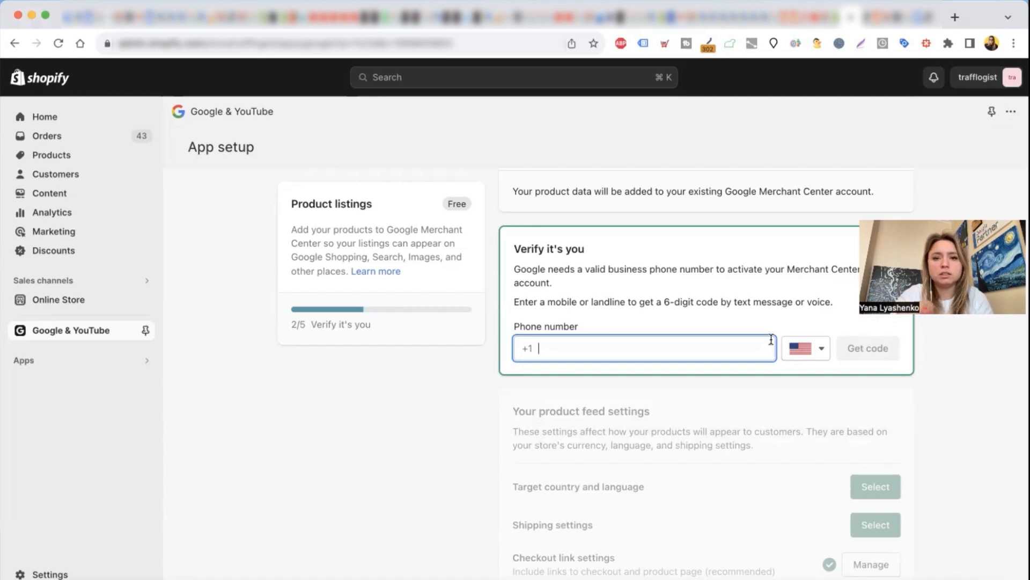
pyautogui.click(806, 348)
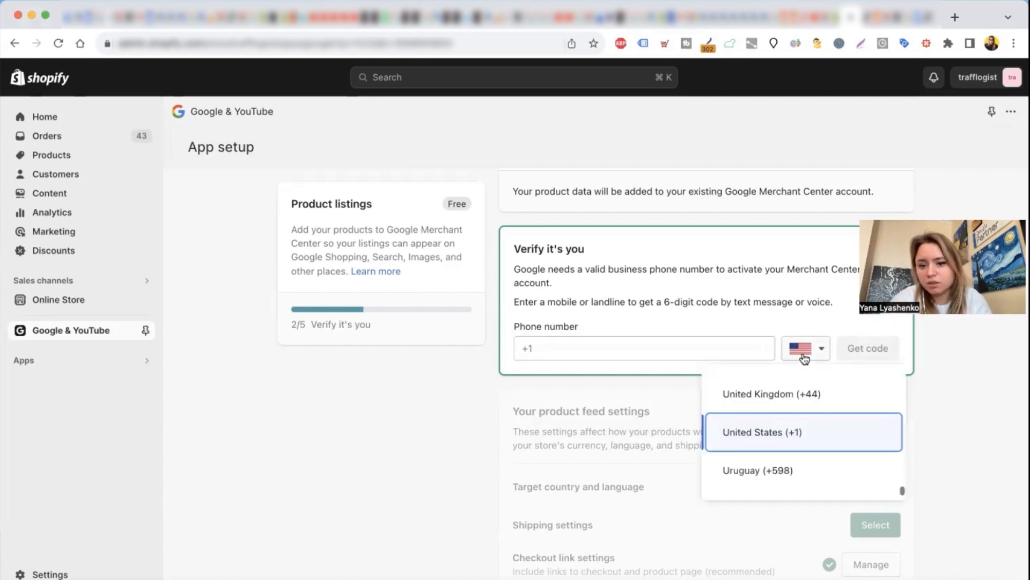
pyautogui.scroll(-5, 797, 411)
pyautogui.scroll(1, 769, 456)
pyautogui.scroll(3, 768, 456)
pyautogui.click(731, 405)
pyautogui.click(868, 348)
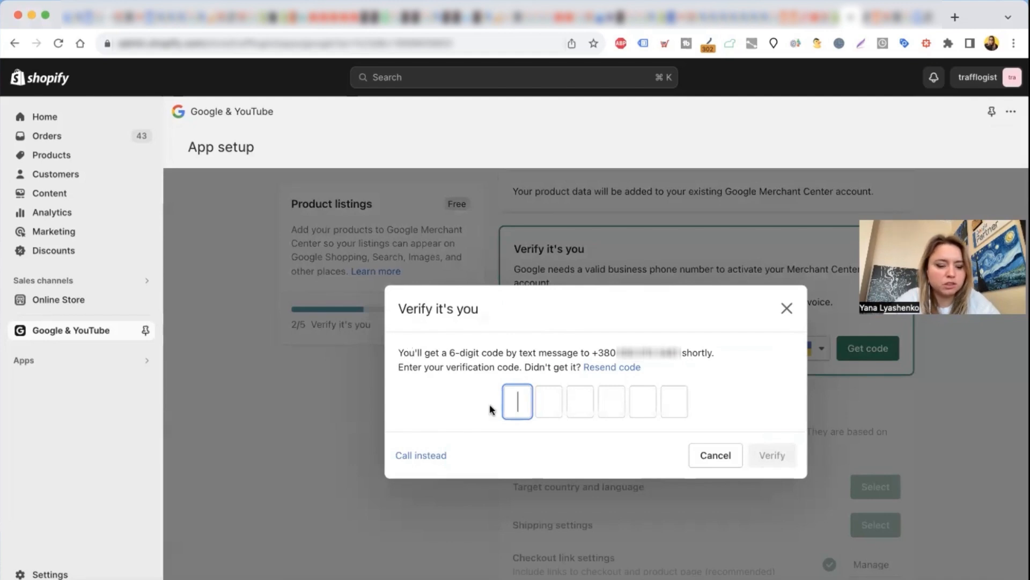
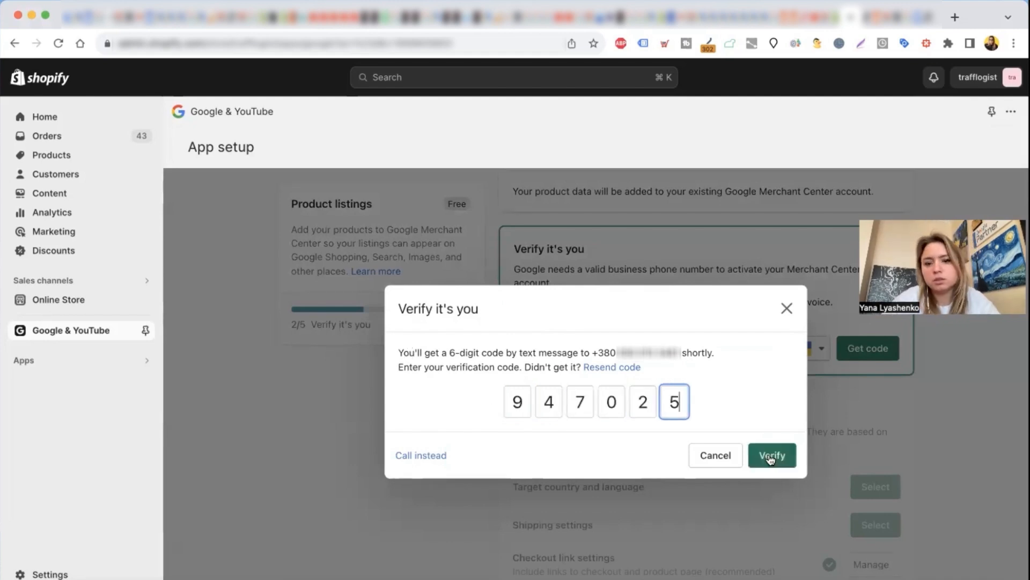
# - Enter the six-digit verification code and verify the business phone number
pyautogui.click(776, 463)
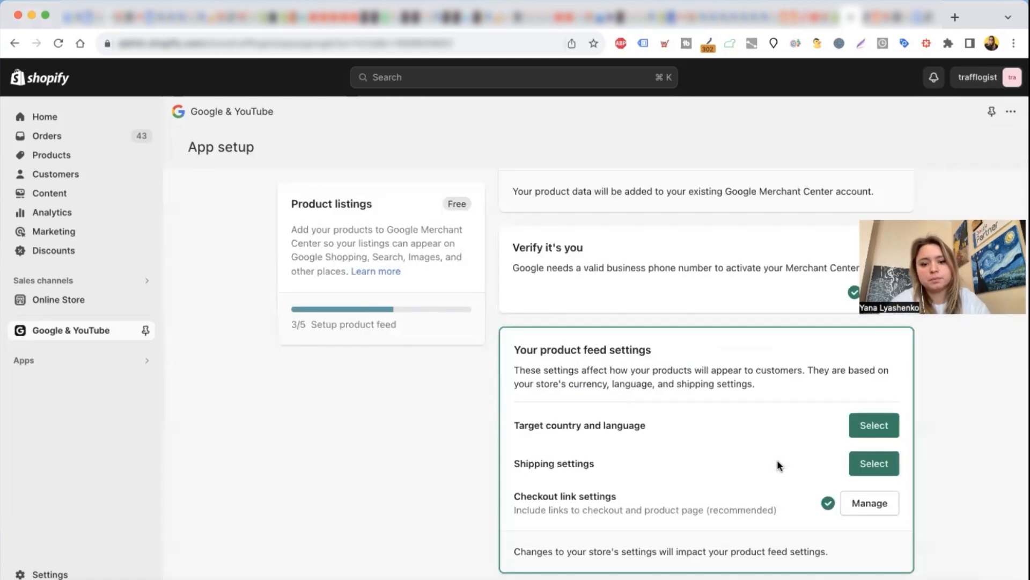
pyautogui.scroll(-2, 744, 479)
pyautogui.scroll(1, 744, 479)
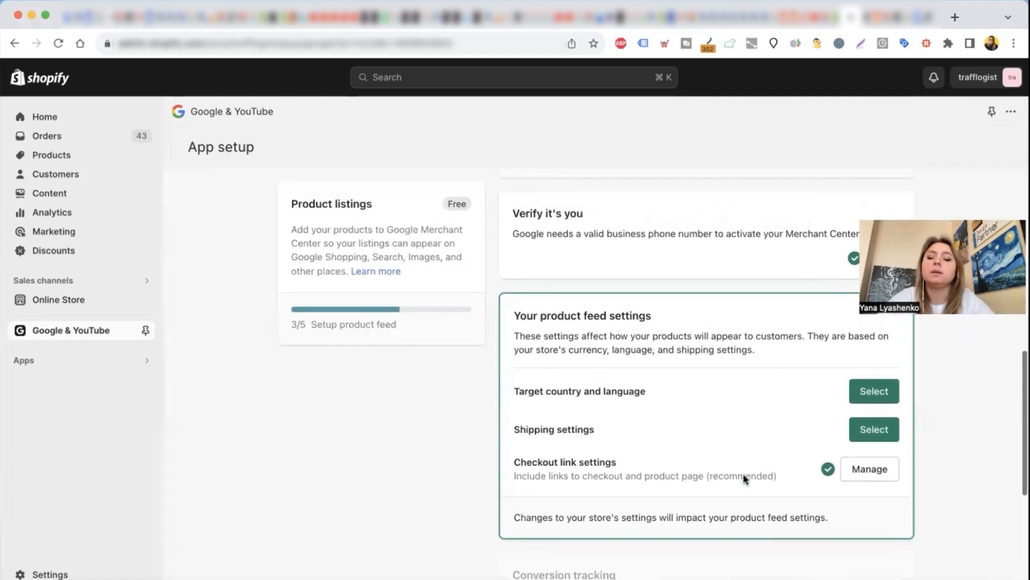
pyautogui.scroll(2, 725, 378)
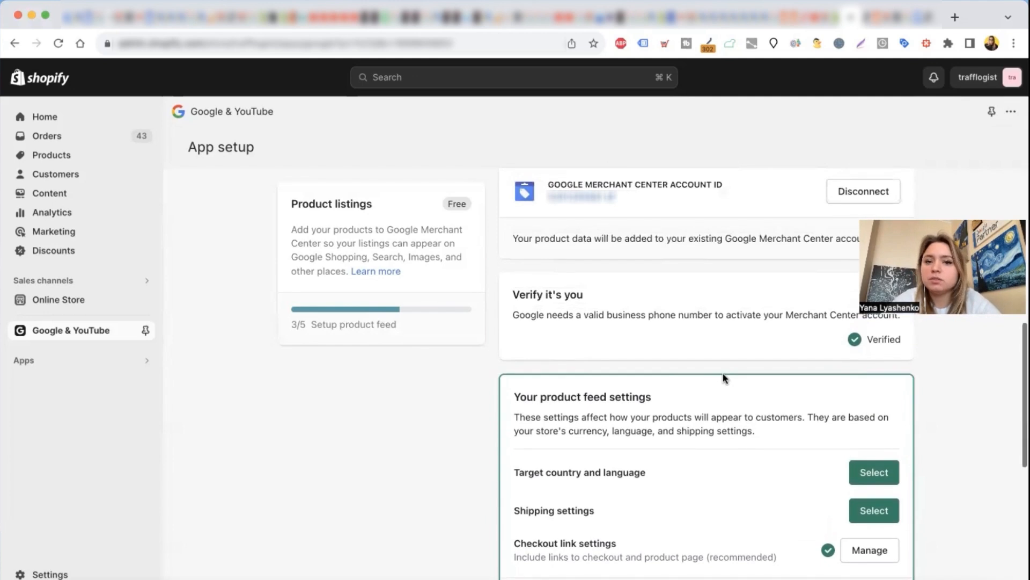
pyautogui.scroll(-1, 684, 410)
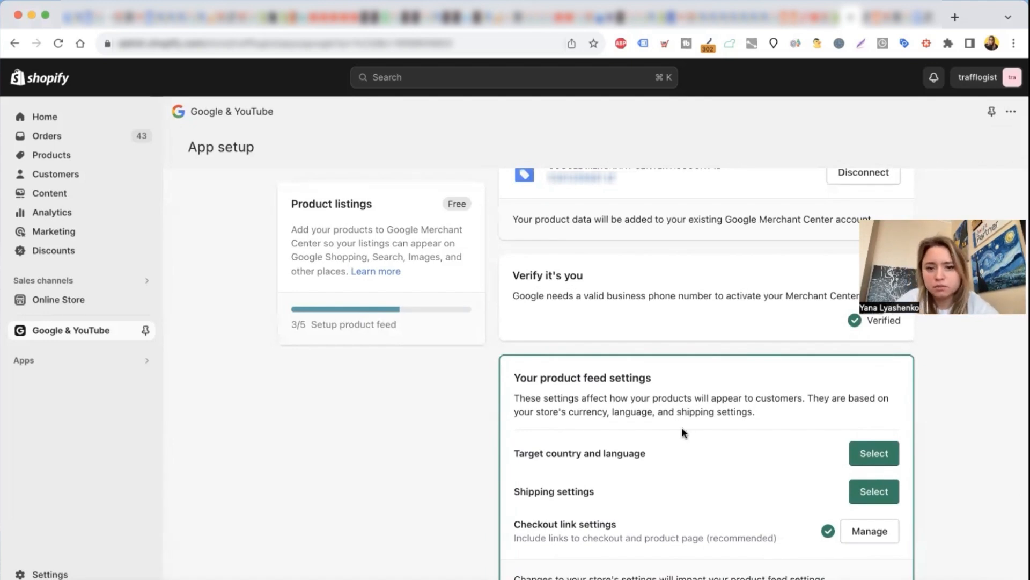
# - Set the product feed's target country to Ukraine and its target language to Ukrainian, and save
pyautogui.scroll(-4, 674, 430)
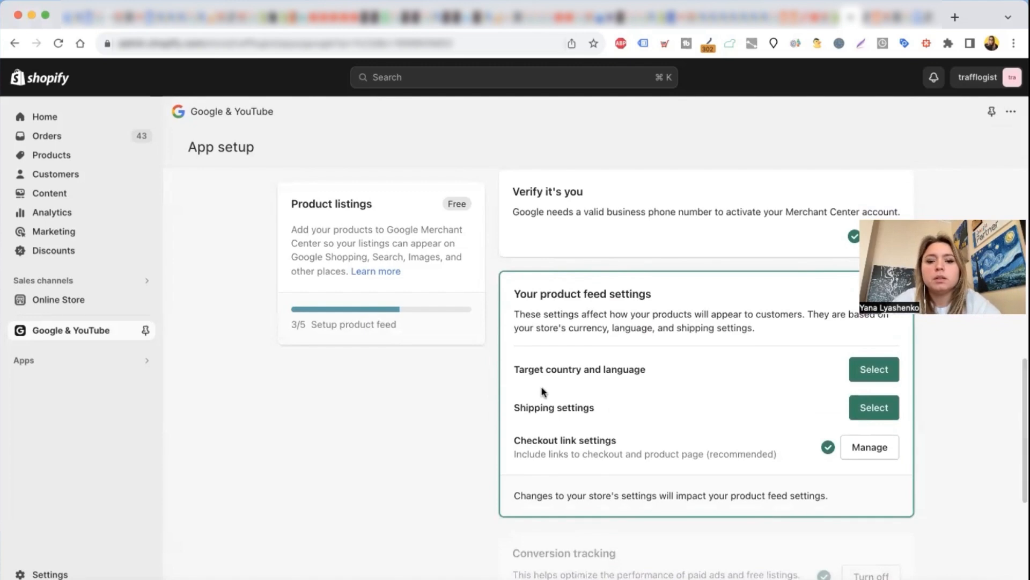
pyautogui.click(864, 370)
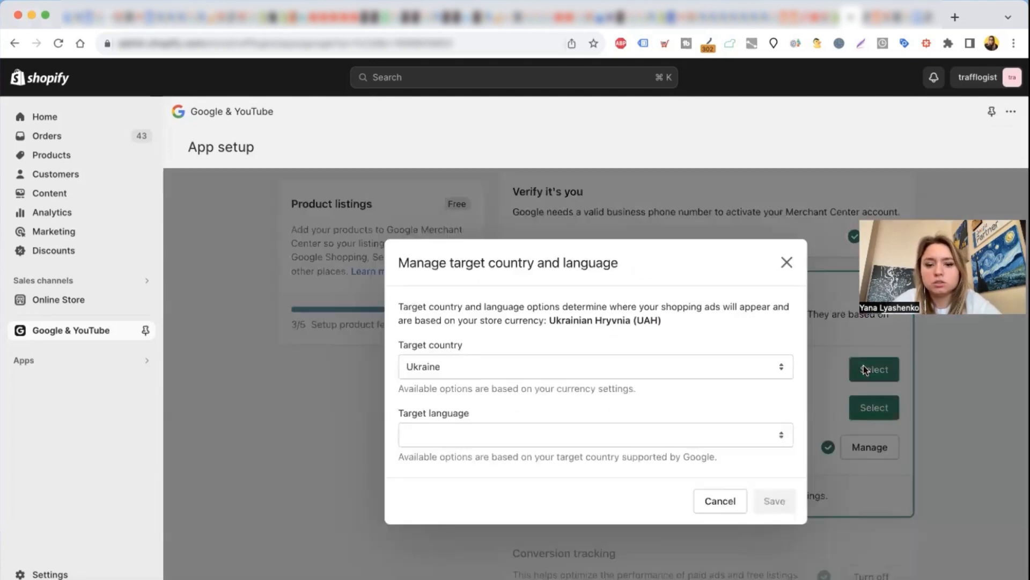
pyautogui.click(471, 366)
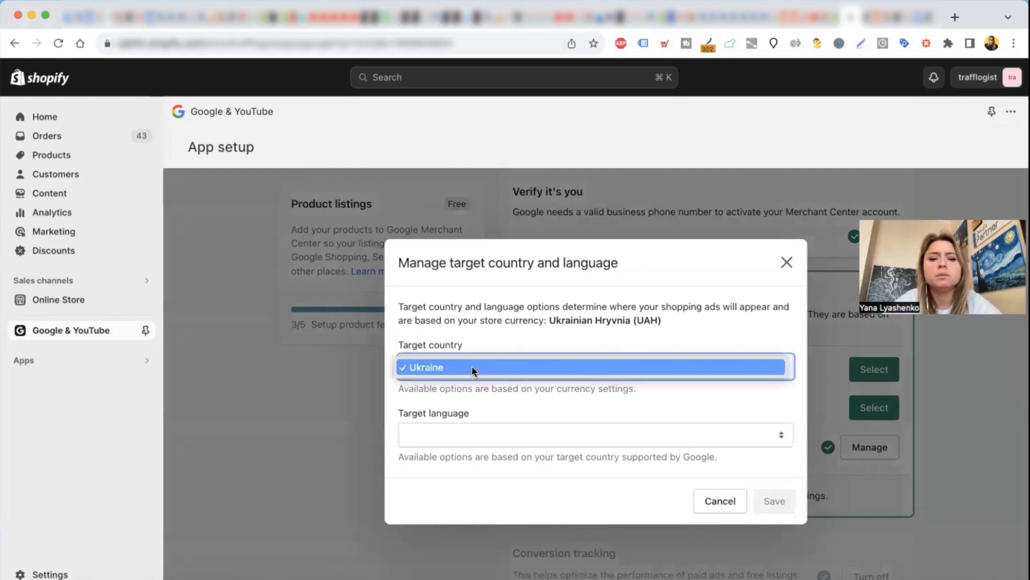
pyautogui.click(444, 371)
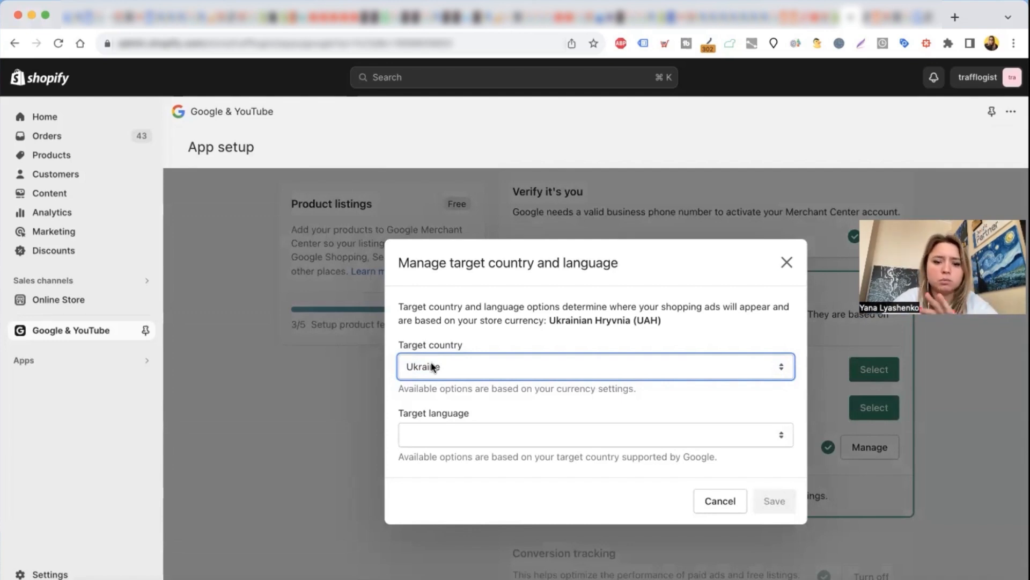
pyautogui.click(438, 445)
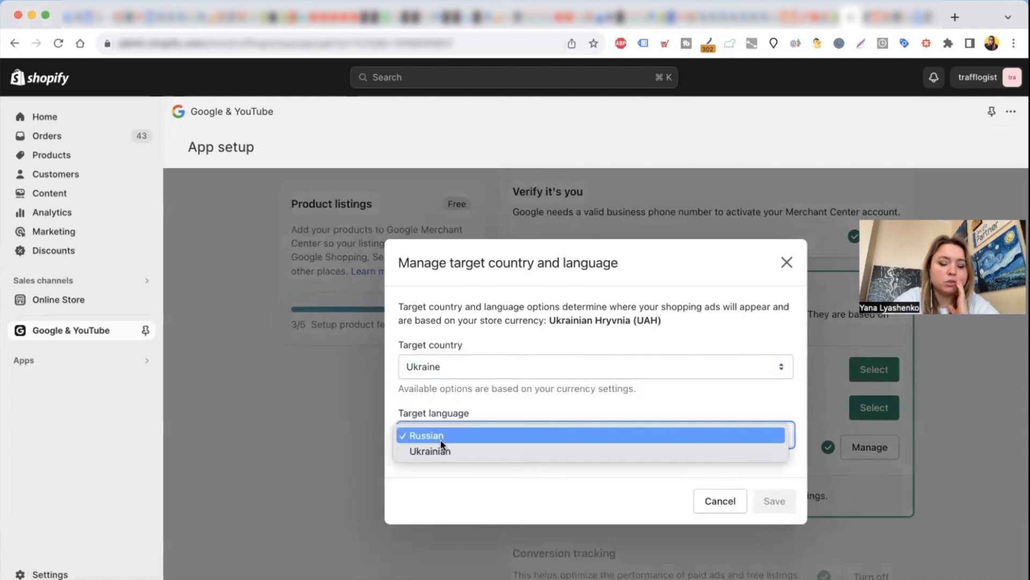
pyautogui.click(440, 448)
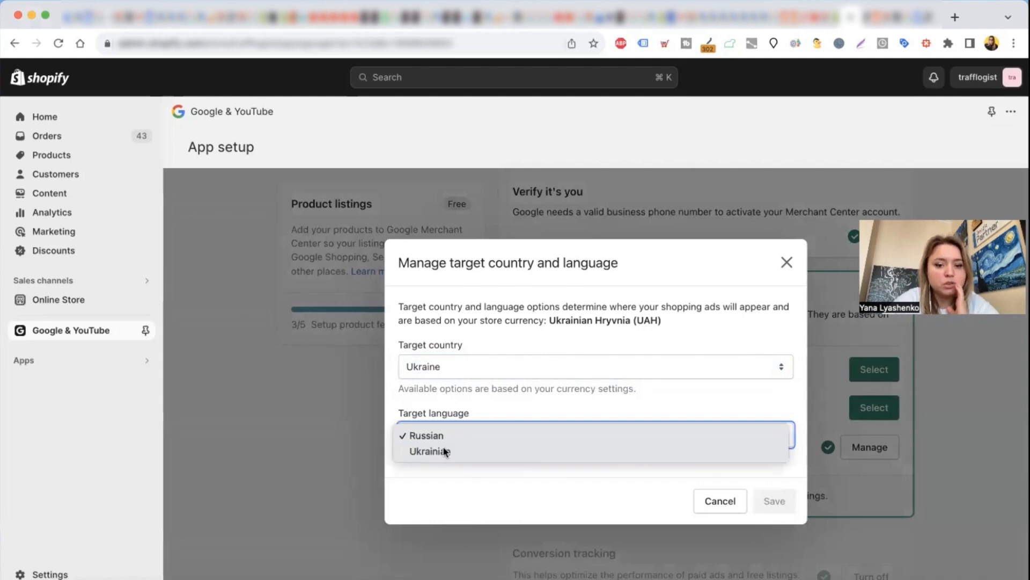
pyautogui.click(434, 437)
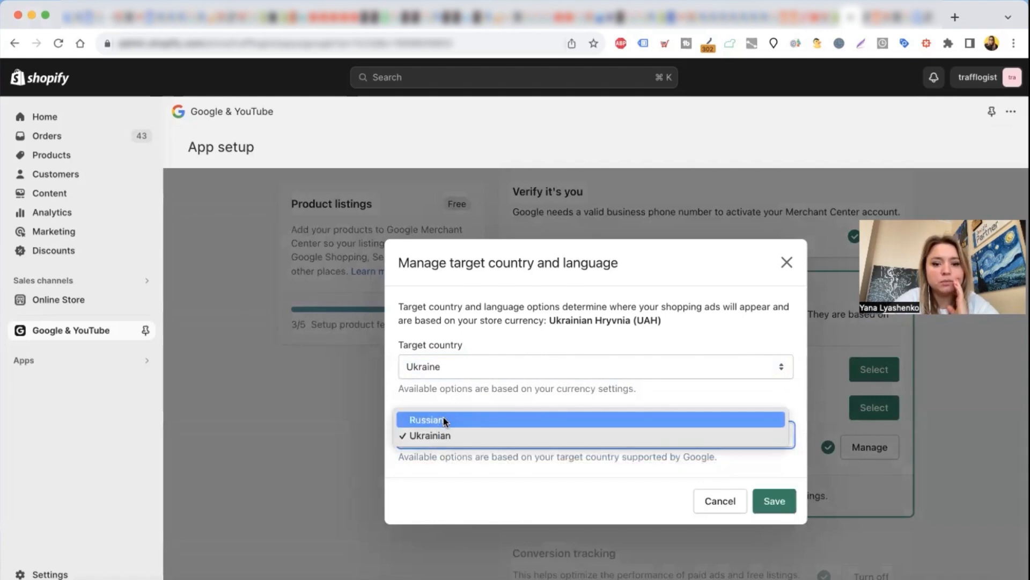
pyautogui.click(441, 418)
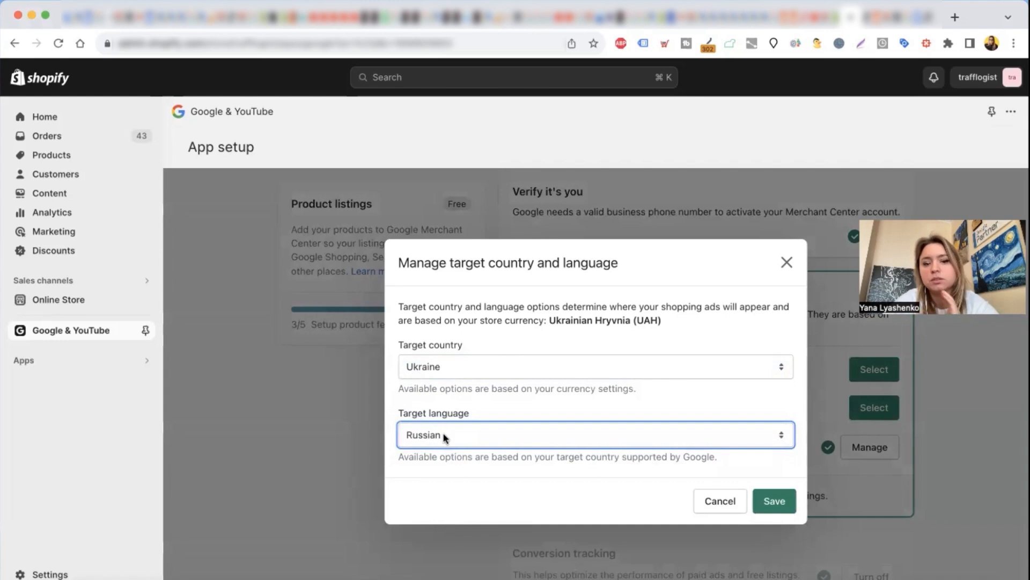
pyautogui.click(443, 433)
pyautogui.click(444, 451)
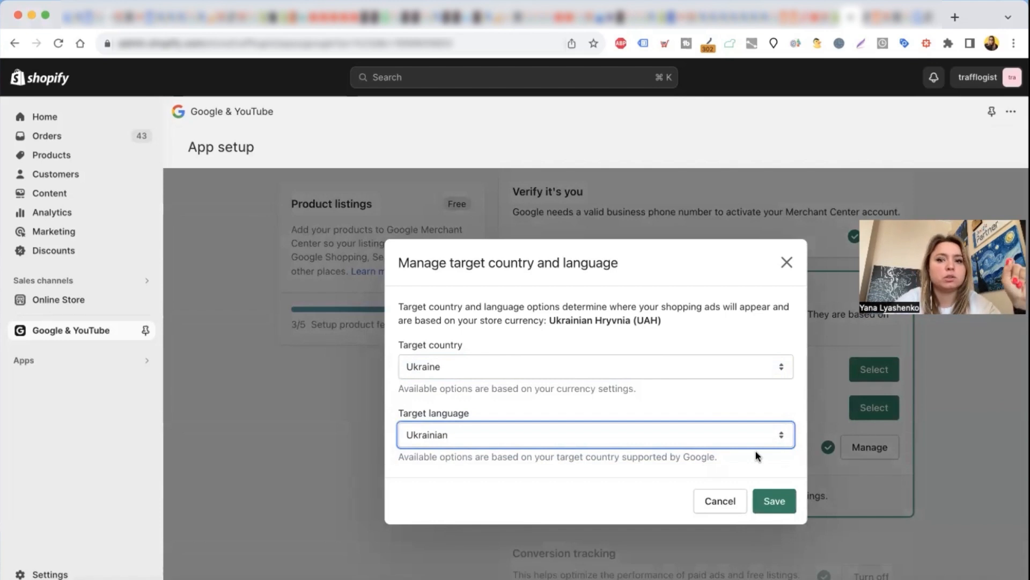
pyautogui.click(775, 500)
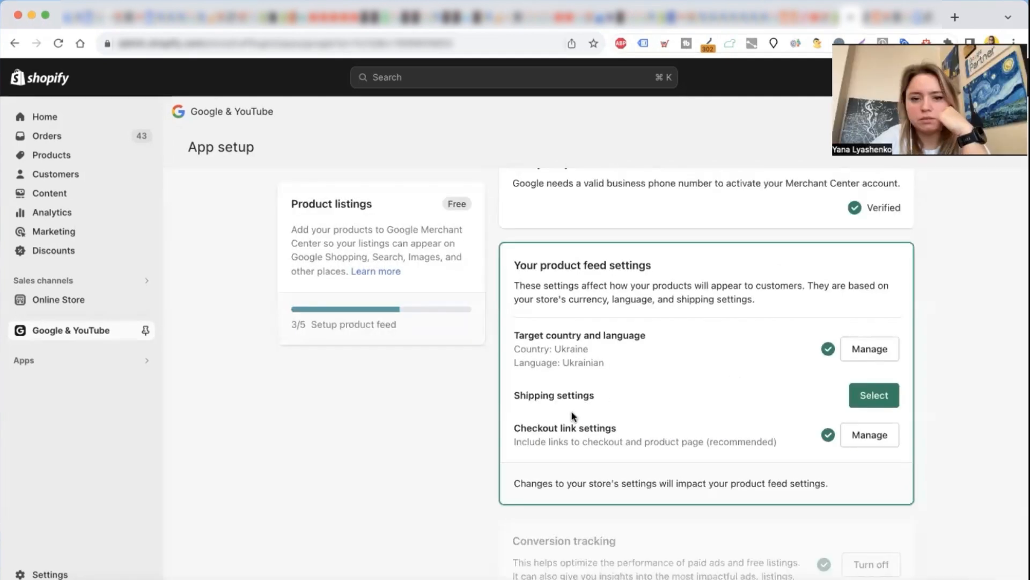
# - Set the product feed's shipping settings to automatically import shipping information, and save
pyautogui.moveTo(514, 395); pyautogui.dragTo(604, 397)
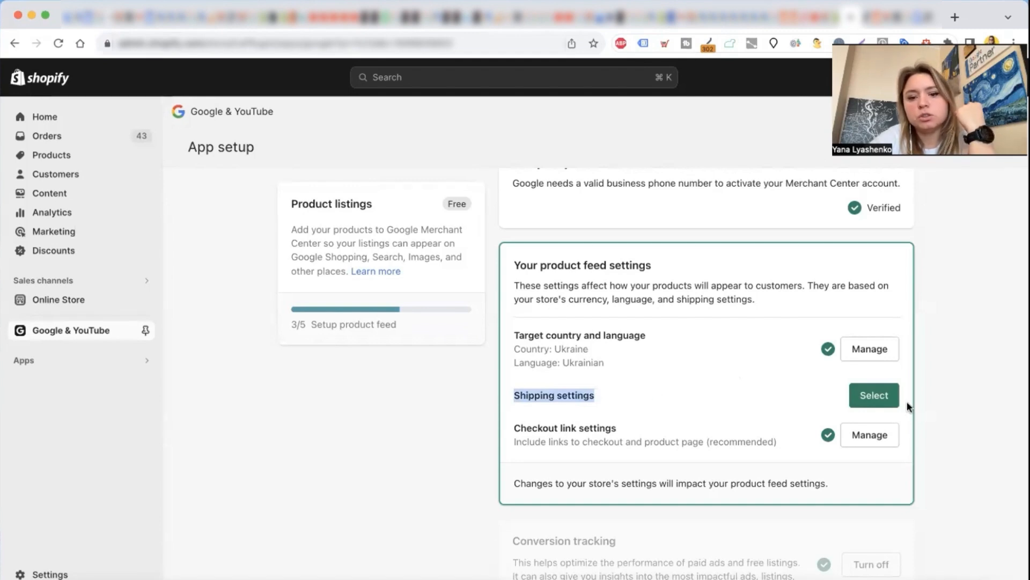
pyautogui.click(878, 395)
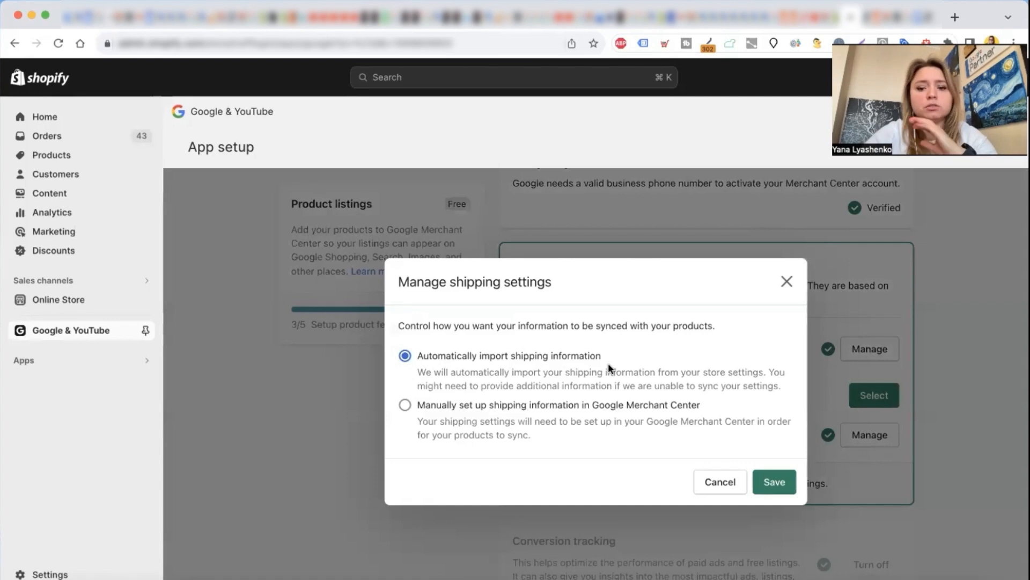
pyautogui.click(405, 405)
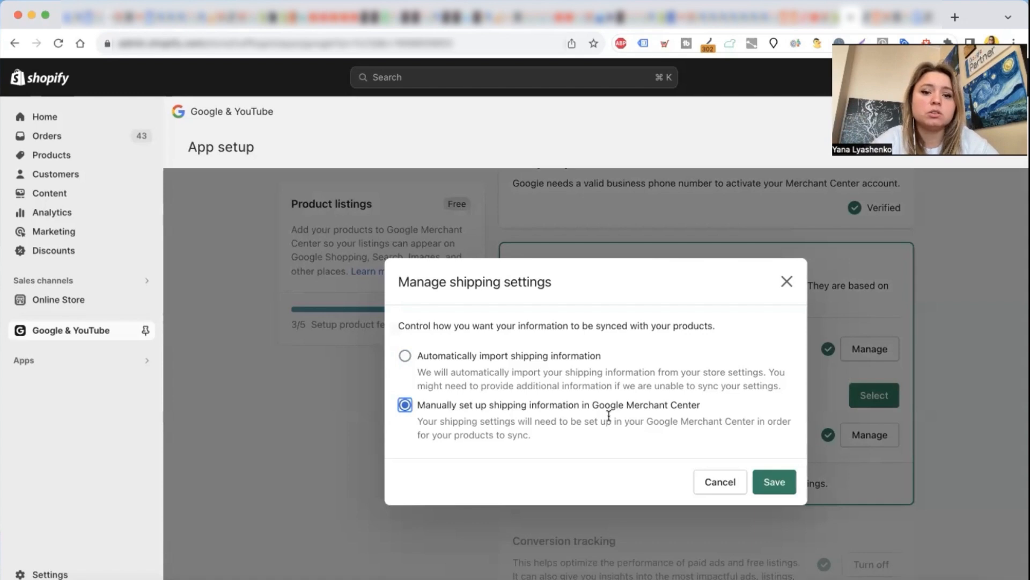
pyautogui.click(404, 357)
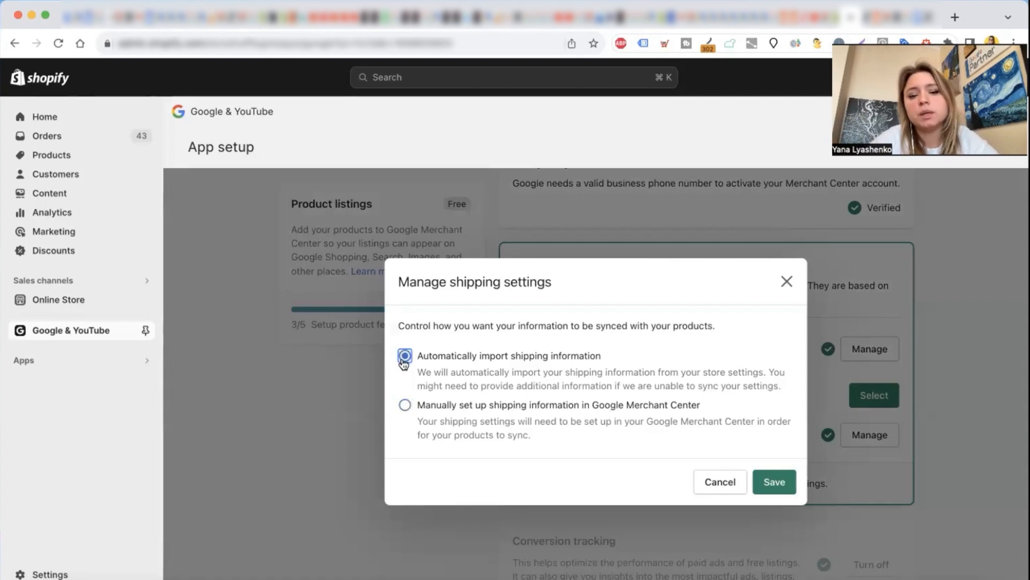
pyautogui.click(780, 483)
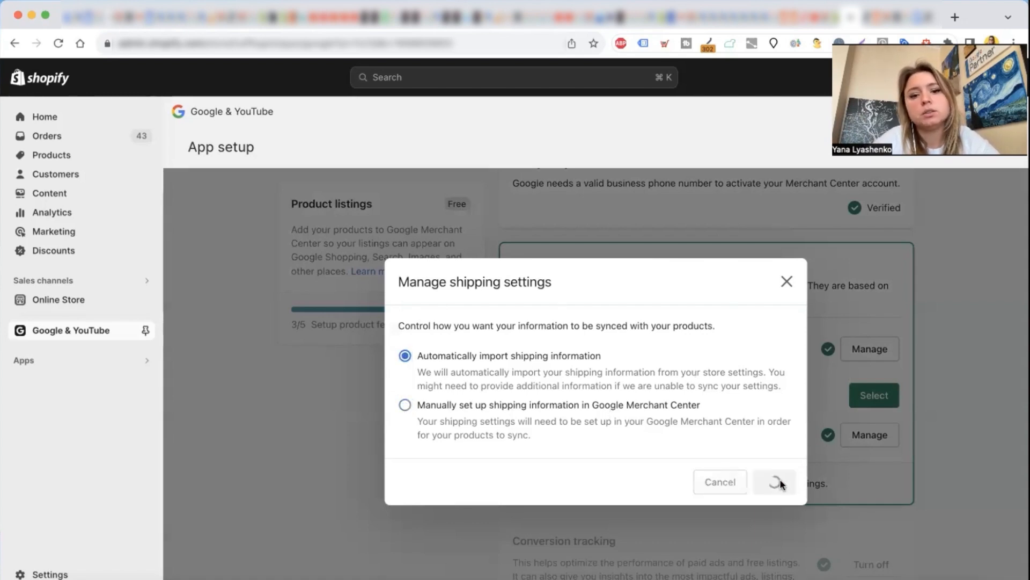
# - Keep conversion tracking on, agree to Google's terms of service and complete the channel setup
pyautogui.scroll(-3, 726, 404)
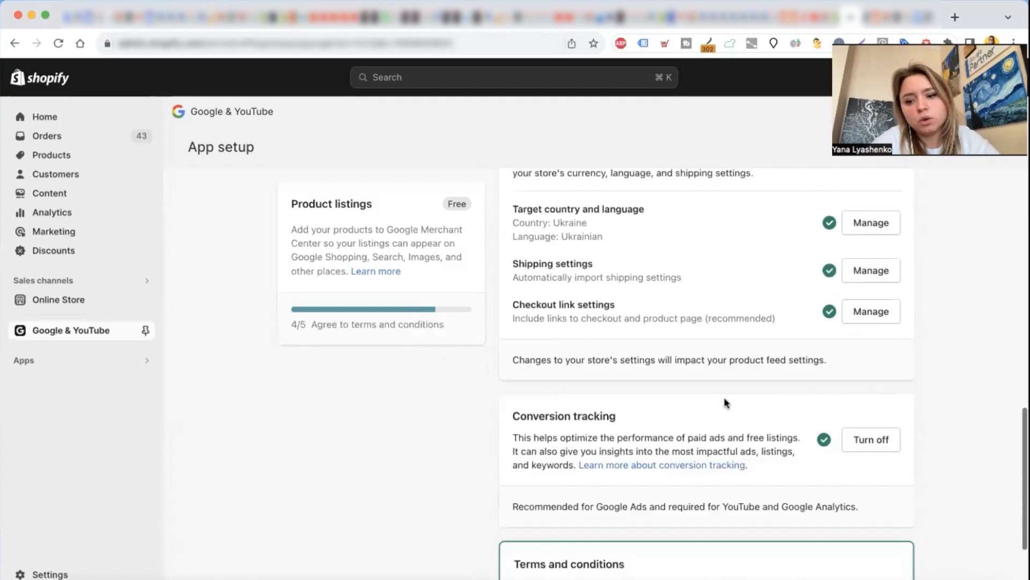
pyautogui.scroll(-3, 726, 403)
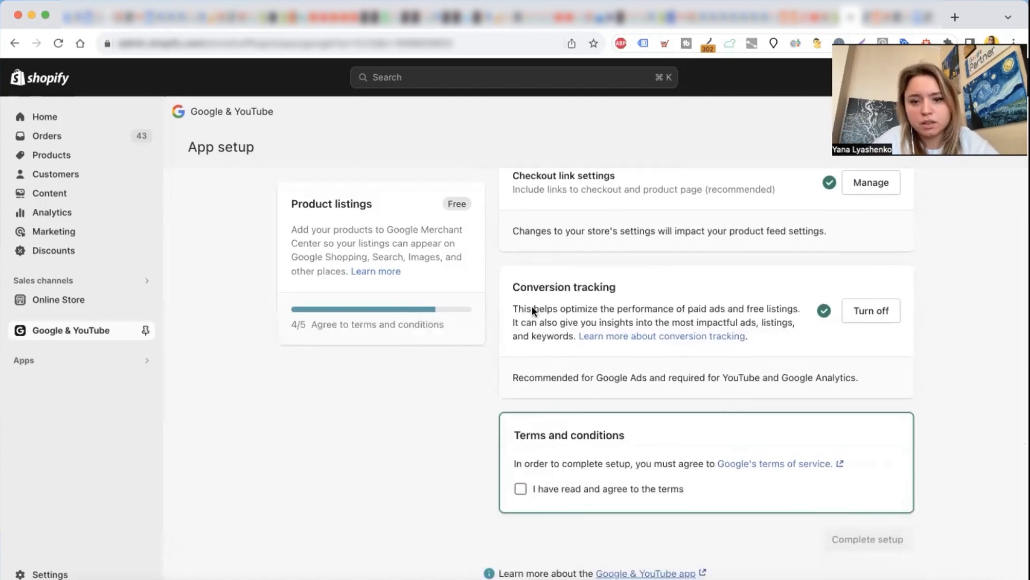
pyautogui.moveTo(545, 286); pyautogui.dragTo(555, 356)
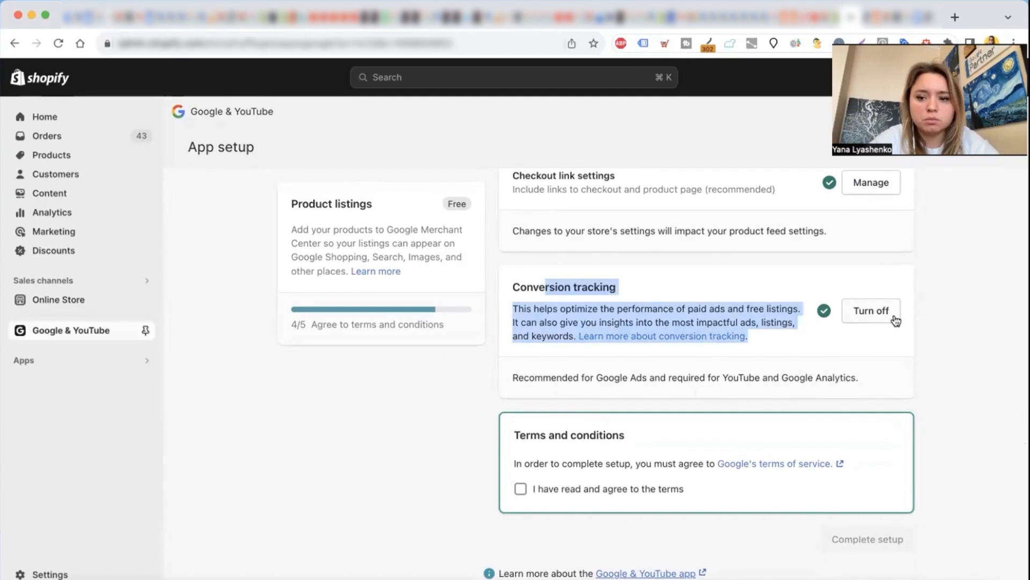
pyautogui.click(520, 489)
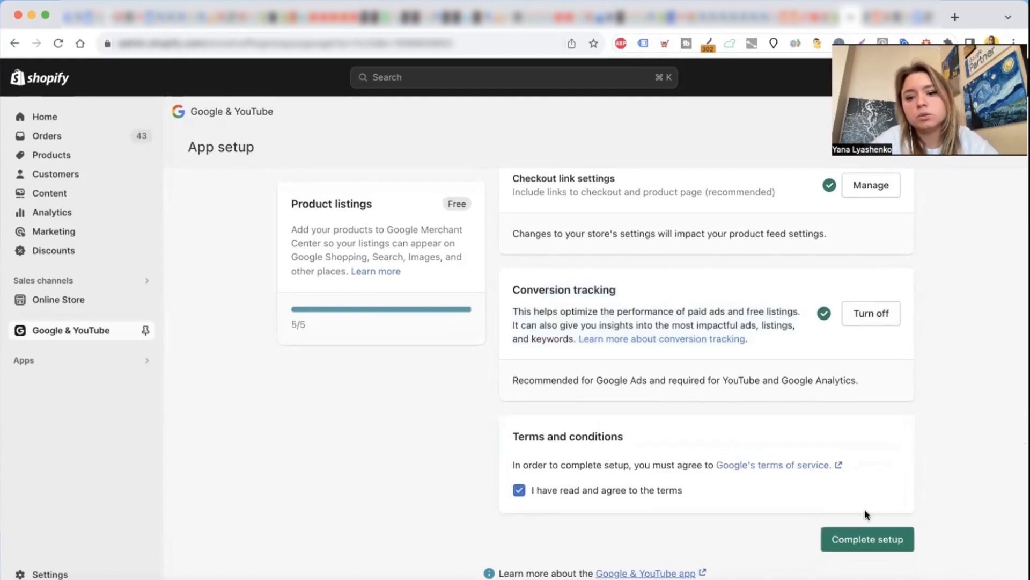
pyautogui.click(870, 540)
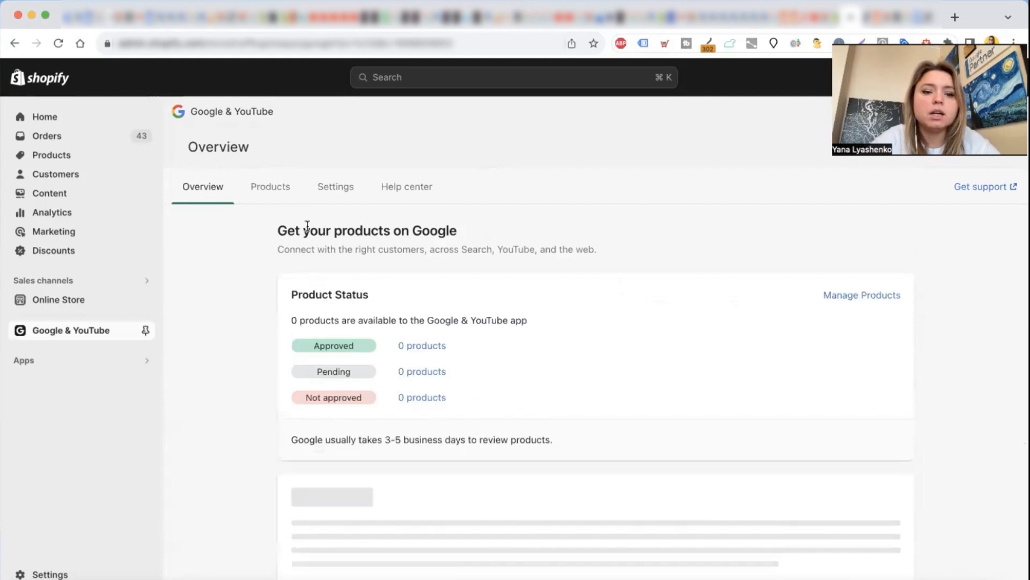
# - Review the channel's product status overview, then its connected Merchant Center account, target country and language, and shipping settings
pyautogui.scroll(-5, 276, 310)
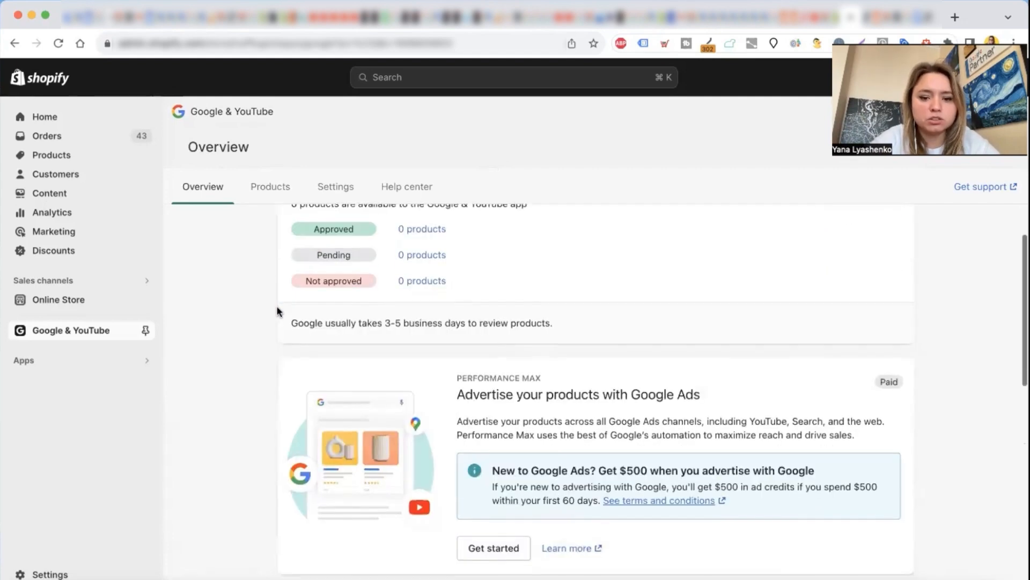
pyautogui.scroll(5, 256, 357)
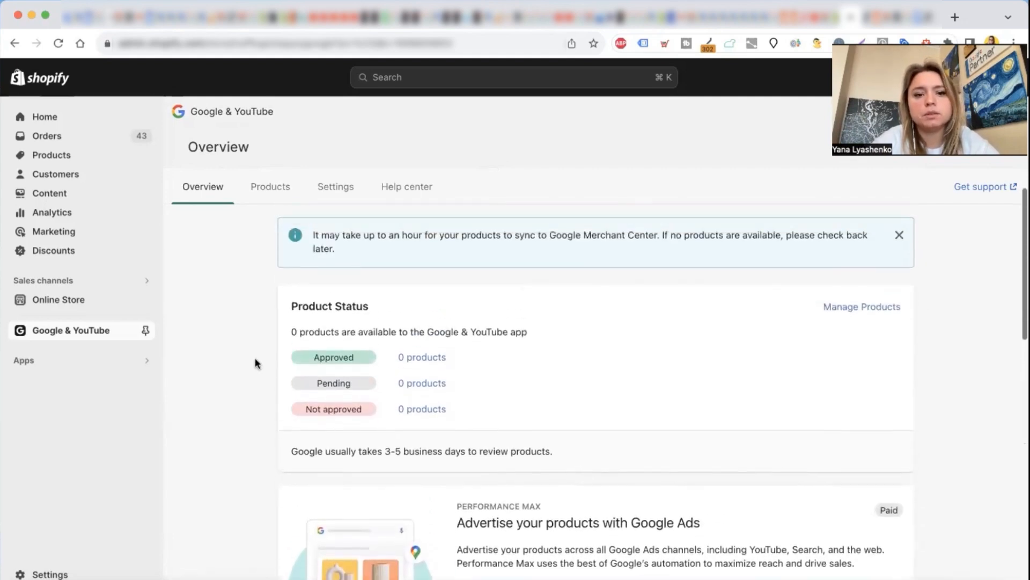
pyautogui.click(337, 197)
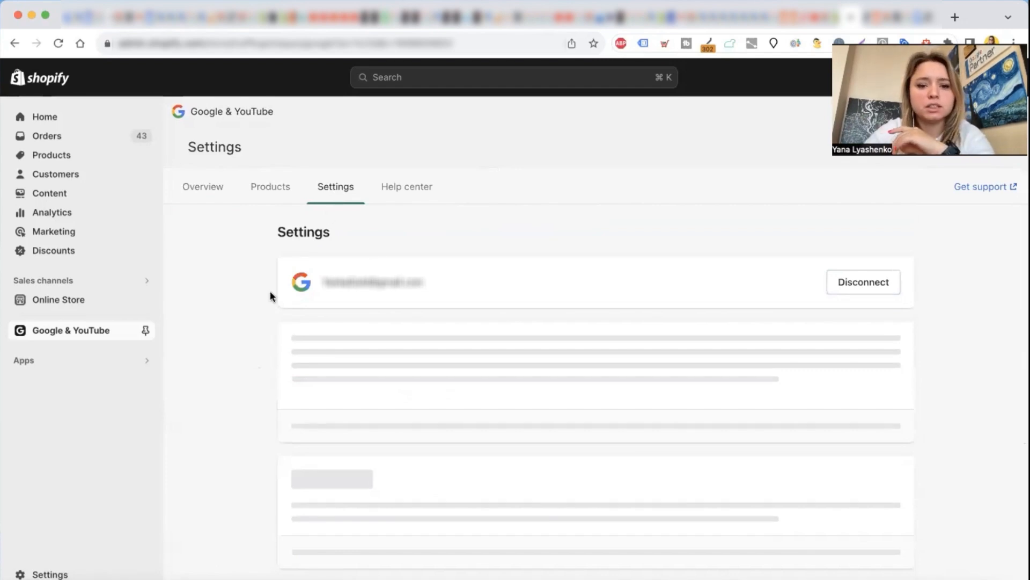
pyautogui.scroll(-3, 258, 368)
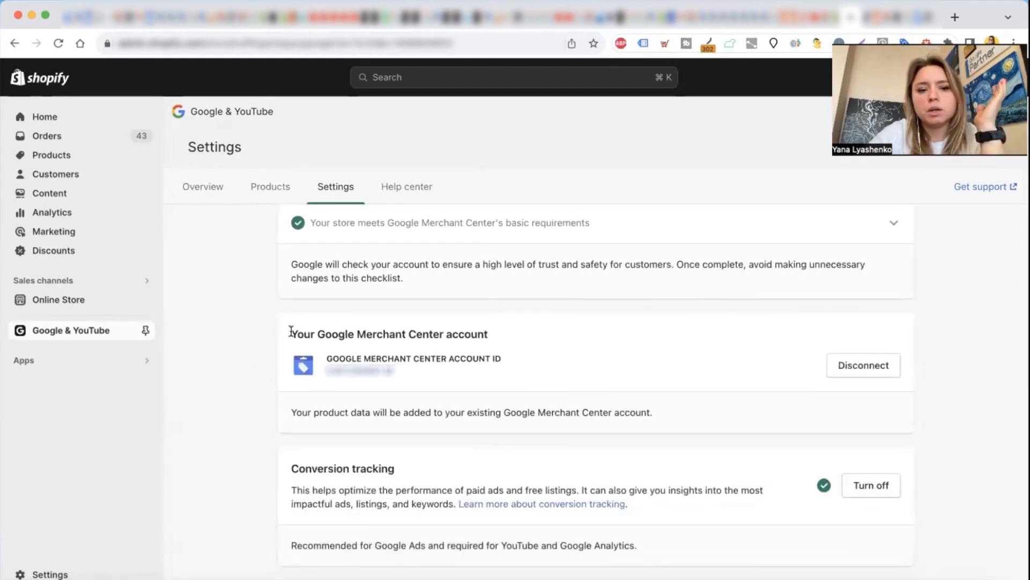
pyautogui.moveTo(290, 332); pyautogui.dragTo(400, 381)
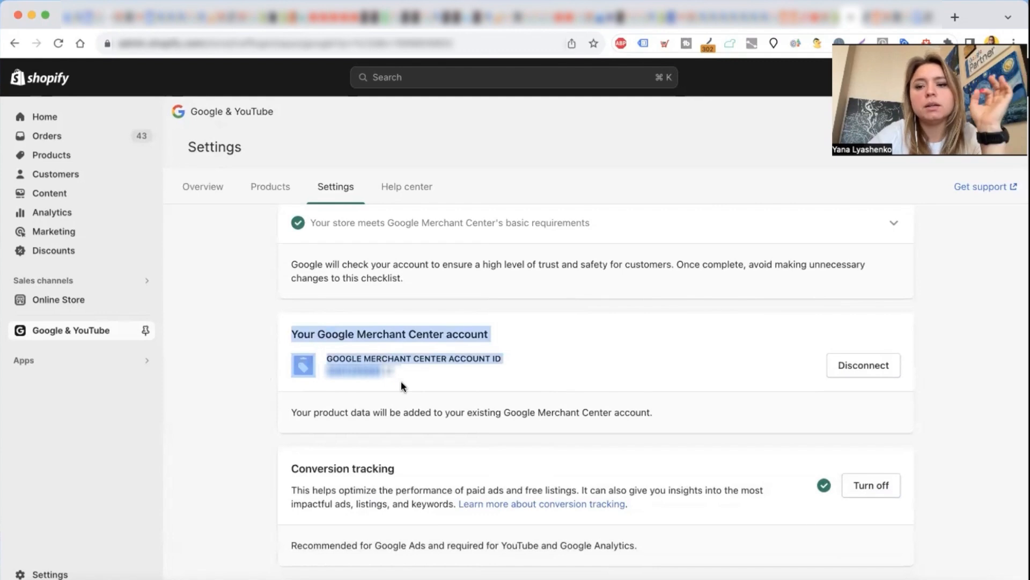
pyautogui.scroll(-2, 432, 428)
pyautogui.scroll(-7, 432, 428)
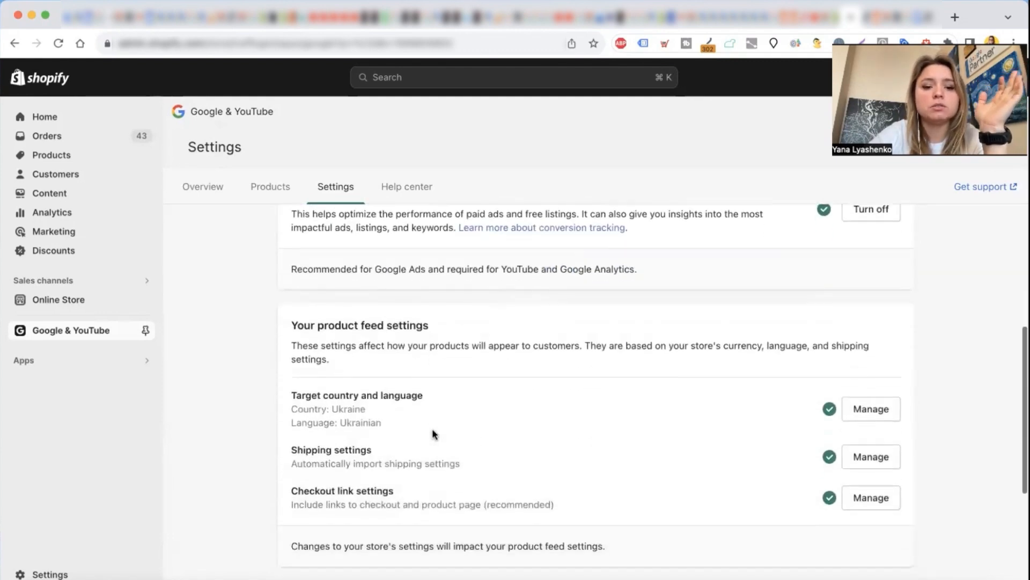
pyautogui.moveTo(308, 264); pyautogui.dragTo(375, 280)
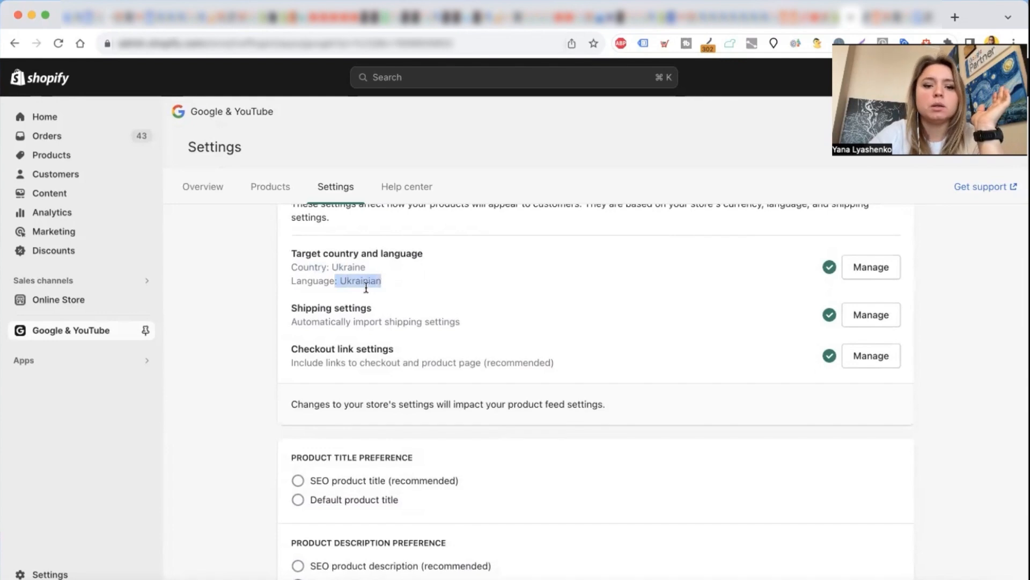
pyautogui.moveTo(291, 321); pyautogui.dragTo(464, 321)
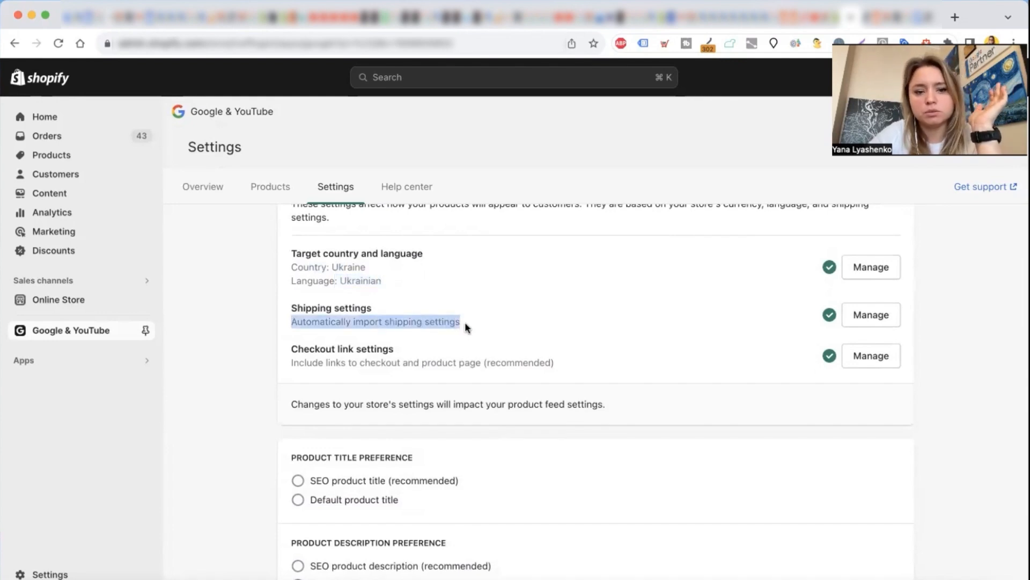
# - Choose the SEO product title and SEO product description as the feed preferences and save the changes
pyautogui.scroll(-2, 444, 373)
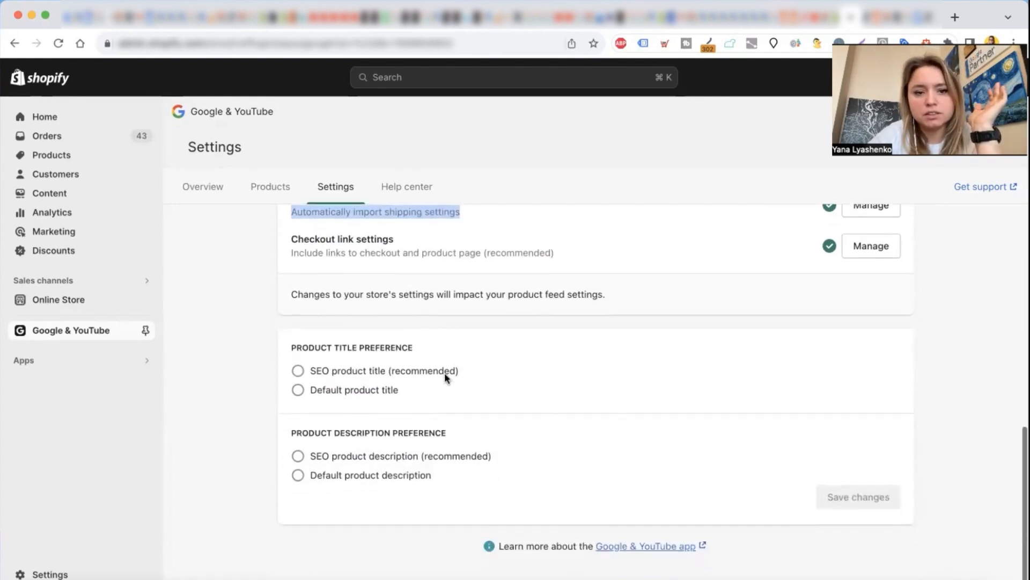
pyautogui.click(298, 370)
pyautogui.click(298, 456)
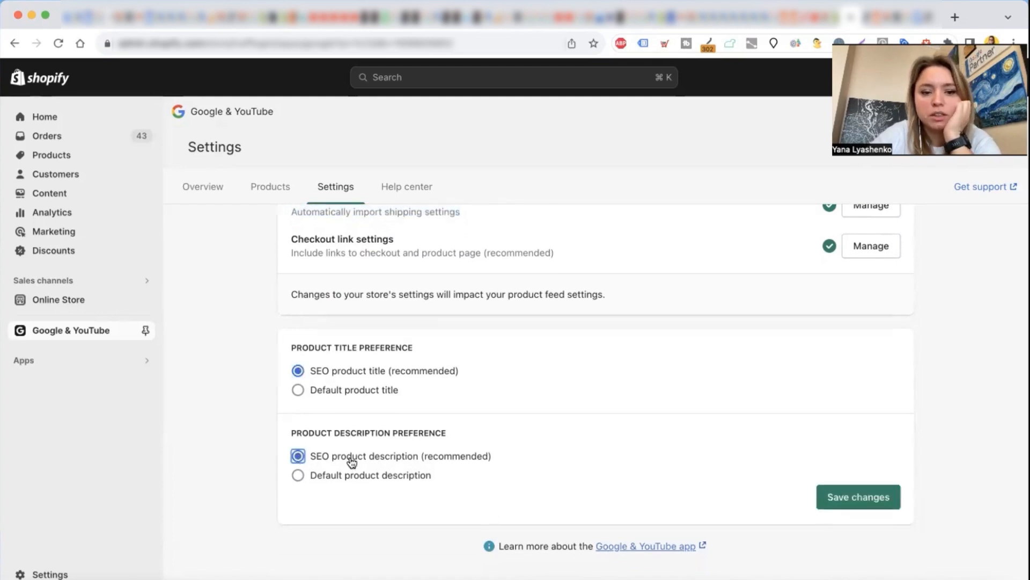
pyautogui.click(865, 499)
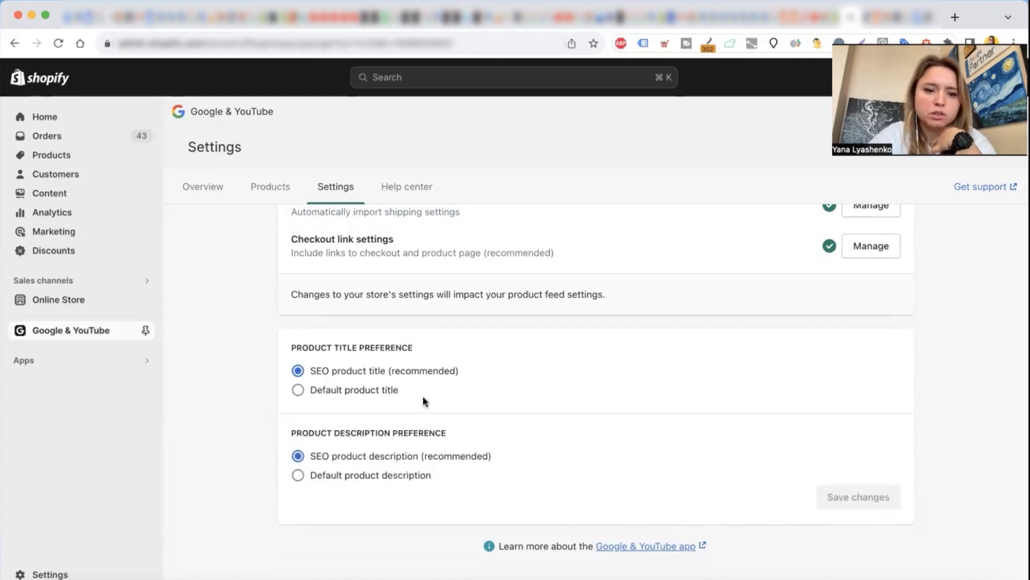
# - Start the Performance Max campaign setup from the channel overview and create a new Google Ads account for the store
pyautogui.scroll(10, 521, 436)
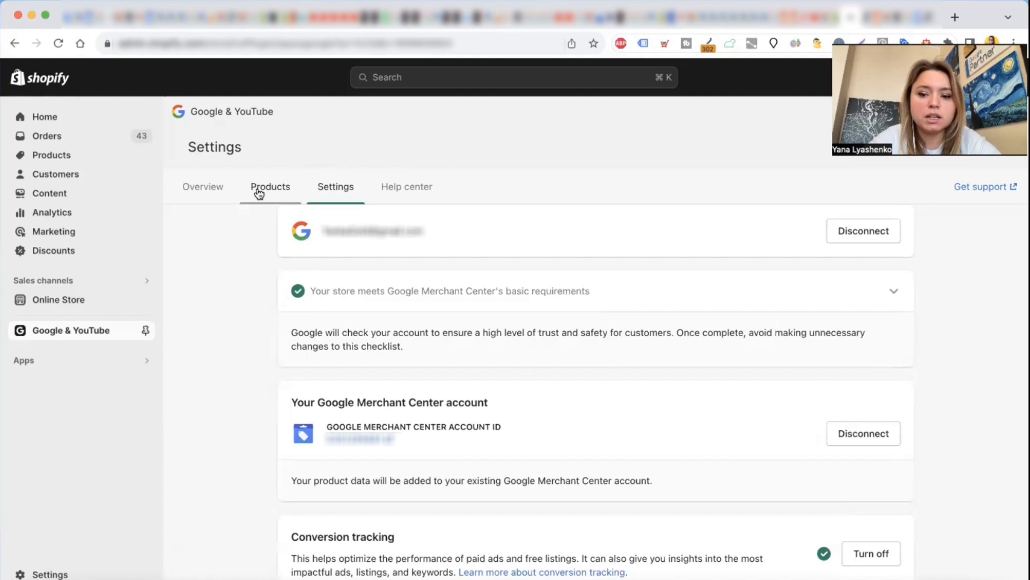
pyautogui.click(207, 187)
pyautogui.scroll(-3, 260, 402)
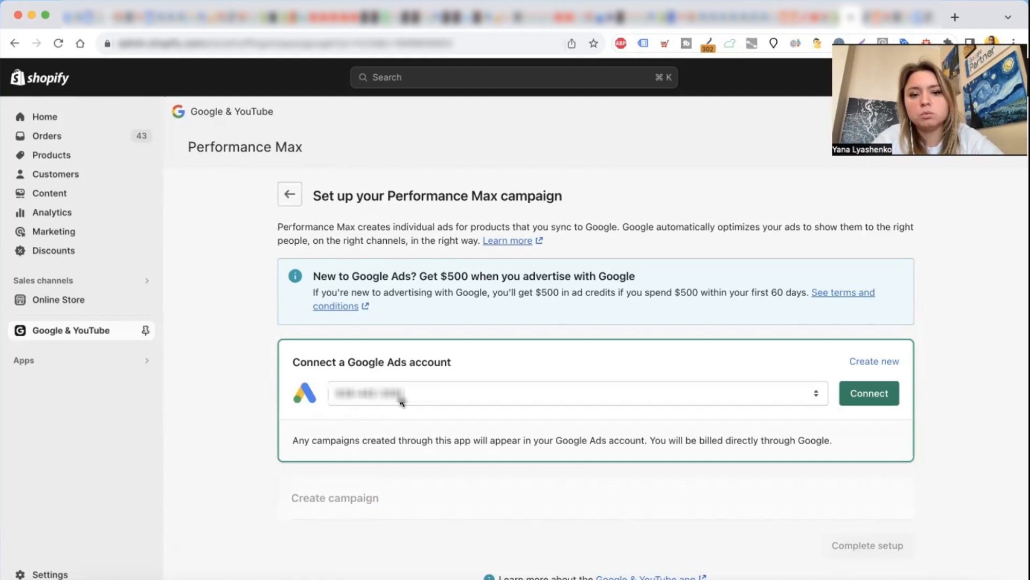
pyautogui.click(863, 362)
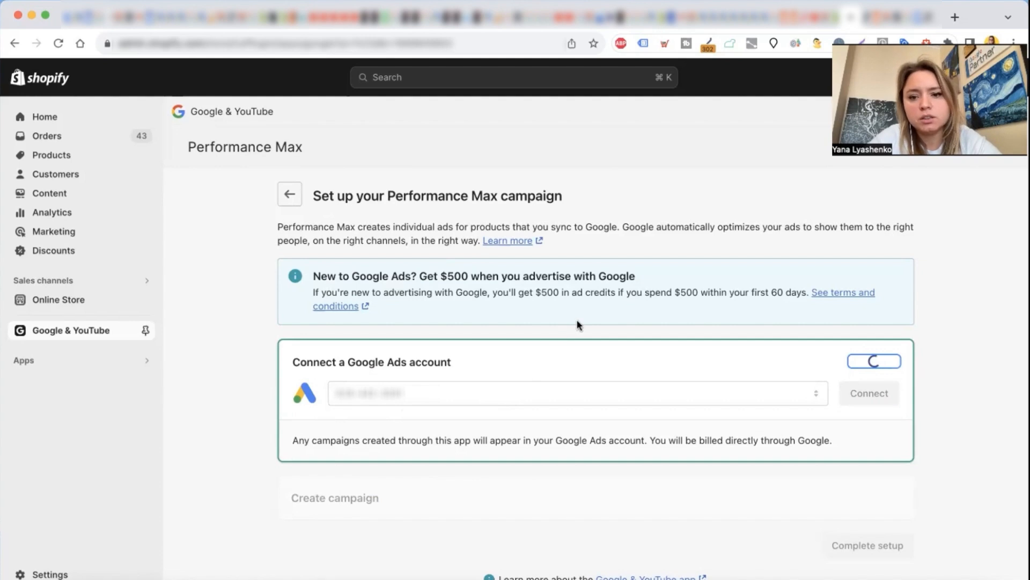
pyautogui.moveTo(313, 275); pyautogui.dragTo(560, 308)
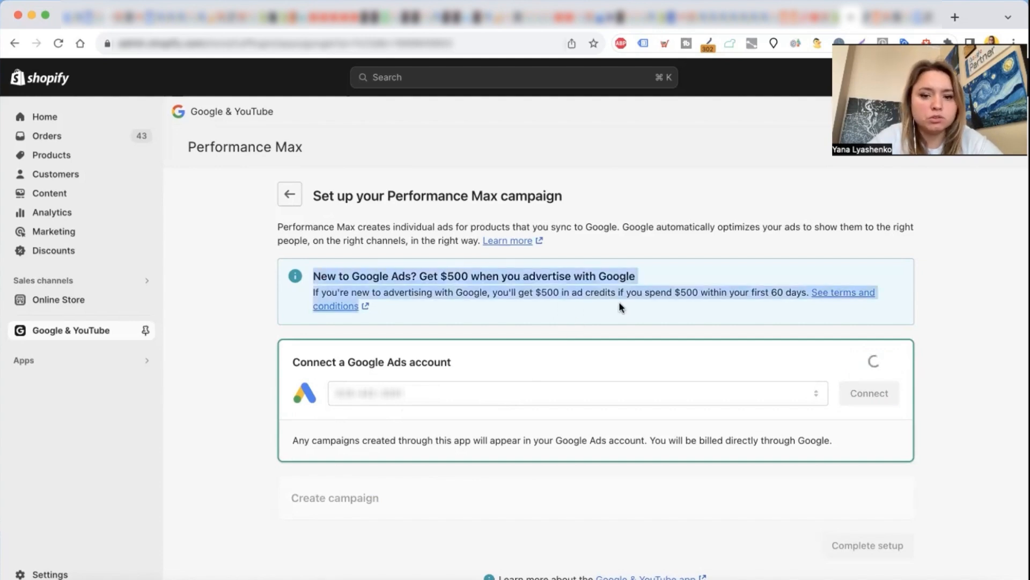
pyautogui.click(553, 299)
pyautogui.doubleClick(547, 288)
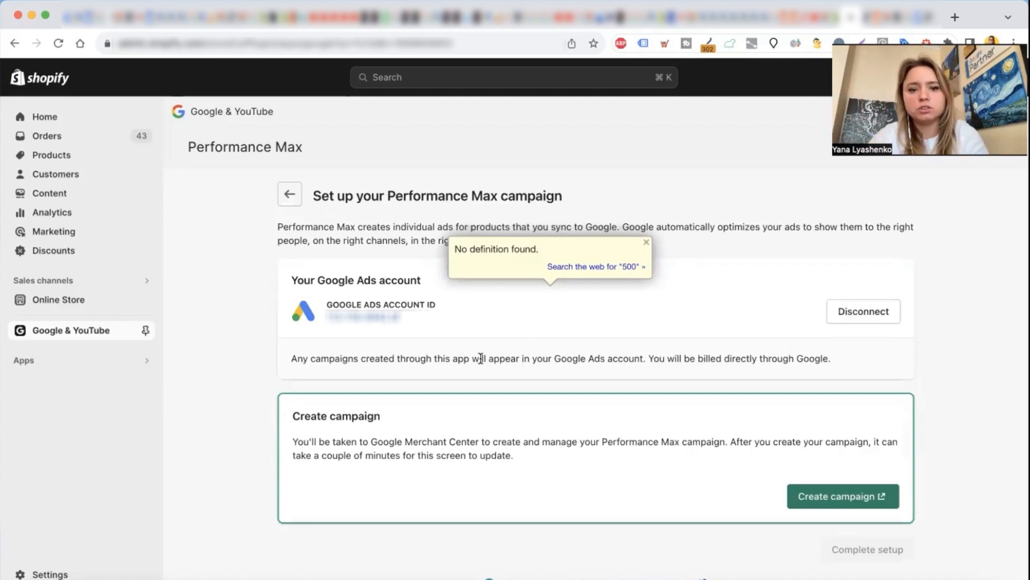
pyautogui.click(647, 244)
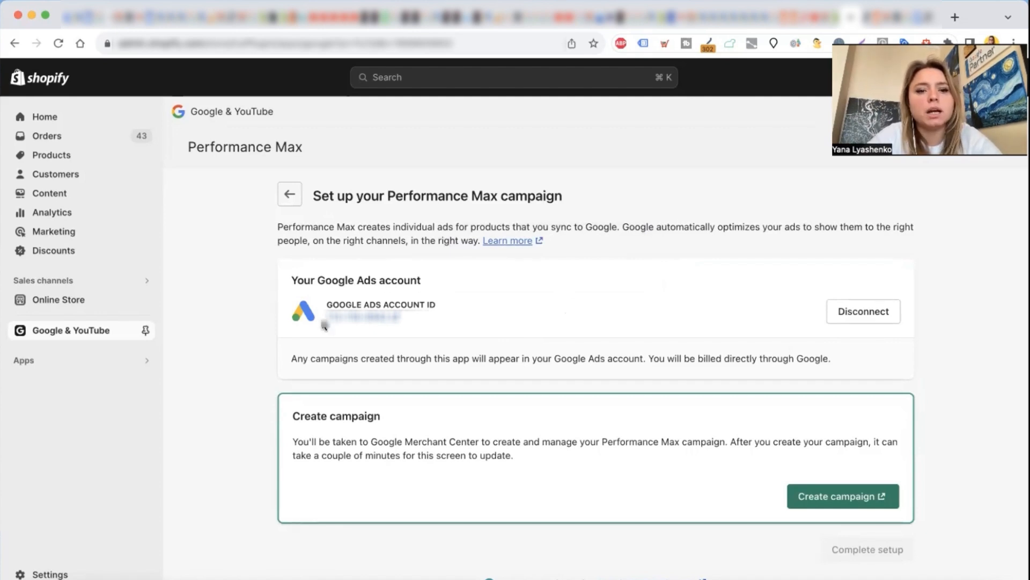
pyautogui.moveTo(325, 325); pyautogui.dragTo(389, 329)
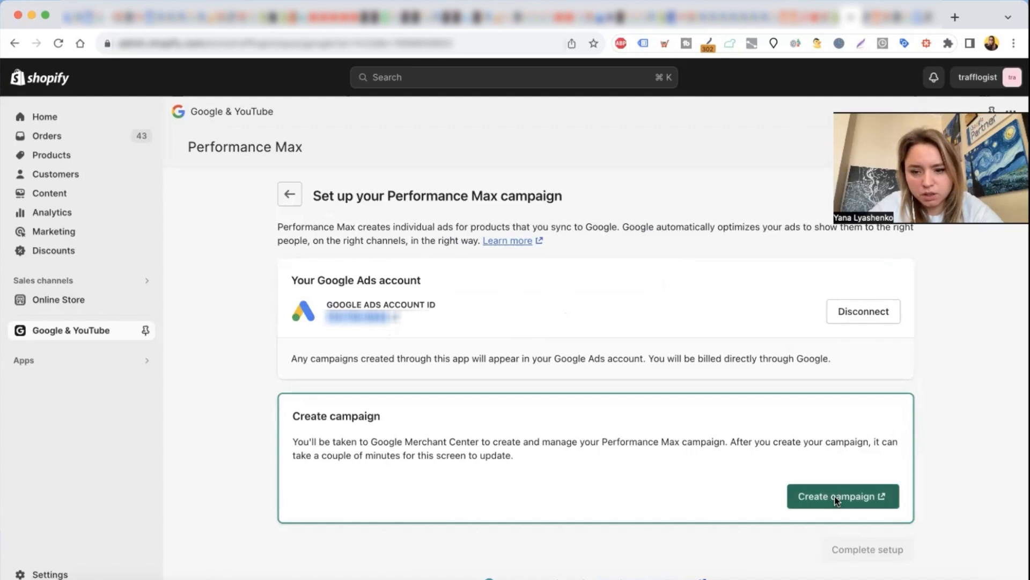
# - View the campaign setup page in Google Merchant Center, then open the connected Google Ads account and dismiss its interface tour
pyautogui.click(821, 496)
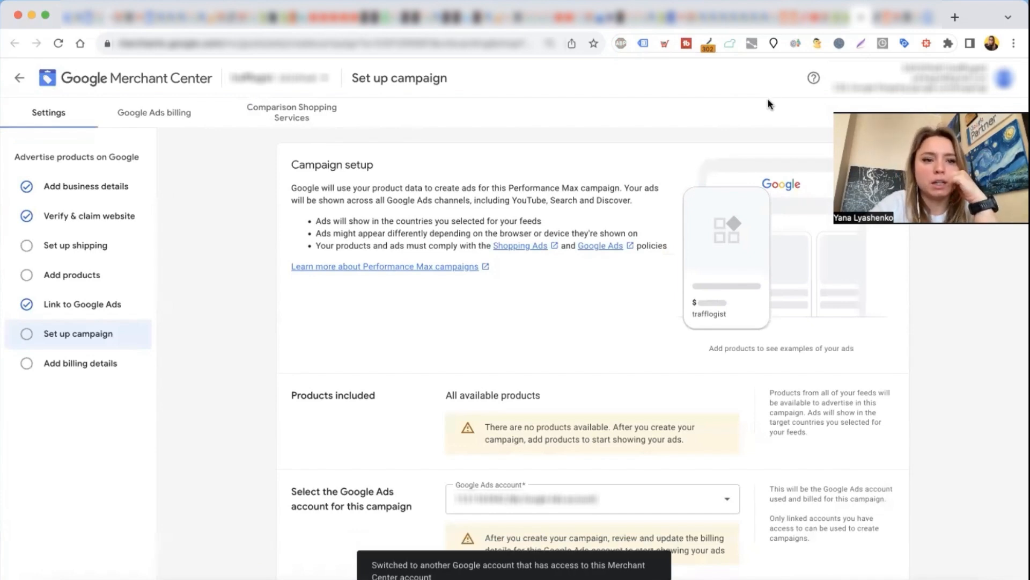
pyautogui.click(846, 24)
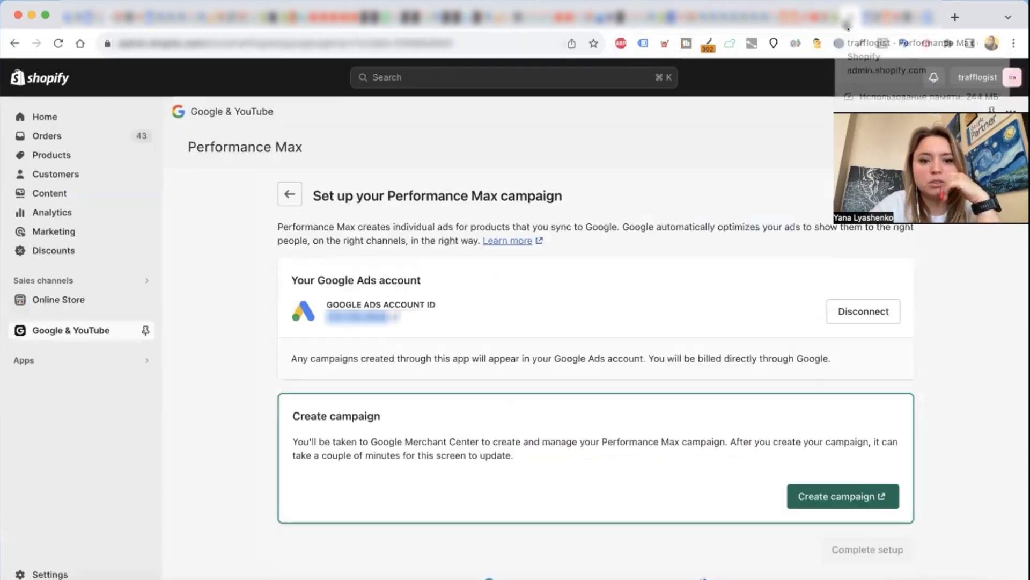
pyautogui.click(391, 317)
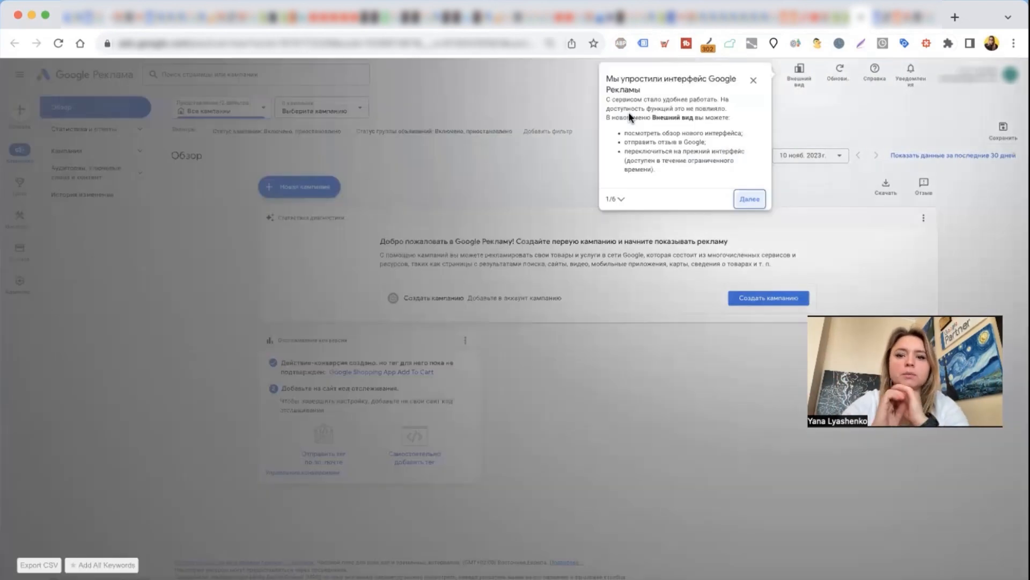
pyautogui.click(752, 81)
pyautogui.click(560, 345)
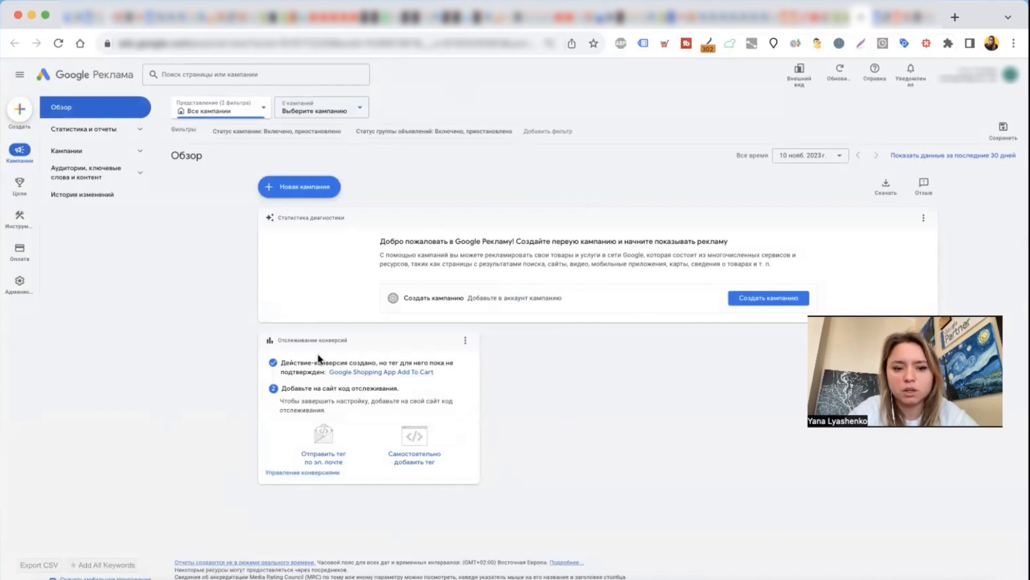
# - Open the conversions summary (Сводка) under the account's goals and show the full list of conversion actions
pyautogui.moveTo(17, 194)
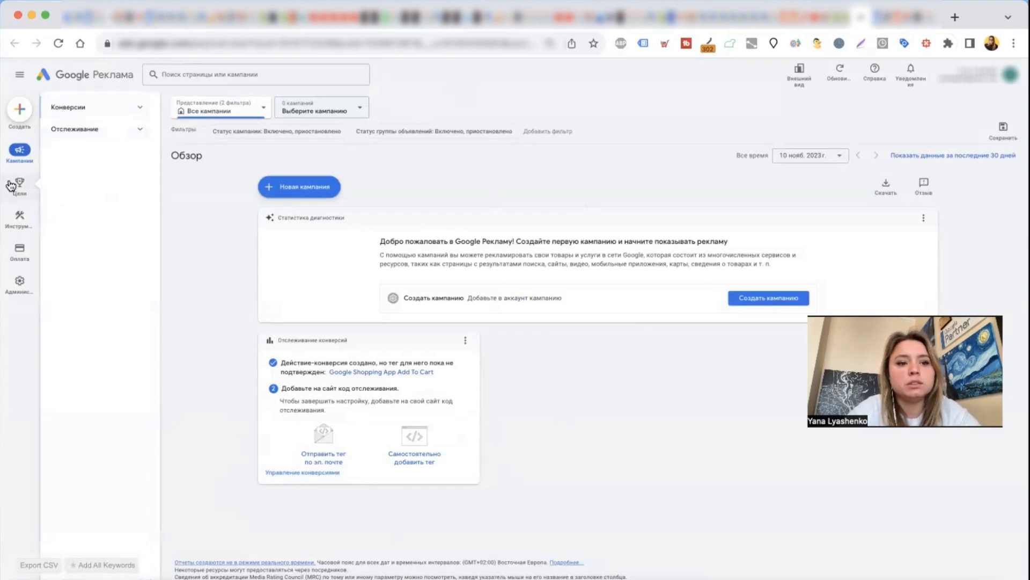
pyautogui.click(138, 108)
pyautogui.click(91, 140)
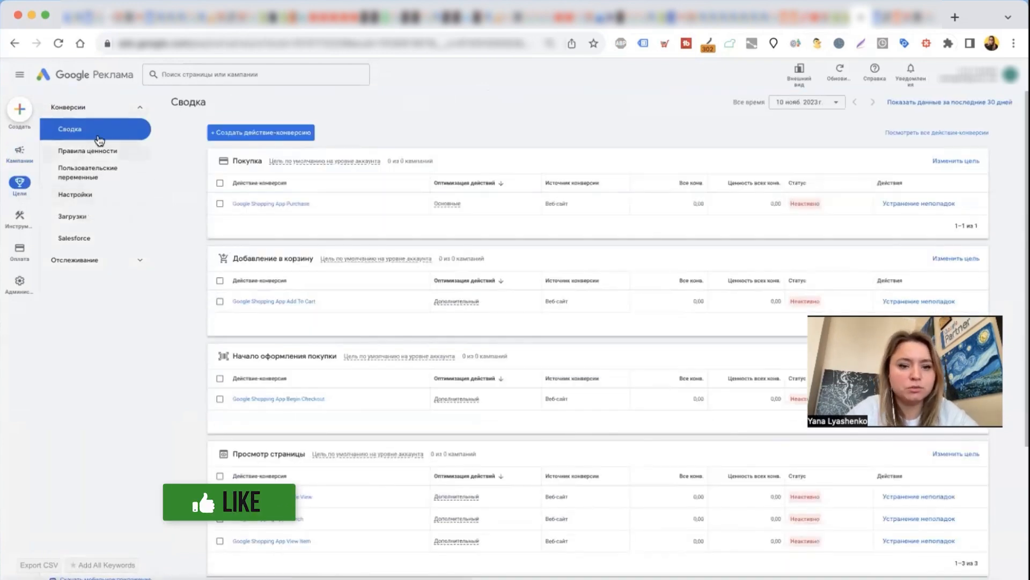
pyautogui.click(921, 134)
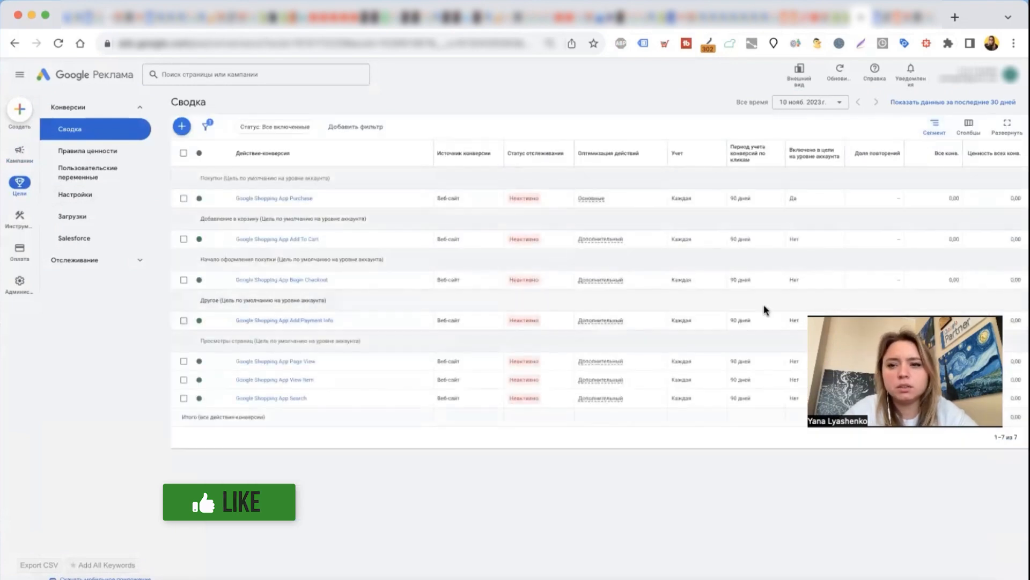
# - Add the Attribution (Атрибуция) column to the conversion actions table and apply the column change
pyautogui.click(968, 130)
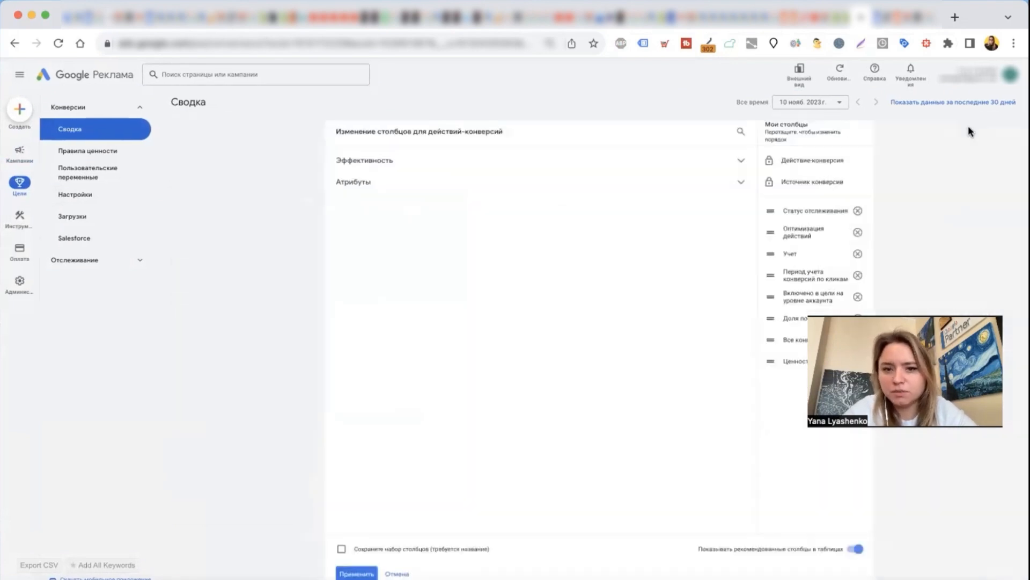
pyautogui.click(456, 183)
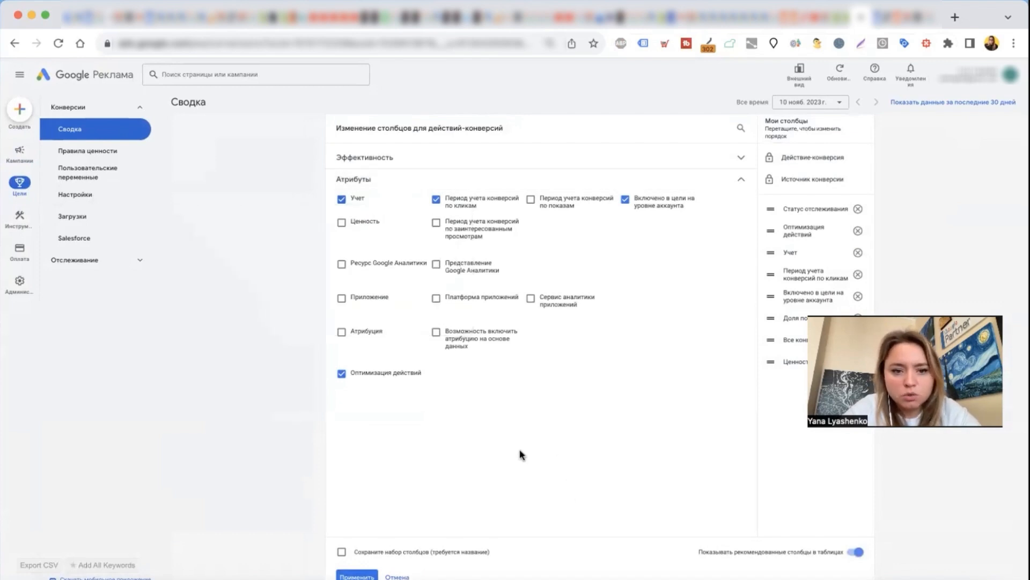
pyautogui.click(343, 333)
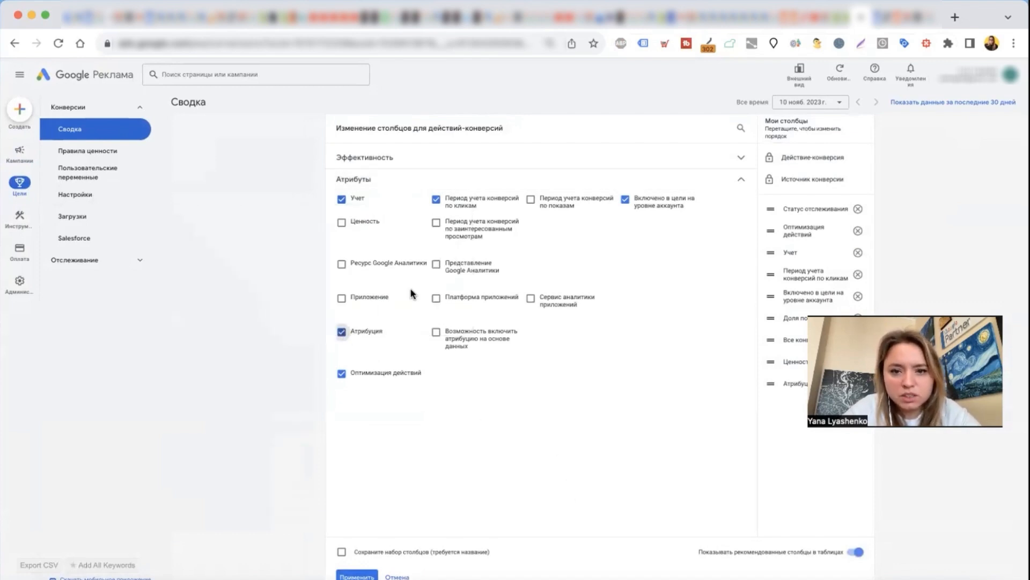
pyautogui.click(377, 158)
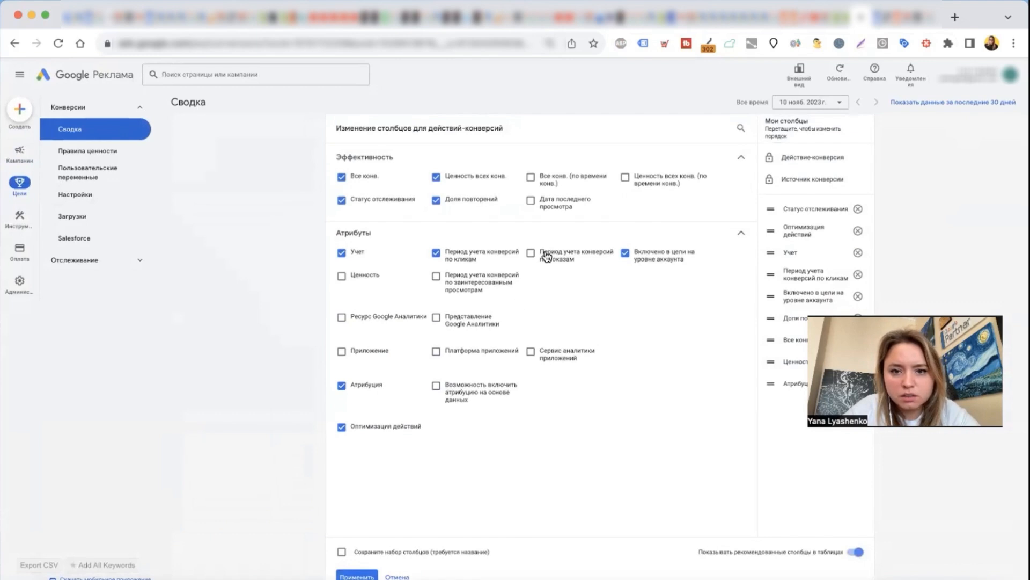
pyautogui.click(358, 576)
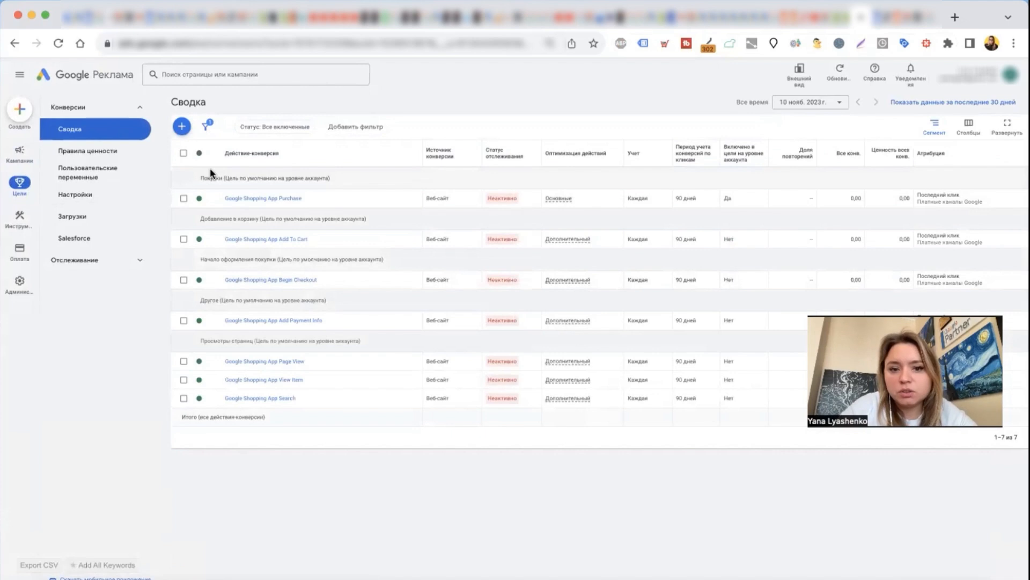
# - Select only the Google Shopping App Purchase conversion action and examine its goal, action optimization and attribution model
pyautogui.click(184, 153)
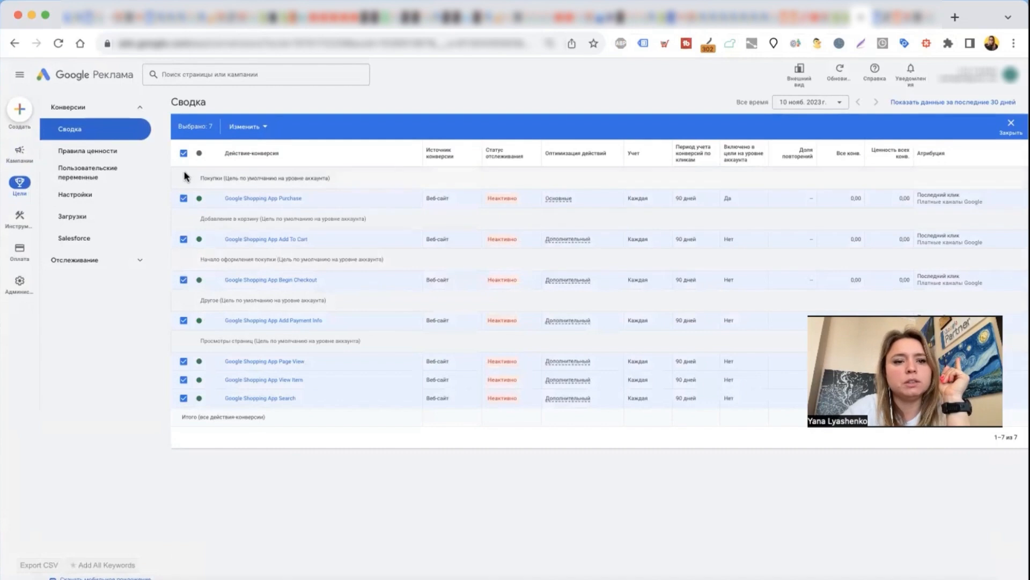
pyautogui.click(184, 153)
pyautogui.click(184, 198)
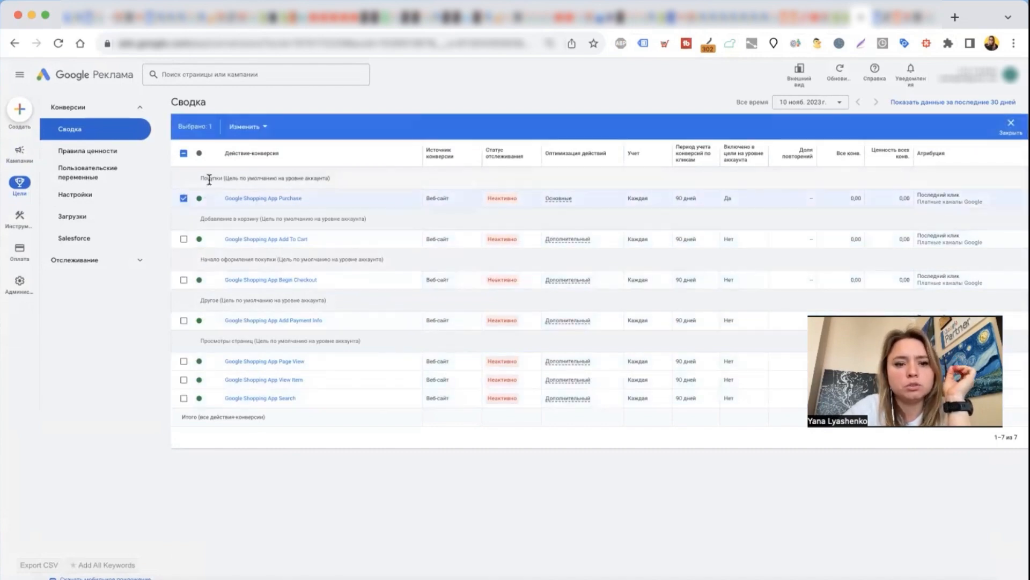
pyautogui.moveTo(210, 180); pyautogui.dragTo(273, 182)
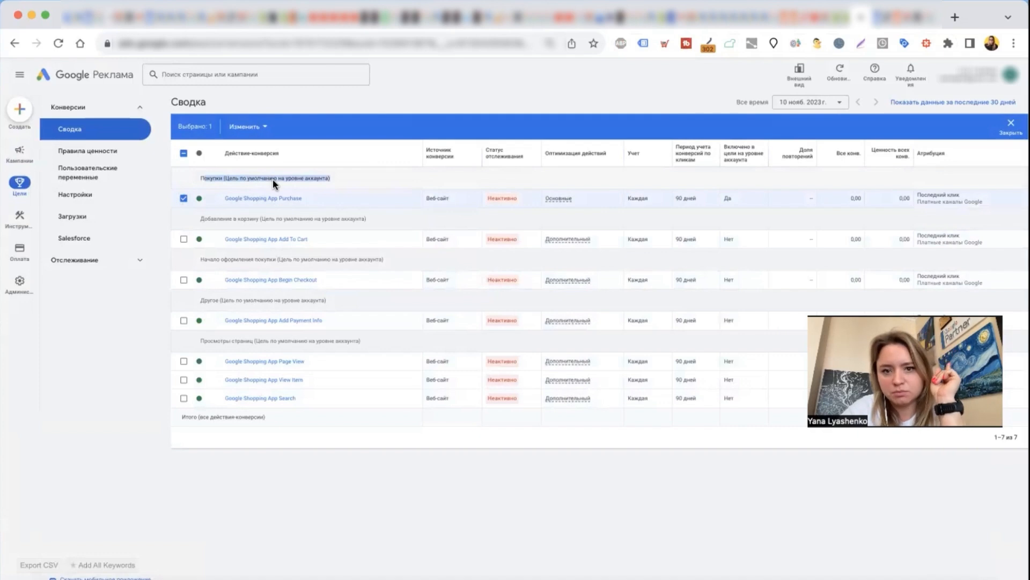
pyautogui.moveTo(575, 198); pyautogui.dragTo(539, 198)
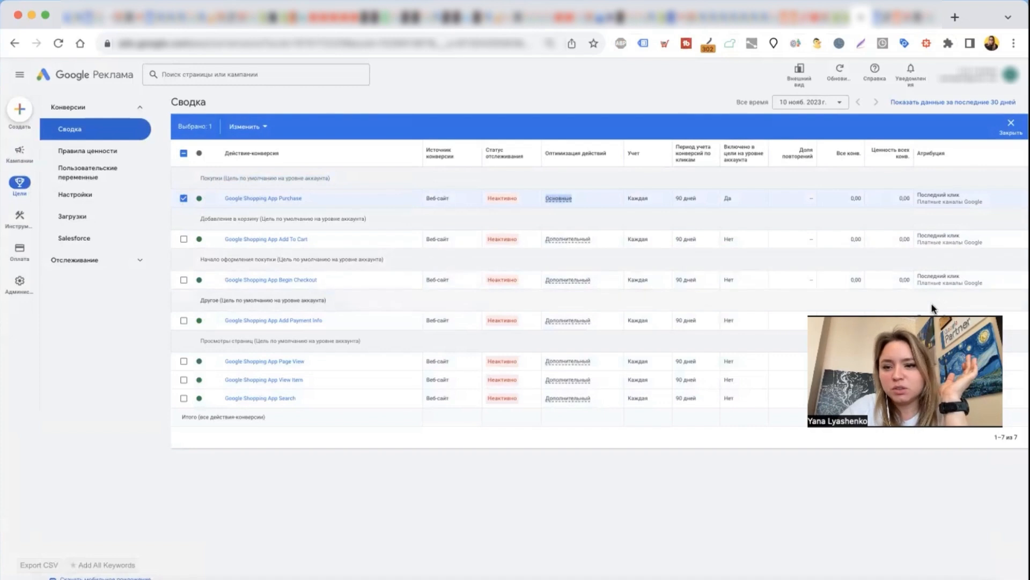
pyautogui.doubleClick(928, 194)
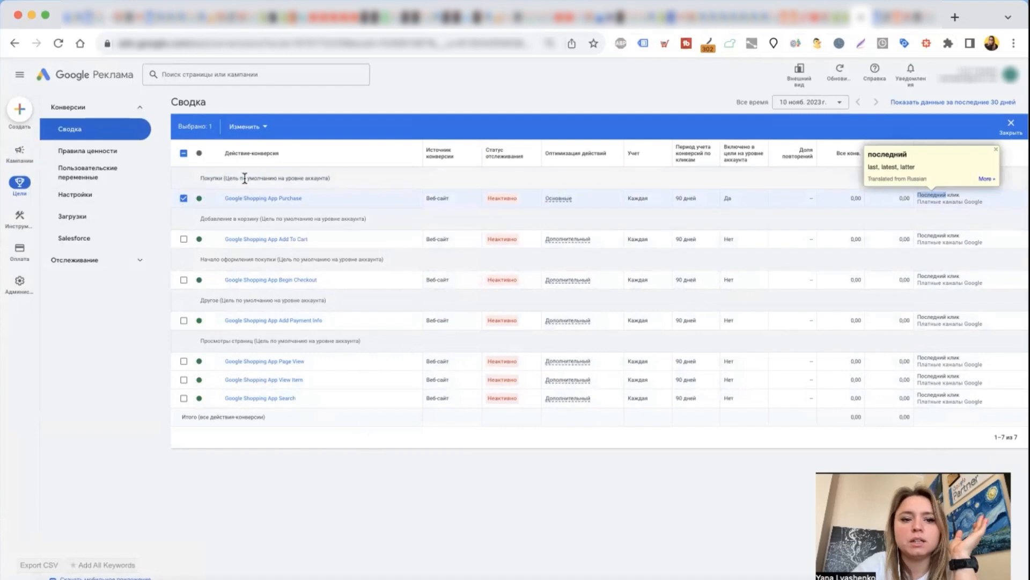
# - Review the action optimization and attribution settings of the Google Shopping App Purchase conversion, then return to the conversion list
pyautogui.click(251, 198)
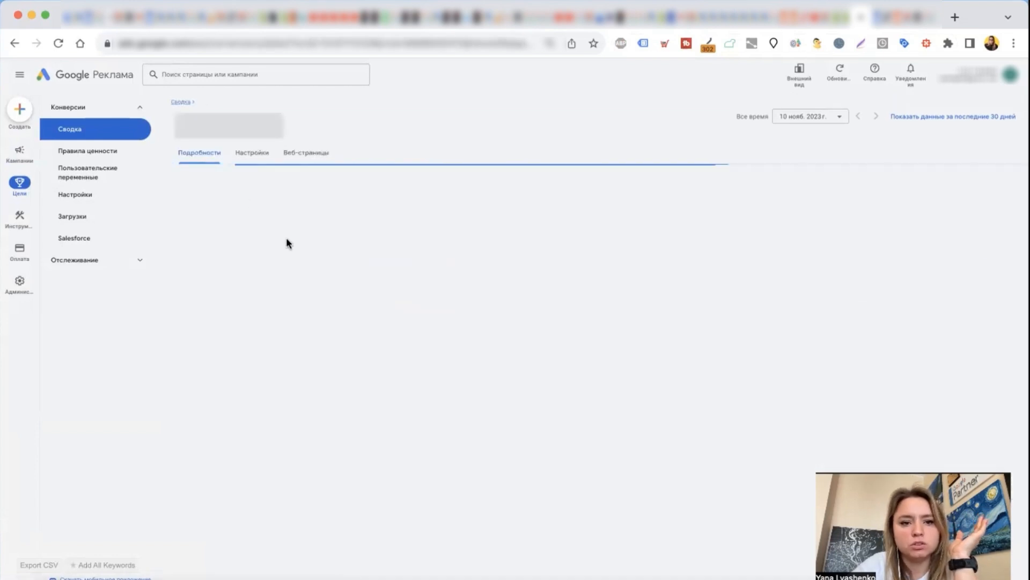
pyautogui.click(786, 396)
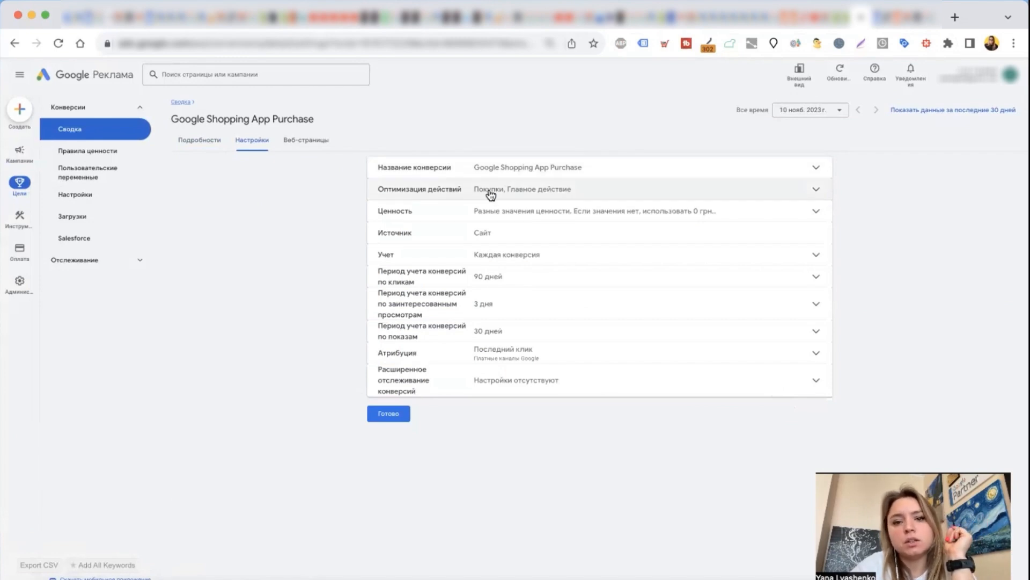
pyautogui.click(490, 194)
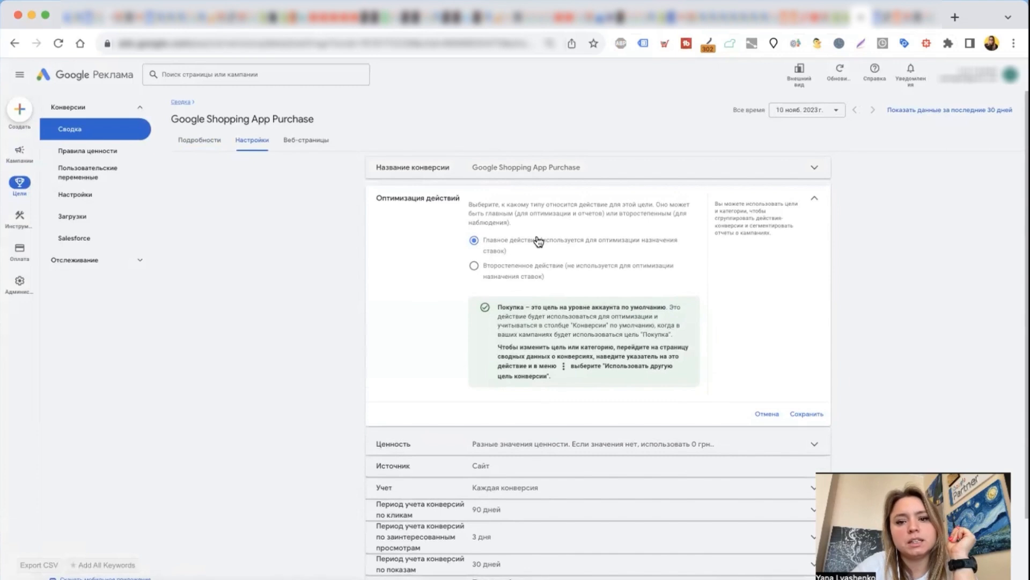
pyautogui.click(761, 414)
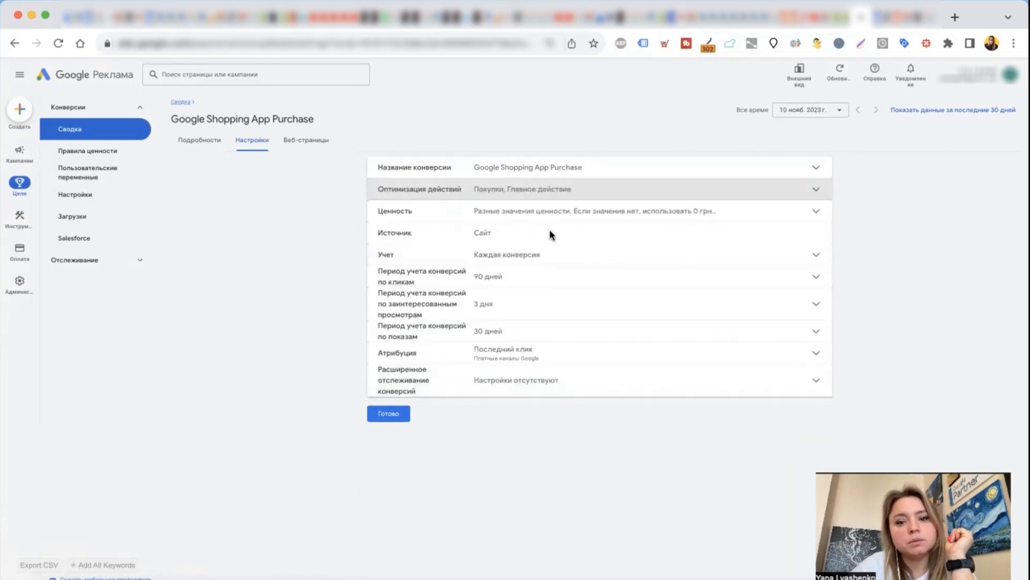
pyautogui.click(542, 354)
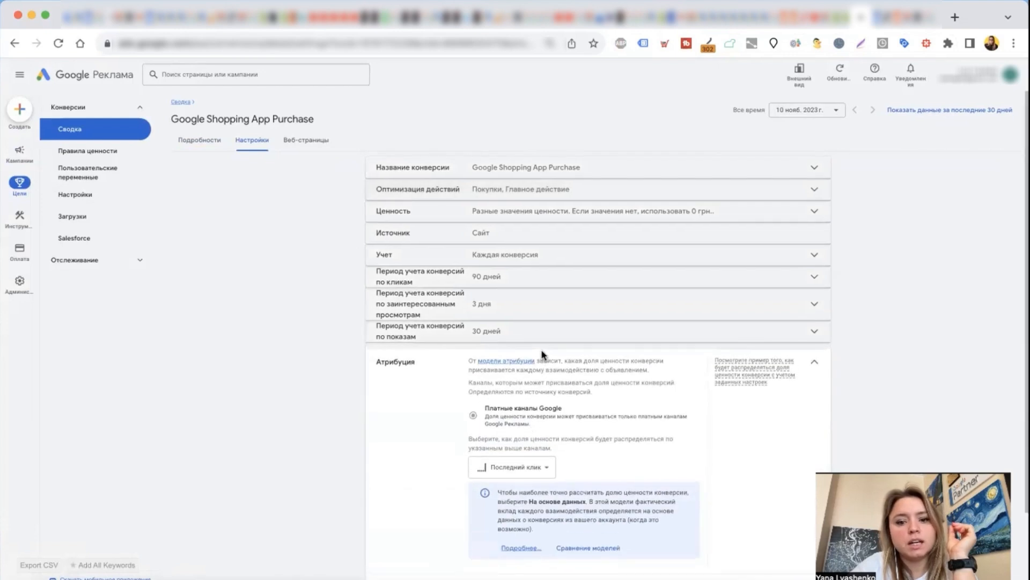
pyautogui.scroll(-2, 536, 387)
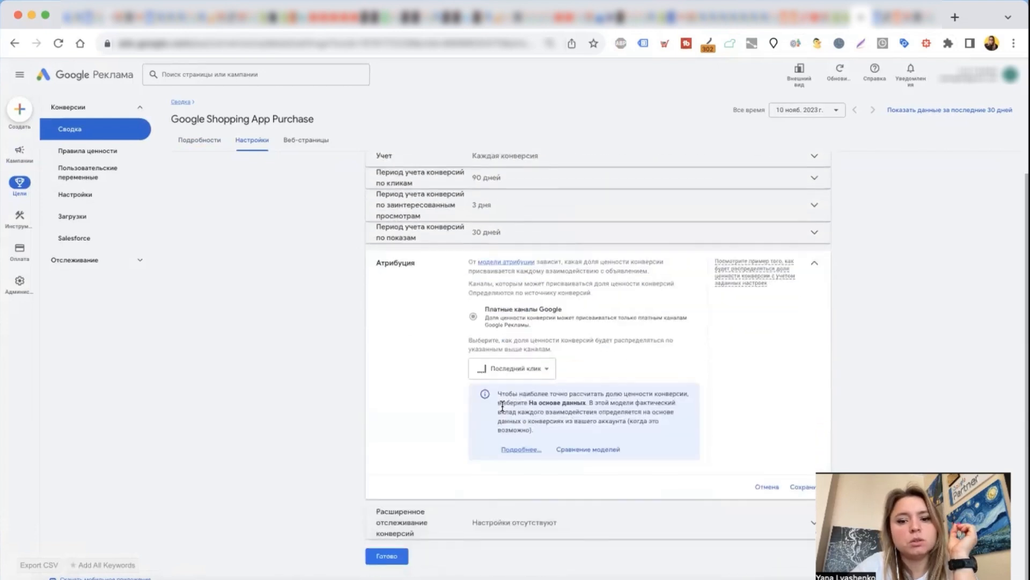
pyautogui.click(397, 554)
pyautogui.click(385, 457)
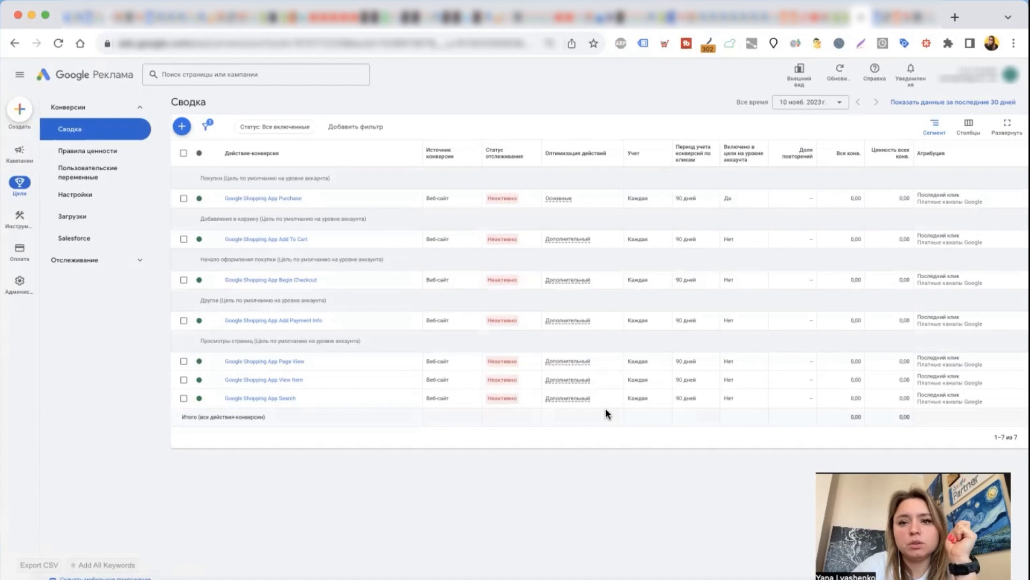
# - Show the Google Tag Manager instructions for the Google Shopping App Purchase conversion and select its conversion ID
pyautogui.click(884, 21)
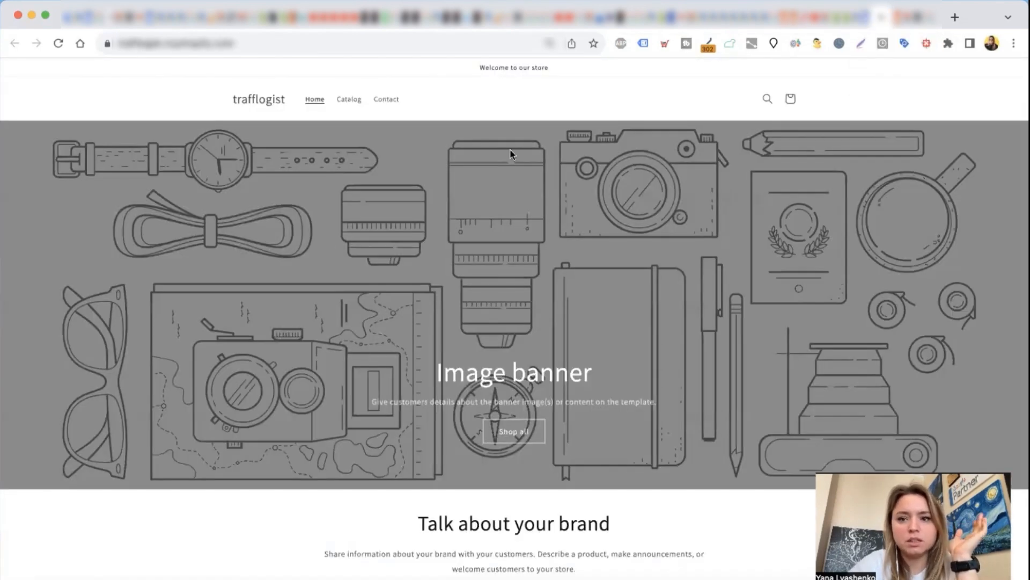
pyautogui.click(862, 19)
pyautogui.click(273, 198)
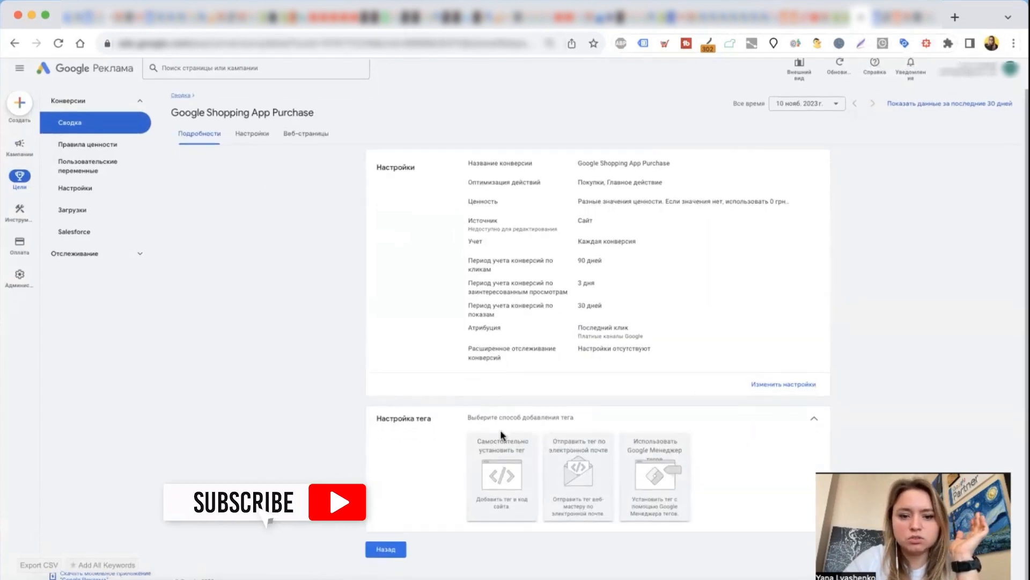
pyautogui.click(644, 486)
pyautogui.scroll(-2, 537, 488)
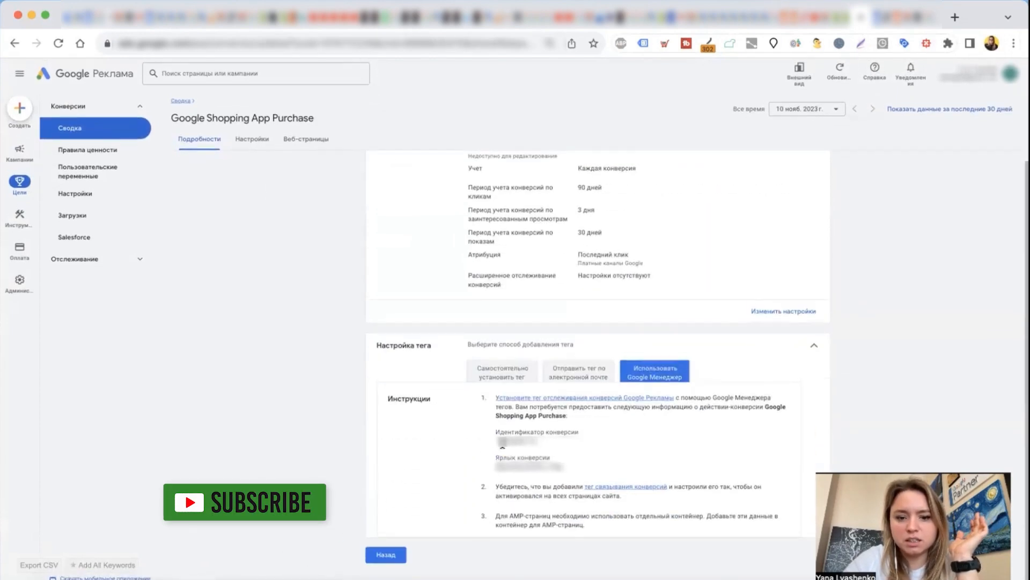
pyautogui.doubleClick(503, 443)
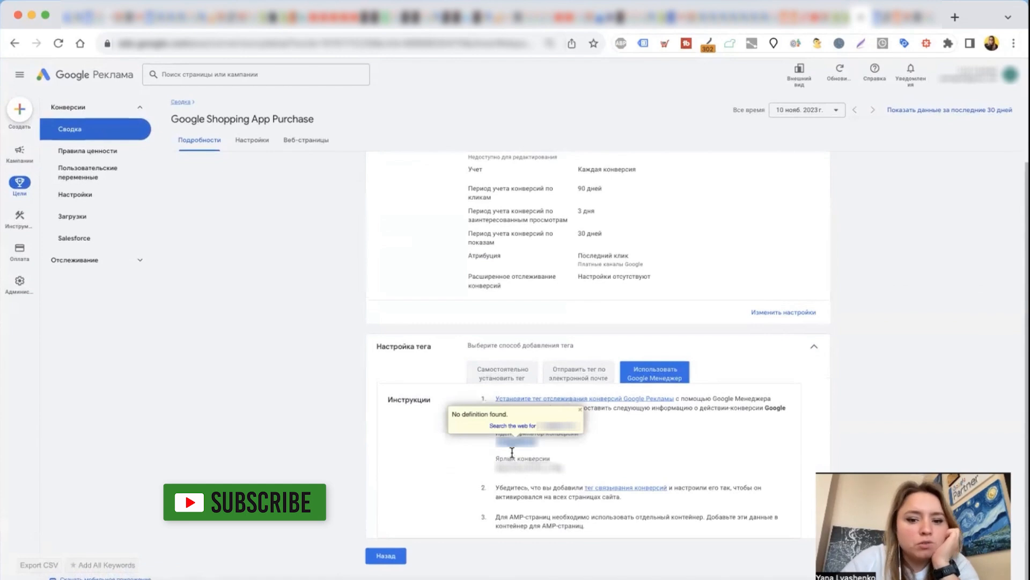
# - Examine the conversion ID and conversion label of the Google Shopping App Purchase tag, then return to the conversion list
pyautogui.click(510, 441)
pyautogui.moveTo(495, 442); pyautogui.dragTo(548, 447)
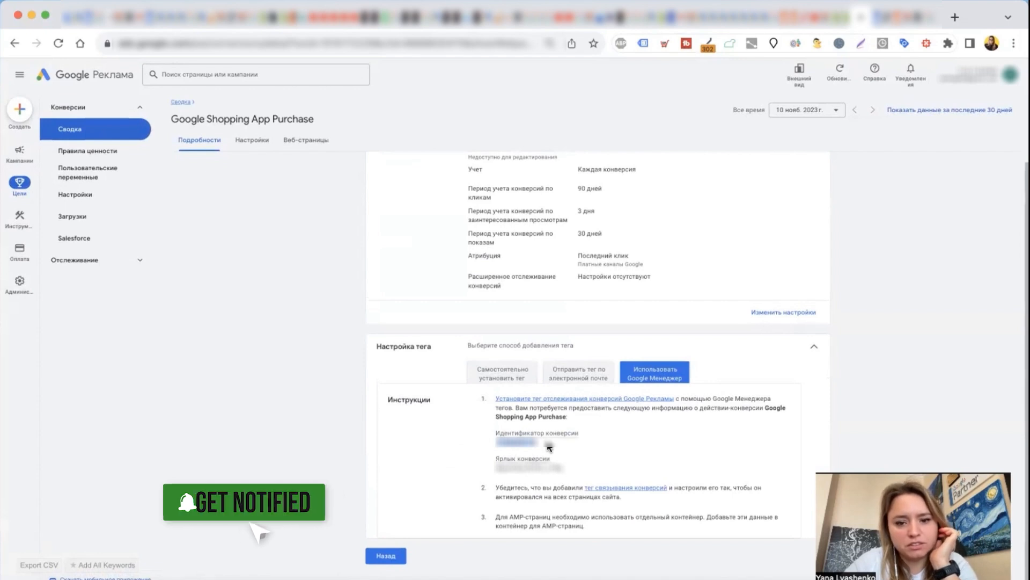
pyautogui.doubleClick(517, 441)
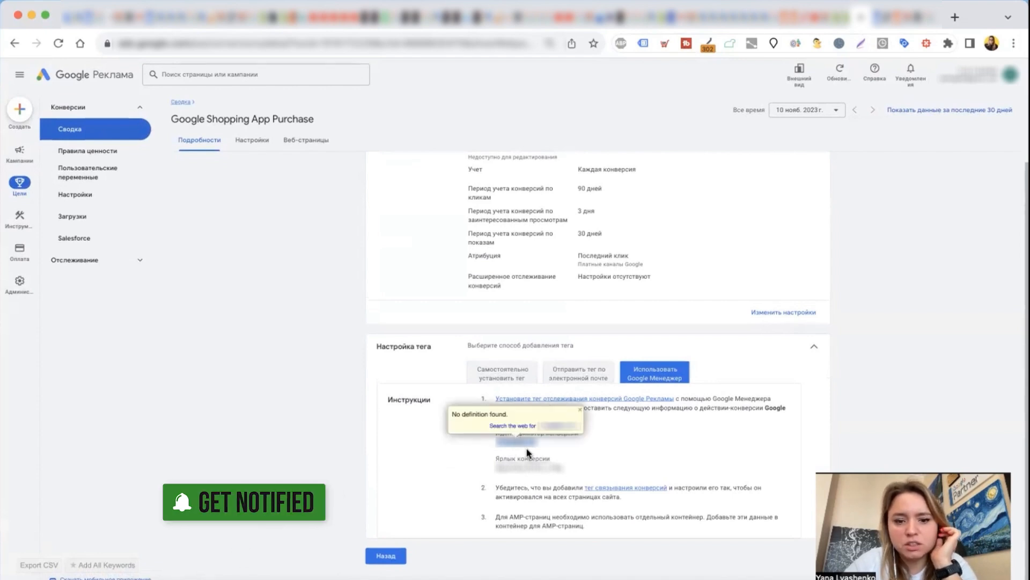
pyautogui.click(525, 451)
pyautogui.doubleClick(536, 443)
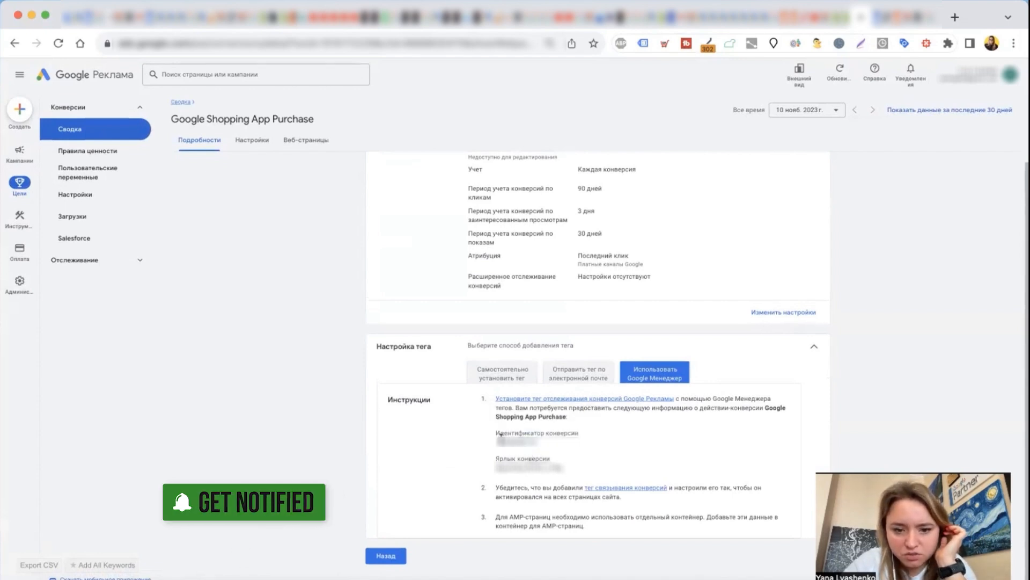
pyautogui.click(532, 445)
pyautogui.doubleClick(537, 467)
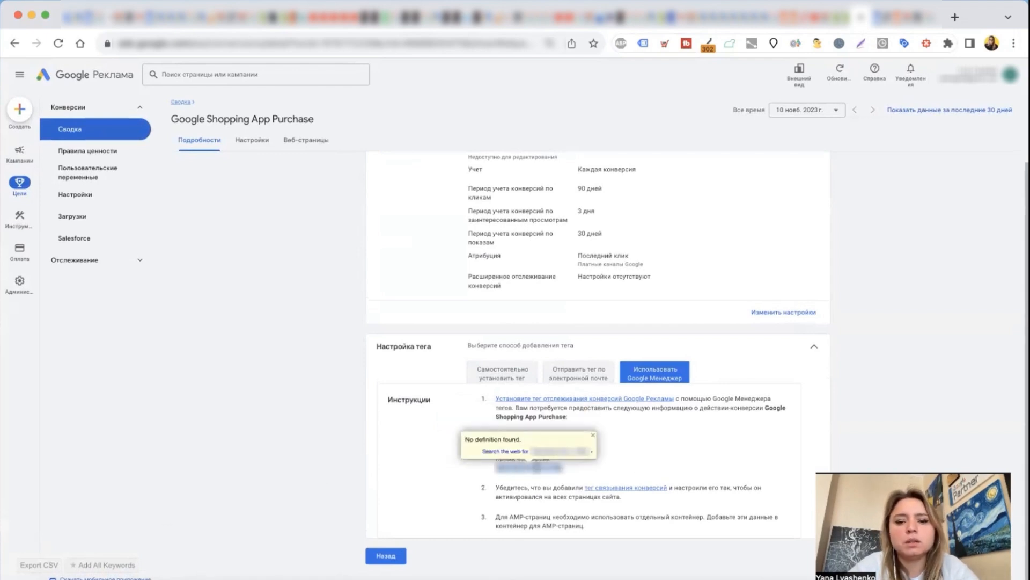
pyautogui.click(379, 556)
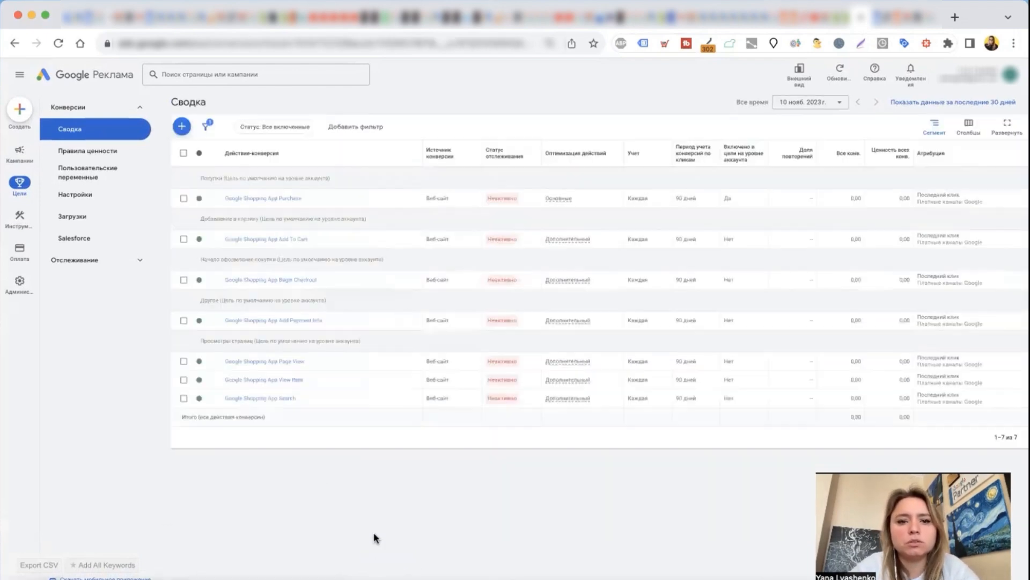
# - Open the Google Shopping App Add To Cart conversion, show its Google Tag Manager instructions, and examine the conversion ID and label
pyautogui.click(279, 239)
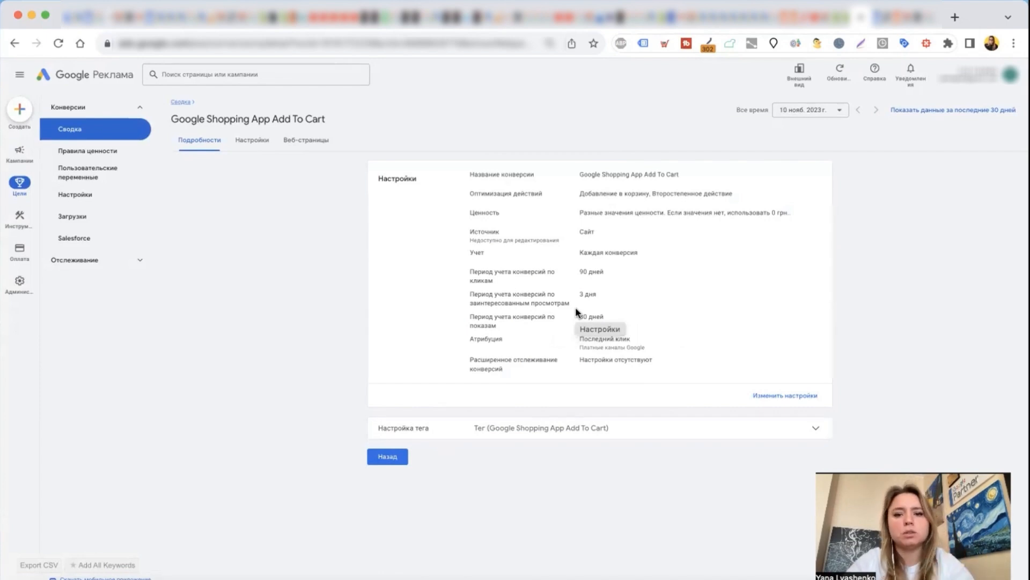
pyautogui.click(563, 432)
pyautogui.click(654, 472)
pyautogui.scroll(-2, 522, 446)
pyautogui.doubleClick(519, 441)
pyautogui.doubleClick(532, 467)
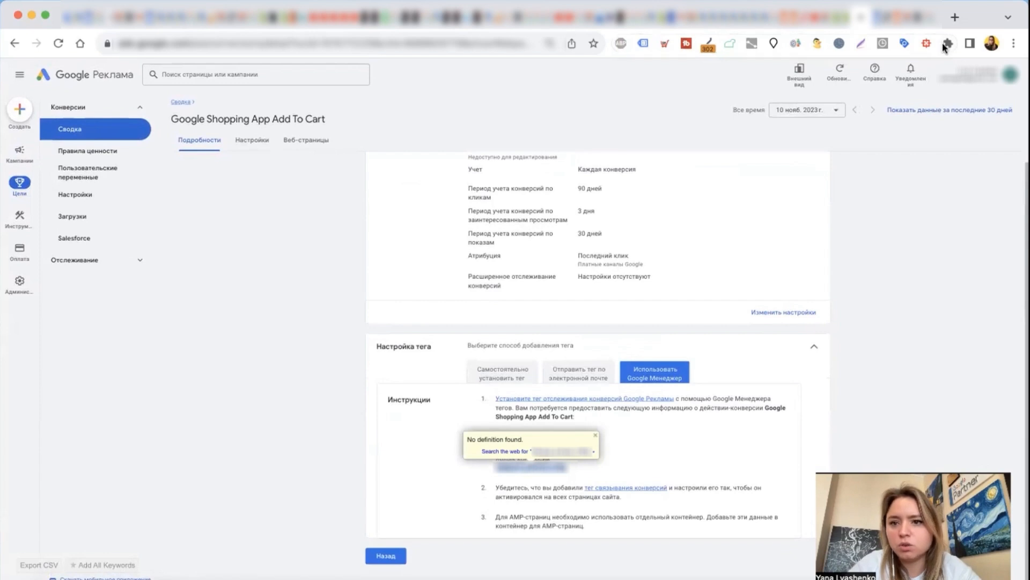
# - Switch to the trafflogist storefront and open the featured product Short Sleeve T sjort
pyautogui.click(886, 16)
pyautogui.scroll(-10, 443, 327)
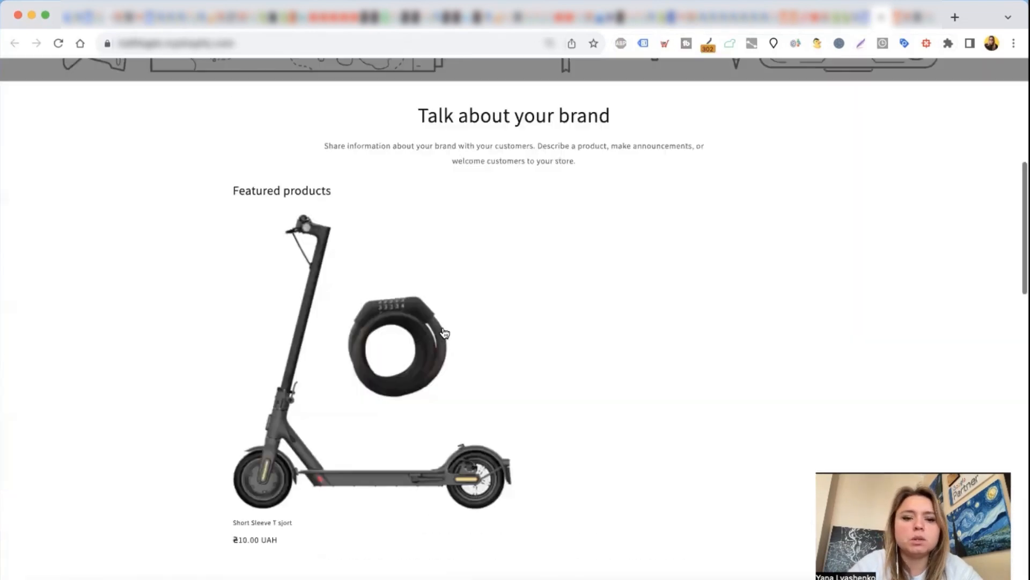
pyautogui.click(386, 276)
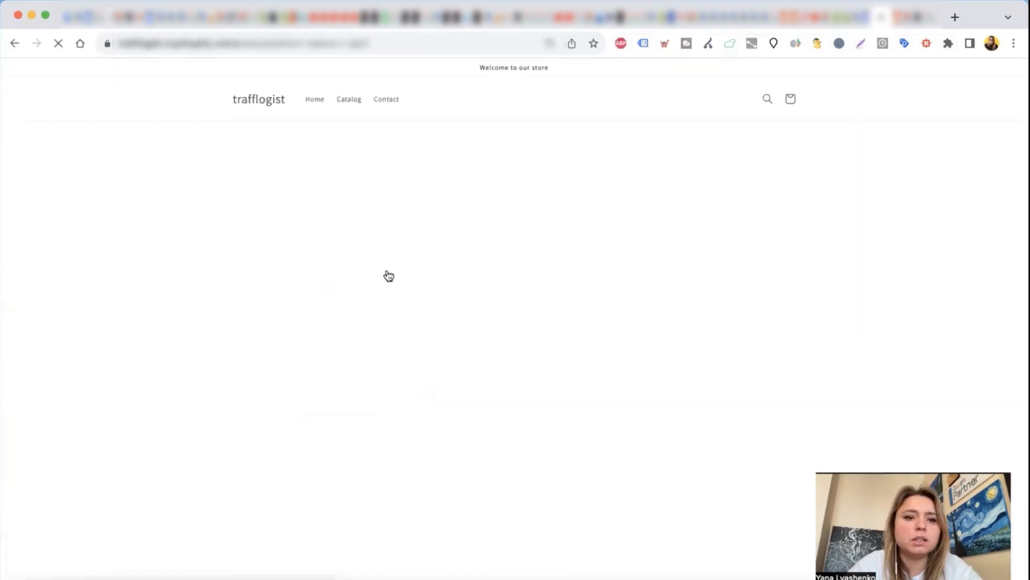
# - Enable Tag Assistant Legacy for the product page and reload the page so its tags are analyzed
pyautogui.click(644, 43)
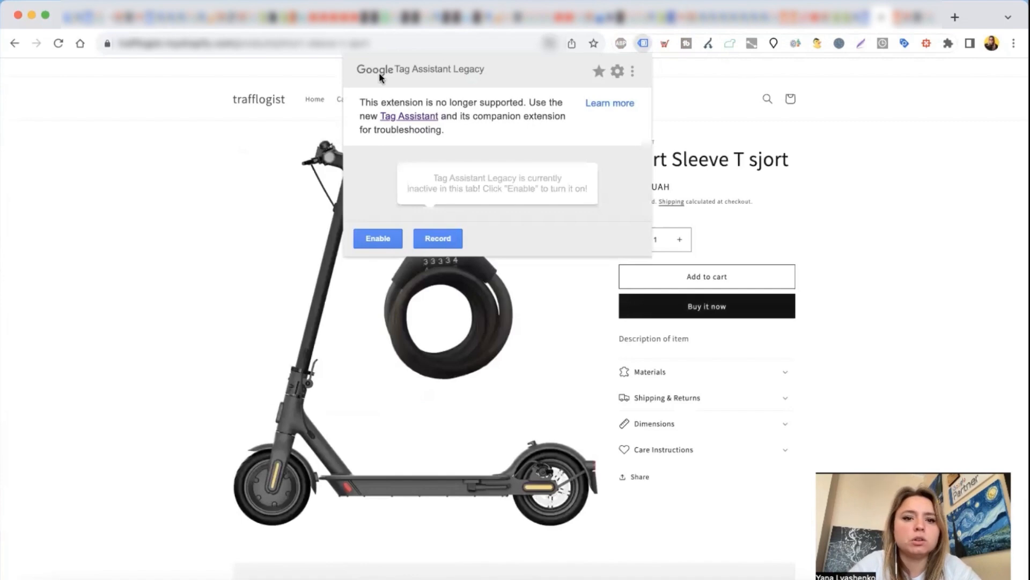
pyautogui.moveTo(354, 73); pyautogui.dragTo(487, 81)
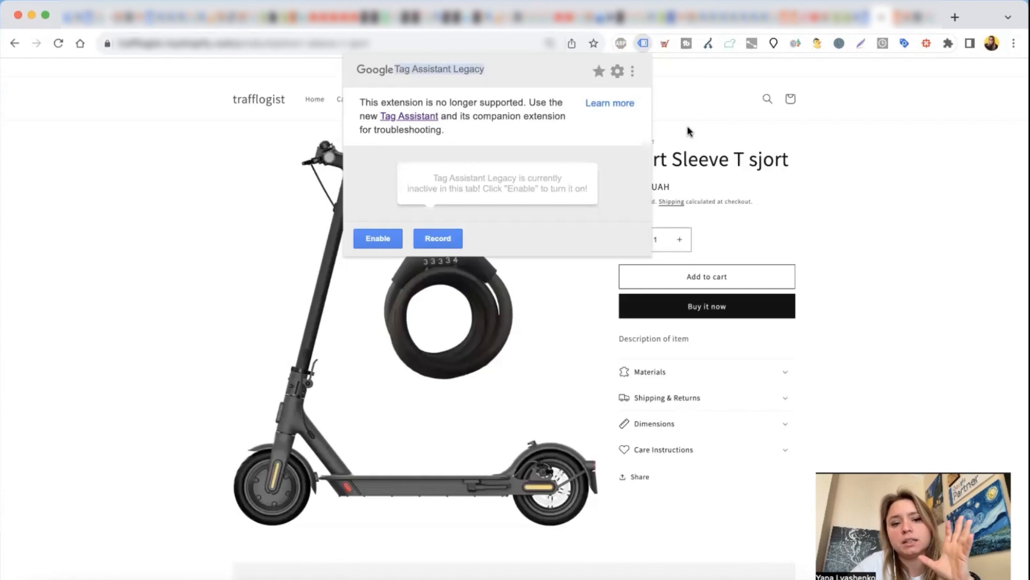
pyautogui.click(380, 239)
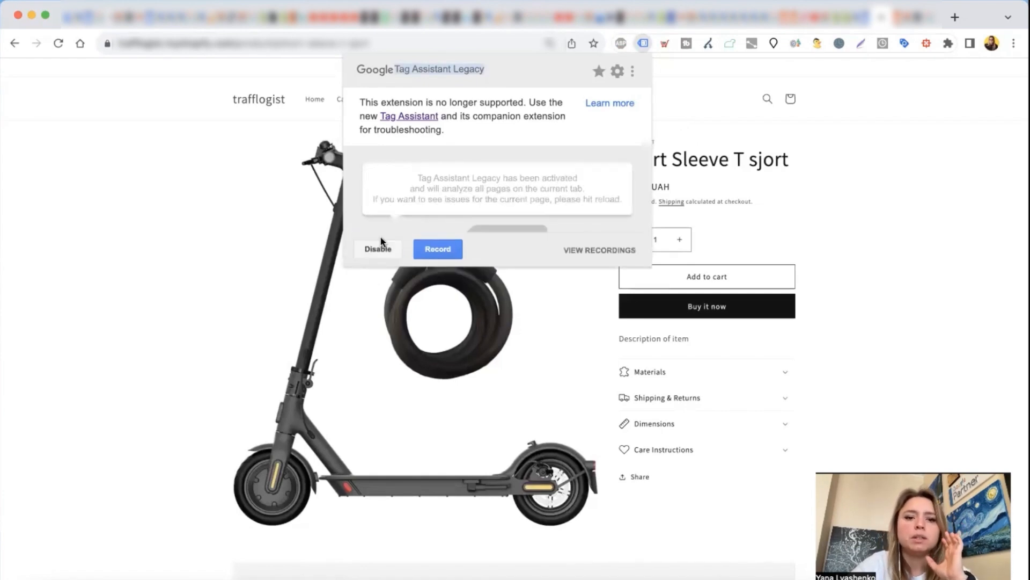
pyautogui.click(59, 44)
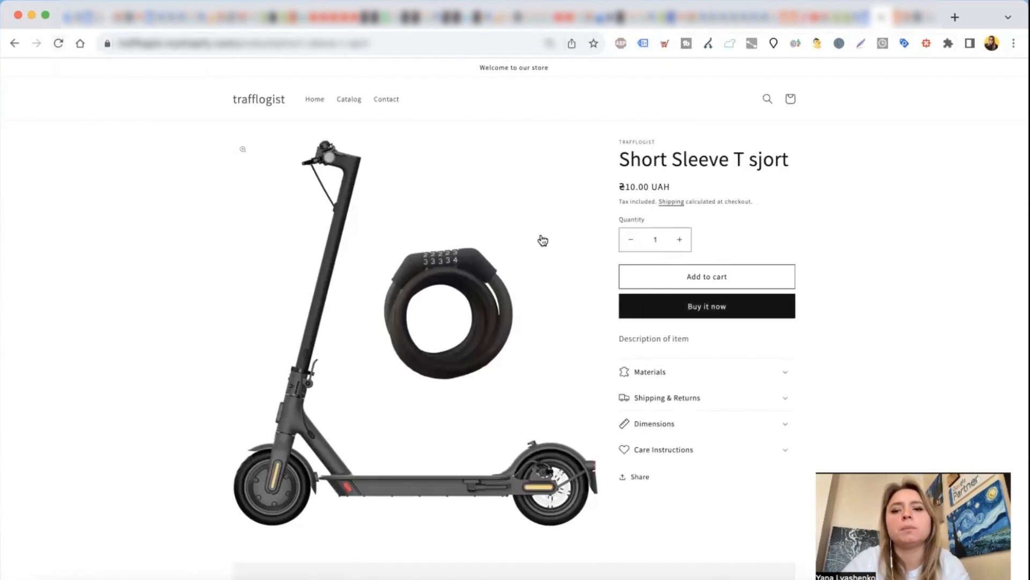
# - Examine the product page's tag analysis and check it against the Add To Cart conversion ID and label in Google Ads
pyautogui.click(643, 44)
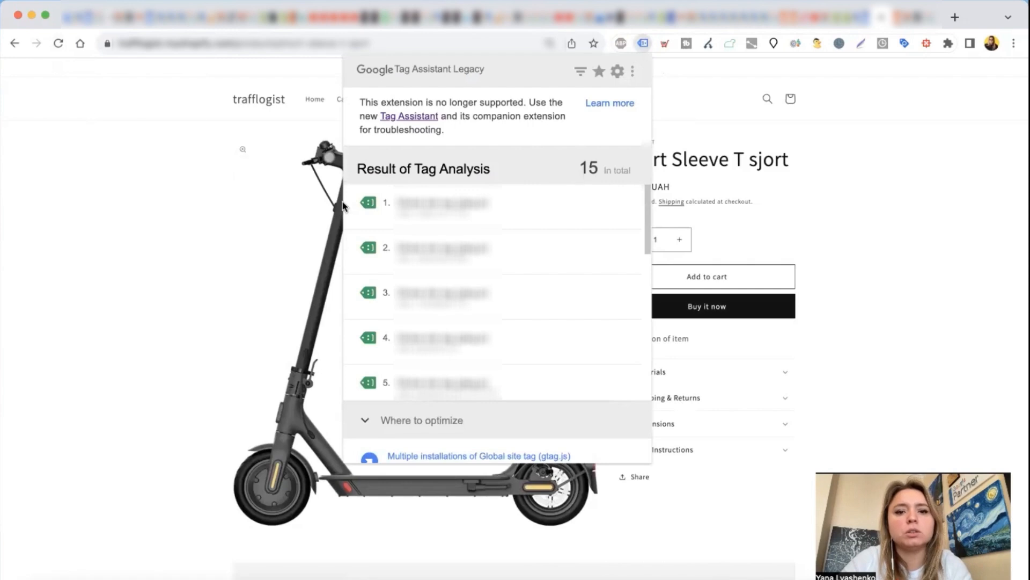
pyautogui.scroll(-2, 485, 322)
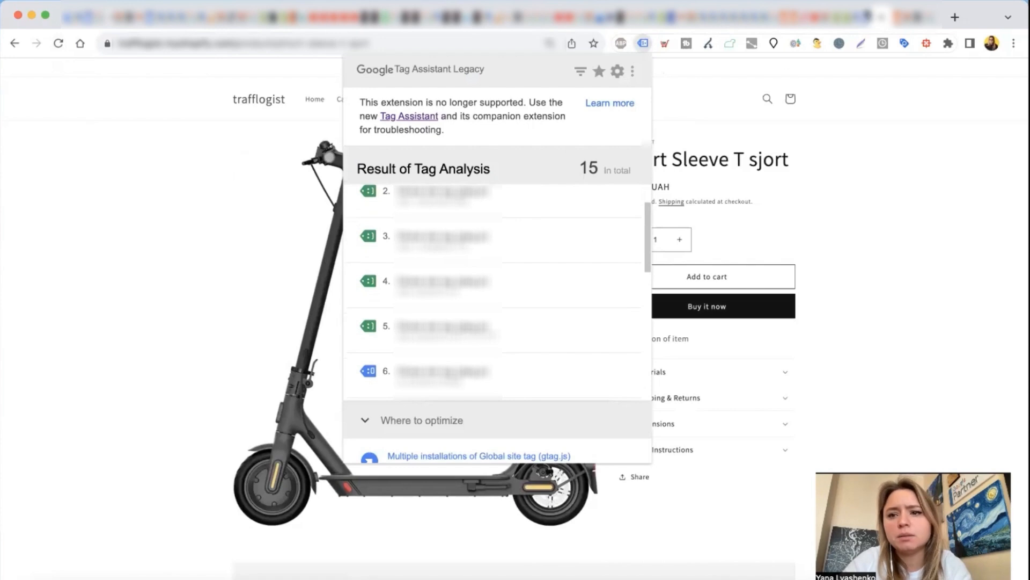
pyautogui.click(859, 20)
pyautogui.click(543, 477)
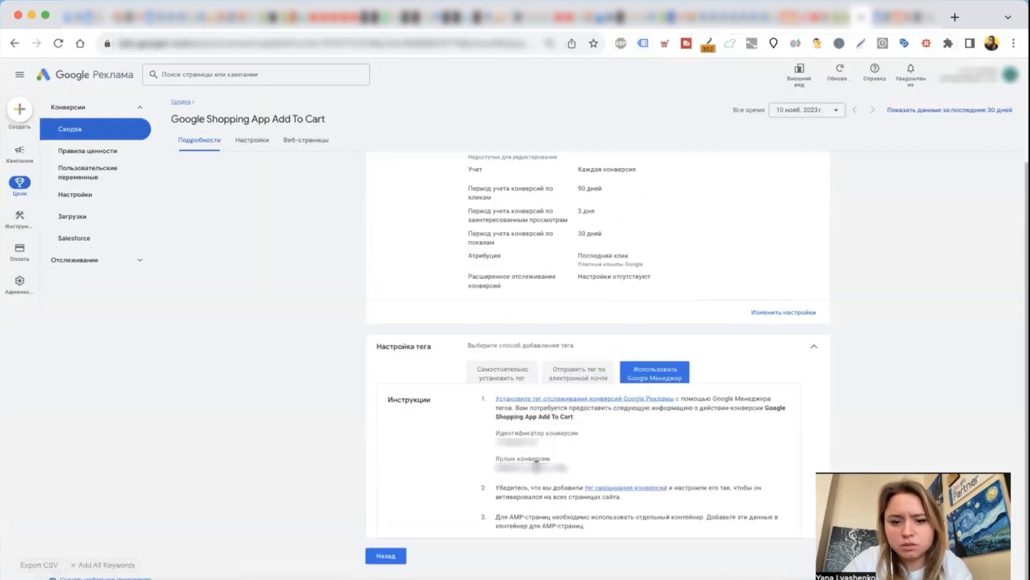
# - Add Short Sleeve T sjort to the cart in the store and look through the tag analysis for the conversion tracking tags
pyautogui.click(881, 19)
pyautogui.click(702, 279)
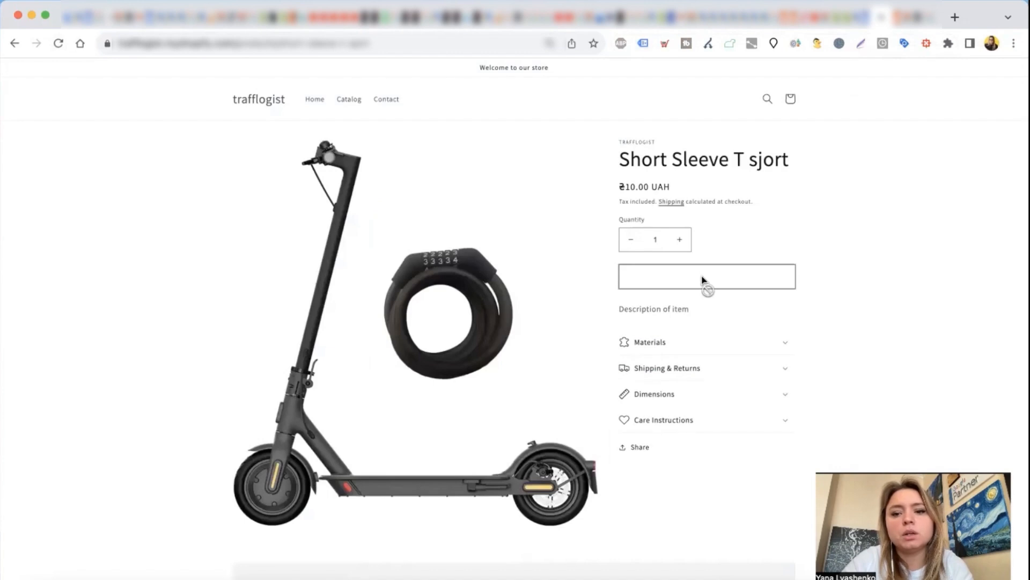
pyautogui.click(644, 43)
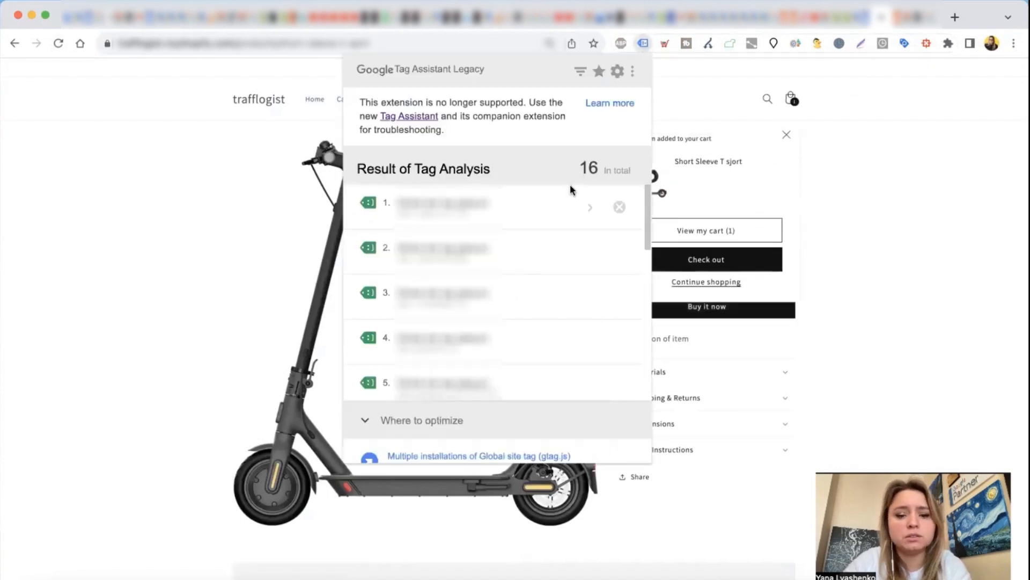
pyautogui.scroll(-5, 519, 313)
pyautogui.scroll(-2, 519, 313)
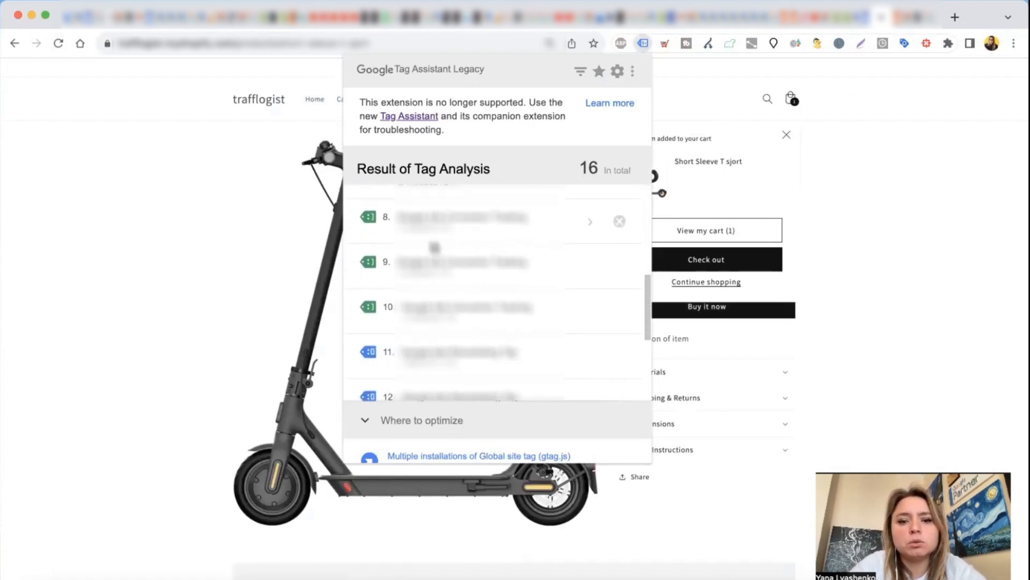
pyautogui.scroll(-1, 483, 301)
pyautogui.scroll(1, 433, 303)
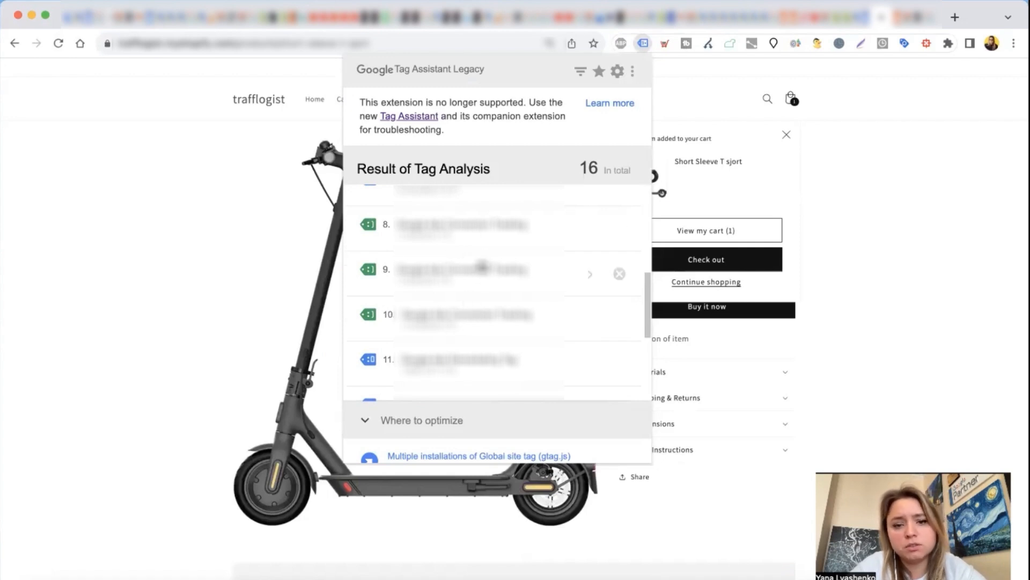
# - Examine the metadata and first request of the eighth tag in the analysis, then return to the tag list
pyautogui.click(487, 245)
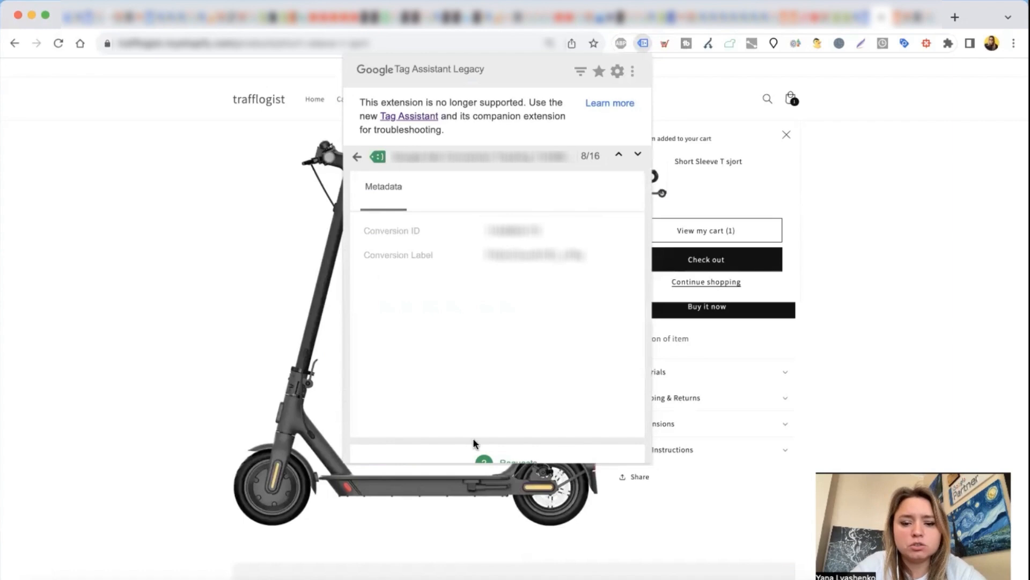
pyautogui.click(490, 454)
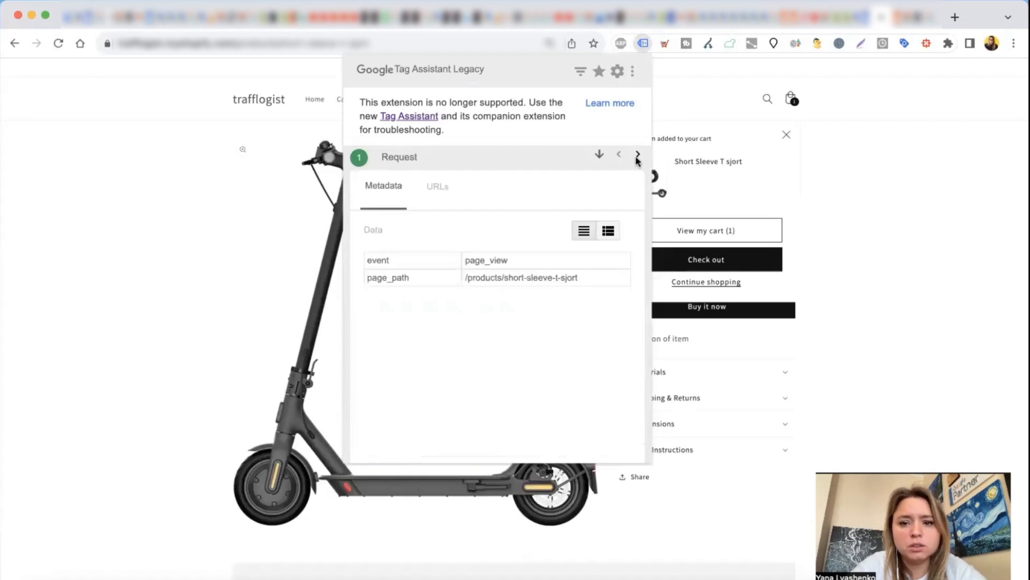
pyautogui.click(599, 154)
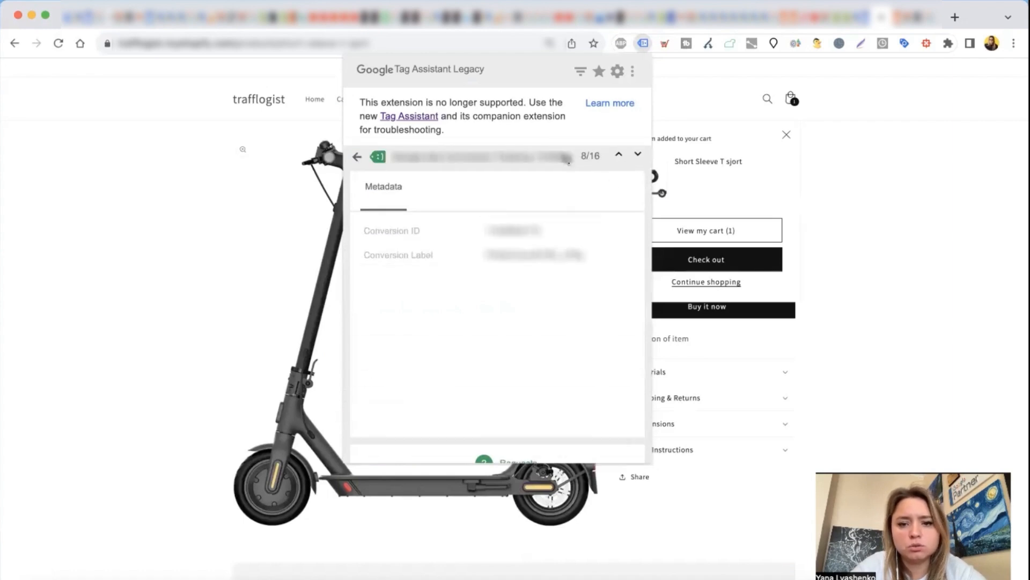
pyautogui.click(357, 157)
# - Examine the conversion ID, label and requests of the ninth tag in the analysis, then return to the tag list
pyautogui.scroll(-8, 434, 292)
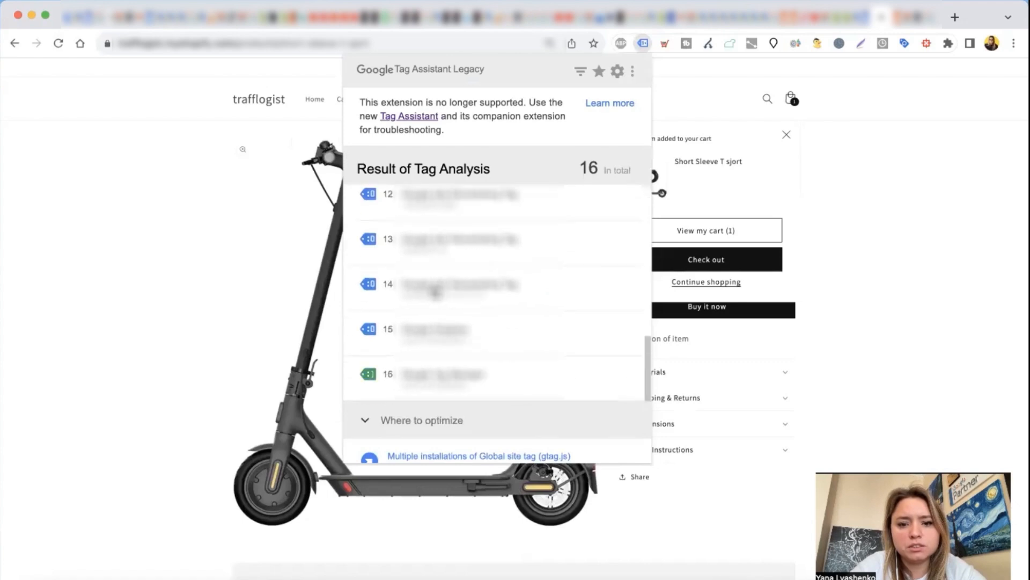
pyautogui.scroll(4, 505, 256)
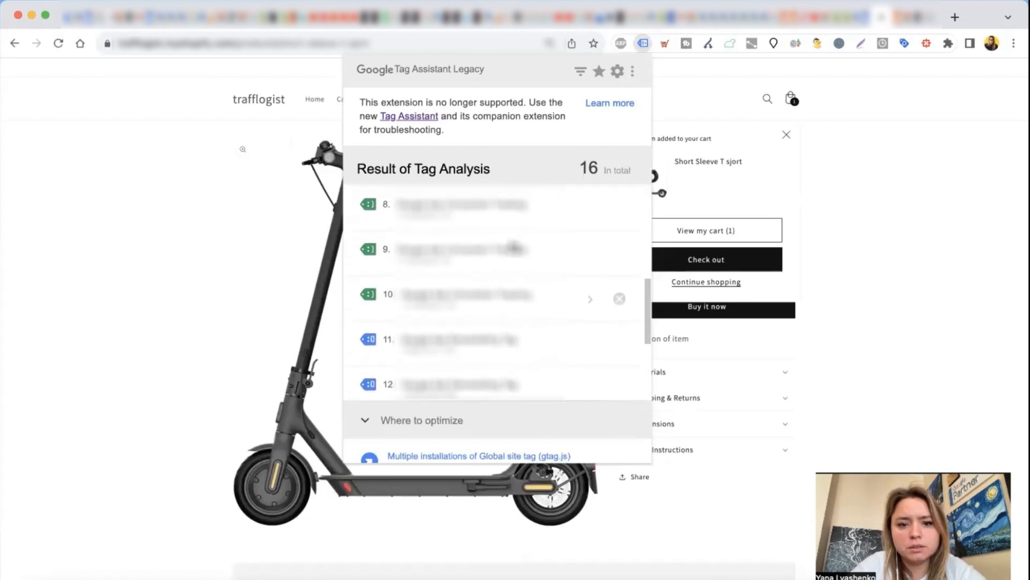
pyautogui.click(503, 250)
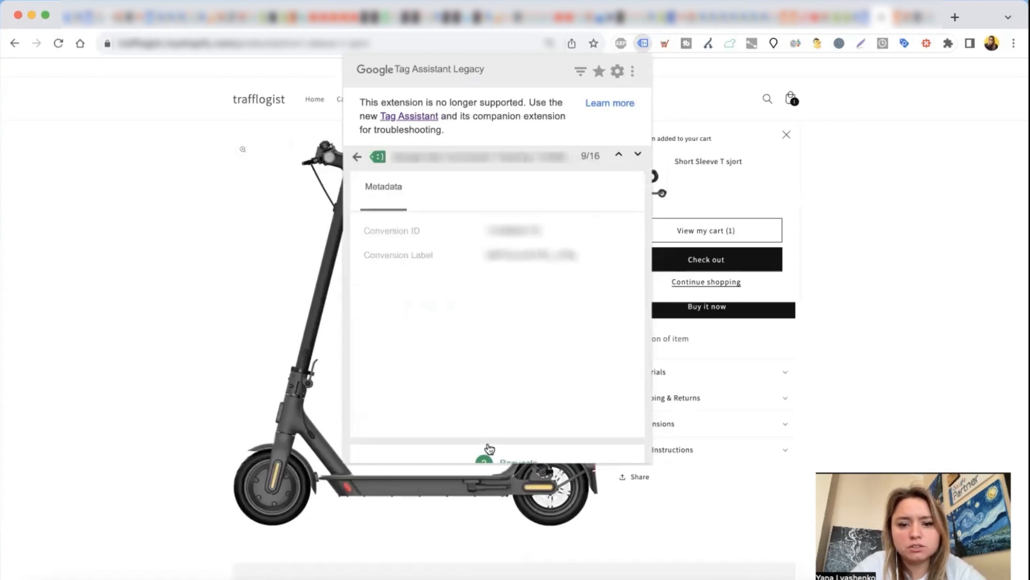
pyautogui.click(488, 447)
pyautogui.click(639, 156)
pyautogui.click(601, 157)
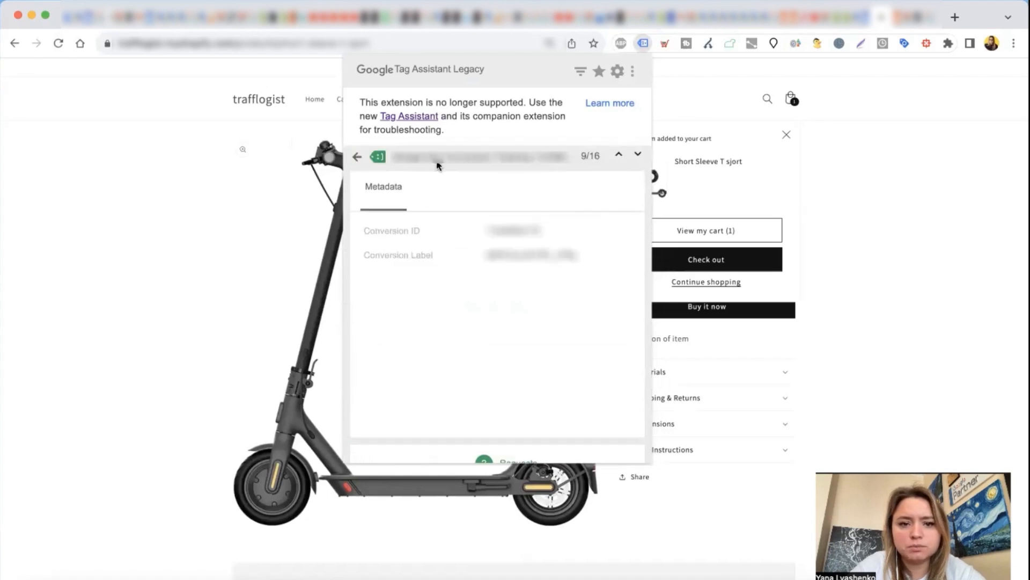
pyautogui.click(357, 157)
# - Open the tenth tag in the analysis and examine its conversion value and the event name in both of its requests
pyautogui.scroll(-5, 466, 320)
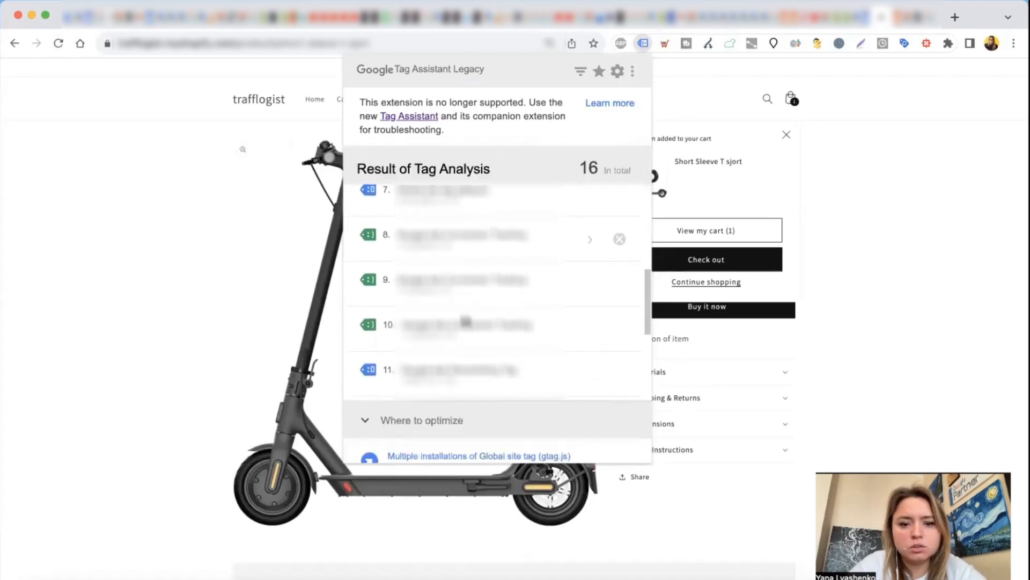
pyautogui.click(490, 324)
pyautogui.doubleClick(489, 280)
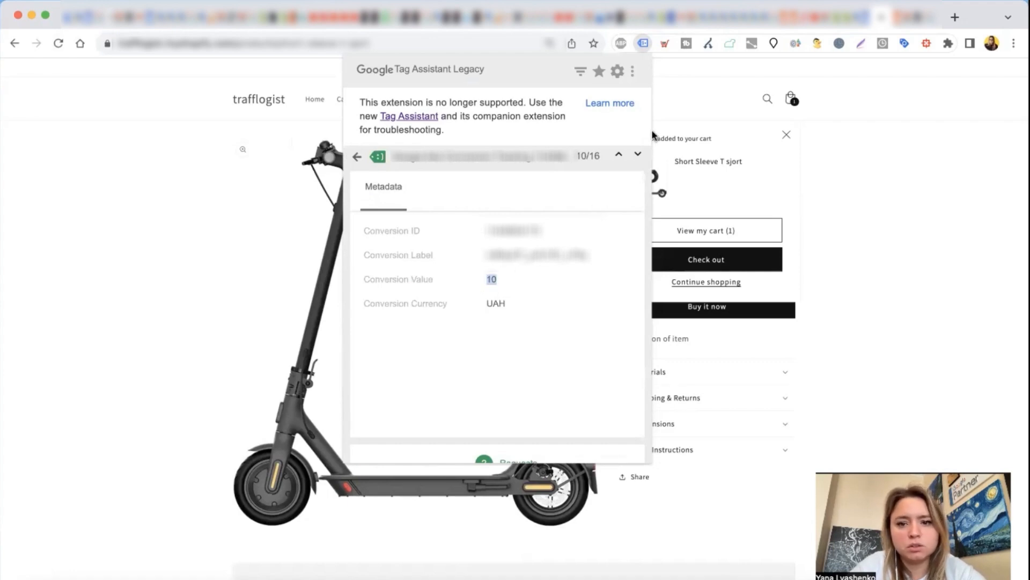
pyautogui.click(497, 450)
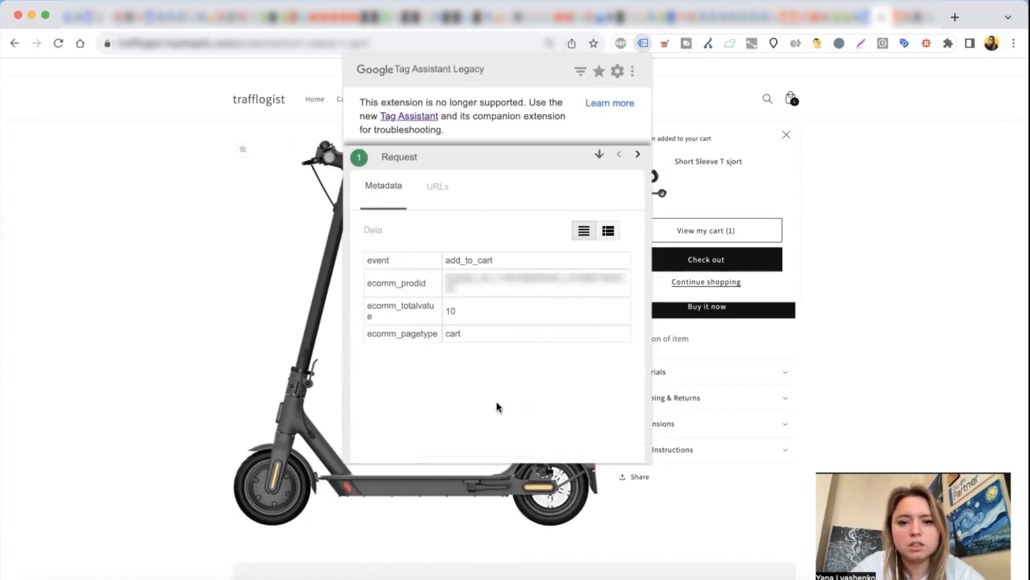
pyautogui.moveTo(446, 260); pyautogui.dragTo(519, 262)
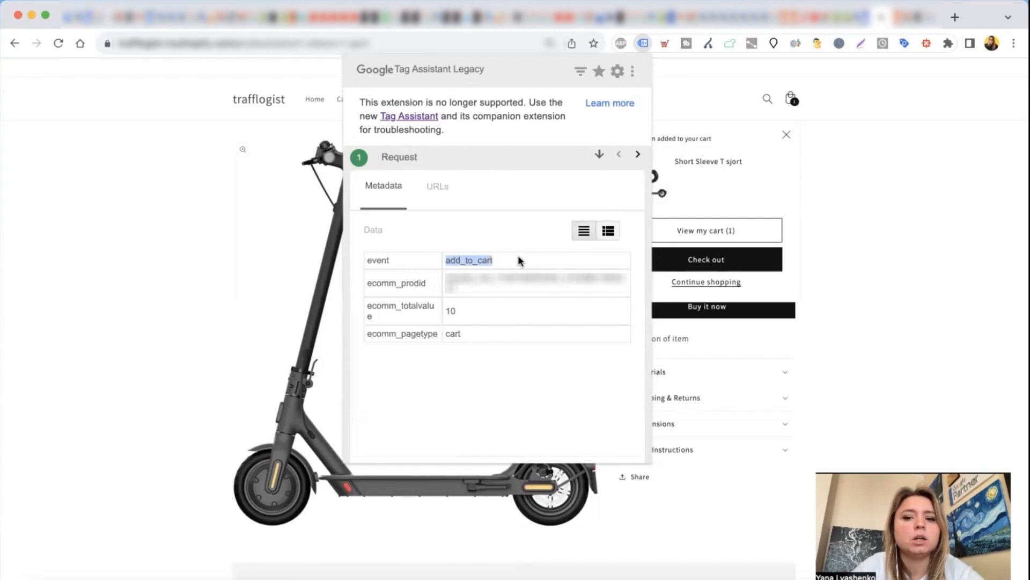
pyautogui.click(638, 154)
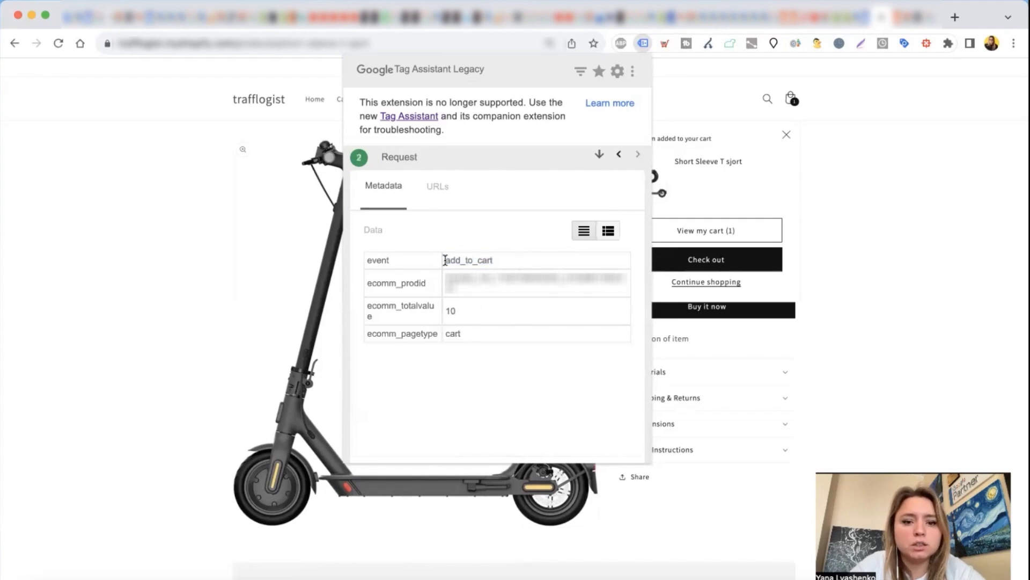
pyautogui.moveTo(446, 260); pyautogui.dragTo(507, 263)
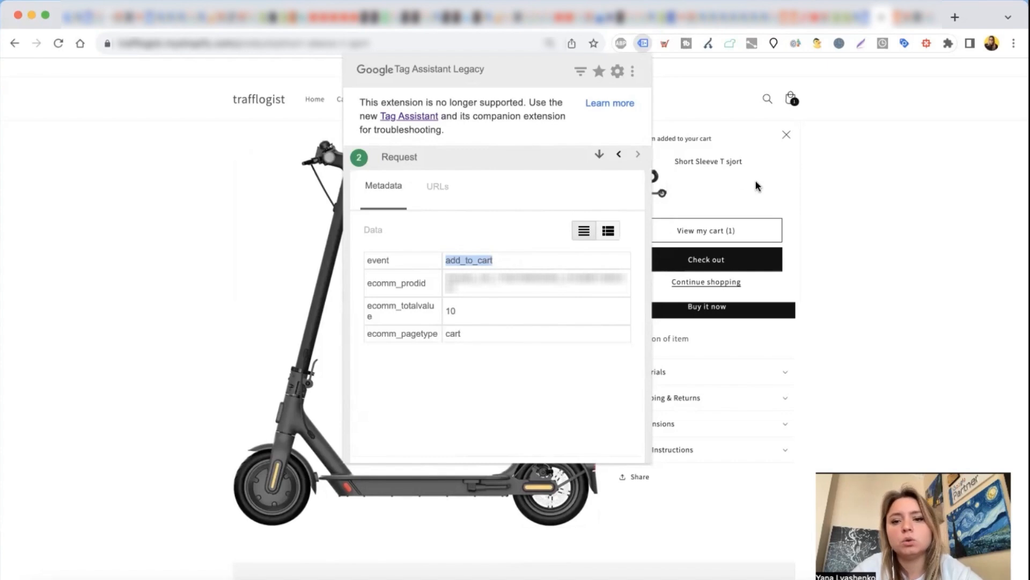
# - Close the tag analysis, proceed to checkout, and fill in the customer's contact and delivery details from the saved autofill entry
pyautogui.click(857, 193)
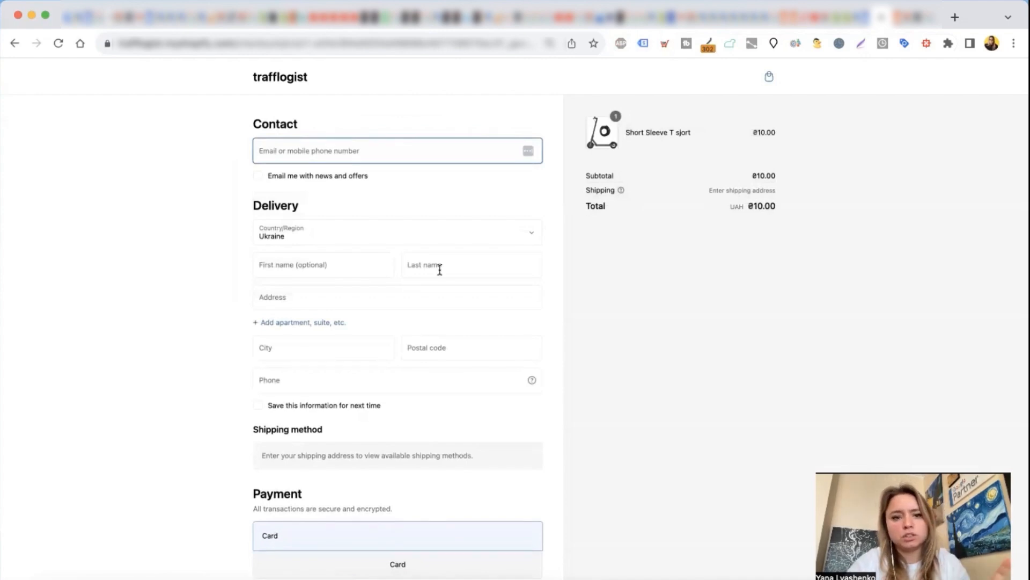
pyautogui.click(321, 268)
pyautogui.click(347, 308)
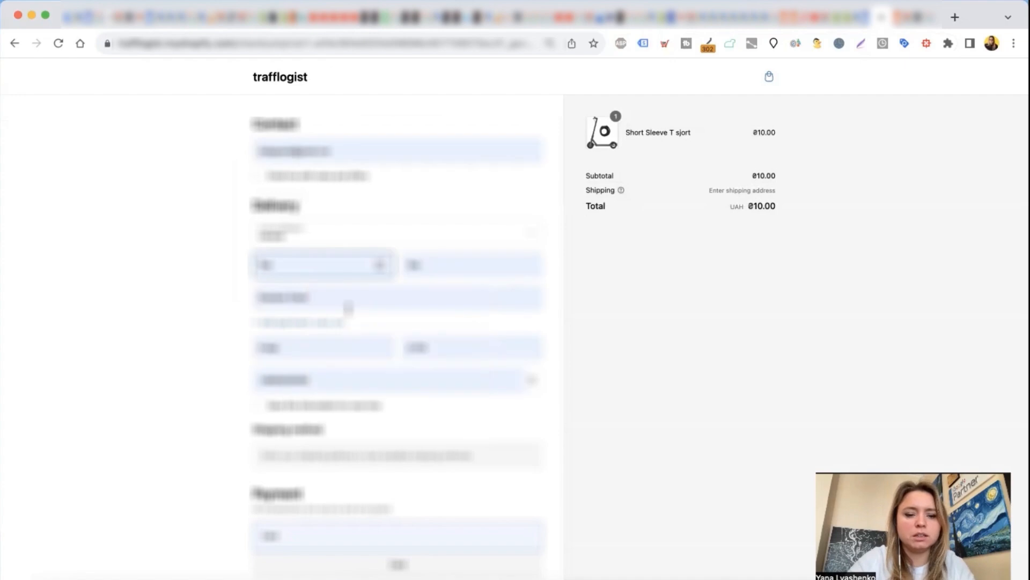
# - Complete the test order for the Short Sleeve T sjort and open the tag analysis on the confirmation page
pyautogui.scroll(-4, 196, 366)
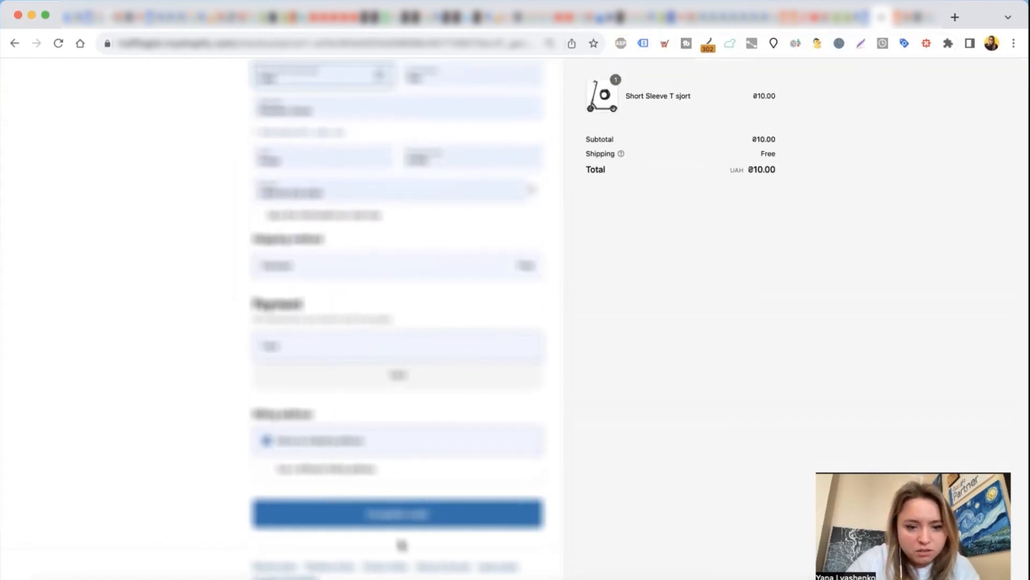
pyautogui.click(430, 518)
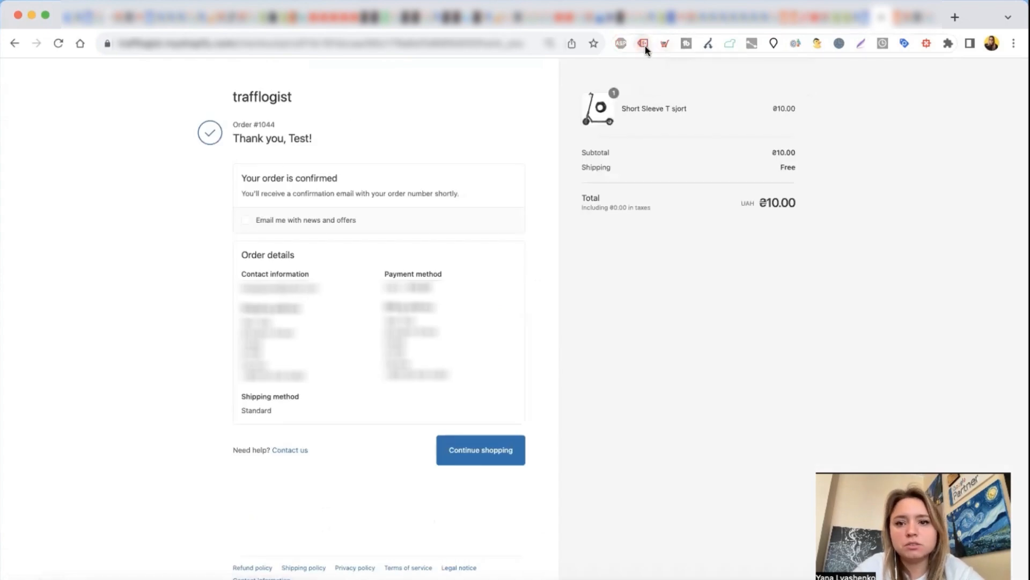
pyautogui.click(644, 44)
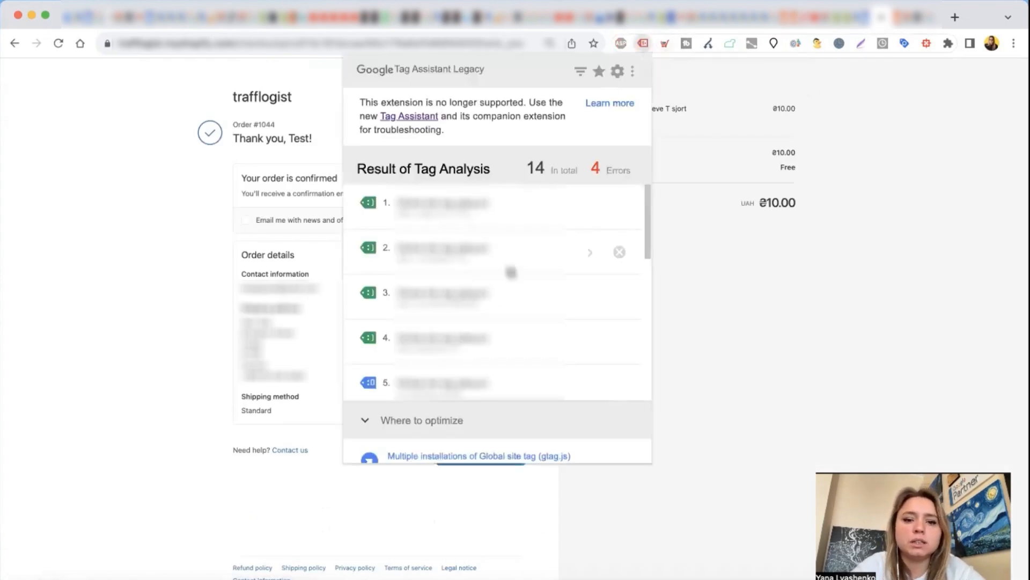
# - Examine the eighth tag's conversion value in the analysis and copy its conversion label
pyautogui.scroll(-10, 511, 272)
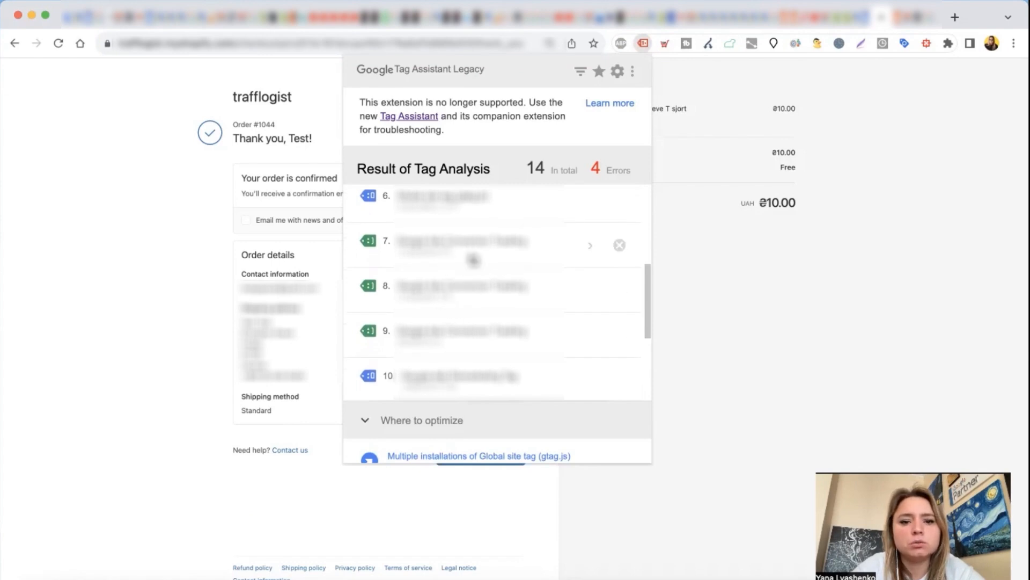
pyautogui.click(472, 258)
pyautogui.click(357, 157)
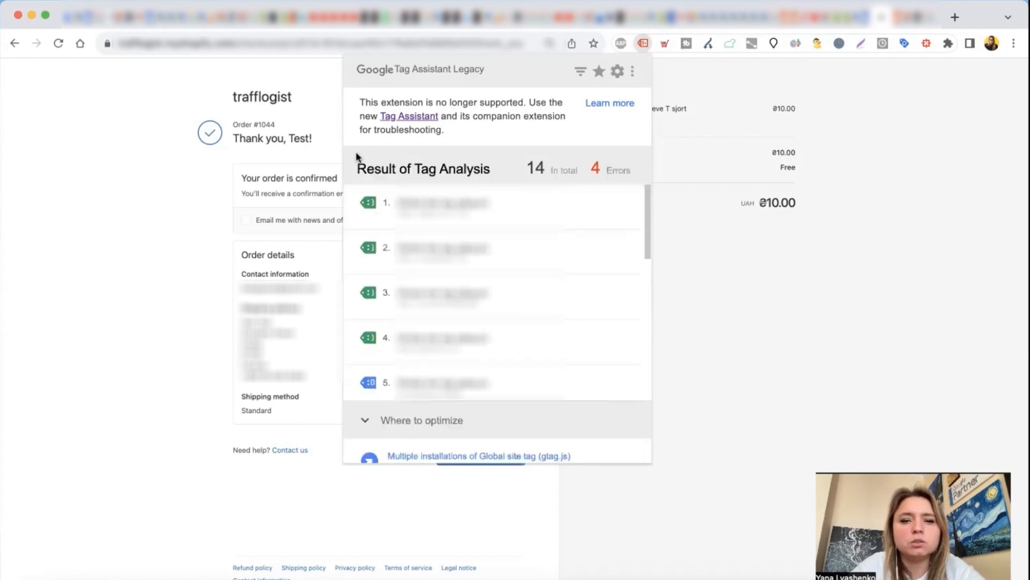
pyautogui.scroll(-10, 444, 365)
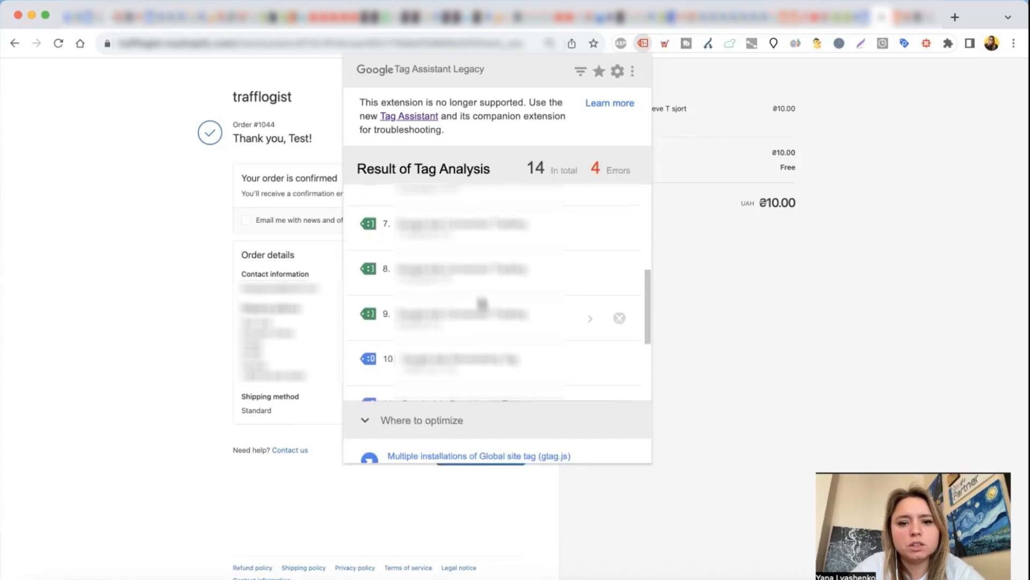
pyautogui.click(499, 276)
pyautogui.doubleClick(509, 279)
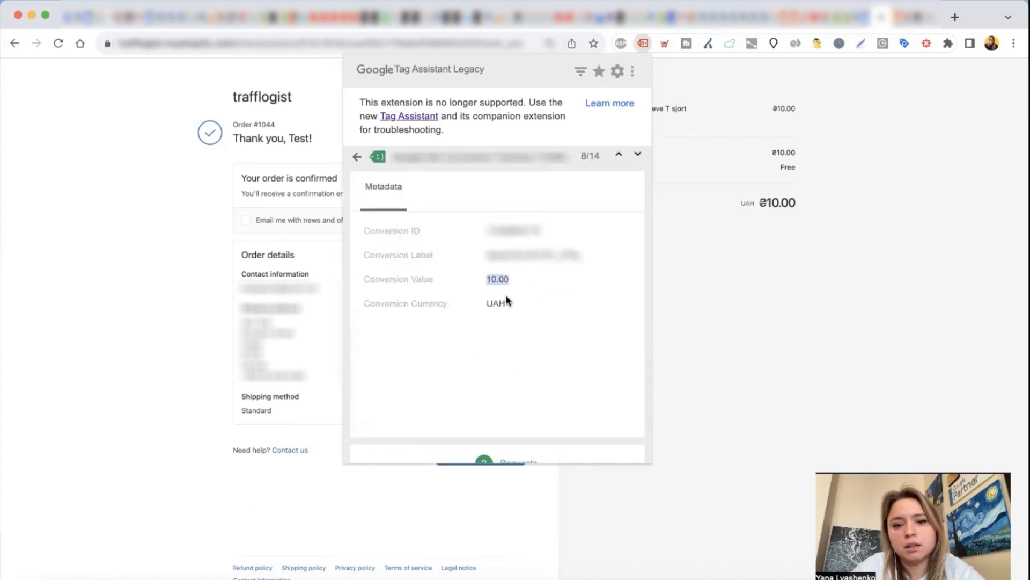
pyautogui.moveTo(487, 254); pyautogui.dragTo(577, 248)
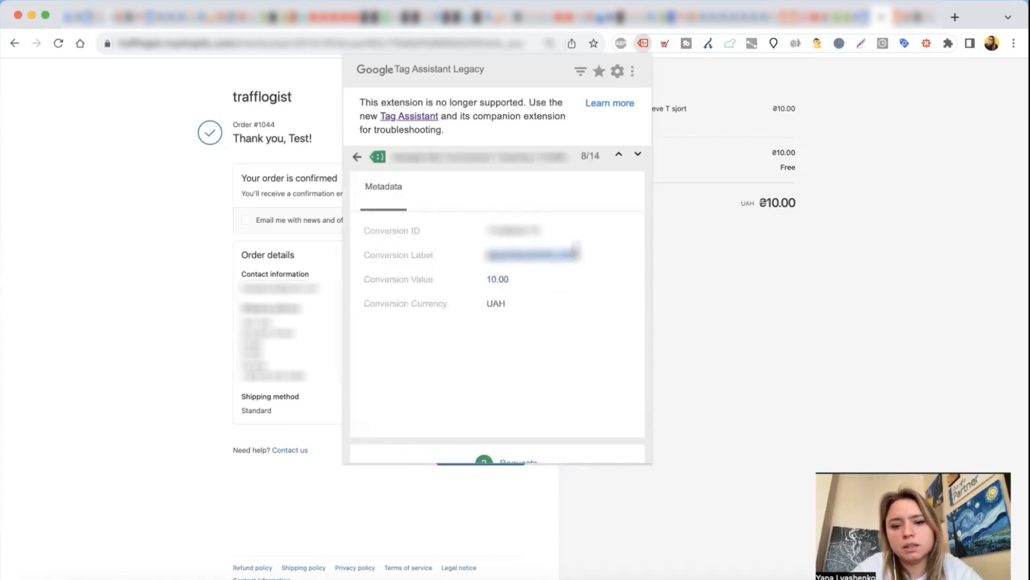
pyautogui.click(577, 250)
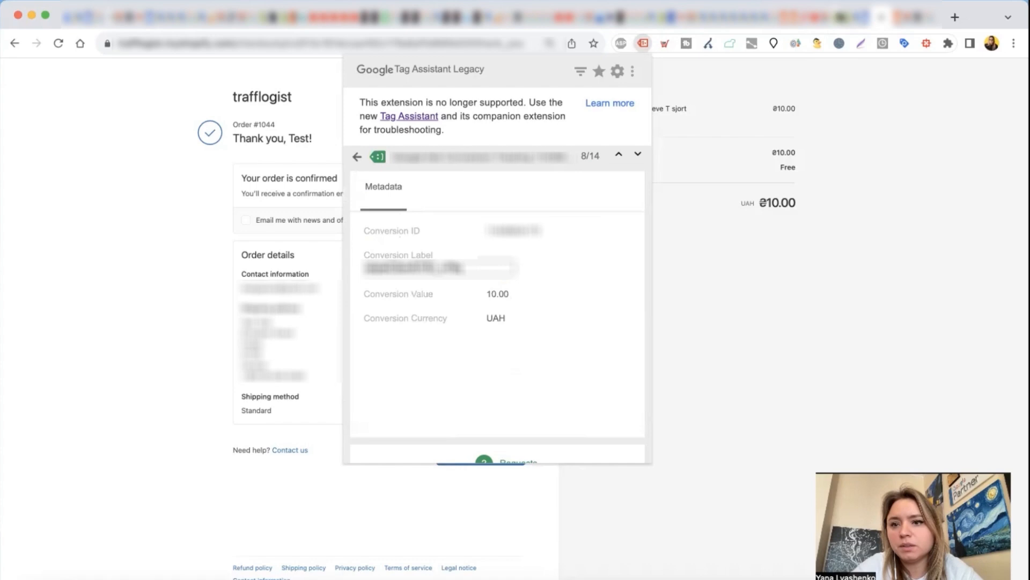
# - Switch to Google Ads and check the Google Shopping App Add To Cart conversion details for the copied label
pyautogui.click(854, 14)
pyautogui.hotkey('ctrl', 'f')
pyautogui.hotkey('ctrl', 'v')
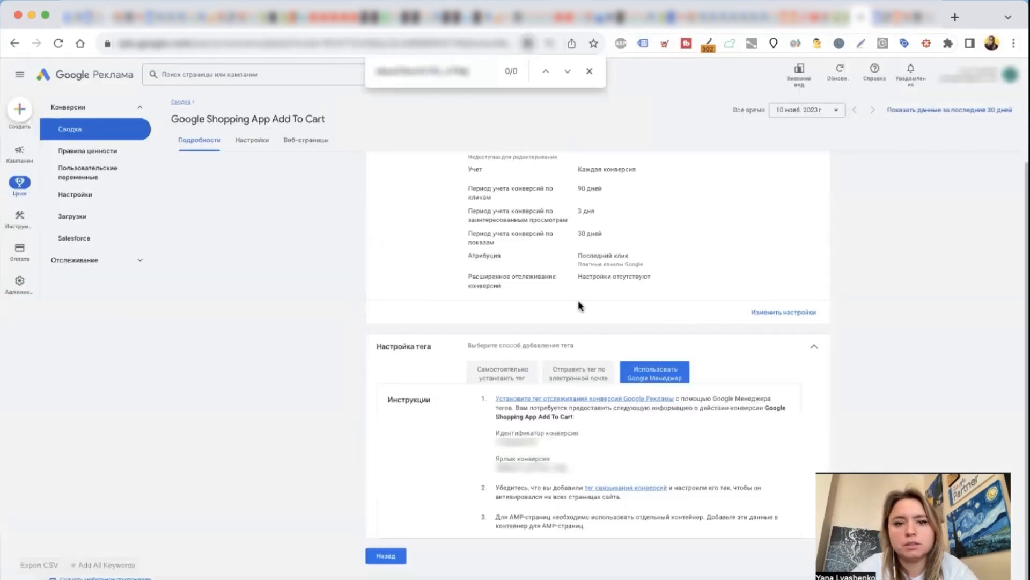
pyautogui.doubleClick(555, 467)
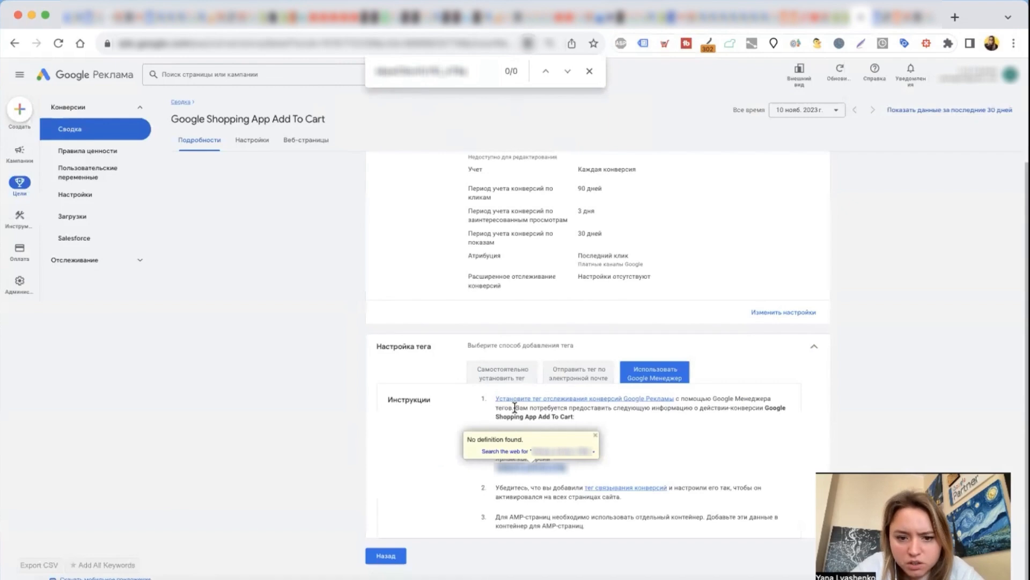
pyautogui.click(545, 478)
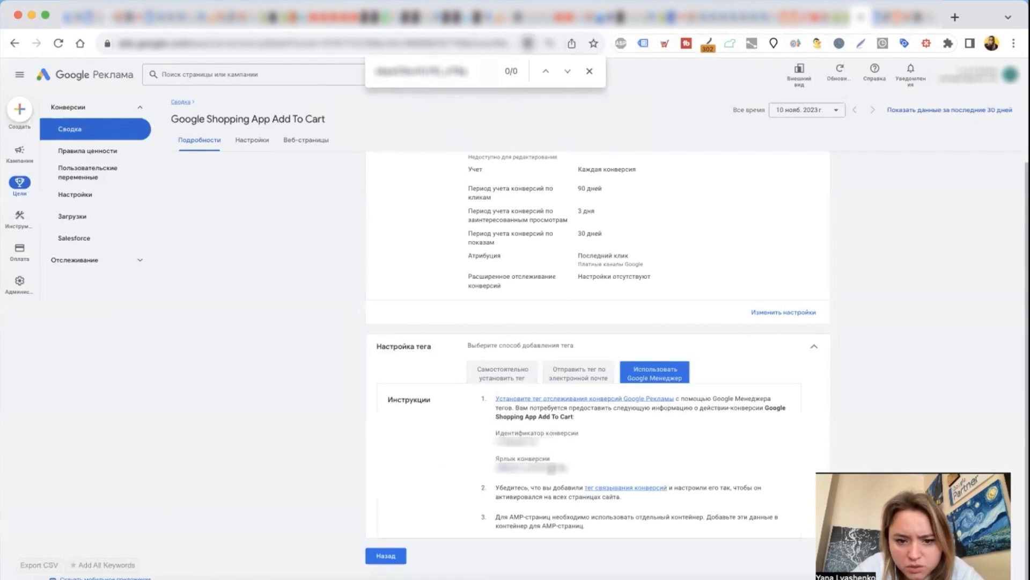
pyautogui.scroll(2, 517, 437)
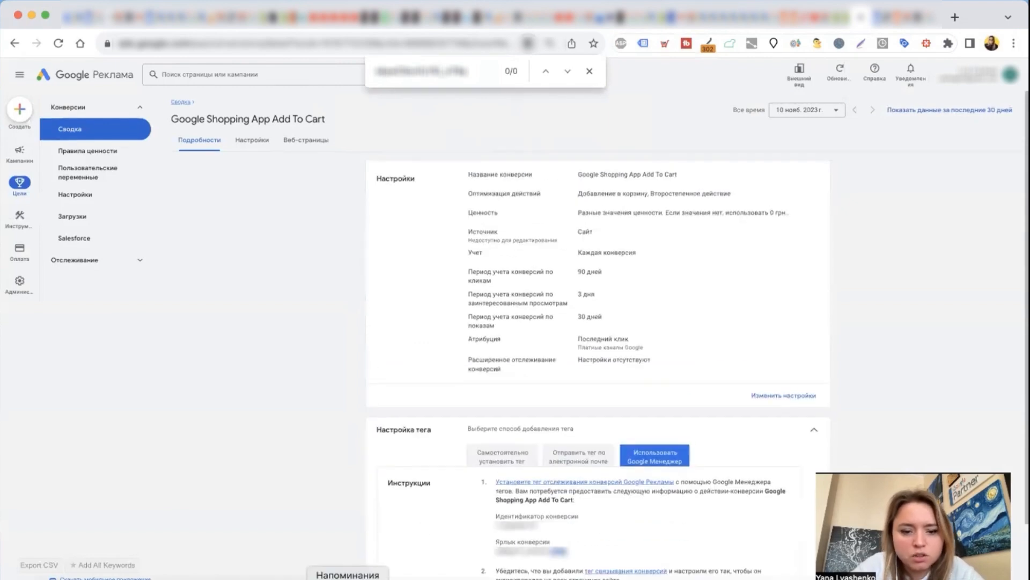
# - Open the Google Shopping App Purchase conversion, show its Google Tag Manager setup, and search it for the copied conversion label
pyautogui.scroll(-2, 369, 519)
pyautogui.click(384, 556)
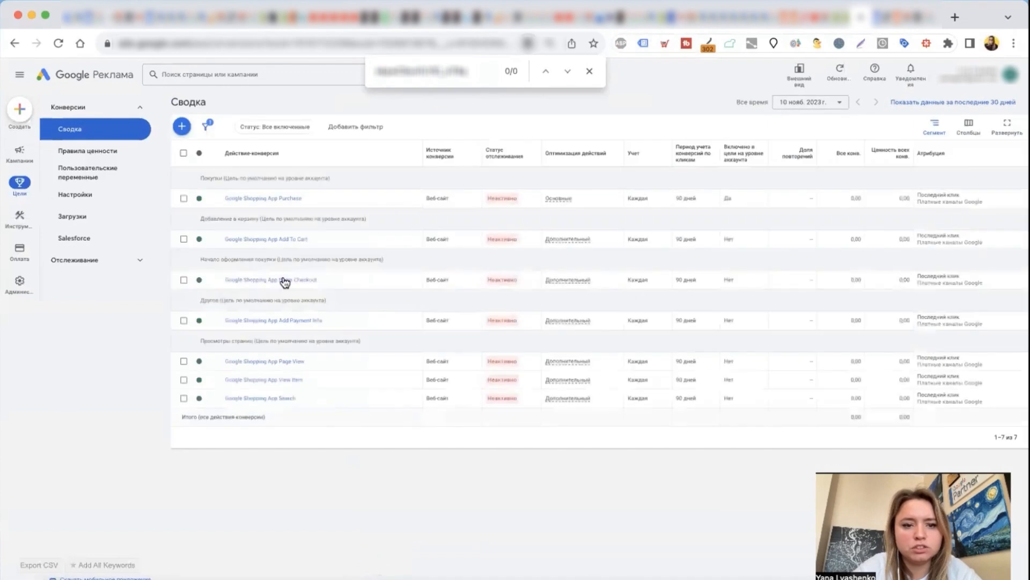
pyautogui.click(268, 199)
pyautogui.click(523, 428)
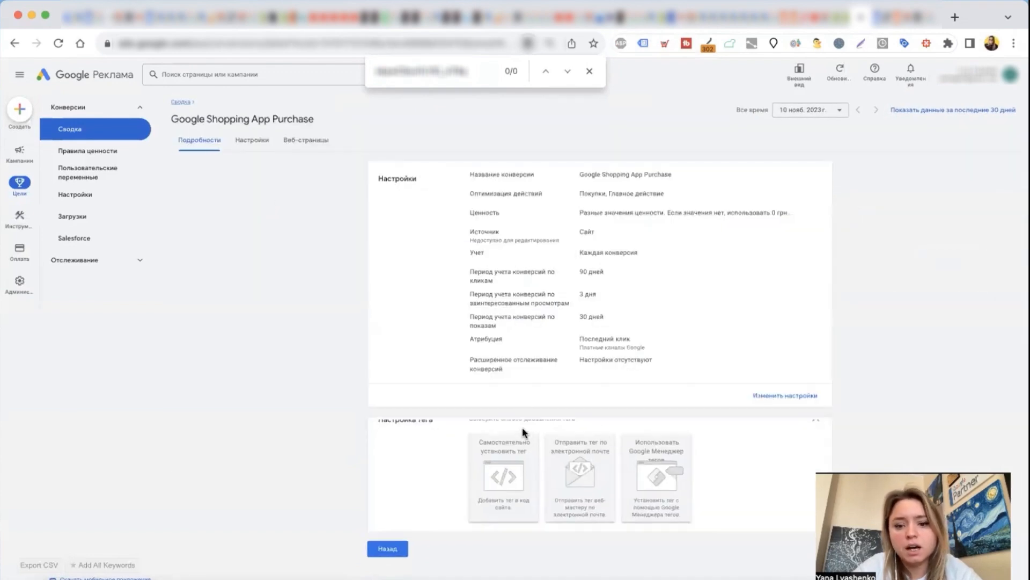
pyautogui.click(659, 483)
pyautogui.scroll(-2, 560, 475)
pyautogui.press('super+f')
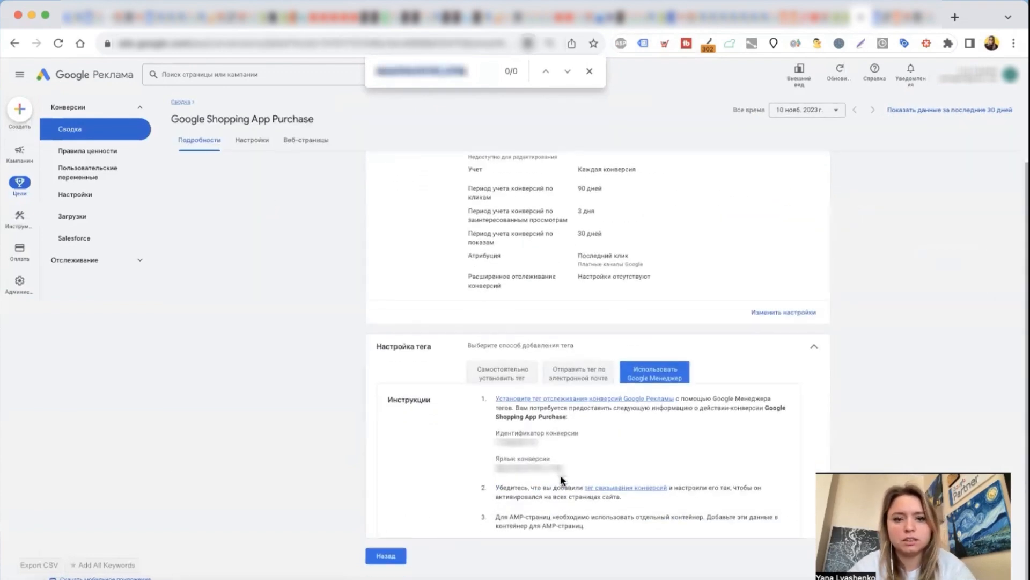
pyautogui.press('super+v')
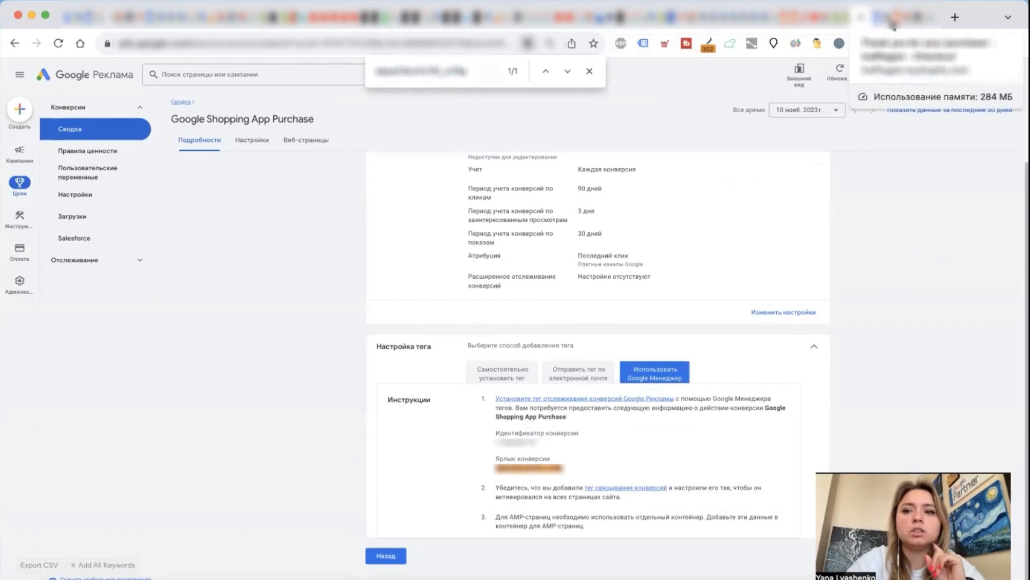
# - Return to the order confirmation's tag analysis and examine the eighth tag's conversion ID, label, value and currency
pyautogui.click(884, 28)
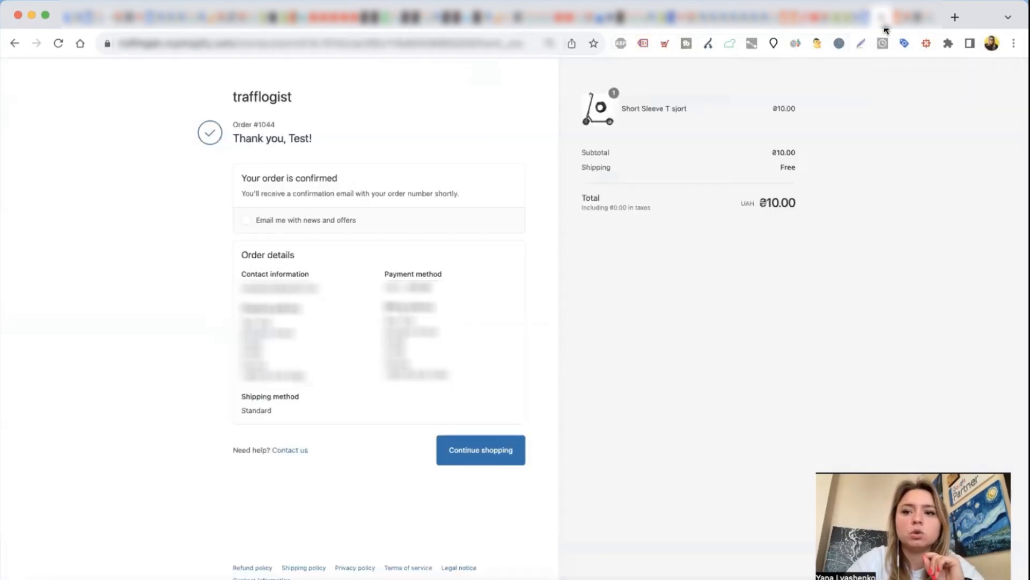
pyautogui.click(642, 43)
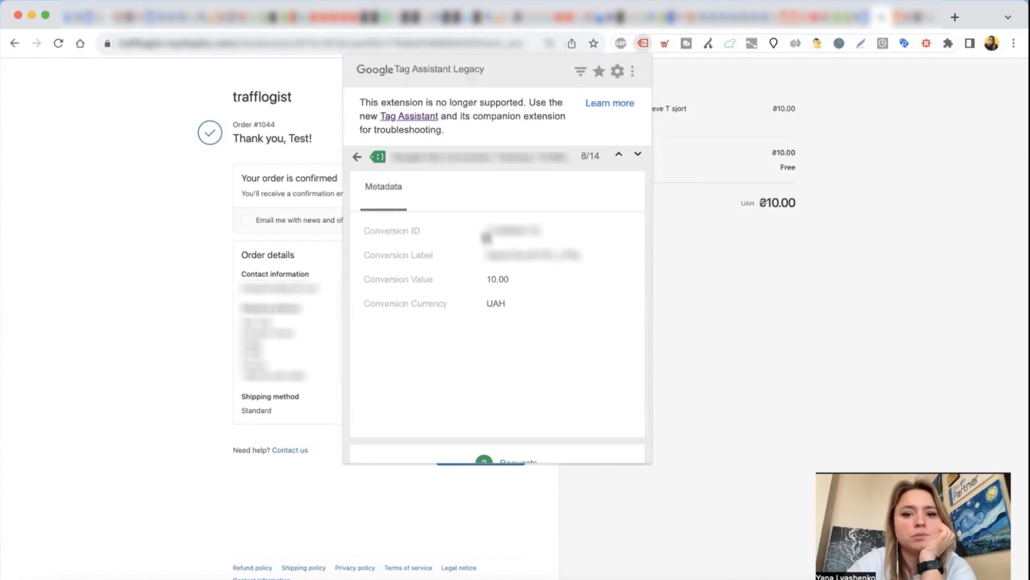
pyautogui.moveTo(486, 237); pyautogui.dragTo(546, 236)
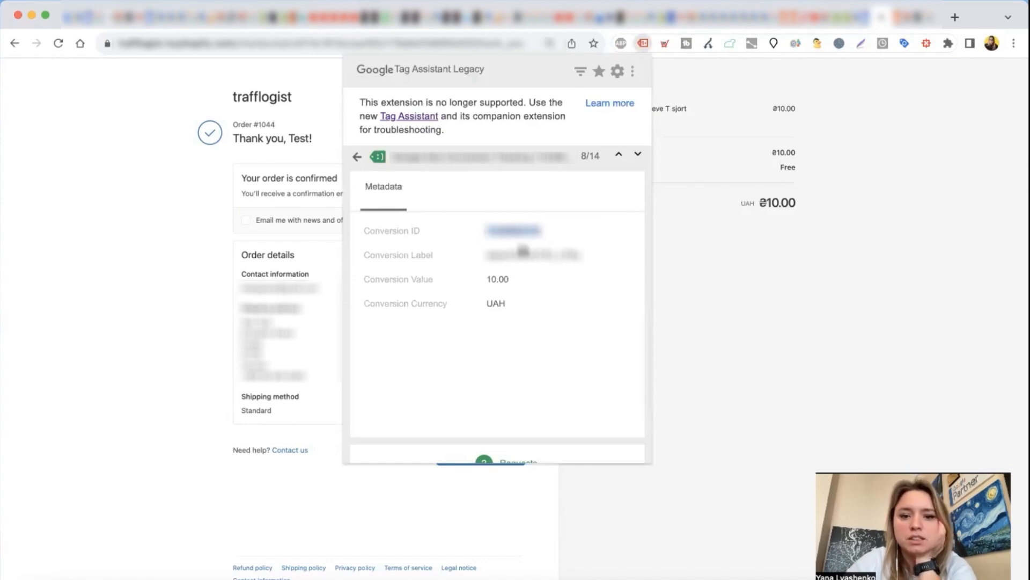
pyautogui.moveTo(485, 256); pyautogui.dragTo(547, 257)
pyautogui.doubleClick(499, 277)
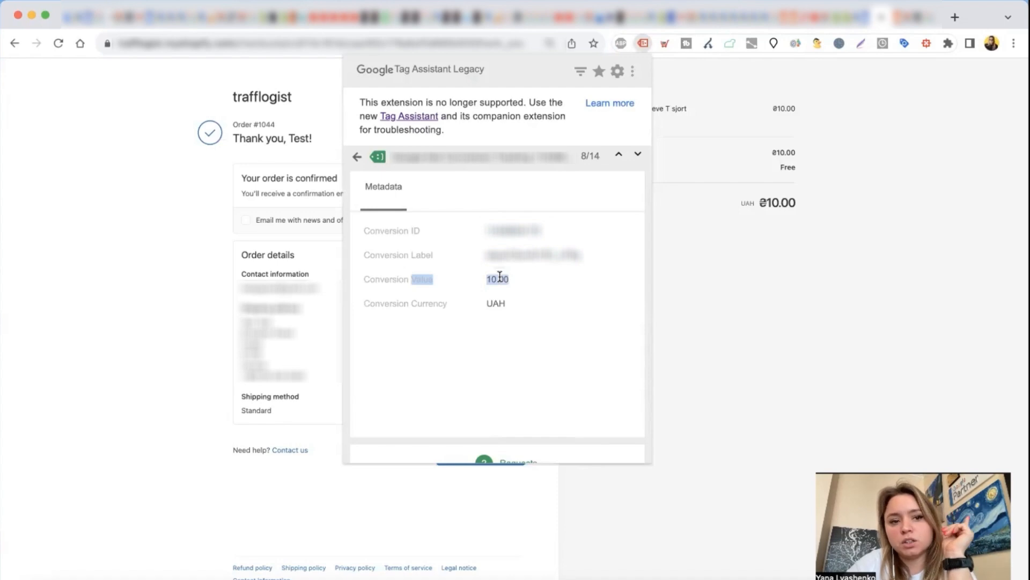
pyautogui.doubleClick(492, 299)
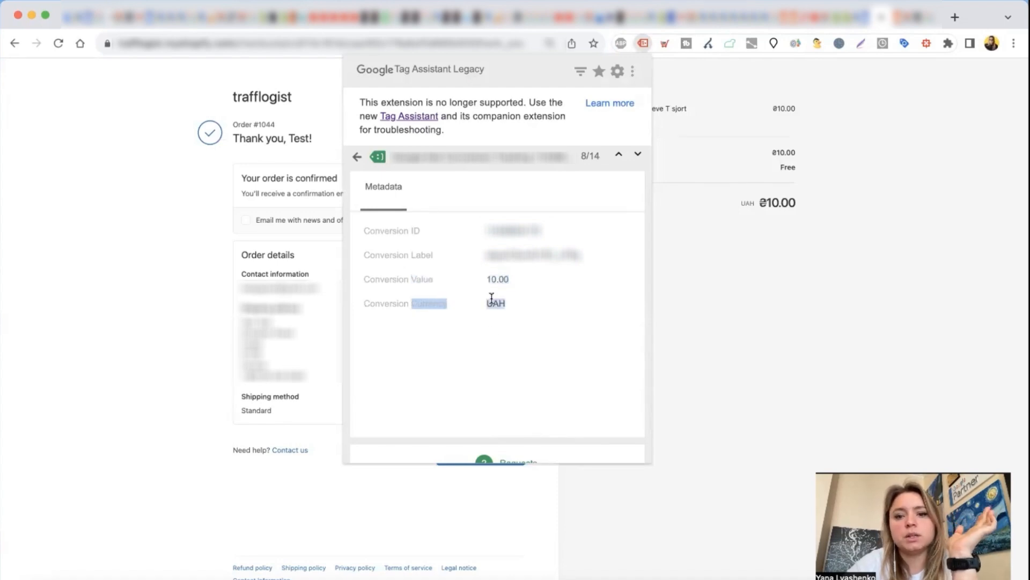
# - Examine the event, tax and shipping data in both requests of the eighth tag, then close the analysis
pyautogui.click(489, 457)
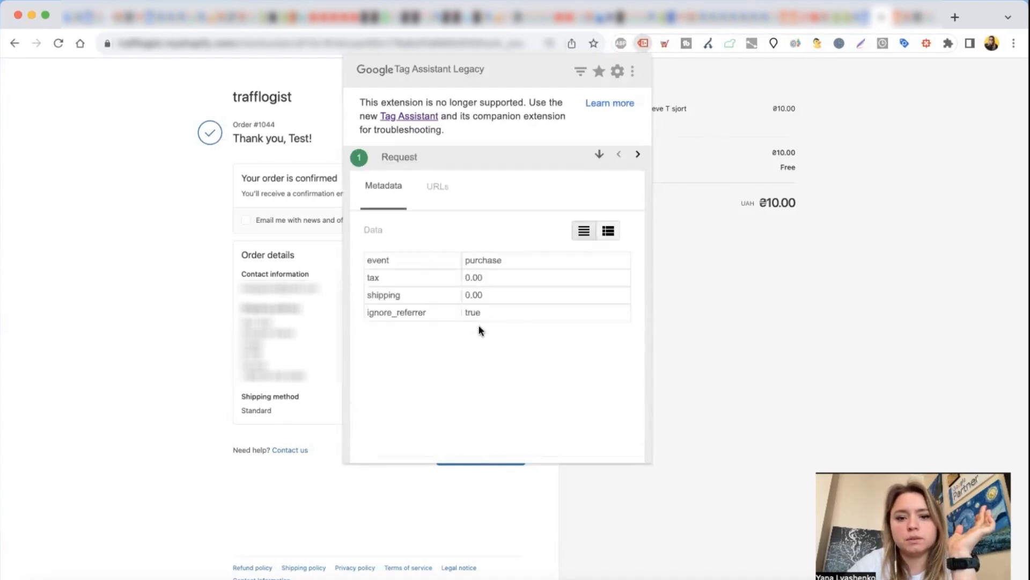
pyautogui.click(640, 156)
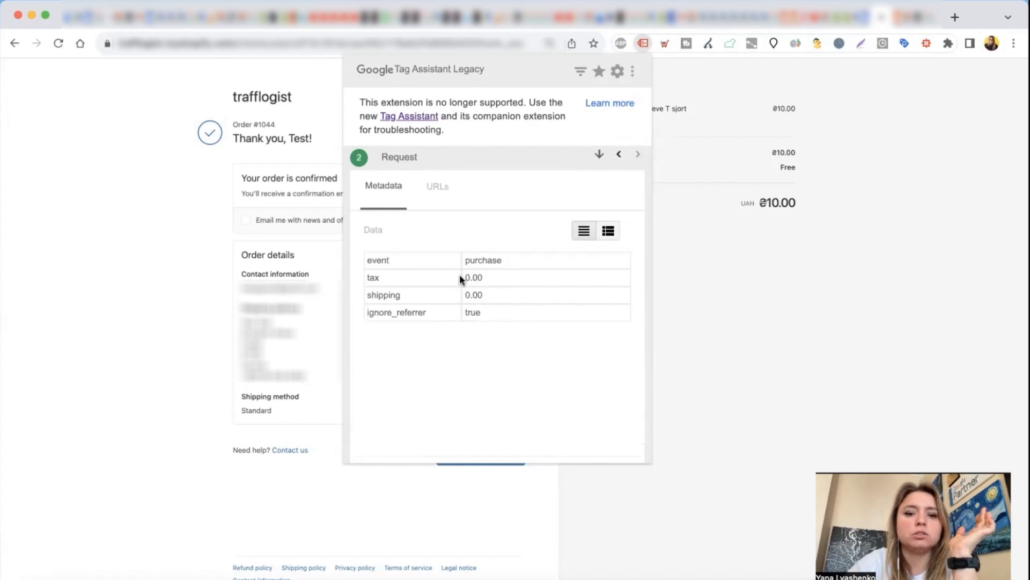
pyautogui.moveTo(465, 278); pyautogui.dragTo(478, 279)
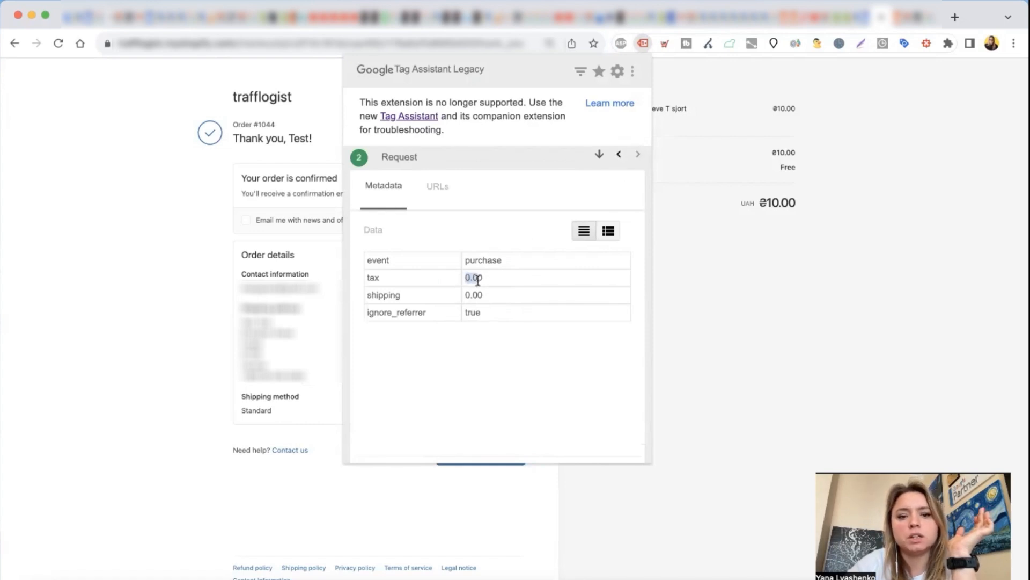
pyautogui.click(615, 155)
pyautogui.click(601, 155)
pyautogui.click(879, 104)
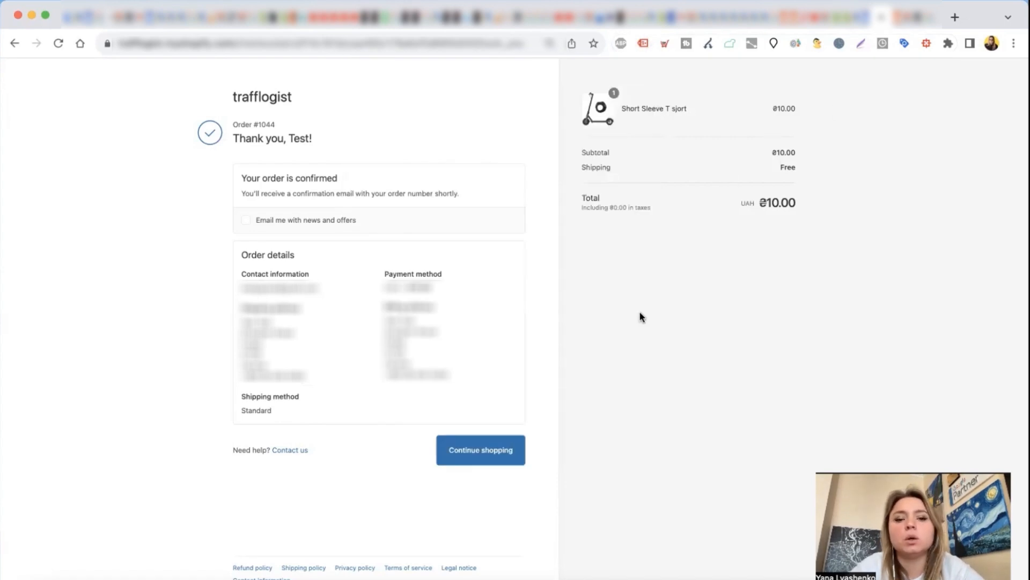
# - Open Tag Assistant through its Companion extension, add the store's URL copied from the order page as a domain, and connect to it
pyautogui.click(903, 44)
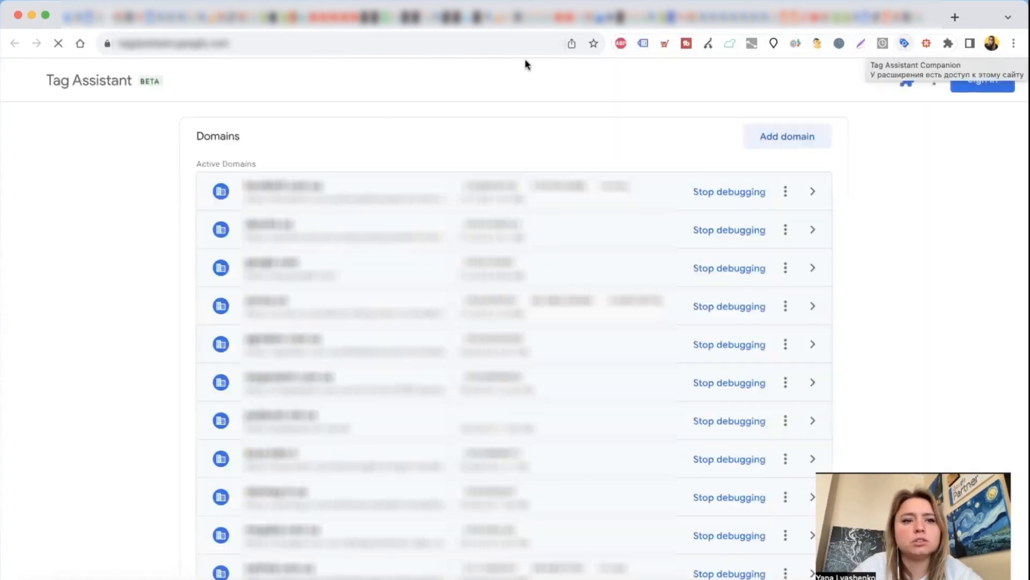
pyautogui.click(791, 135)
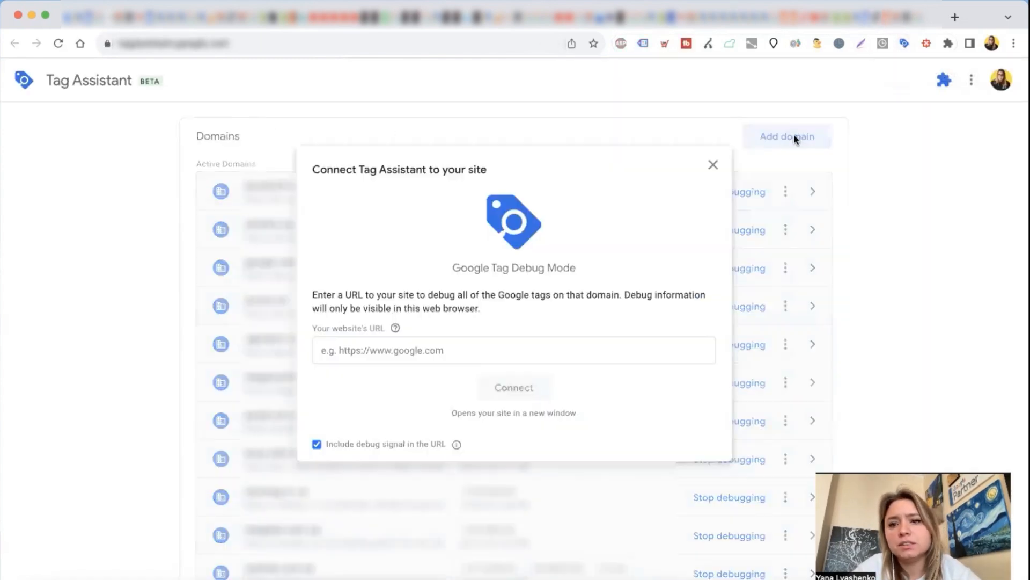
pyautogui.click(871, 21)
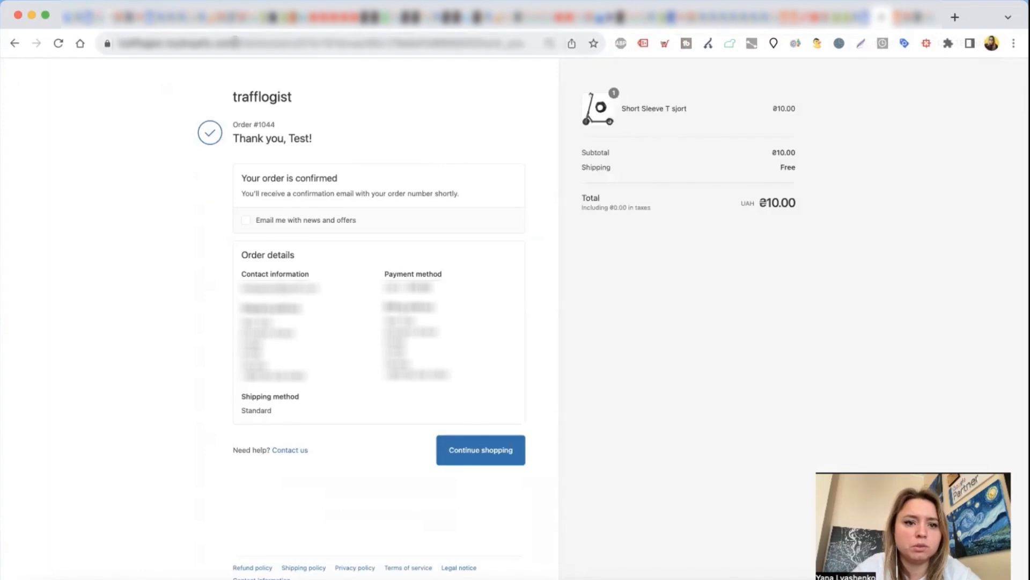
pyautogui.click(233, 39)
pyautogui.click(912, 21)
pyautogui.click(356, 350)
pyautogui.click(493, 384)
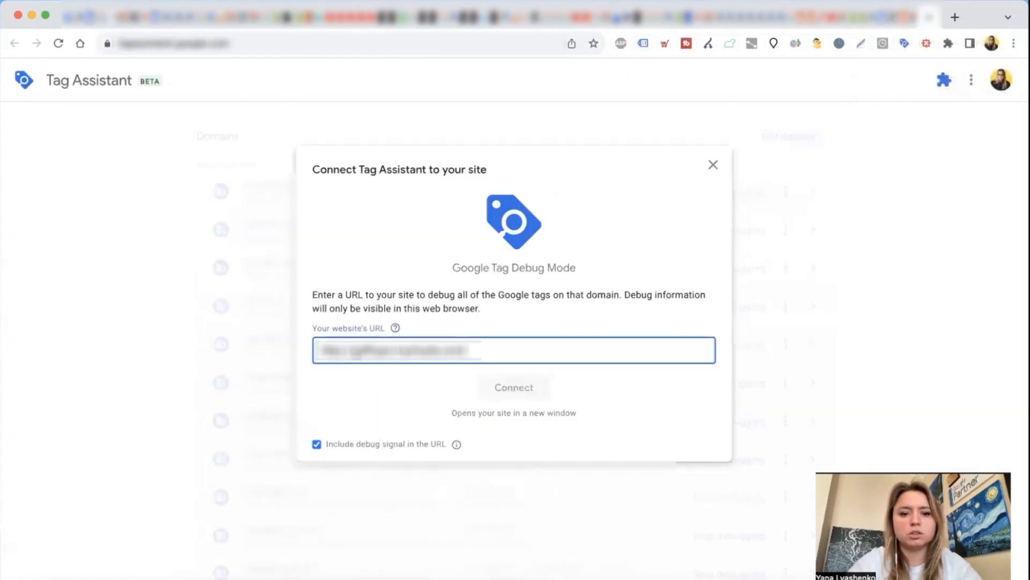
pyautogui.click(494, 384)
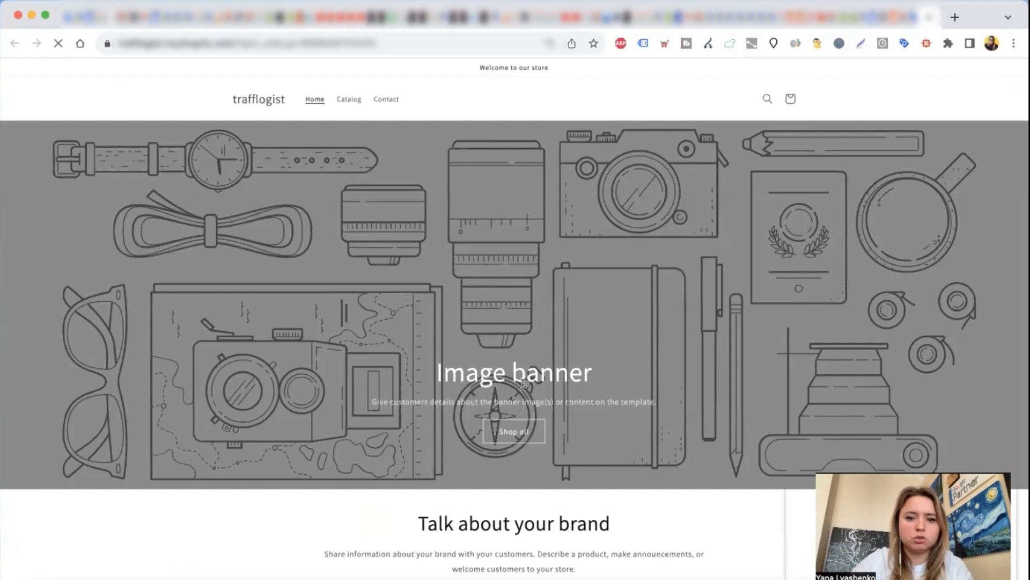
# - Open the featured Short Sleeve T sjort product in the connected store window and add it to the cart
pyautogui.scroll(-8, 499, 413)
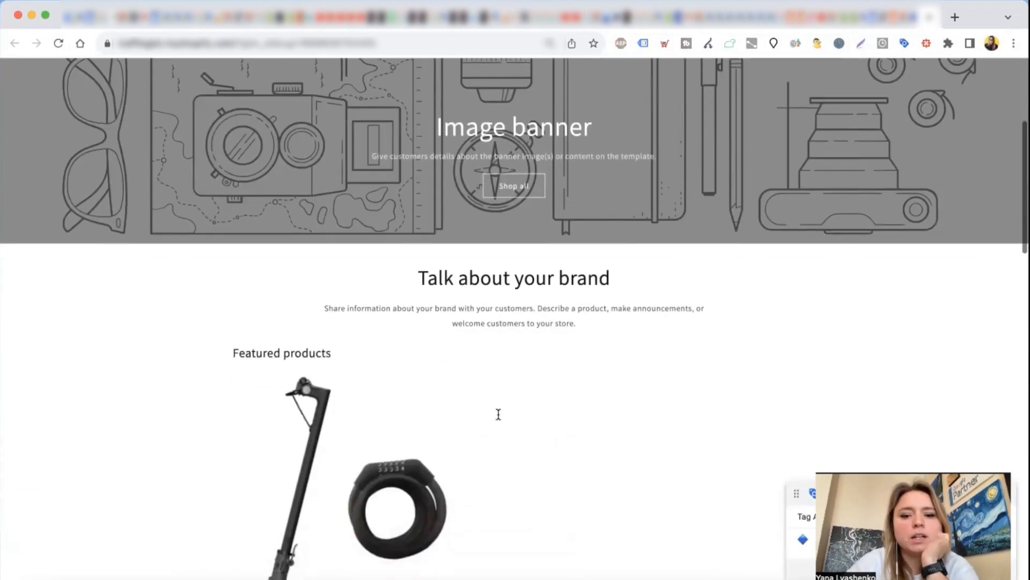
pyautogui.scroll(-2, 500, 420)
pyautogui.click(338, 270)
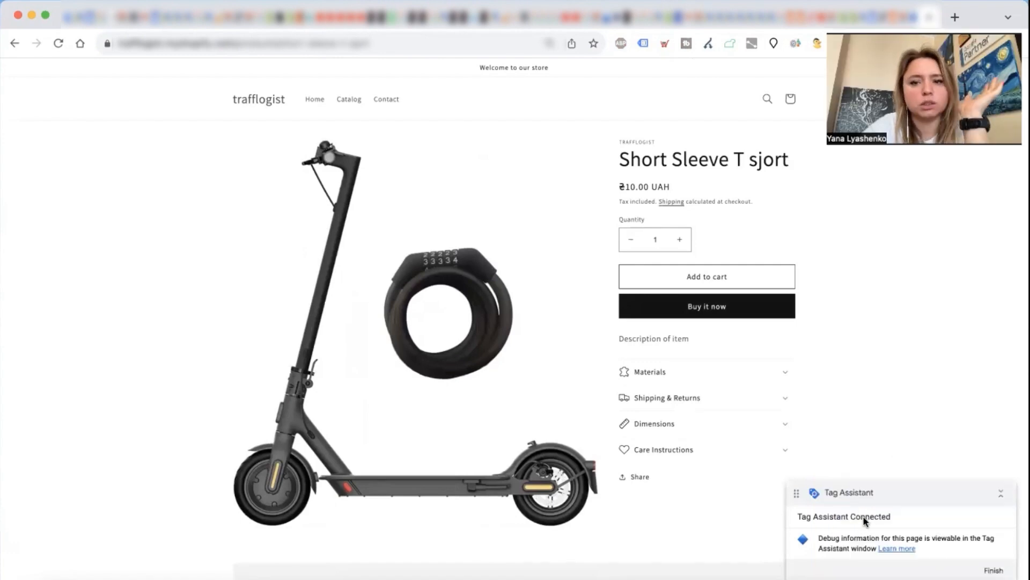
pyautogui.click(700, 276)
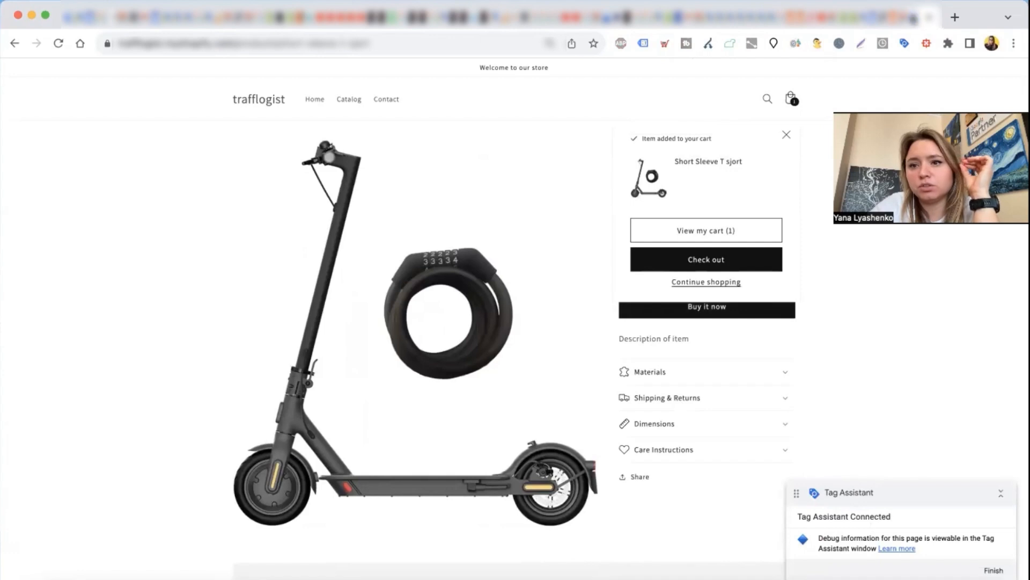
# - Switch back to Tag Assistant and continue to the debug summary of the connected store
pyautogui.click(914, 19)
pyautogui.click(518, 318)
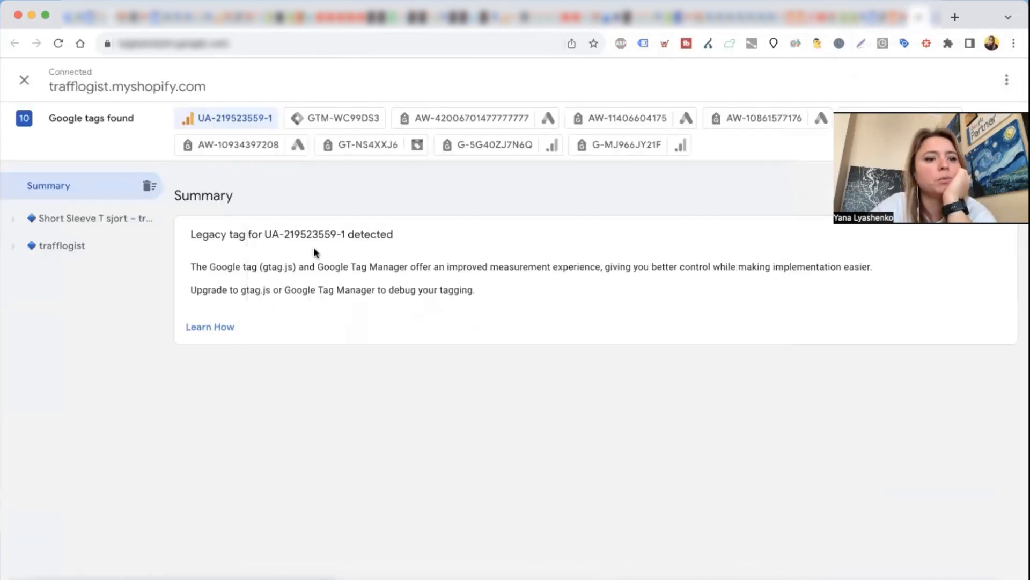
# - Select the second Google Ads (AW) tag among the found tags and open the Short Sleeve T sjort page's add_to_cart event
pyautogui.click(16, 250)
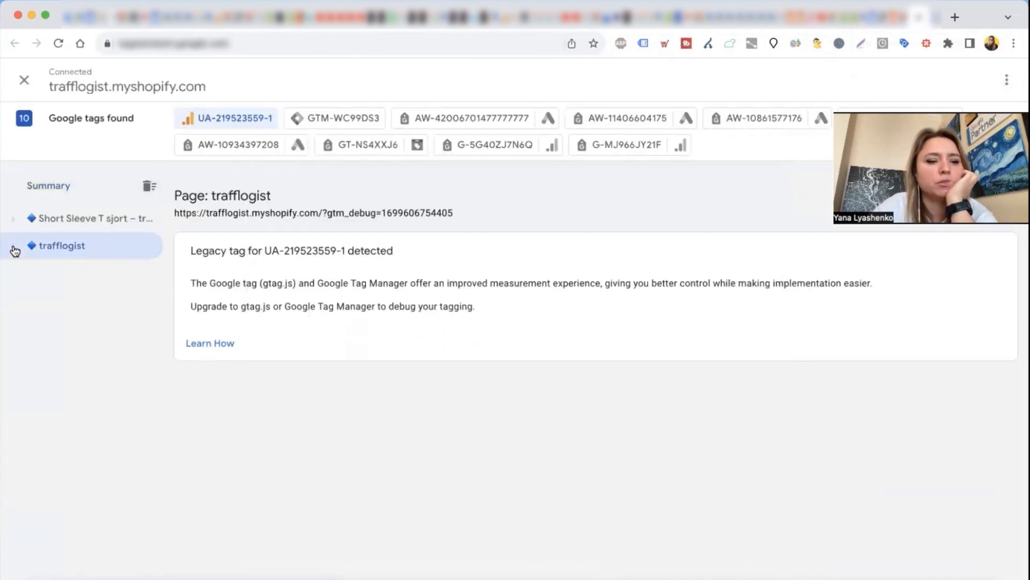
pyautogui.click(13, 220)
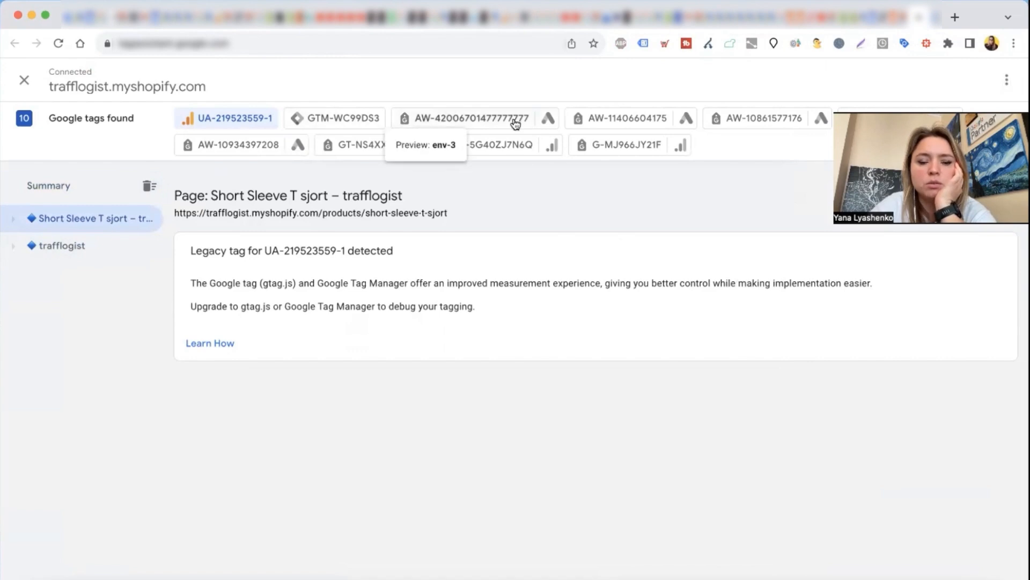
pyautogui.click(635, 111)
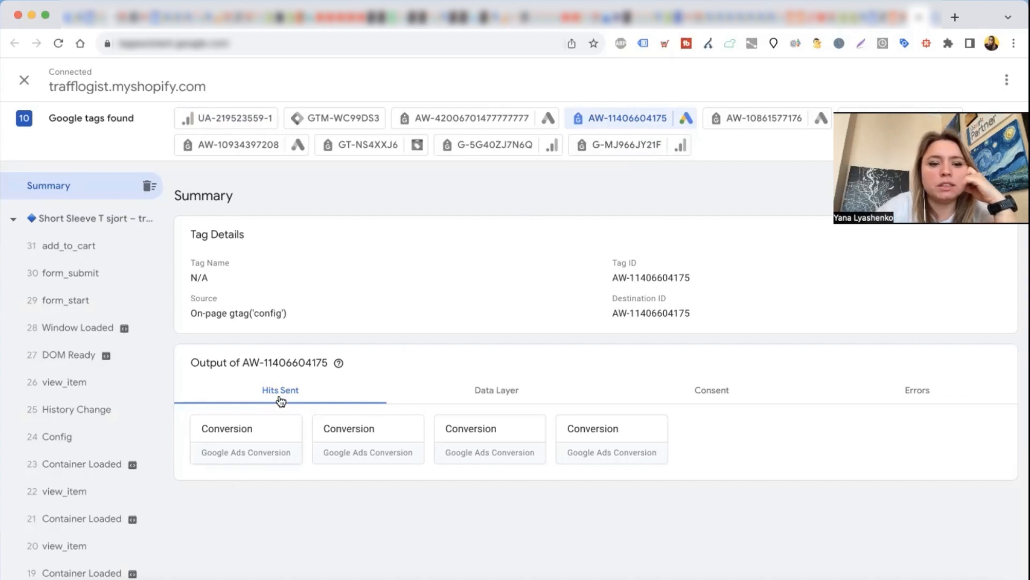
pyautogui.scroll(-5, 54, 470)
pyautogui.scroll(-5, 56, 469)
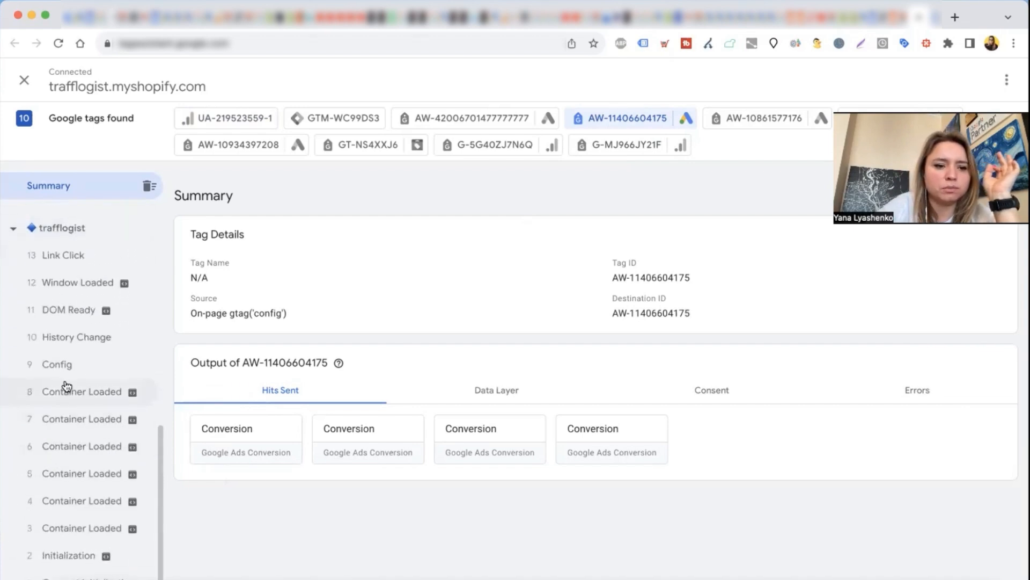
pyautogui.scroll(10, 70, 343)
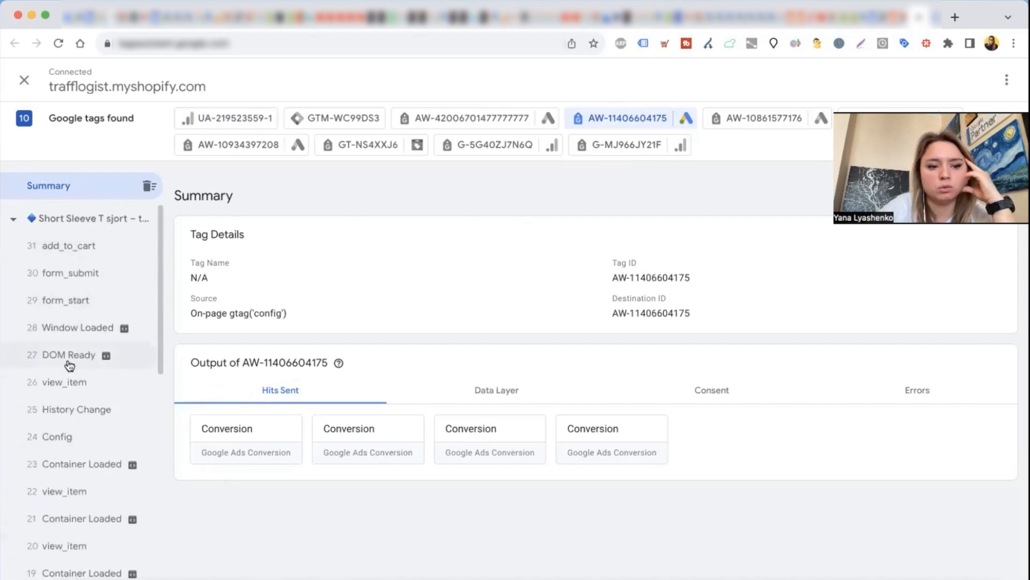
pyautogui.click(94, 246)
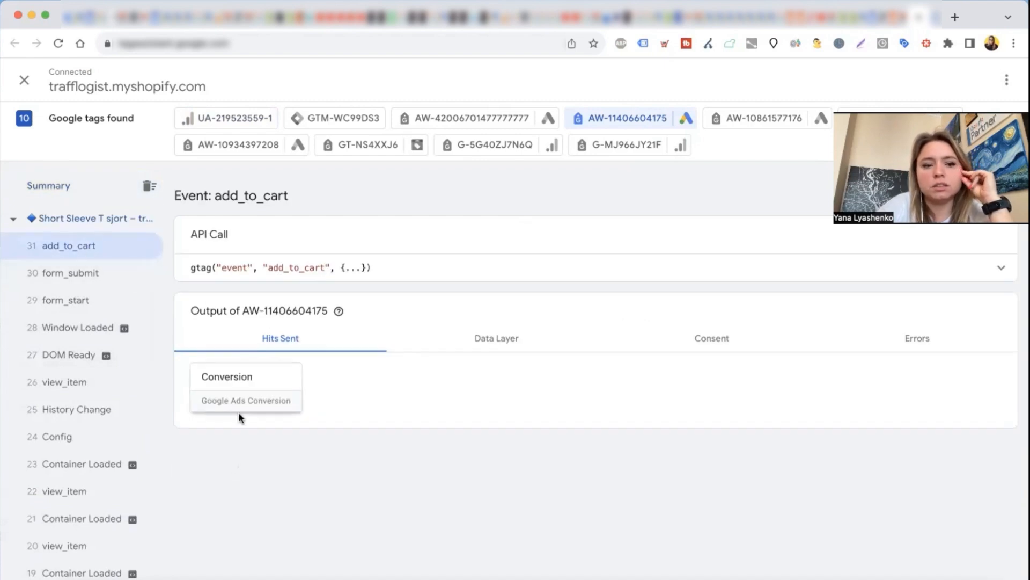
# - Open the add_to_cart event's Google Ads conversion hit and examine its conversion value and currency code
pyautogui.click(254, 406)
pyautogui.scroll(-3, 523, 392)
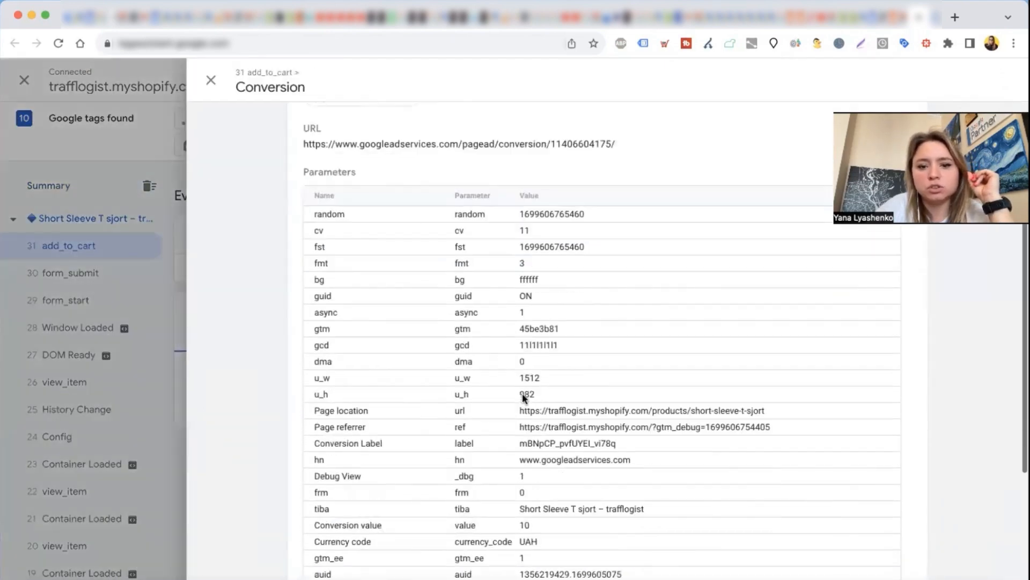
pyautogui.scroll(-2, 523, 399)
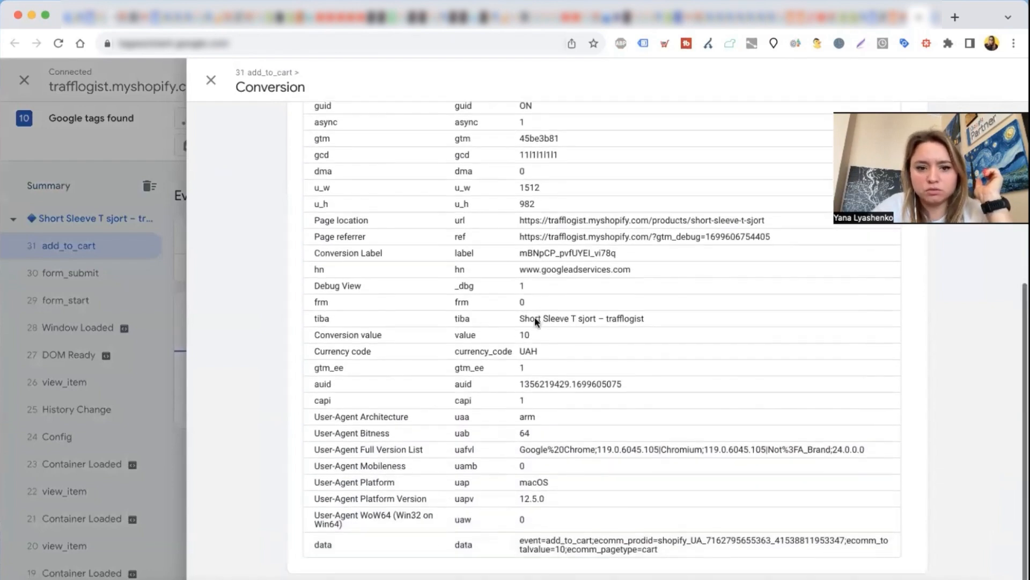
pyautogui.moveTo(318, 336); pyautogui.dragTo(554, 335)
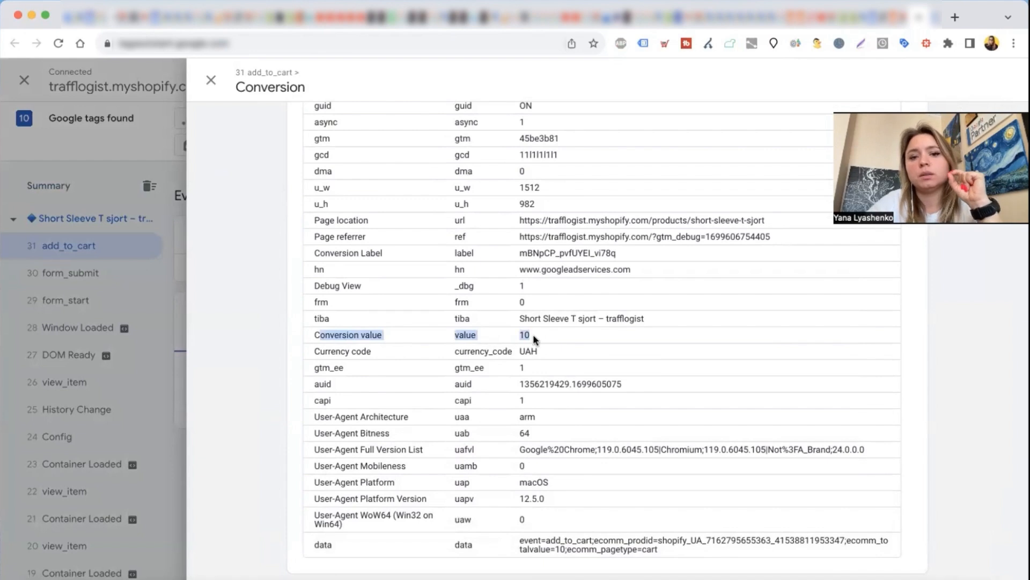
pyautogui.click(533, 336)
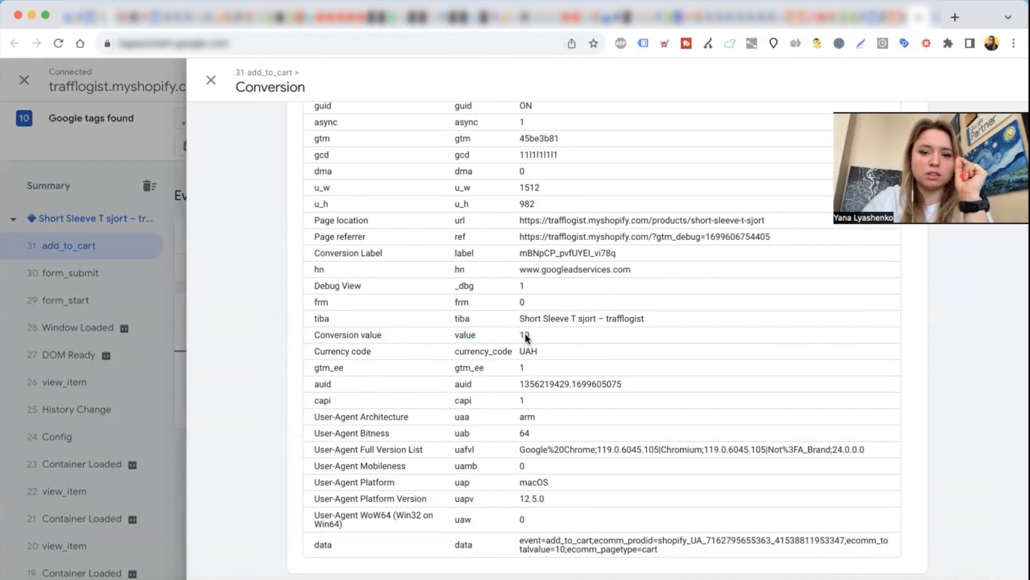
pyautogui.click(525, 333)
pyautogui.click(529, 353)
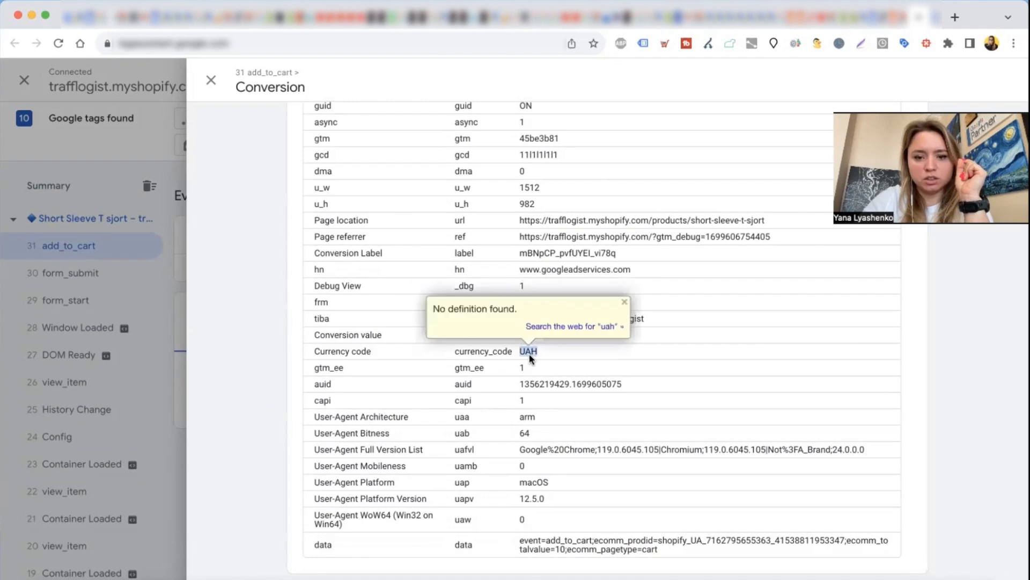
pyautogui.click(605, 382)
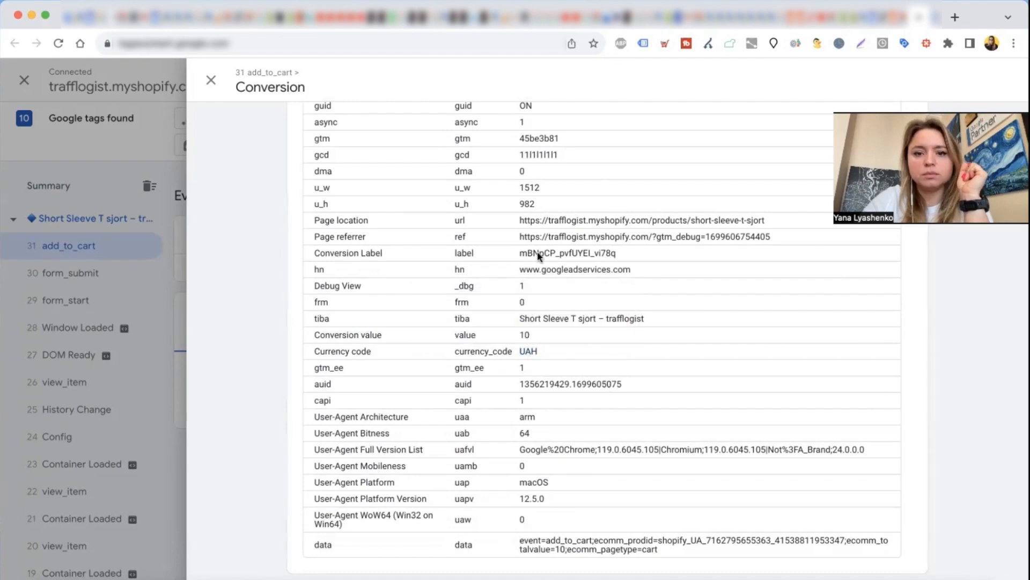
# - Examine the conversion label and the product data in the add_to_cart hit, then close the hit details
pyautogui.doubleClick(632, 253)
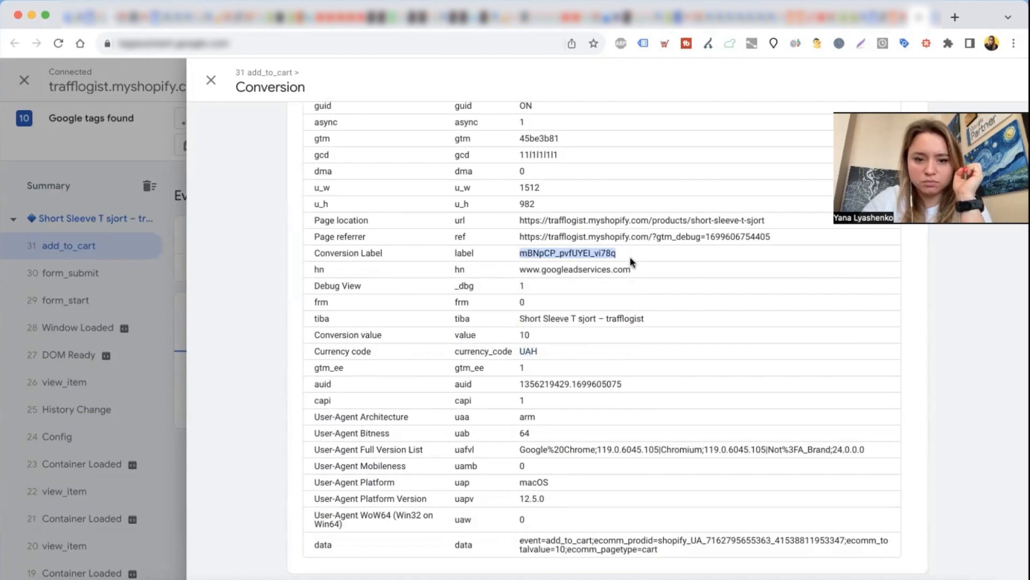
pyautogui.scroll(3, 578, 409)
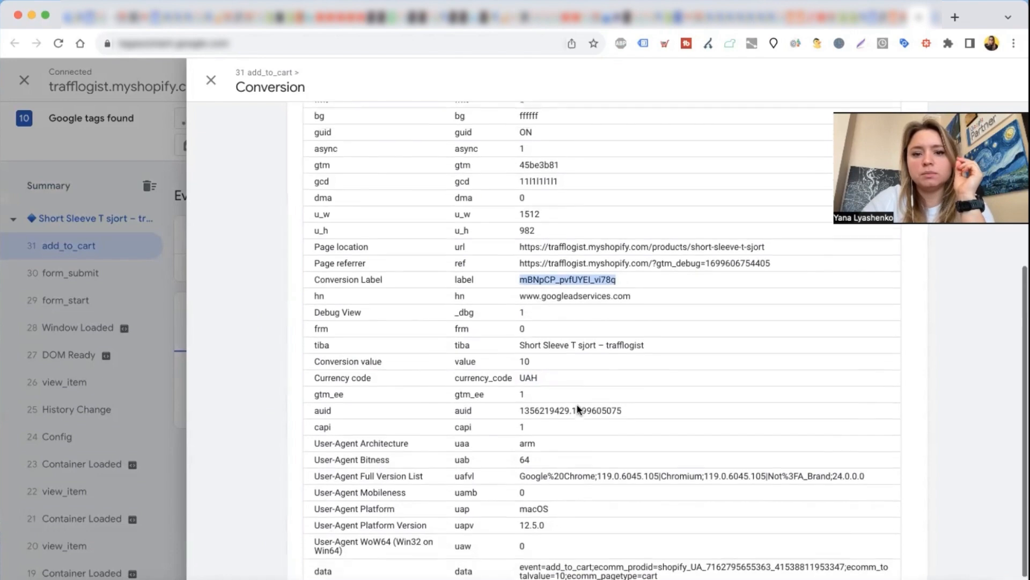
pyautogui.scroll(-3, 578, 409)
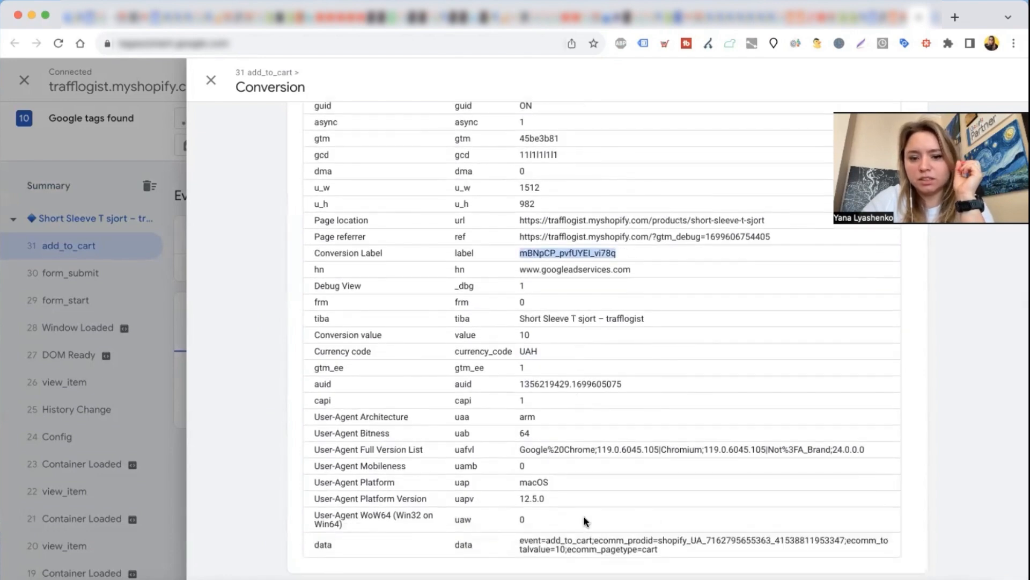
pyautogui.moveTo(519, 541); pyautogui.dragTo(684, 562)
pyautogui.click(662, 558)
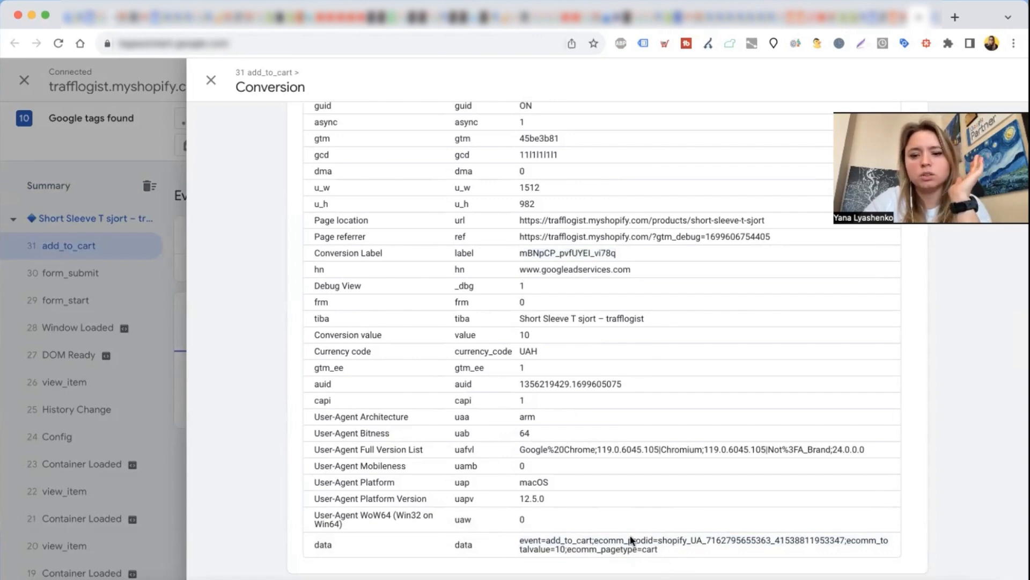
pyautogui.moveTo(631, 540); pyautogui.dragTo(663, 551)
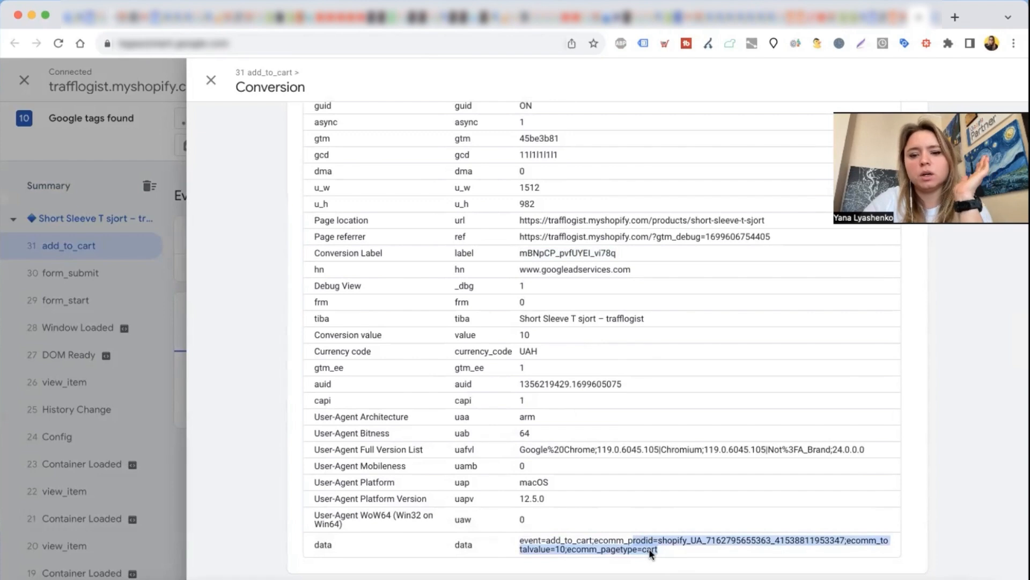
pyautogui.click(210, 80)
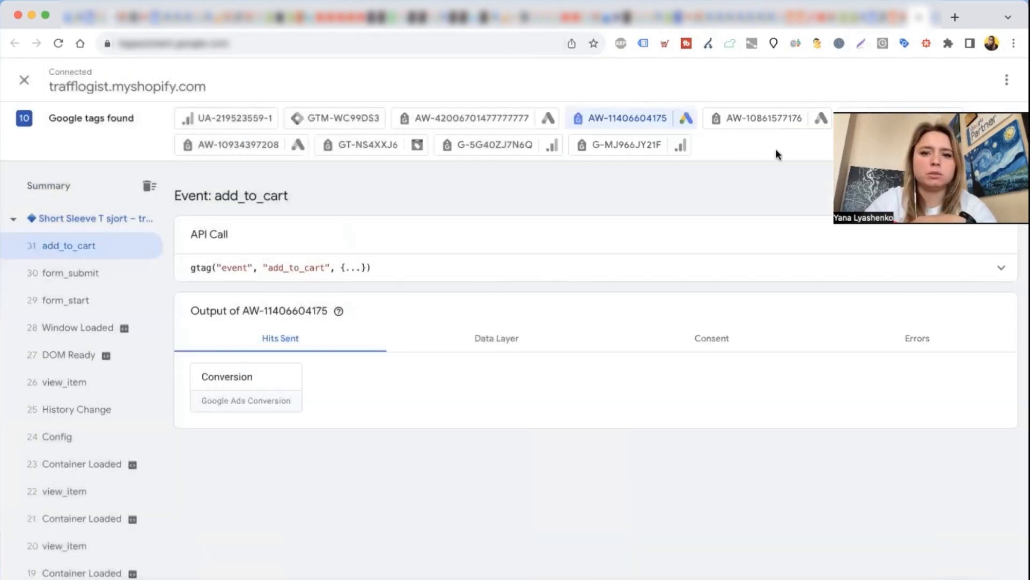
# - Switch back to the connected store window, check out the cart and place the test order
pyautogui.click(925, 17)
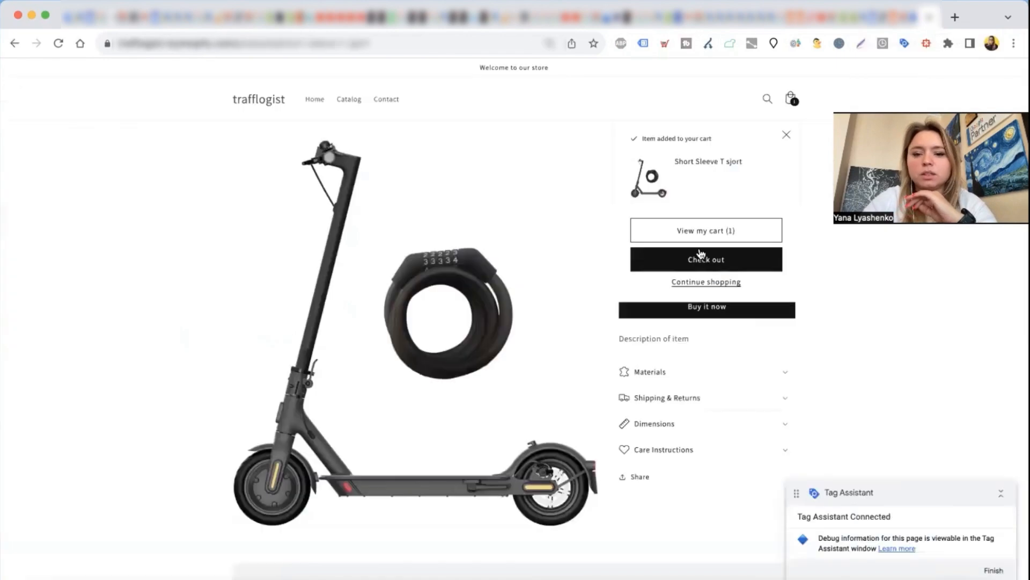
pyautogui.click(703, 260)
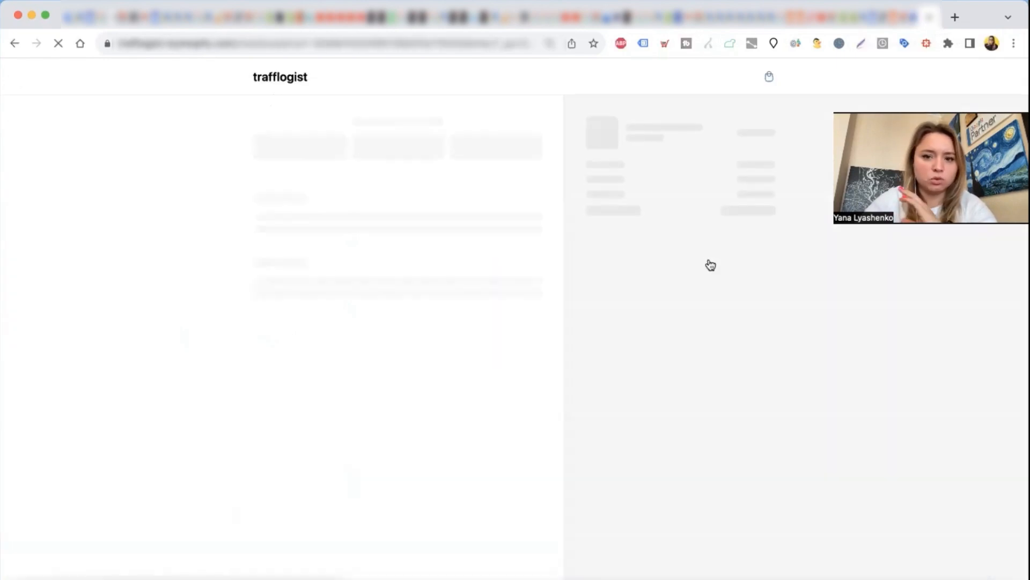
pyautogui.click(297, 265)
pyautogui.click(319, 303)
pyautogui.scroll(-5, 322, 375)
pyautogui.click(411, 517)
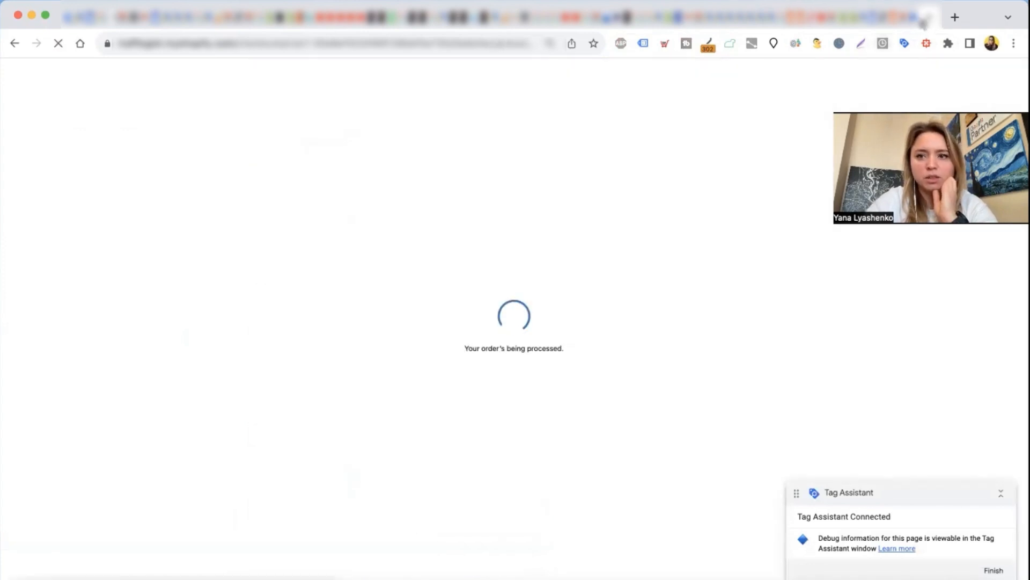
# - Return to Tag Assistant and check the thank-you page's purchase events for hits sent, ending on purchase event 59
pyautogui.click(920, 19)
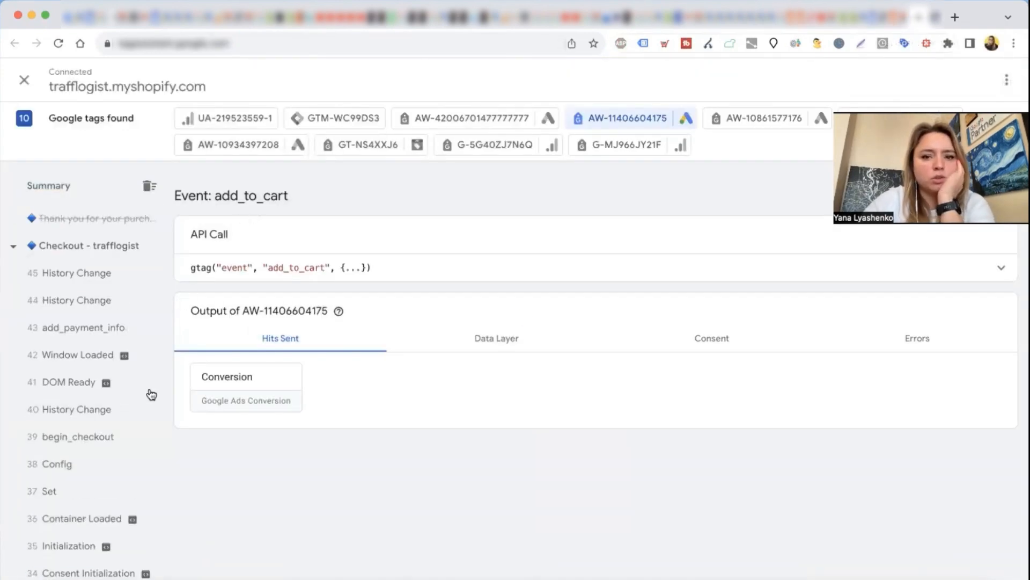
pyautogui.click(95, 224)
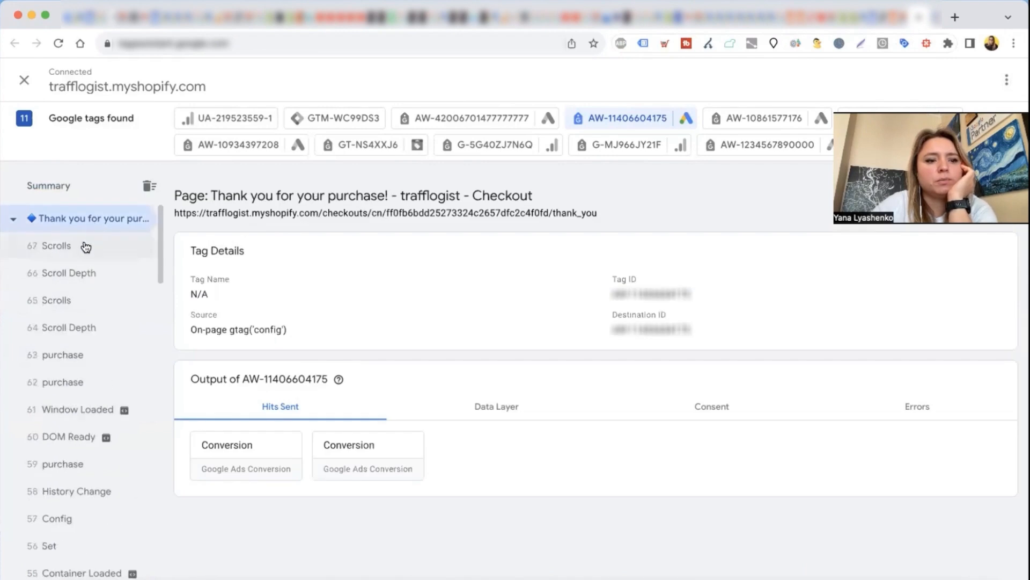
pyautogui.click(84, 365)
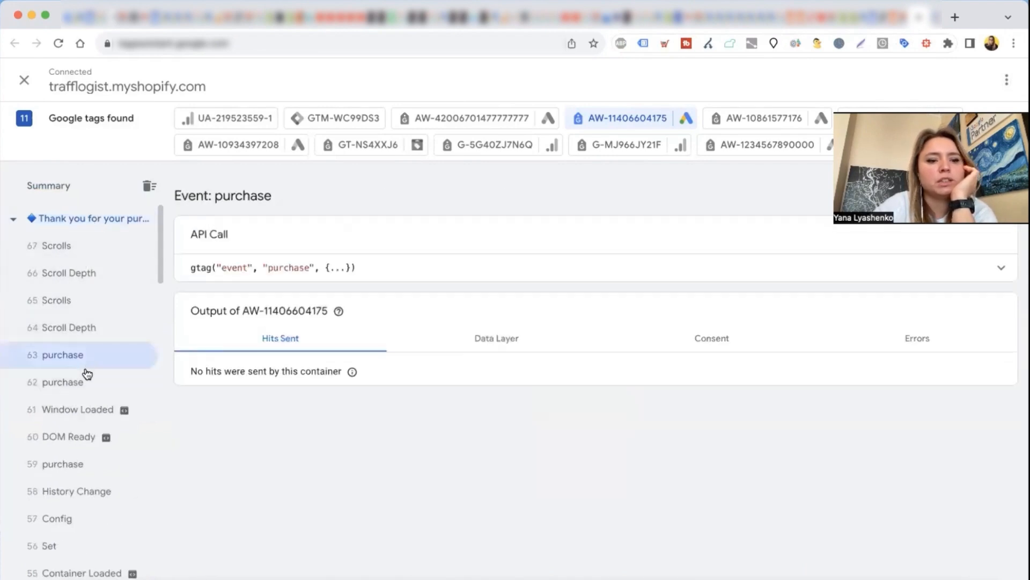
pyautogui.click(85, 382)
pyautogui.scroll(-2, 94, 397)
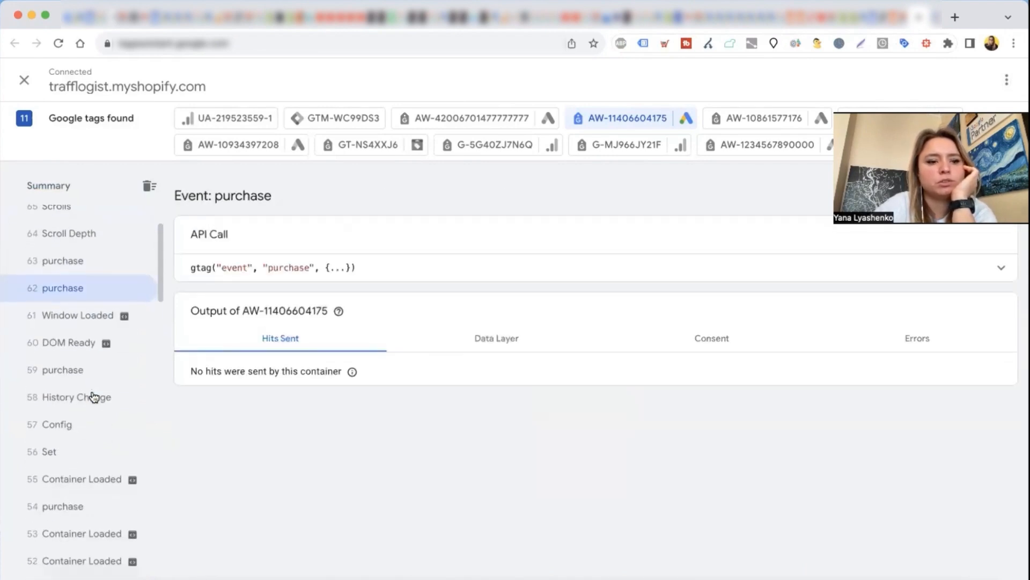
pyautogui.click(77, 370)
pyautogui.scroll(-1, 89, 386)
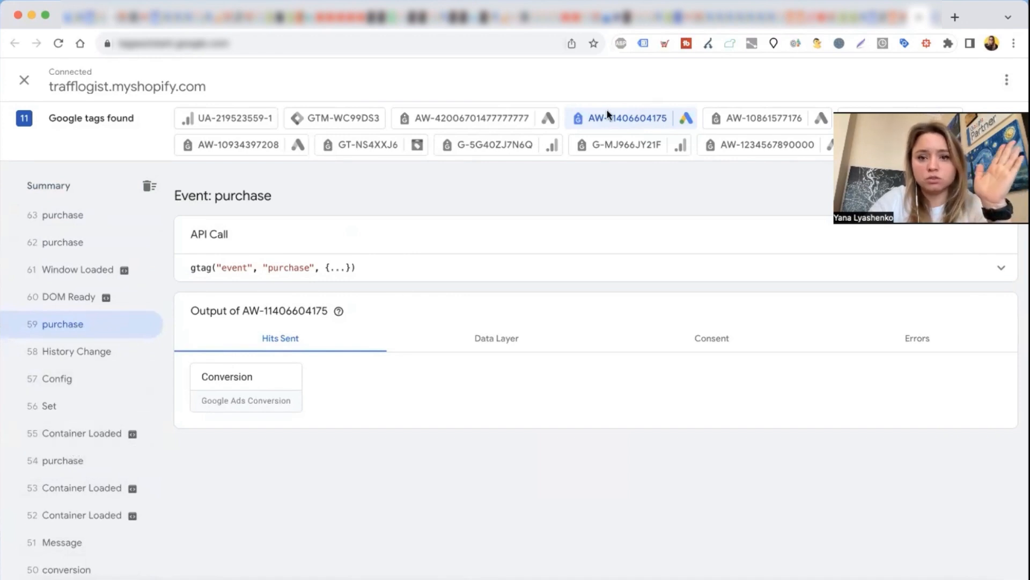
# - Open purchase event 59's conversion hit and examine its transaction ID, conversion value, currency code and transaction type
pyautogui.click(249, 382)
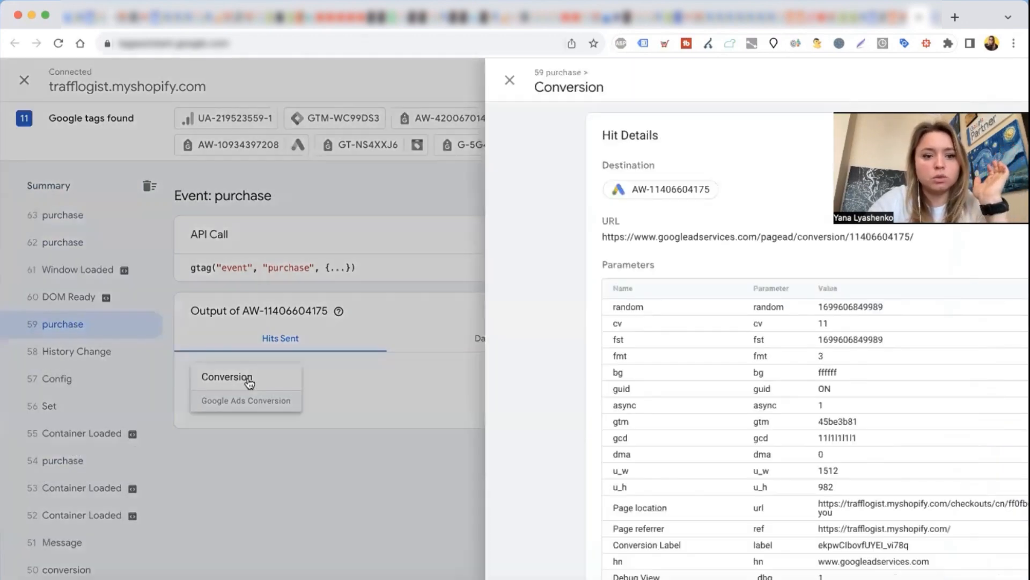
pyautogui.scroll(-10, 443, 404)
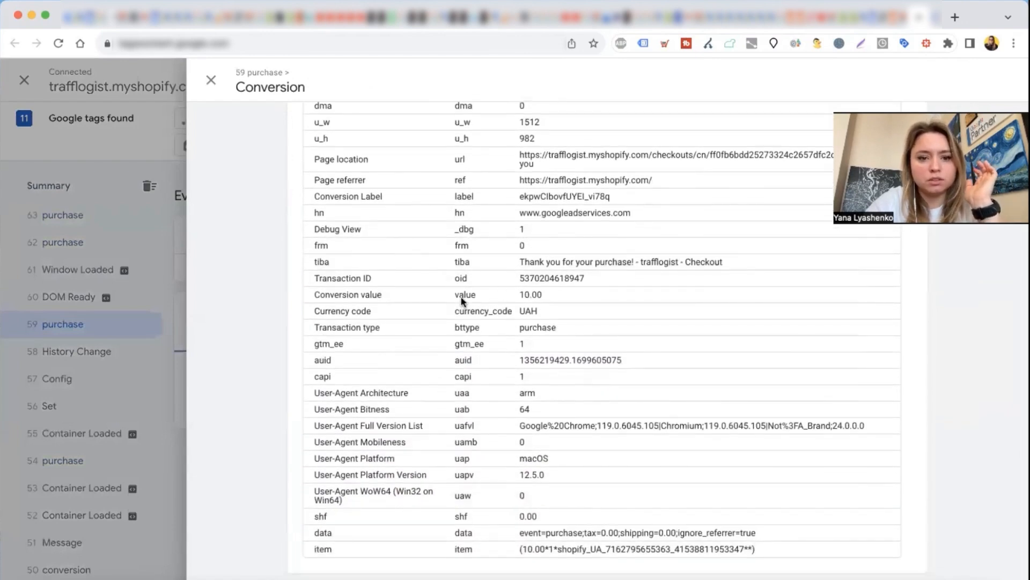
pyautogui.moveTo(353, 278); pyautogui.dragTo(591, 278)
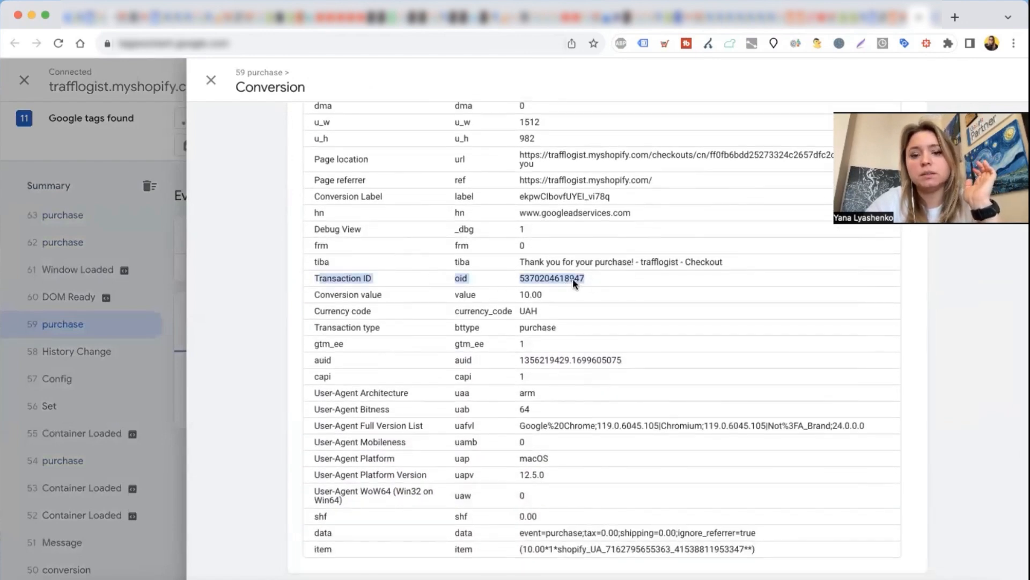
pyautogui.doubleClick(569, 278)
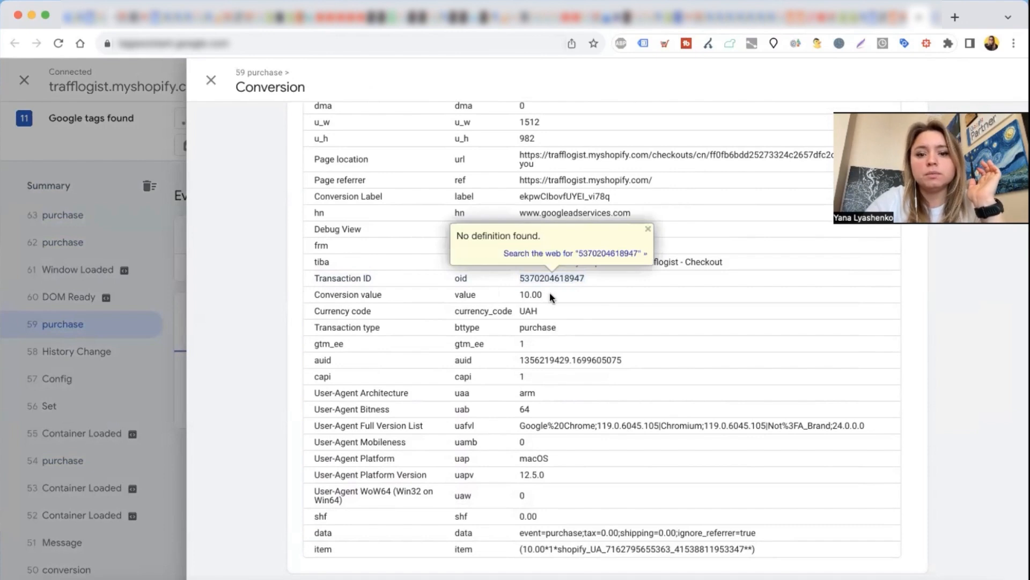
pyautogui.click(549, 292)
pyautogui.moveTo(513, 295); pyautogui.dragTo(551, 313)
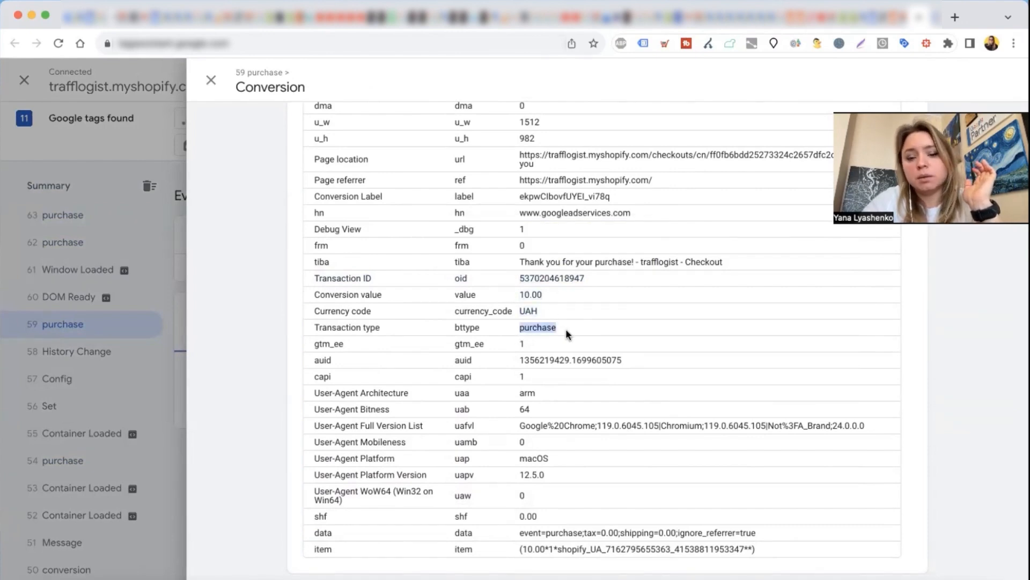
# - Examine the data and item parameters of the purchase hit, then close the hit details
pyautogui.moveTo(540, 549); pyautogui.dragTo(738, 552)
pyautogui.moveTo(569, 533); pyautogui.dragTo(737, 554)
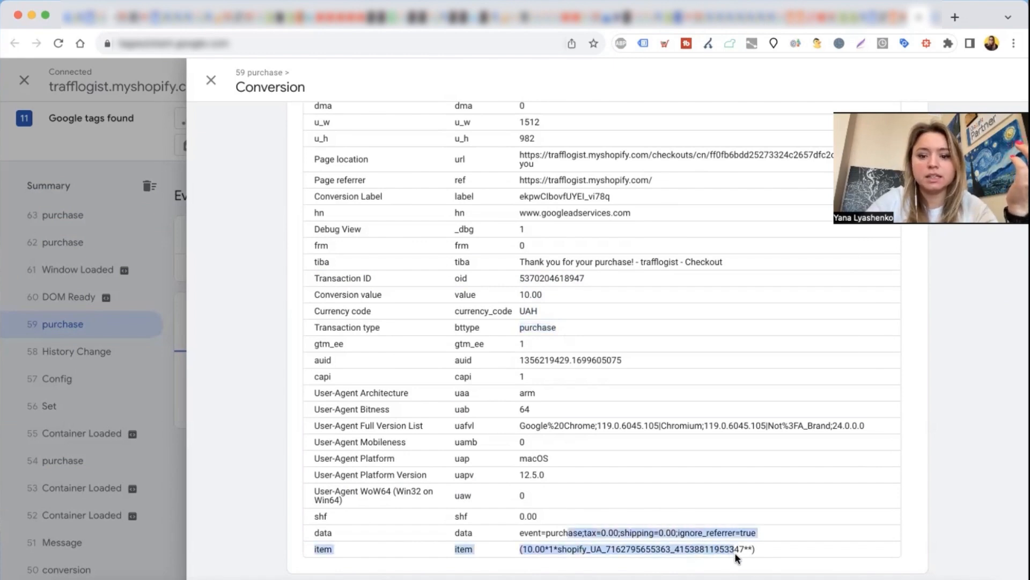
pyautogui.click(659, 560)
pyautogui.moveTo(554, 548); pyautogui.dragTo(771, 555)
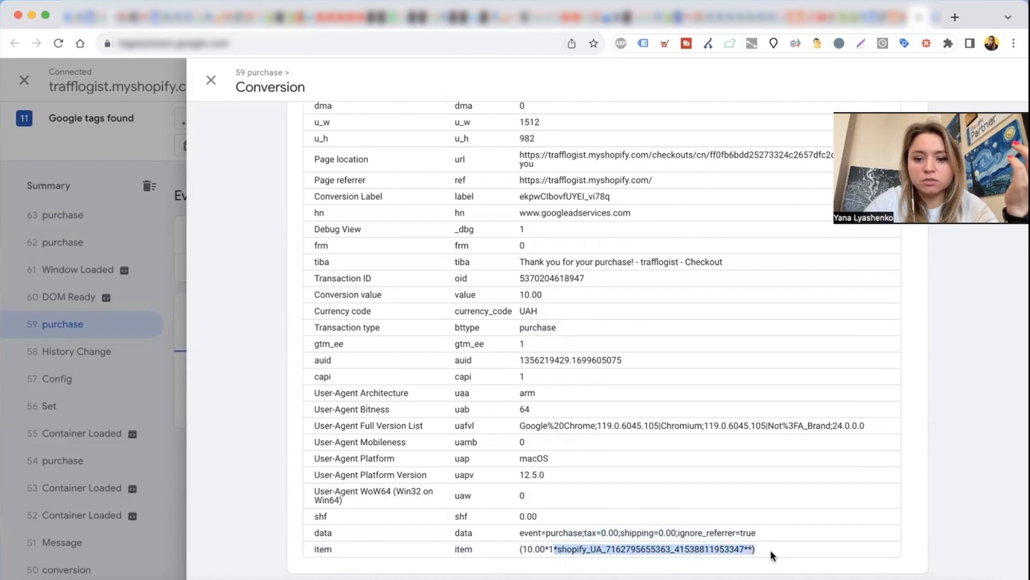
pyautogui.click(210, 80)
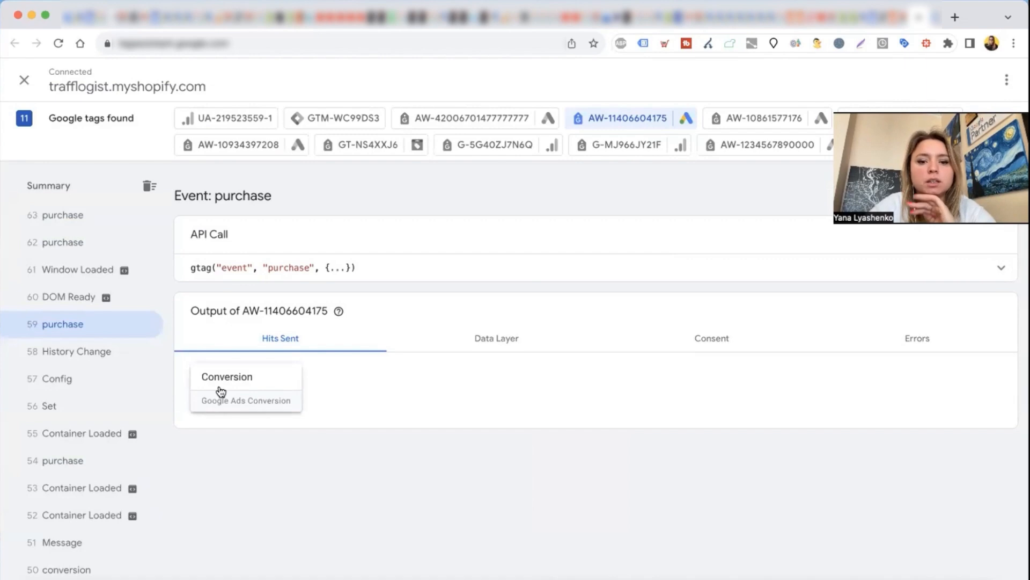
# - Examine purchase event 59's data layer values, including the transaction totals, conversion destination, currency and item details
pyautogui.click(499, 343)
pyautogui.scroll(-3, 424, 417)
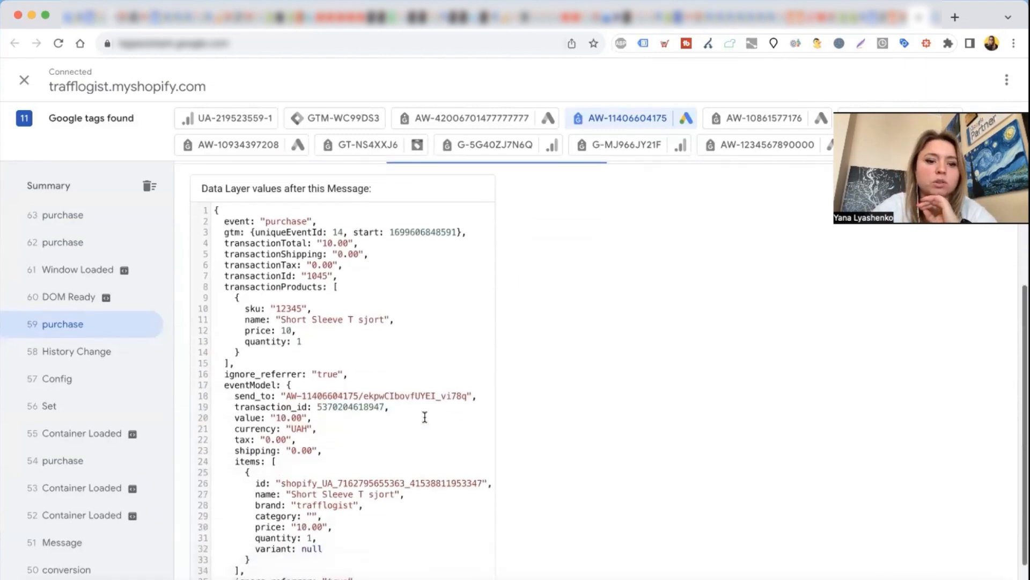
pyautogui.scroll(-2, 360, 473)
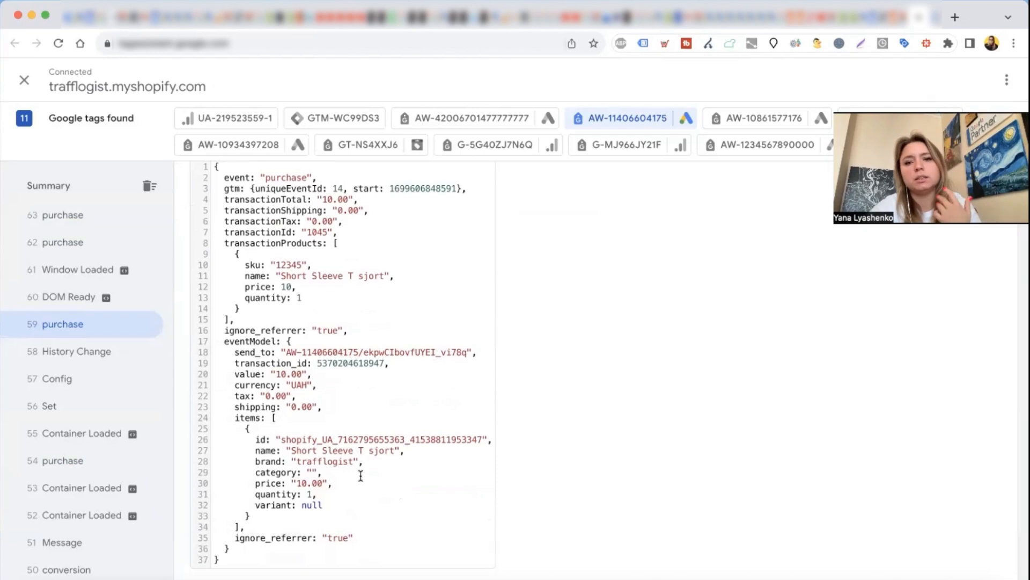
pyautogui.scroll(5, 360, 476)
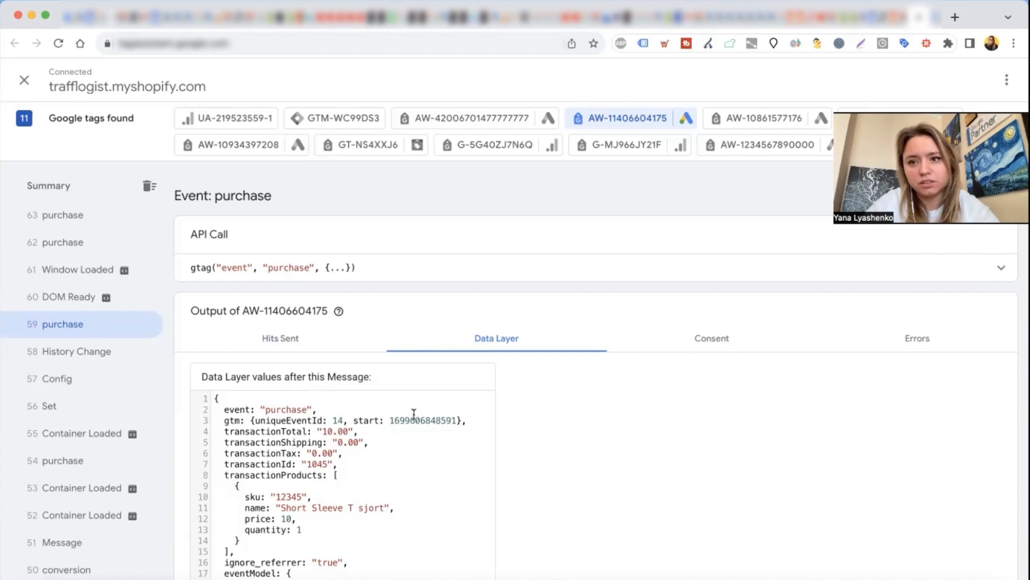
# - Switch to Google Ads, return from the purchase conversion to the conversions summary, and open the campaigns overview, closing the page search
pyautogui.click(866, 18)
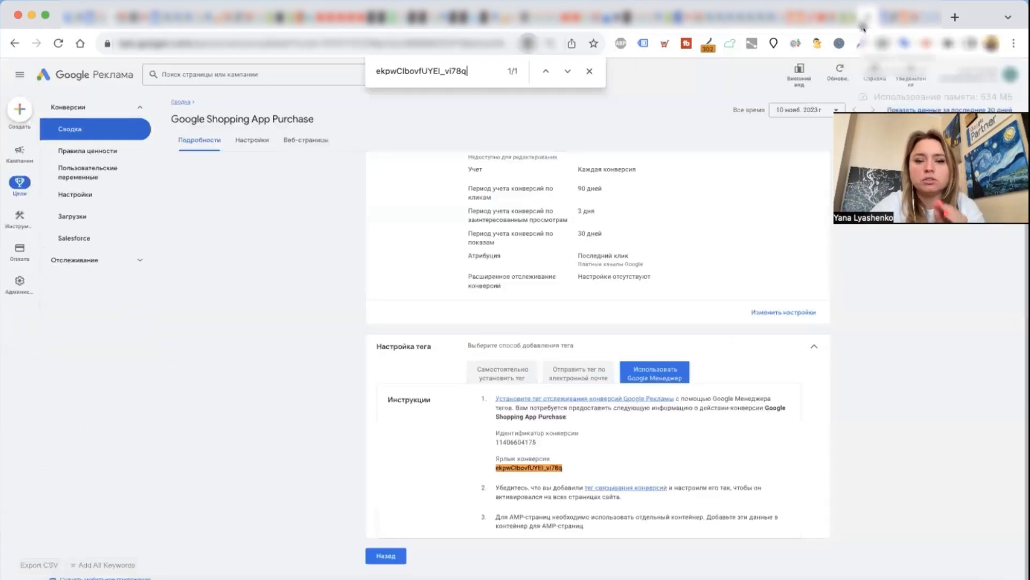
pyautogui.click(382, 556)
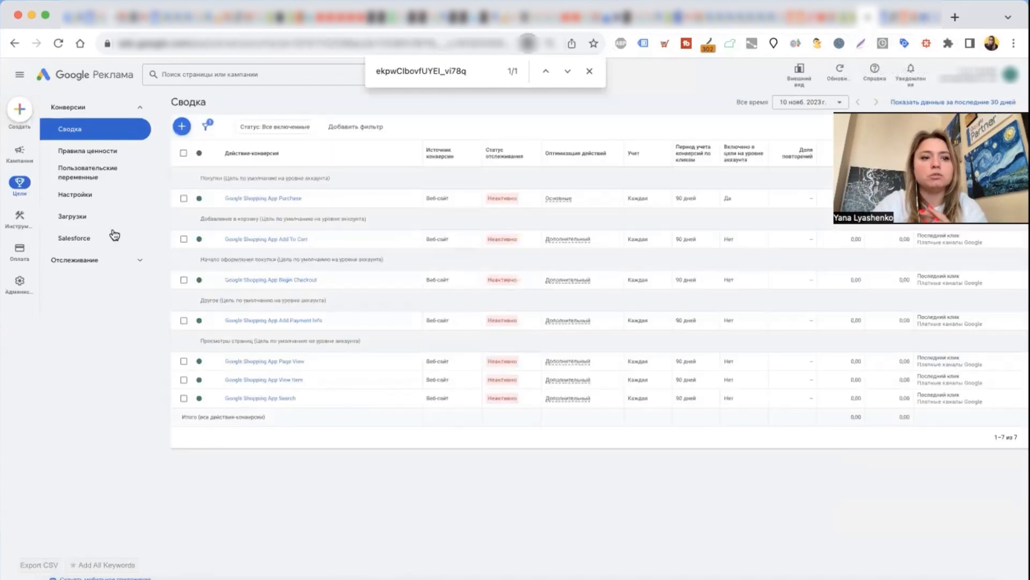
pyautogui.click(19, 152)
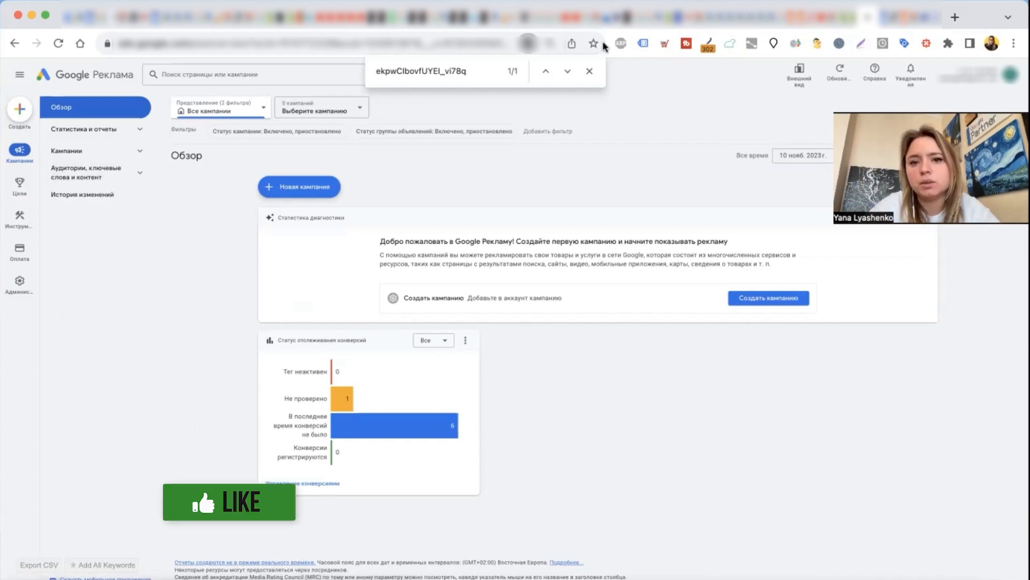
pyautogui.click(589, 71)
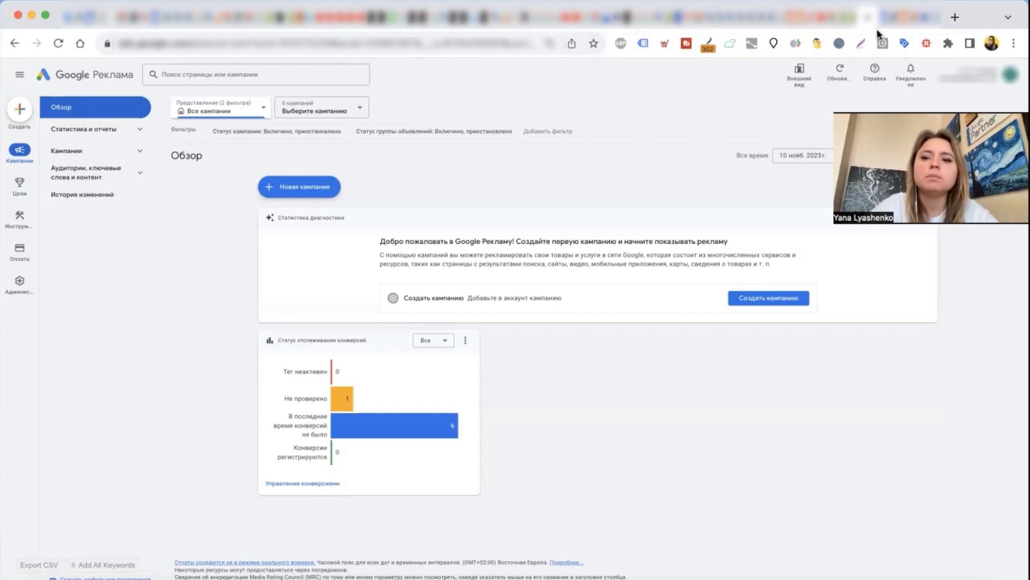
# - Switch to the Shopify admin and open the Google & YouTube channel's settings
pyautogui.click(853, 30)
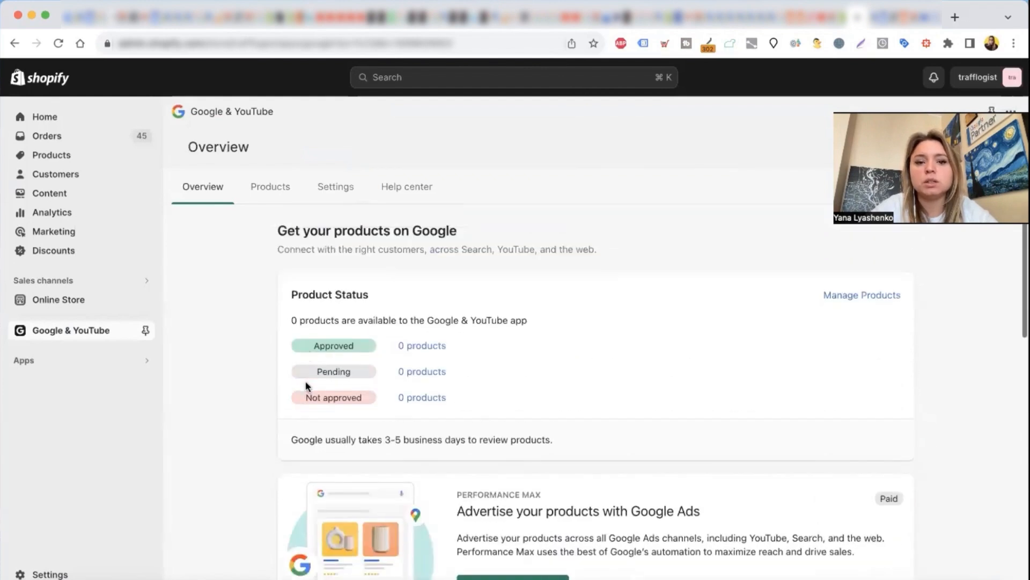
pyautogui.click(335, 186)
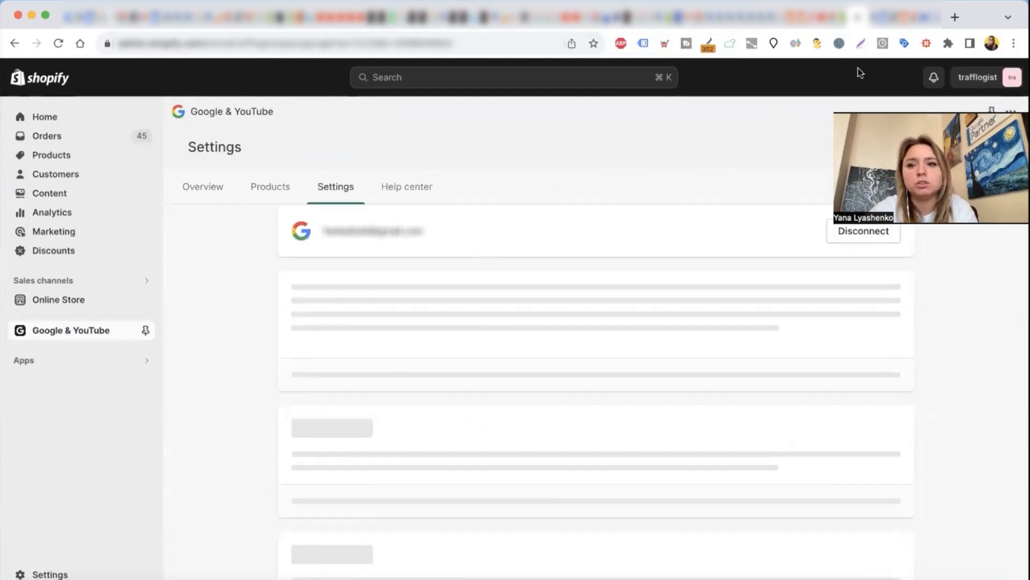
# - Switch to Google Merchant Center, look over the Performance Max campaign setup, and go back to the account overview
pyautogui.click(884, 28)
pyautogui.scroll(-2, 329, 420)
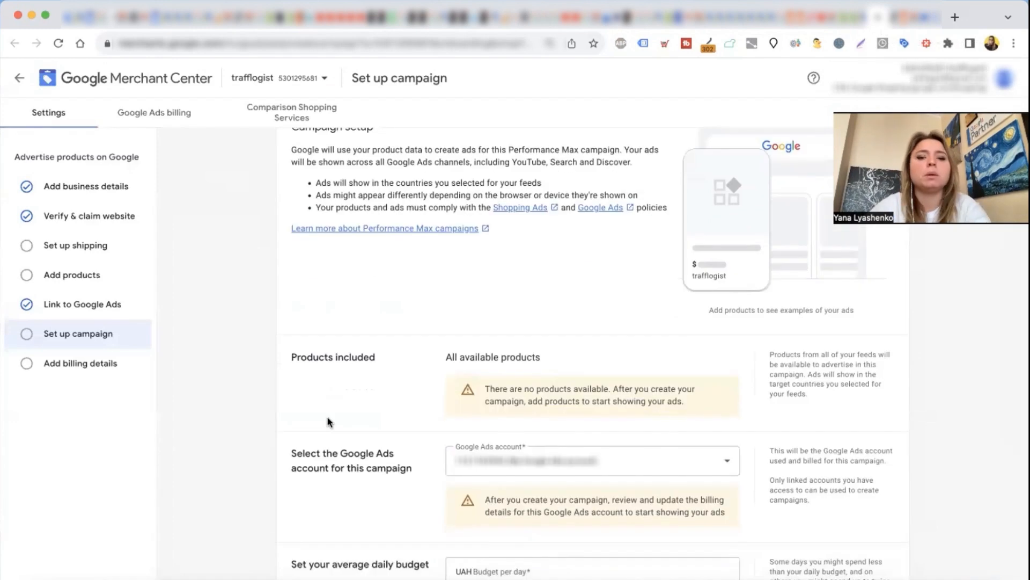
pyautogui.scroll(2, 306, 391)
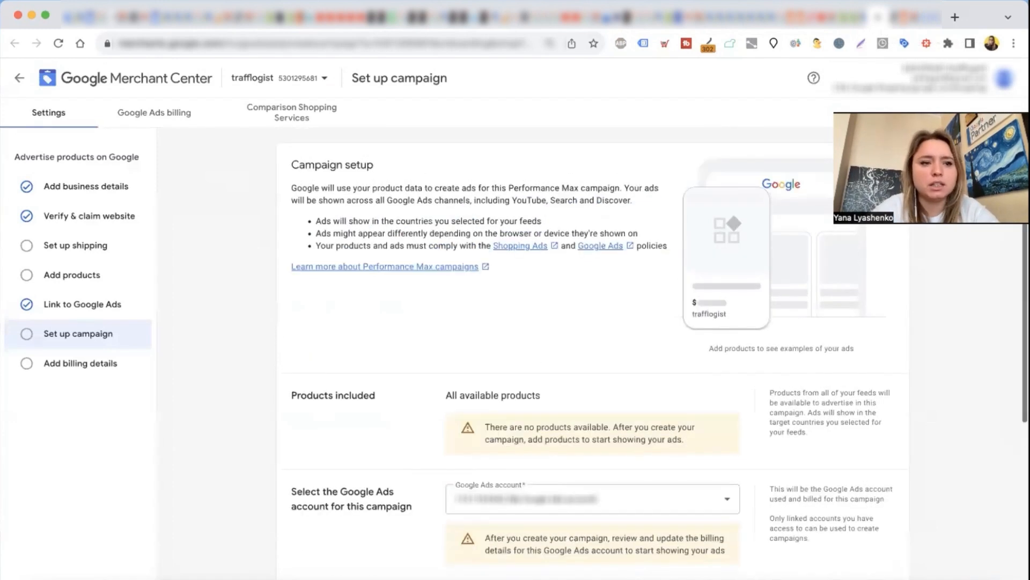
pyautogui.click(16, 78)
pyautogui.click(15, 79)
pyautogui.click(15, 78)
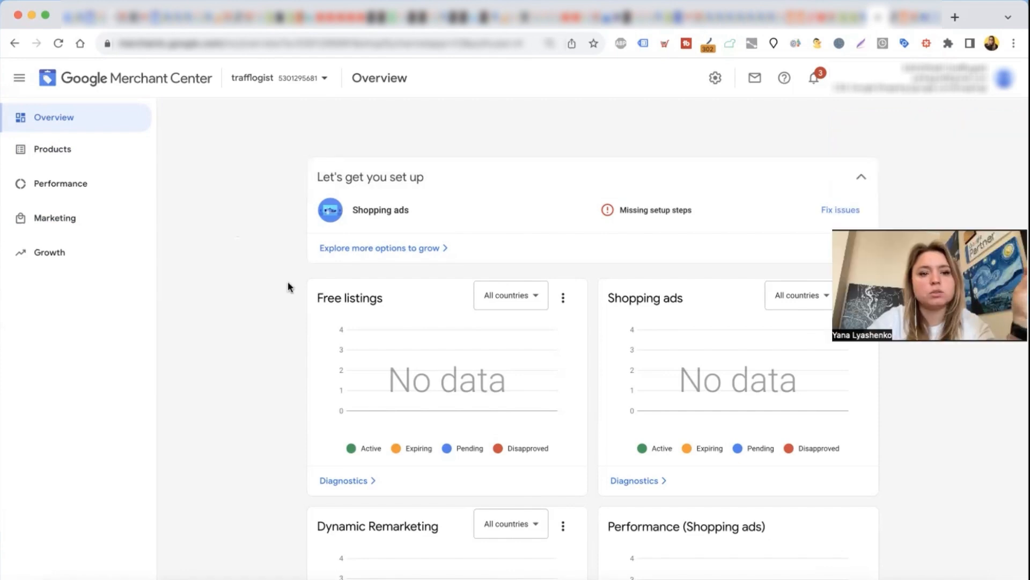
# - Review which tools and settings Merchant Center offers, such as account access, linked accounts and conversion settings
pyautogui.click(715, 79)
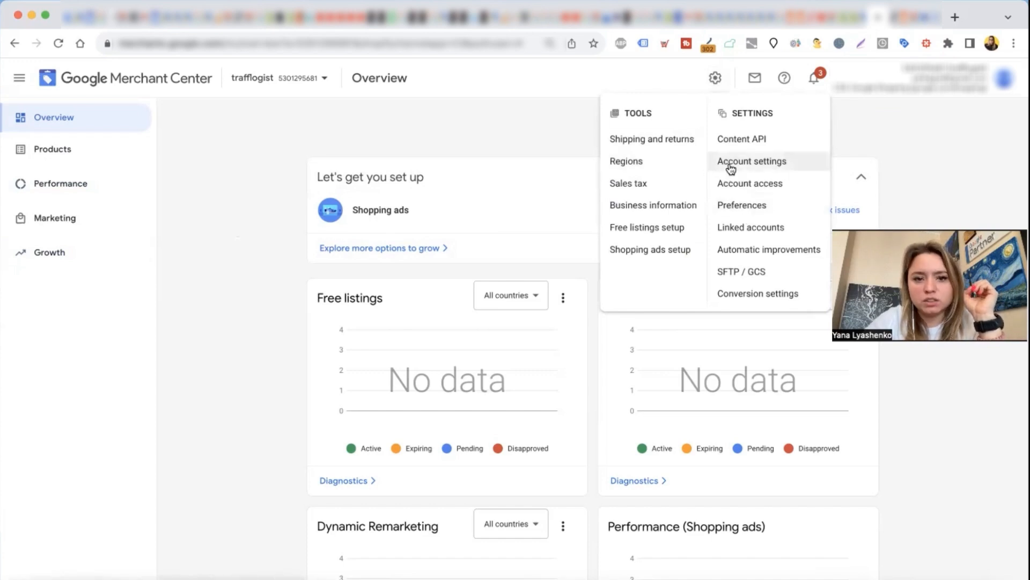
pyautogui.click(483, 134)
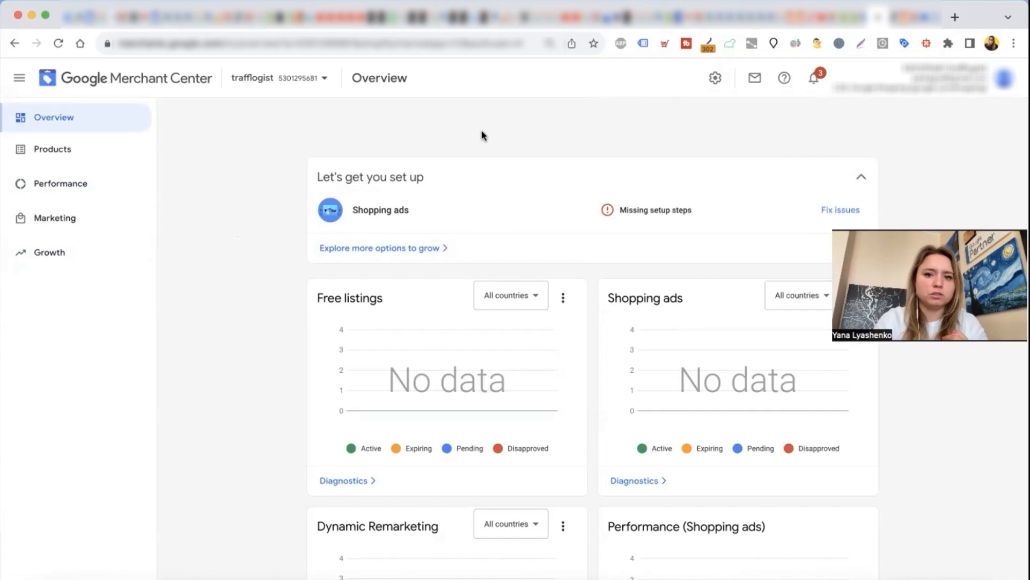
pyautogui.click(715, 78)
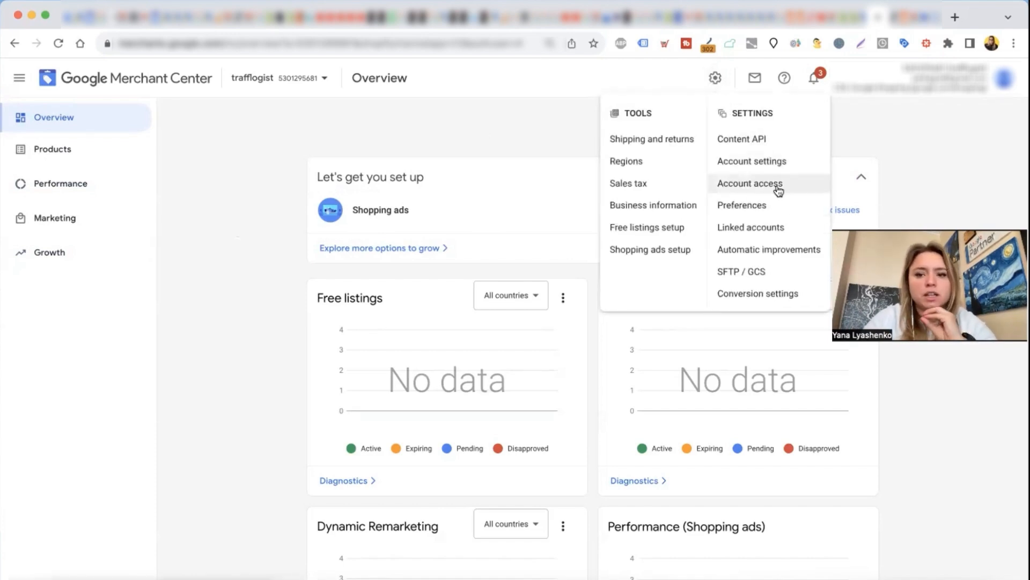
pyautogui.click(517, 131)
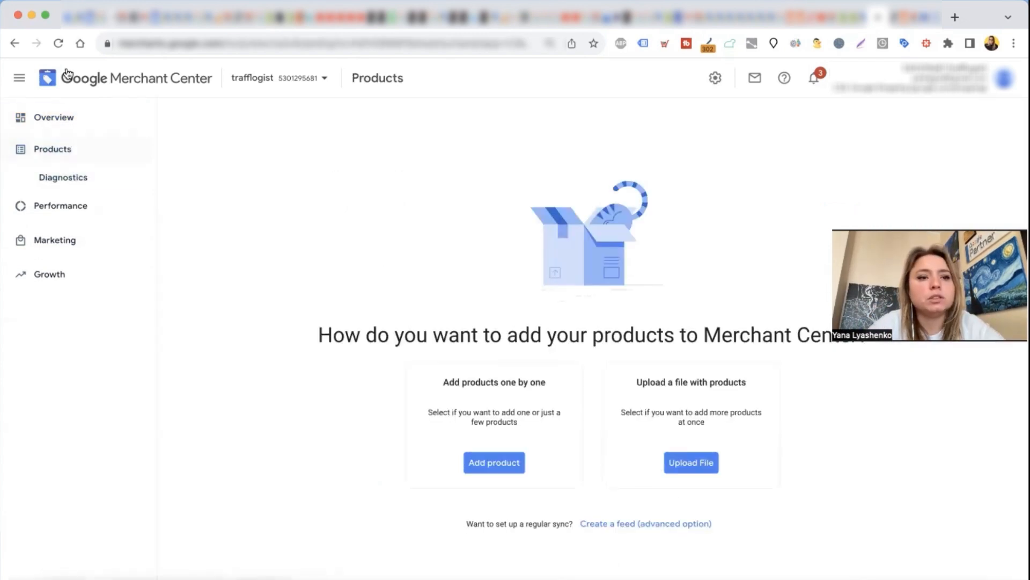
# - Reload Merchant Center and open the Feeds page for the account's products
pyautogui.click(58, 43)
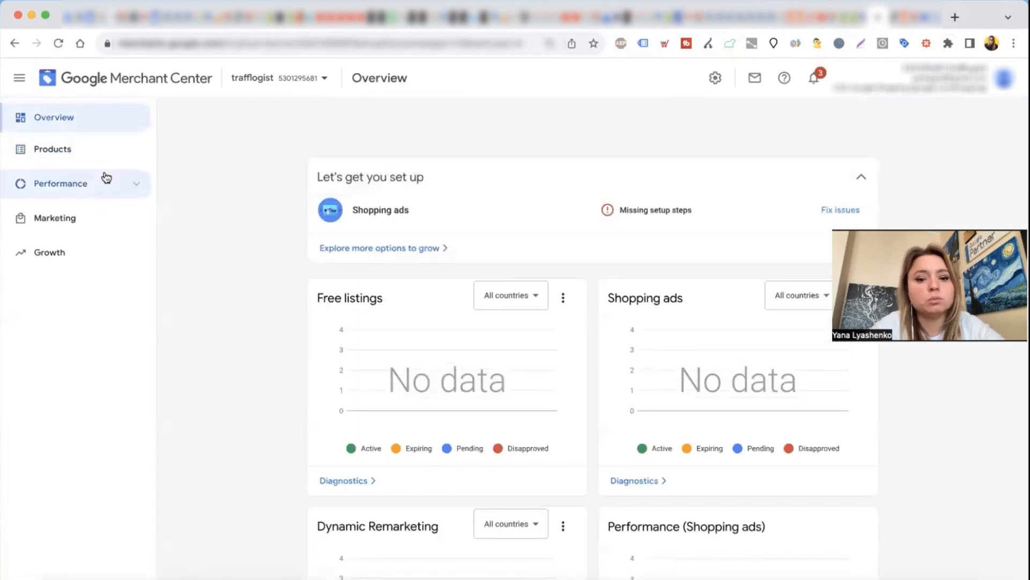
pyautogui.click(76, 154)
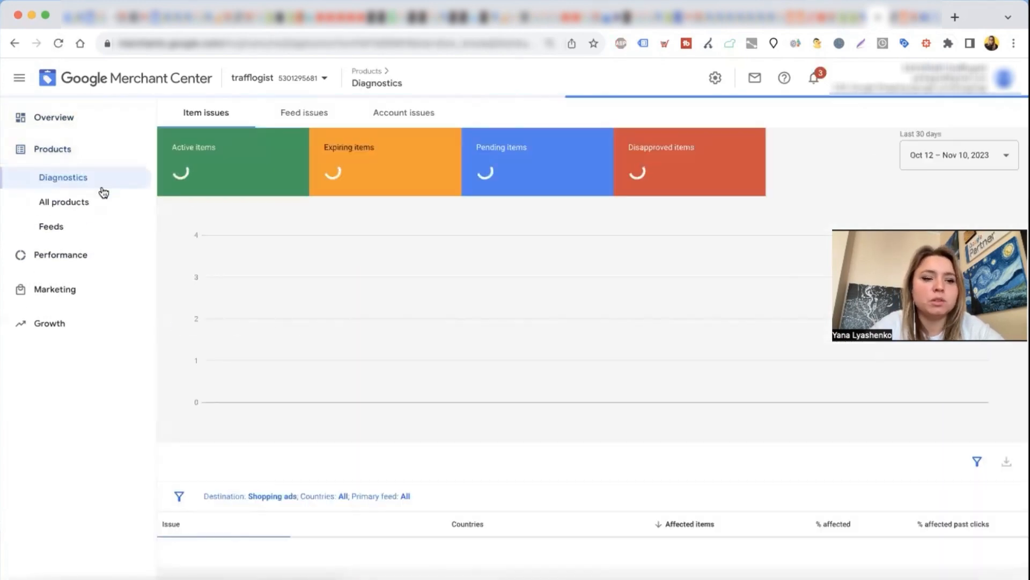
pyautogui.click(54, 230)
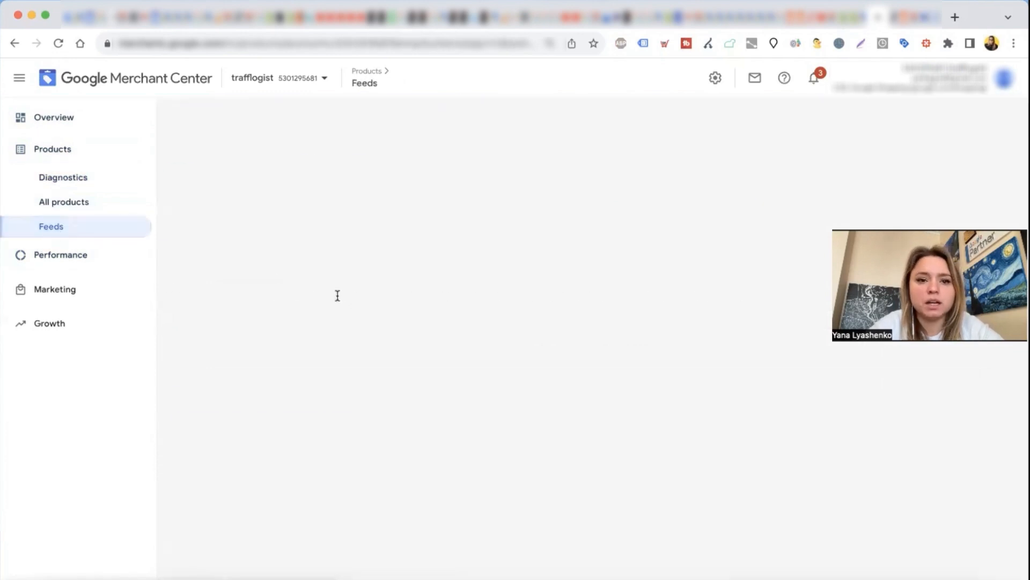
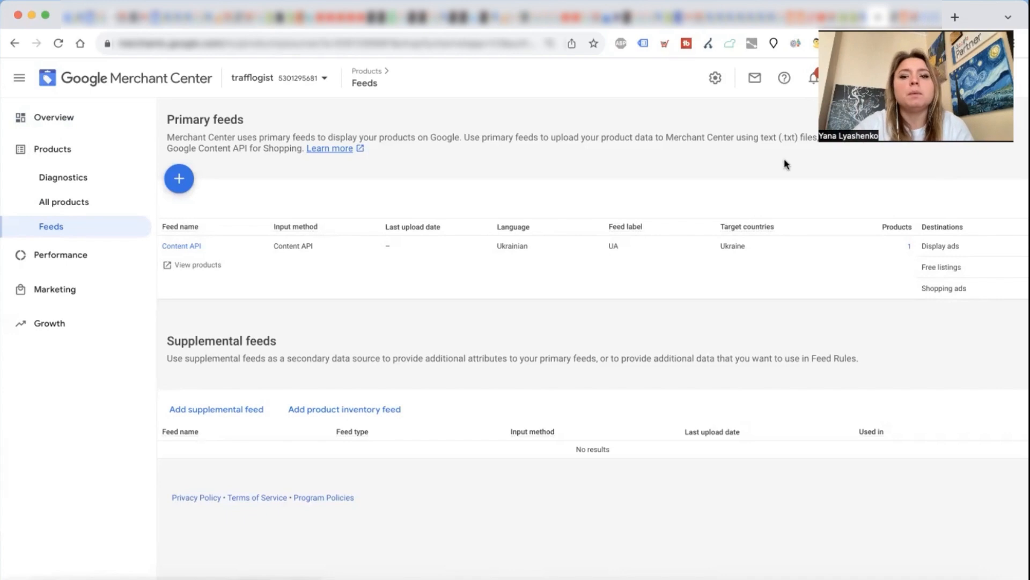
# - Open the product Diagnostics page and view the destination options for filtering item issues
pyautogui.click(60, 177)
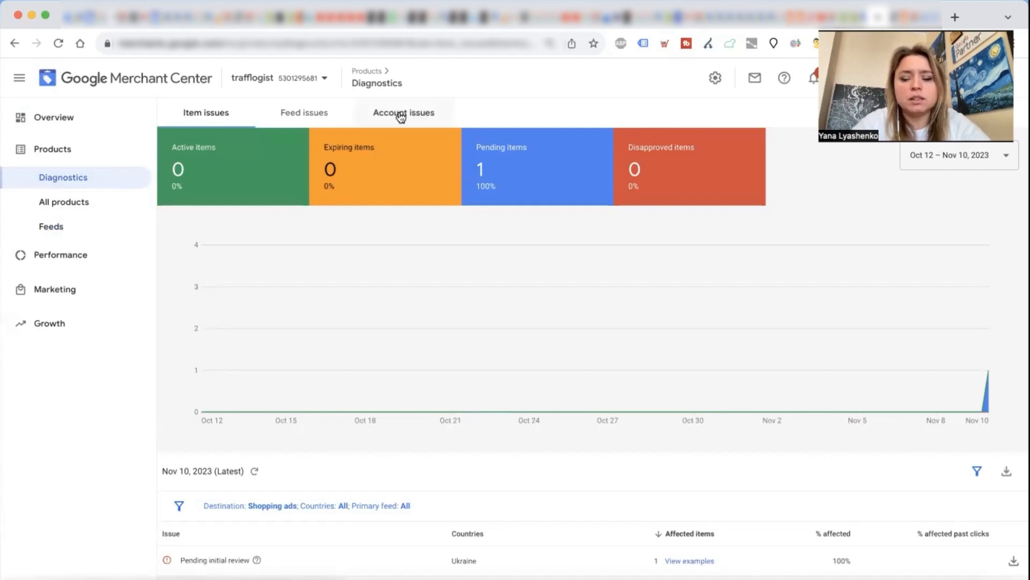
pyautogui.scroll(-1, 524, 409)
pyautogui.scroll(1, 523, 409)
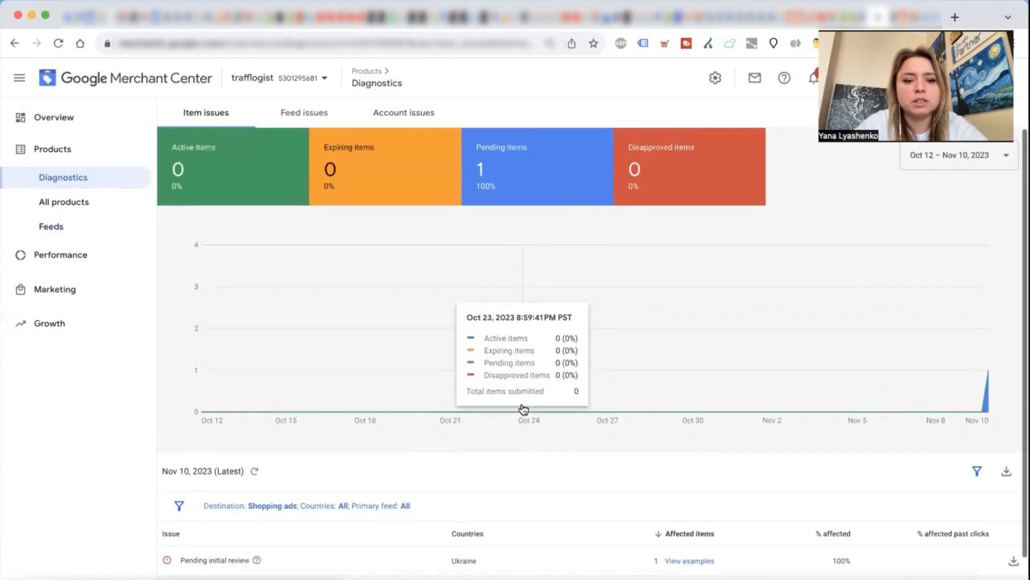
pyautogui.click(285, 510)
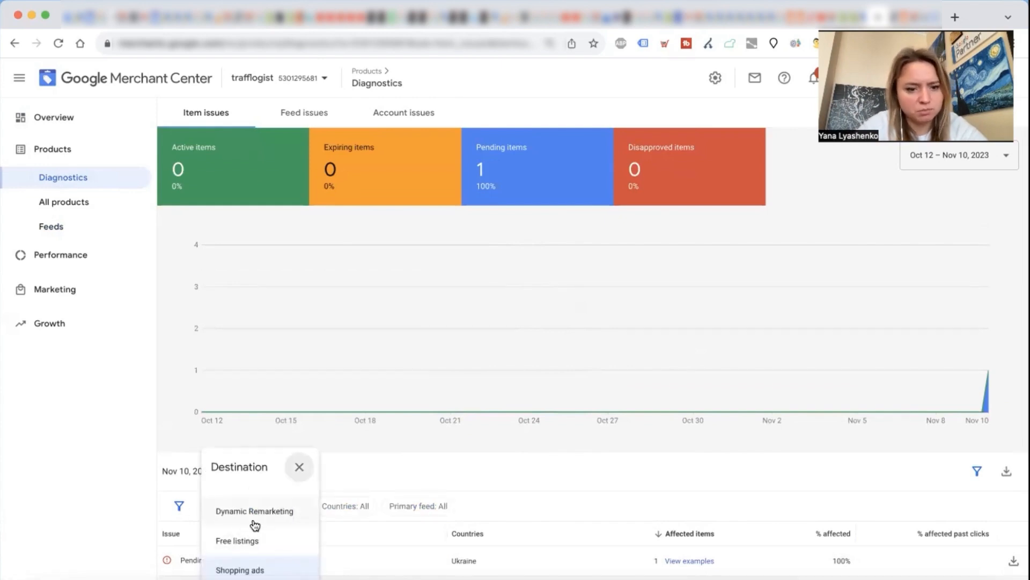
# - Check the Dynamic Remarketing program among the account's growth programs and return to the product diagnostics
pyautogui.click(64, 326)
pyautogui.click(102, 316)
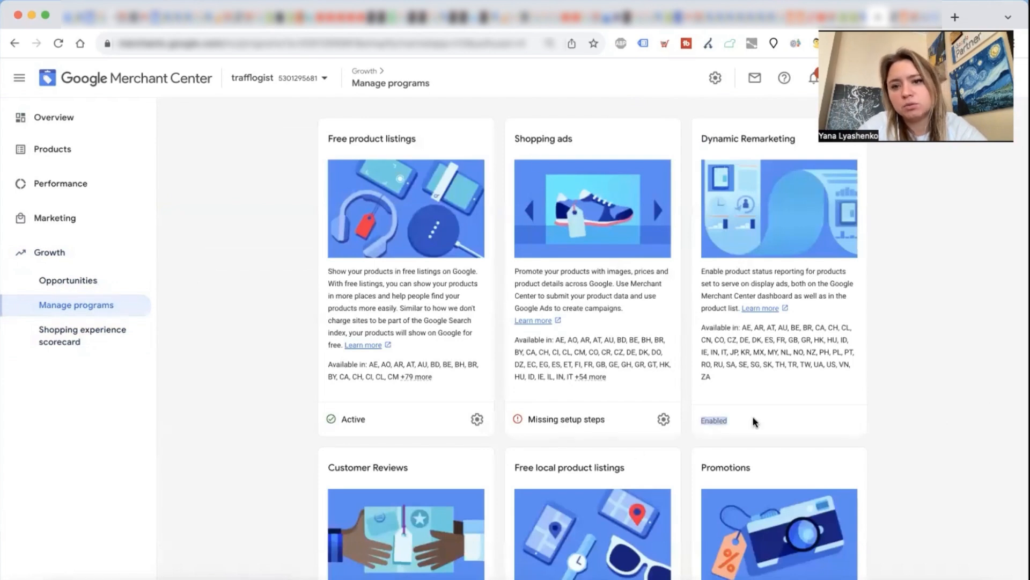
pyautogui.click(58, 157)
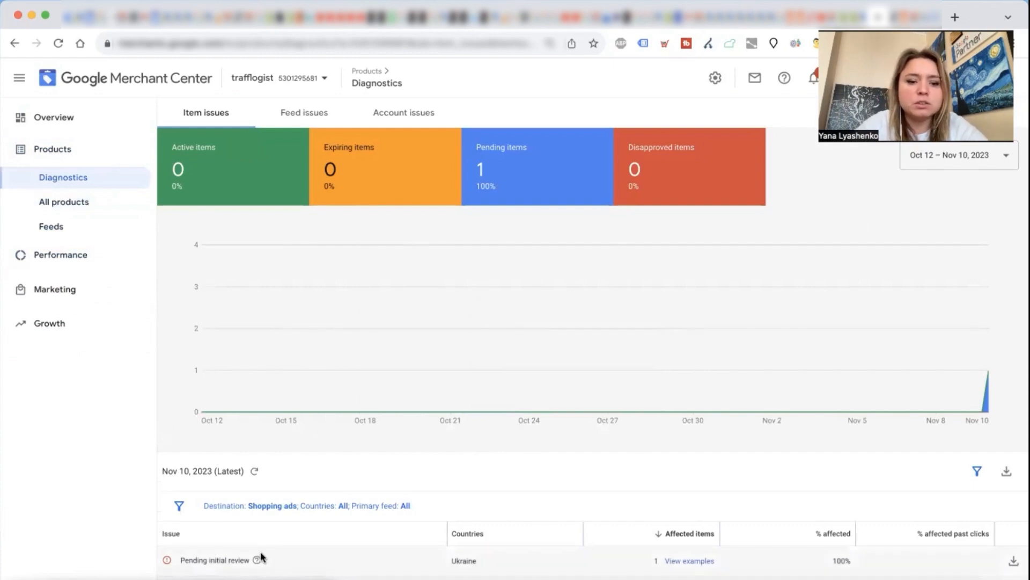
# - Read the explanation of the "Pending initial review" issue and check the account issues before returning to the item issues
pyautogui.moveTo(257, 561)
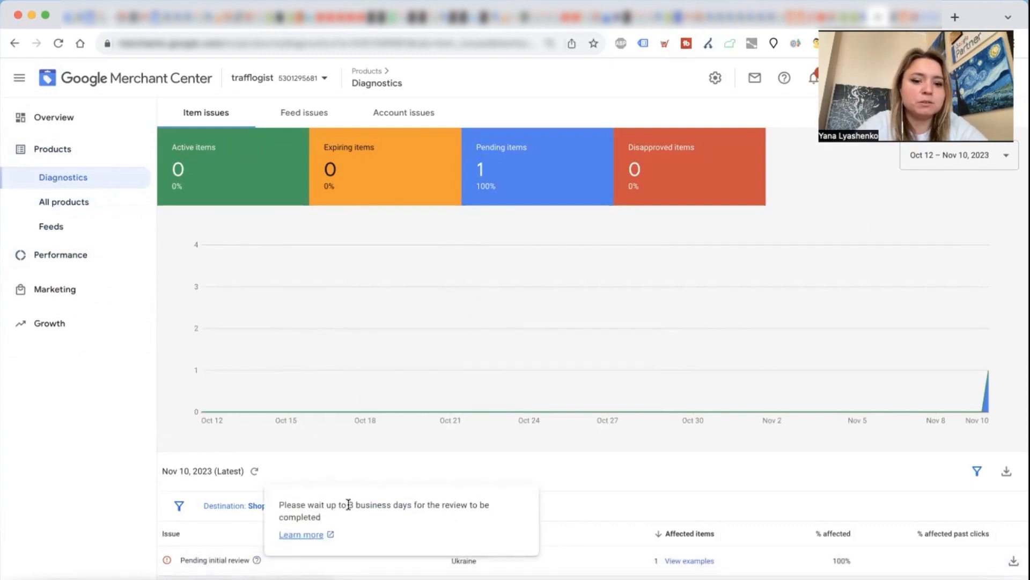
pyautogui.moveTo(348, 504); pyautogui.dragTo(408, 501)
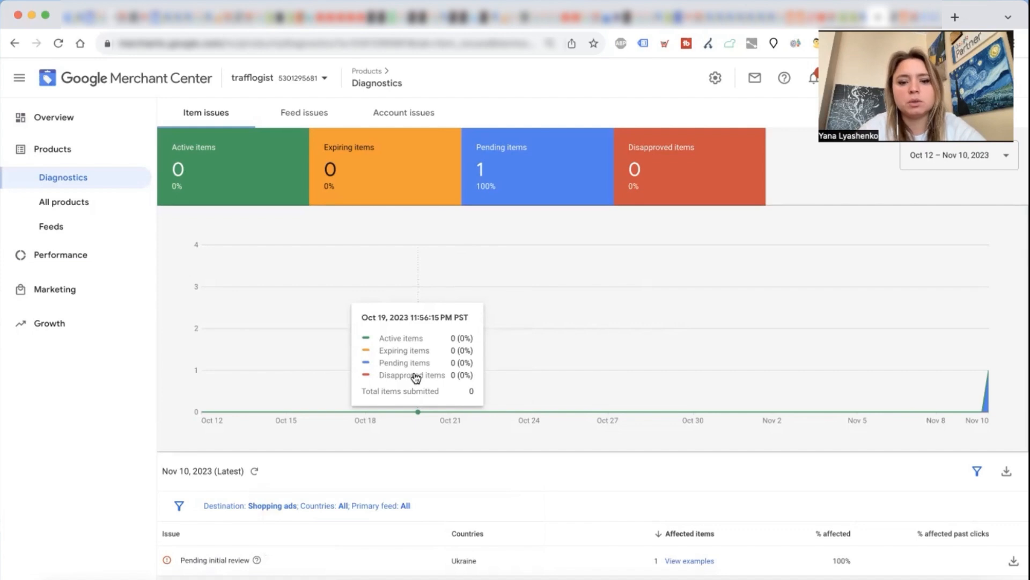
pyautogui.click(402, 116)
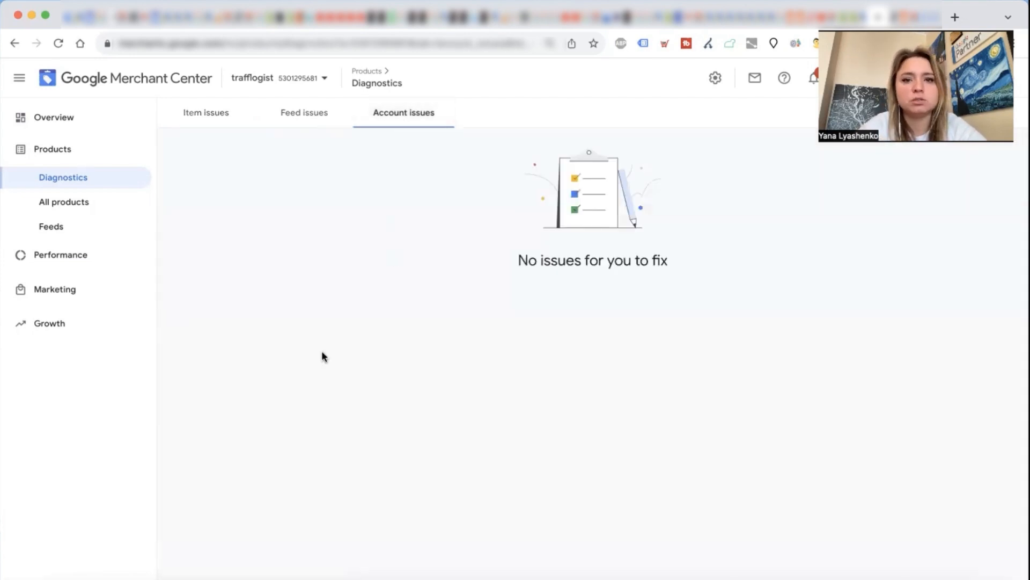
pyautogui.click(197, 123)
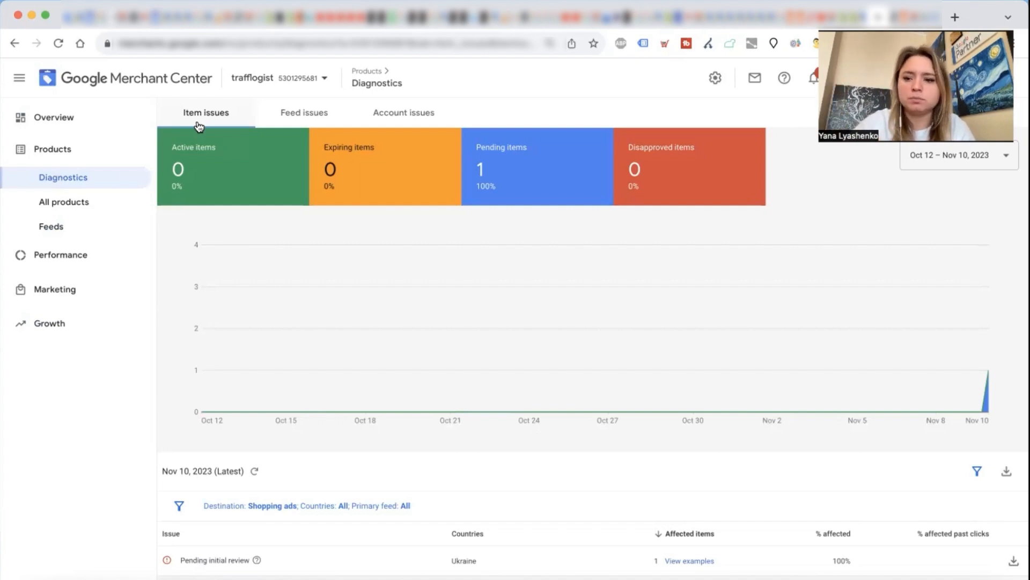
# - Filter the item issues by the Dynamic Remarketing destination and by Free listings to compare item statuses
pyautogui.moveTo(488, 135)
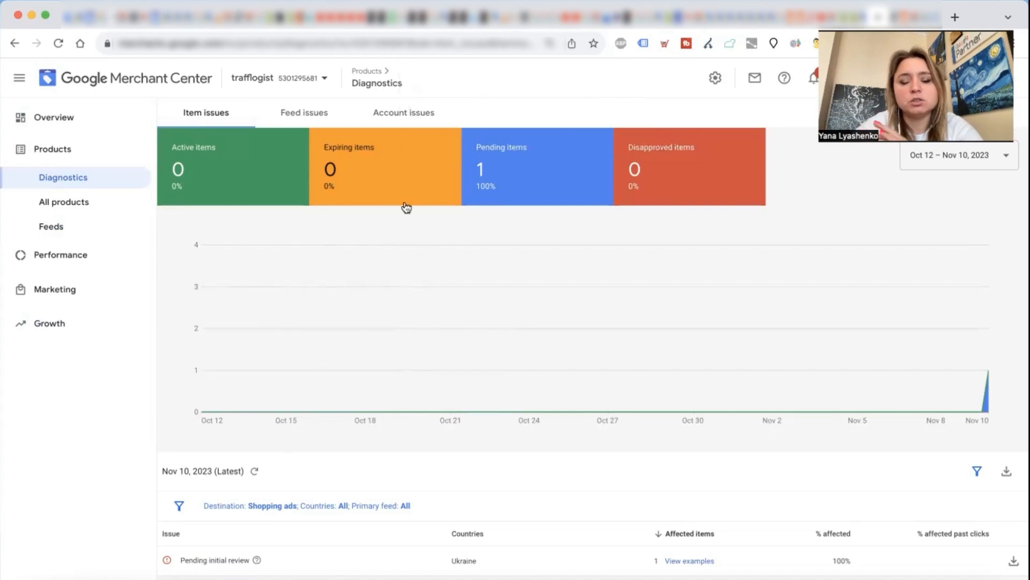
pyautogui.click(286, 512)
pyautogui.click(264, 511)
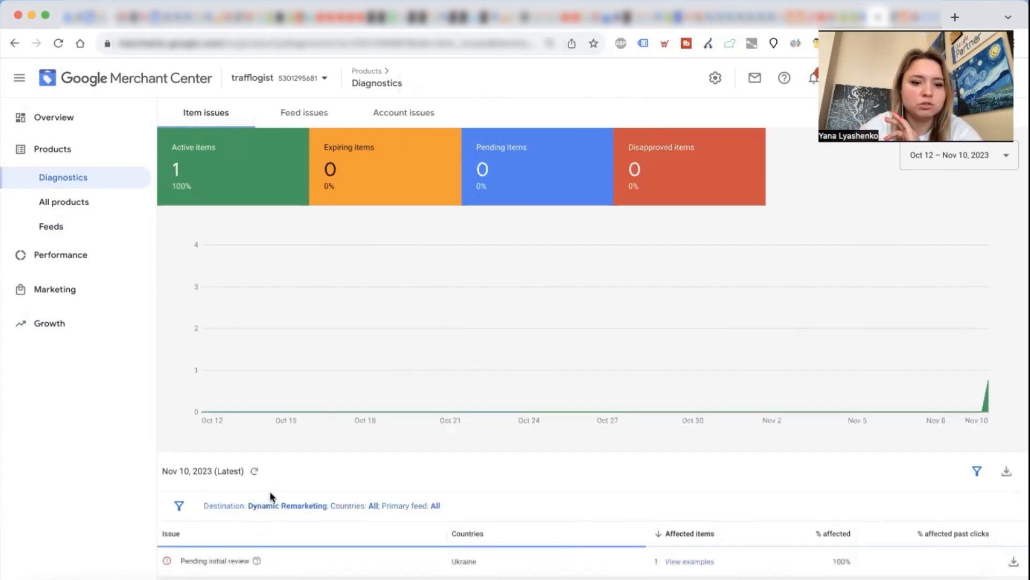
pyautogui.click(276, 511)
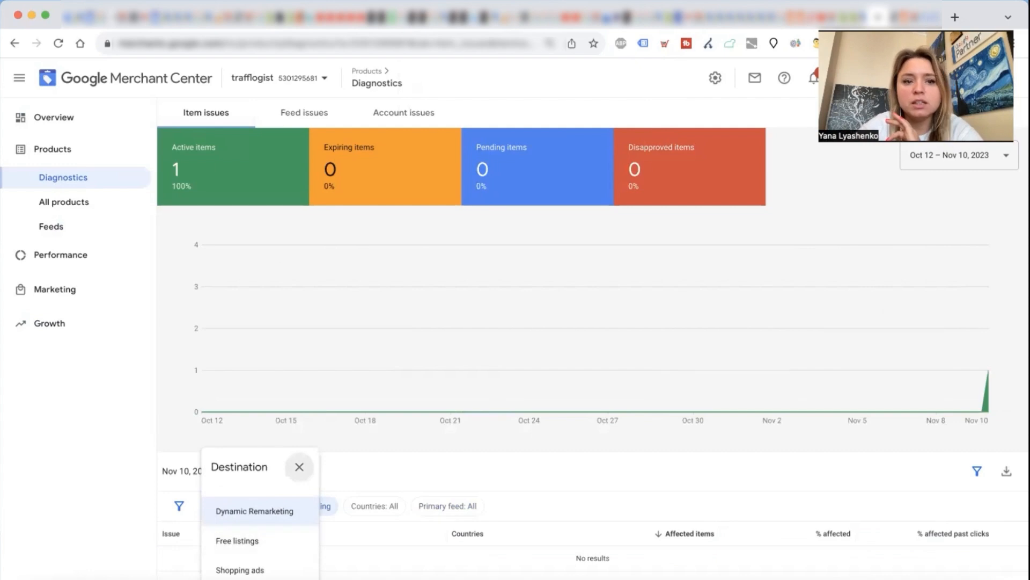
pyautogui.click(238, 540)
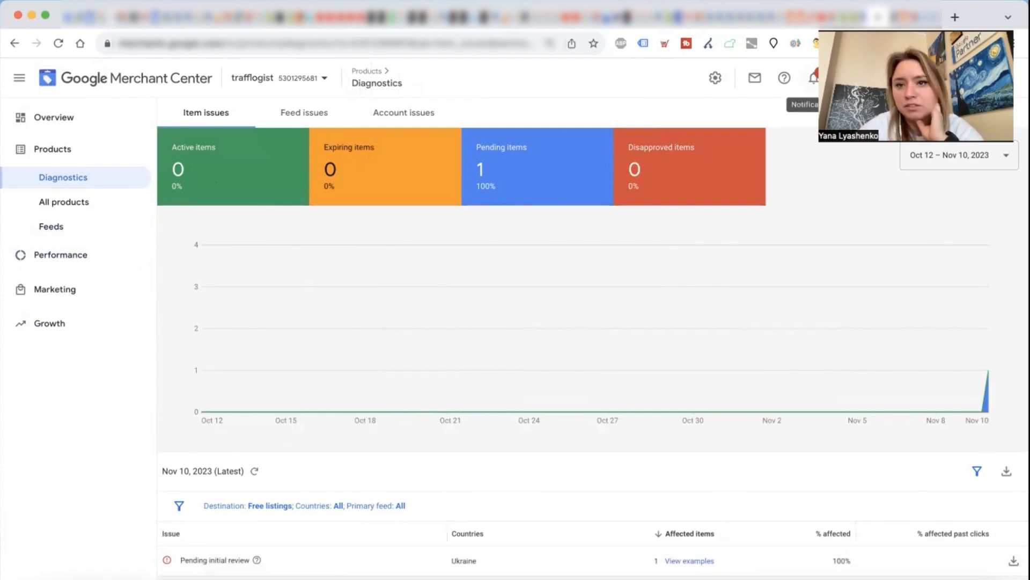
# - Switch to the Shopify admin, pin the Google & YouTube channel and check the product status on its refreshed overview
pyautogui.click(858, 16)
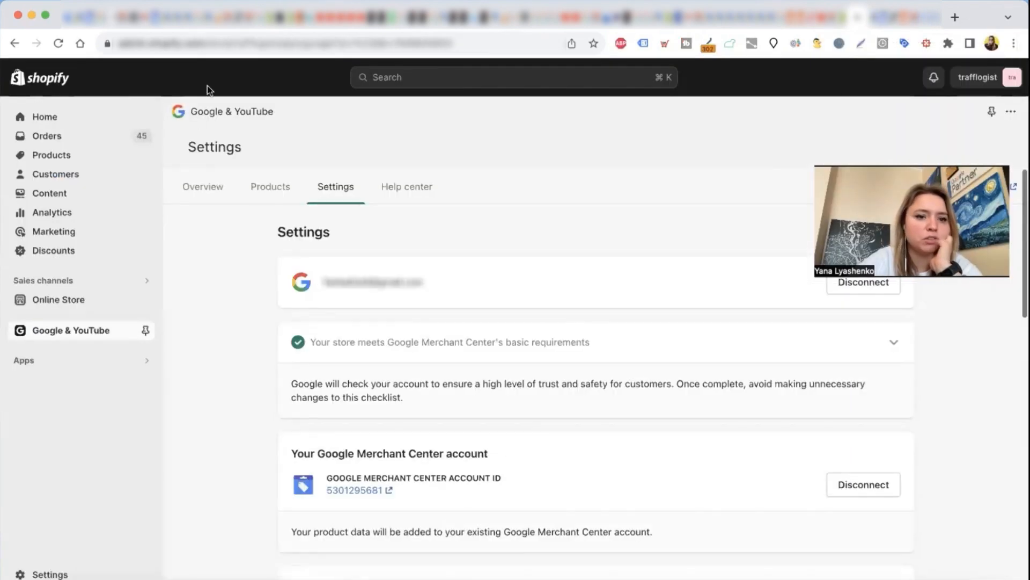
pyautogui.click(204, 187)
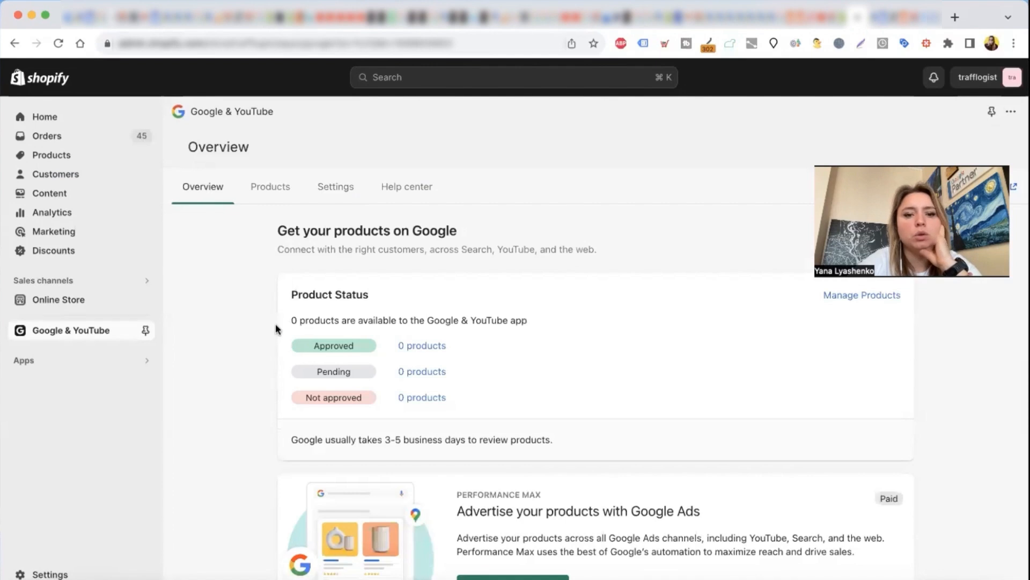
pyautogui.click(58, 42)
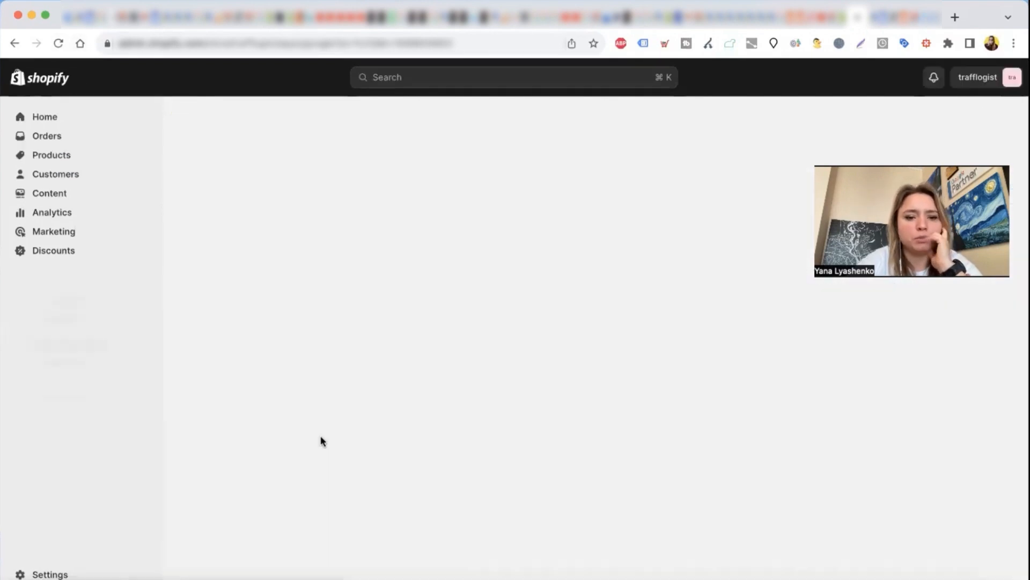
pyautogui.click(145, 331)
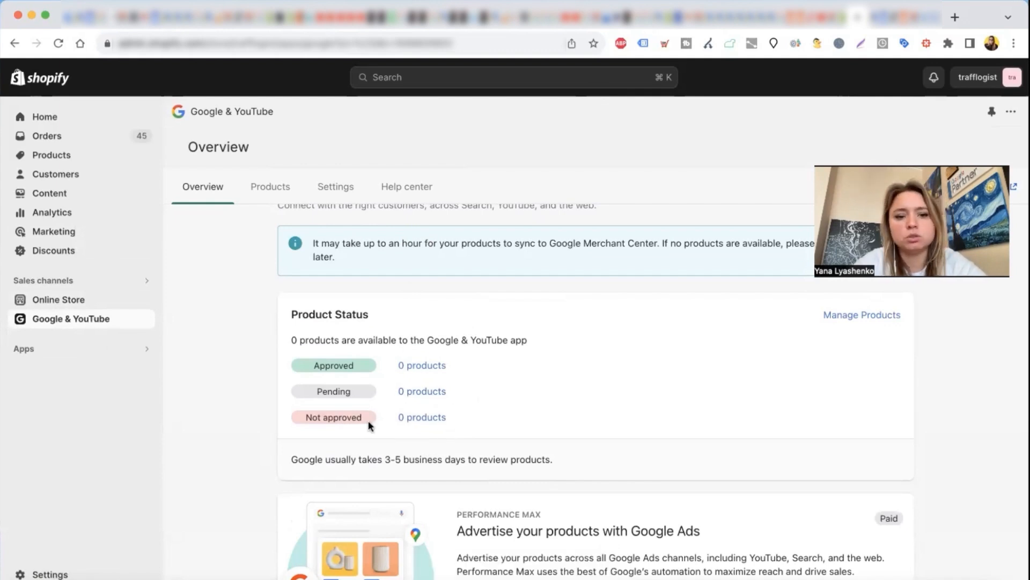
pyautogui.scroll(2, 770, 225)
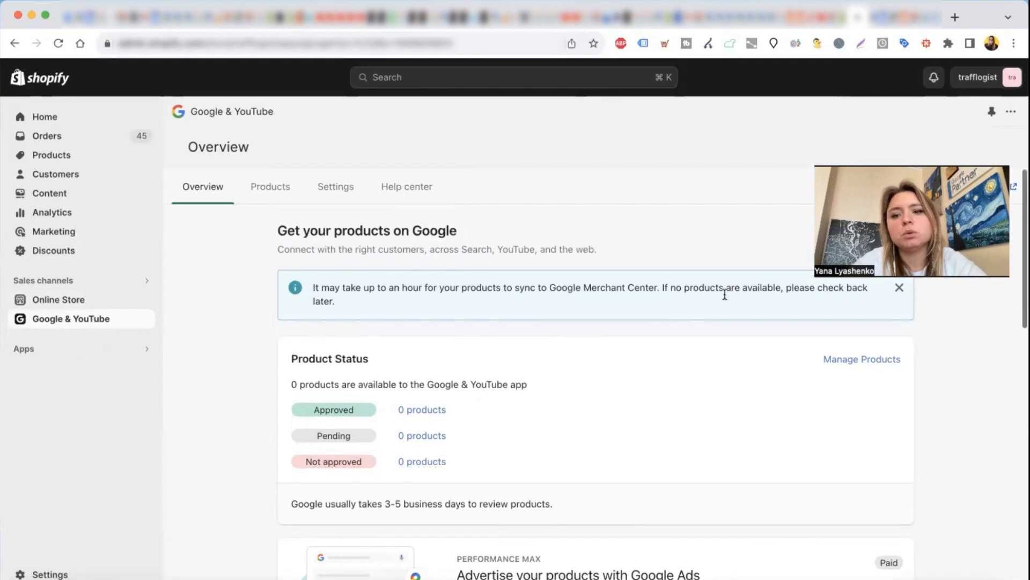
# - Switch to Google Merchant Center and filter the diagnosed item issues by the Shopping ads destination
pyautogui.click(878, 16)
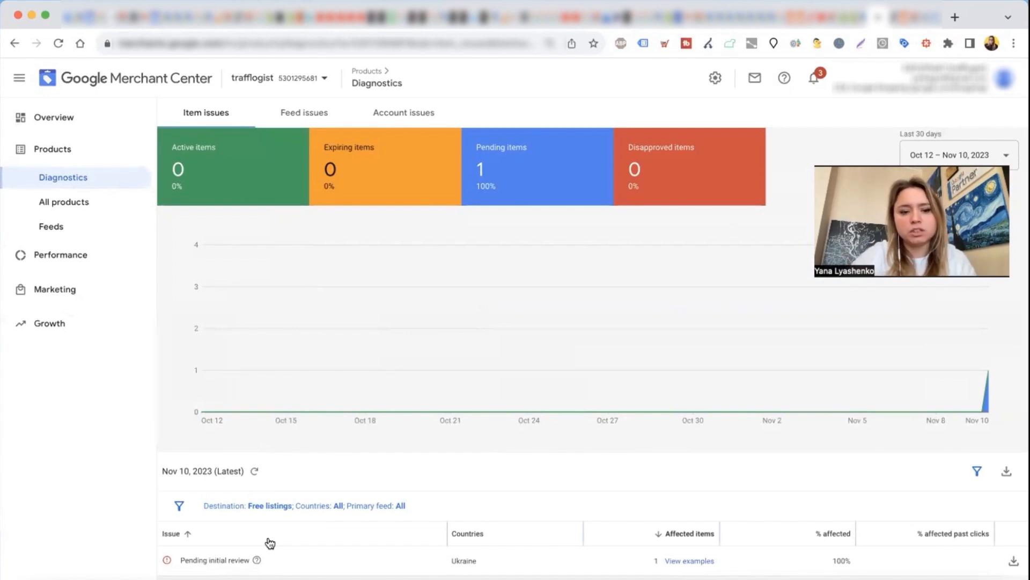
pyautogui.click(266, 506)
pyautogui.click(255, 566)
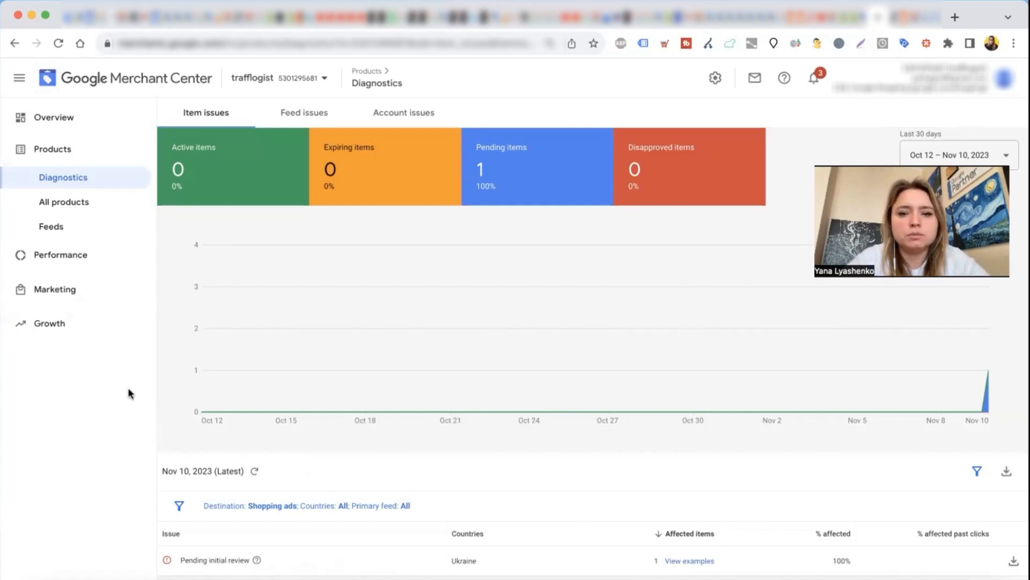
# - Switch to the Shopify admin and review the Google & YouTube overview's product status, Performance Max and Google Analytics 4 sections
pyautogui.click(857, 17)
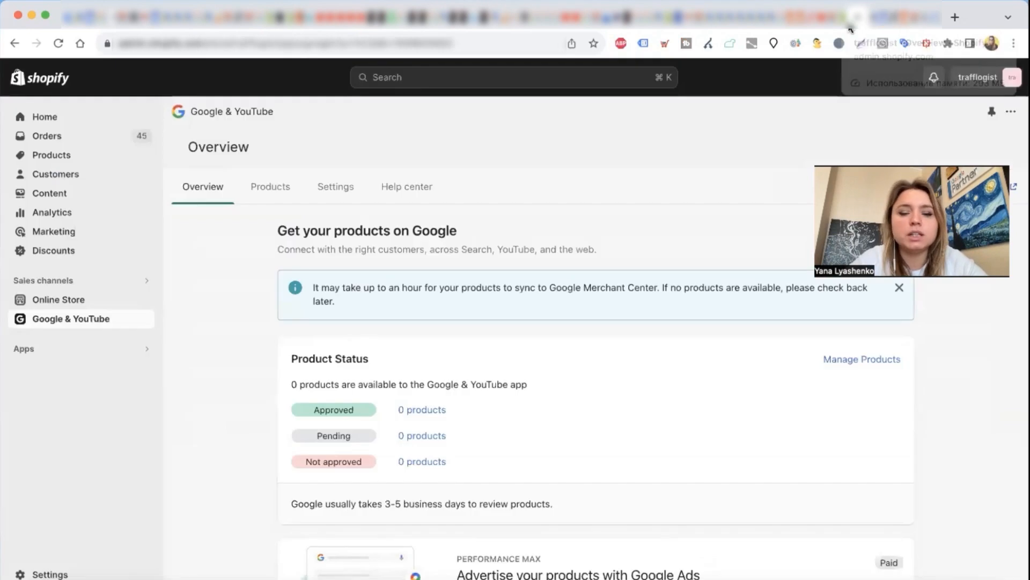
pyautogui.click(330, 193)
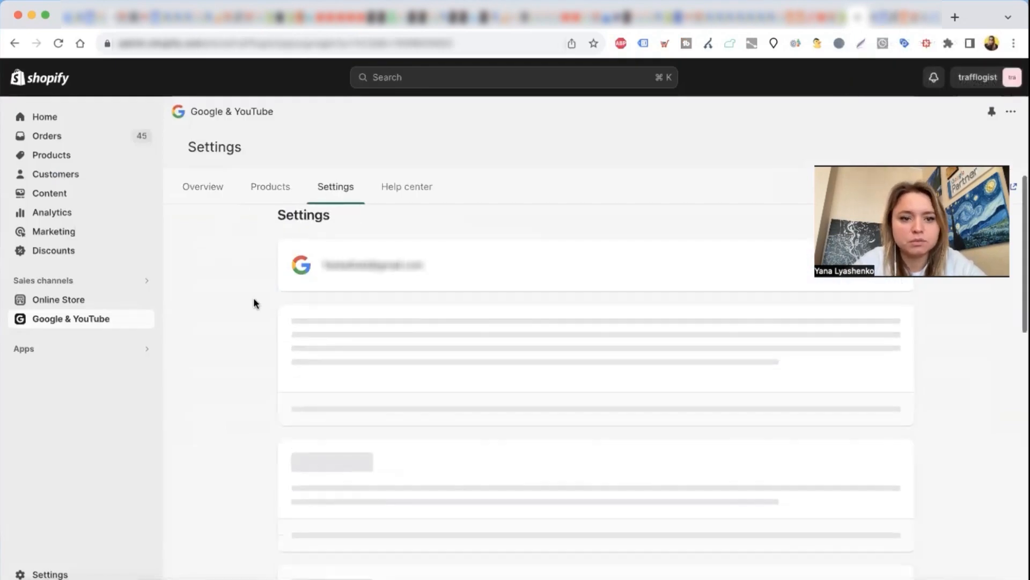
pyautogui.click(209, 189)
pyautogui.scroll(-5, 233, 252)
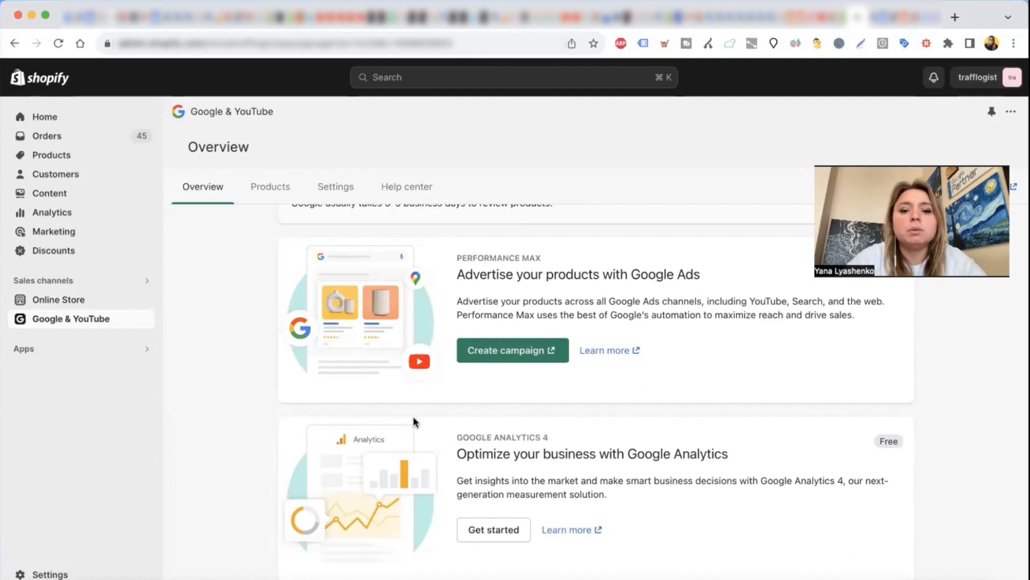
pyautogui.scroll(5, 413, 421)
pyautogui.scroll(-3, 408, 440)
pyautogui.scroll(-1, 400, 460)
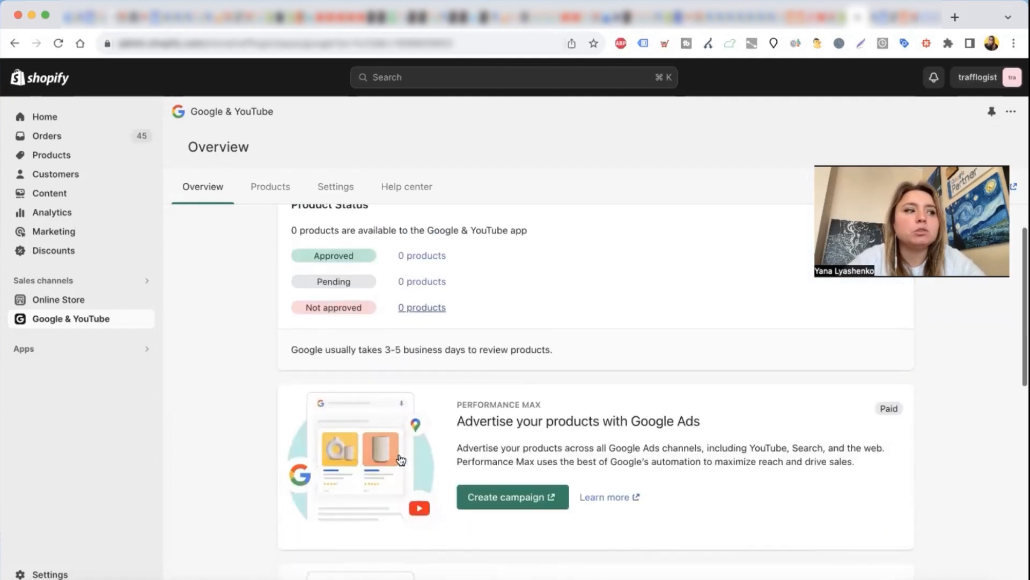
pyautogui.scroll(-3, 419, 411)
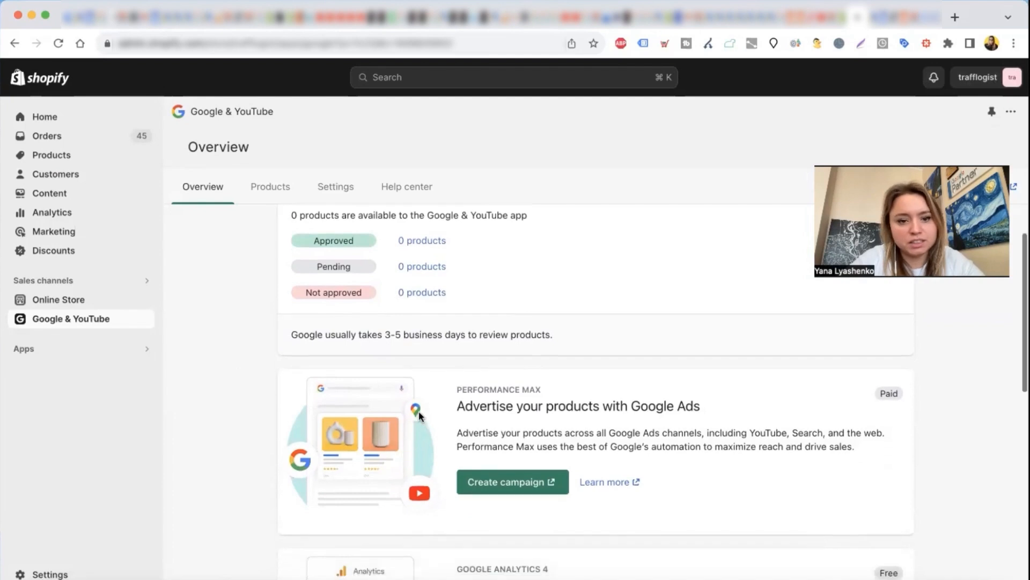
pyautogui.scroll(-3, 456, 322)
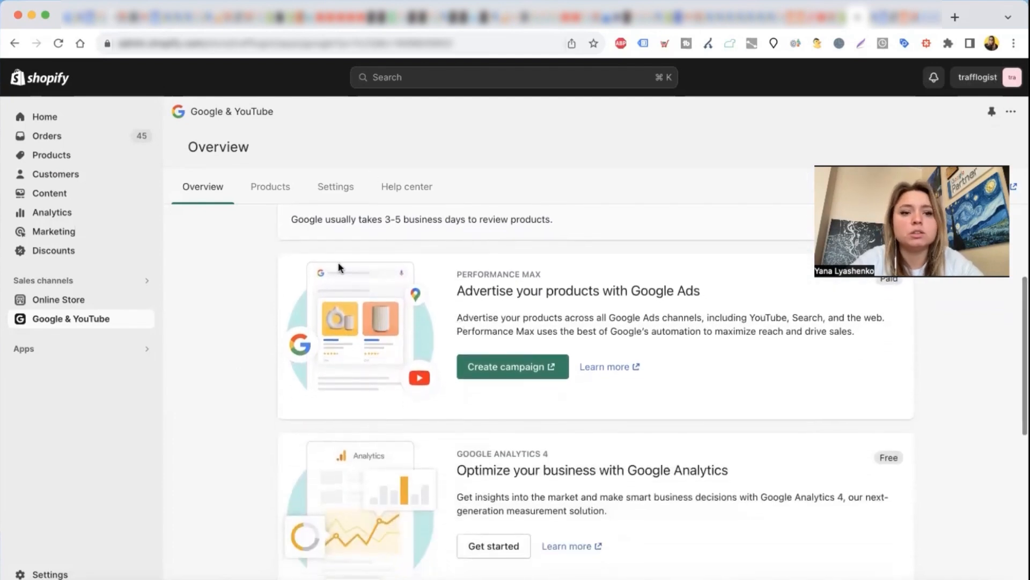
# - Start creating a Performance Max campaign from Shopify and review its product, Google Ads account, daily budget and name settings
pyautogui.click(495, 375)
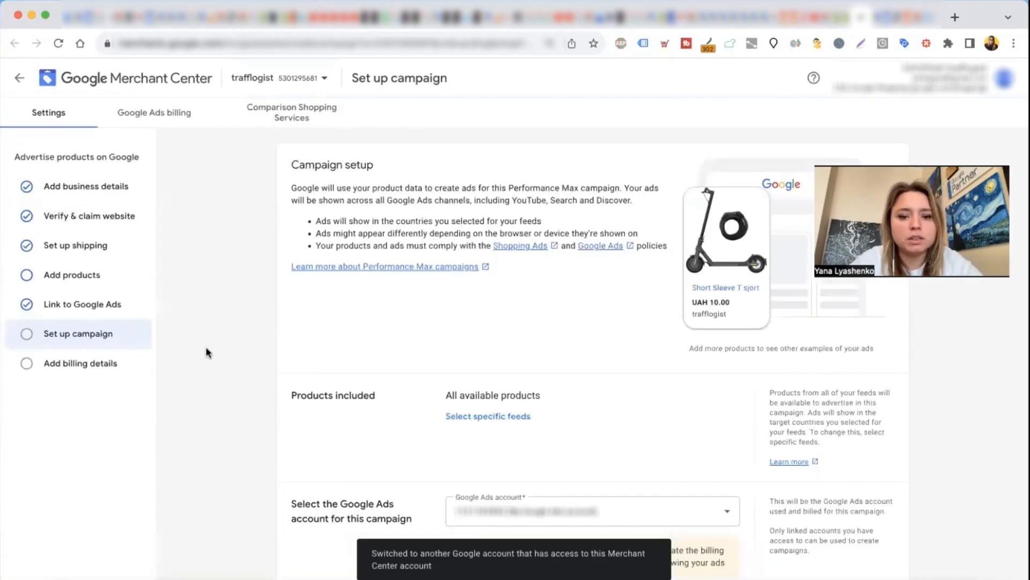
pyautogui.scroll(-5, 206, 350)
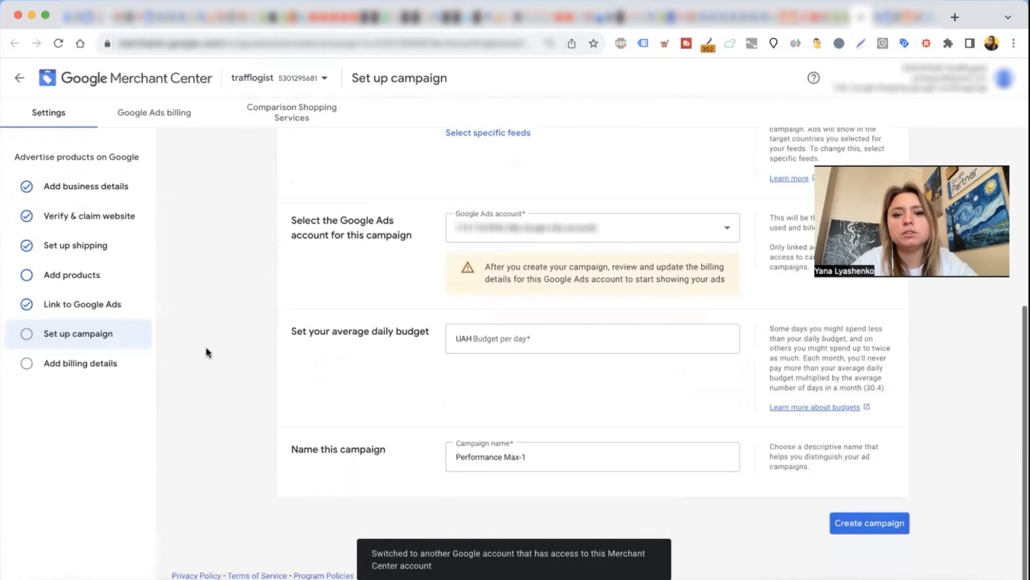
pyautogui.scroll(2, 442, 320)
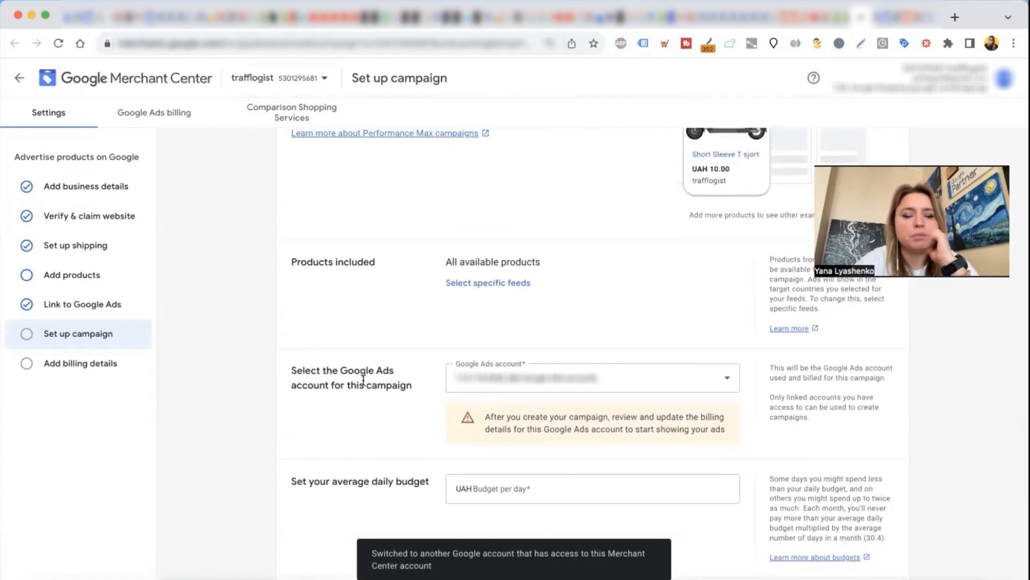
pyautogui.scroll(-3, 364, 380)
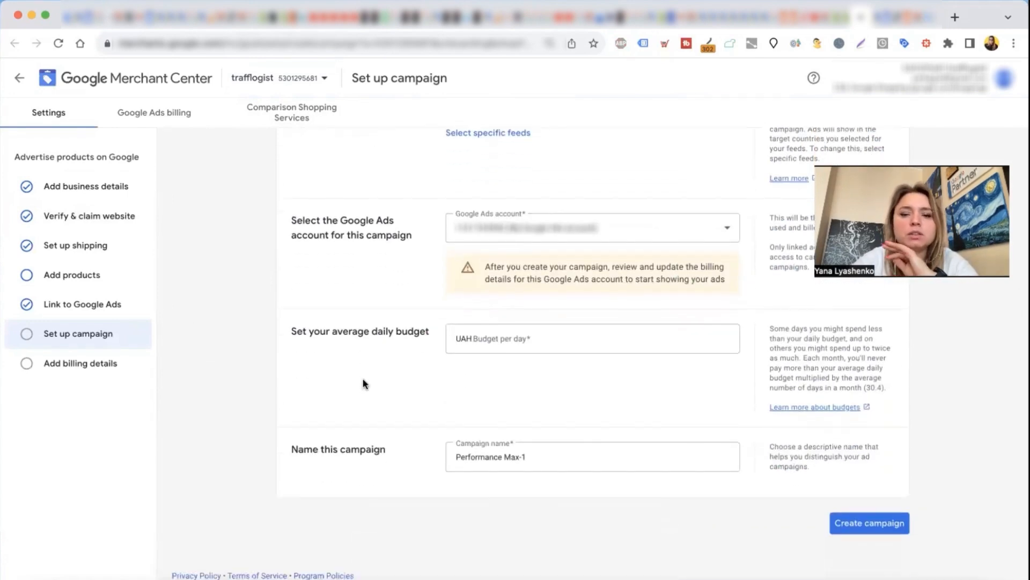
# - Continue the Shopping ads setup from Merchant Center's ad campaigns and look over the campaign setup form again
pyautogui.click(885, 22)
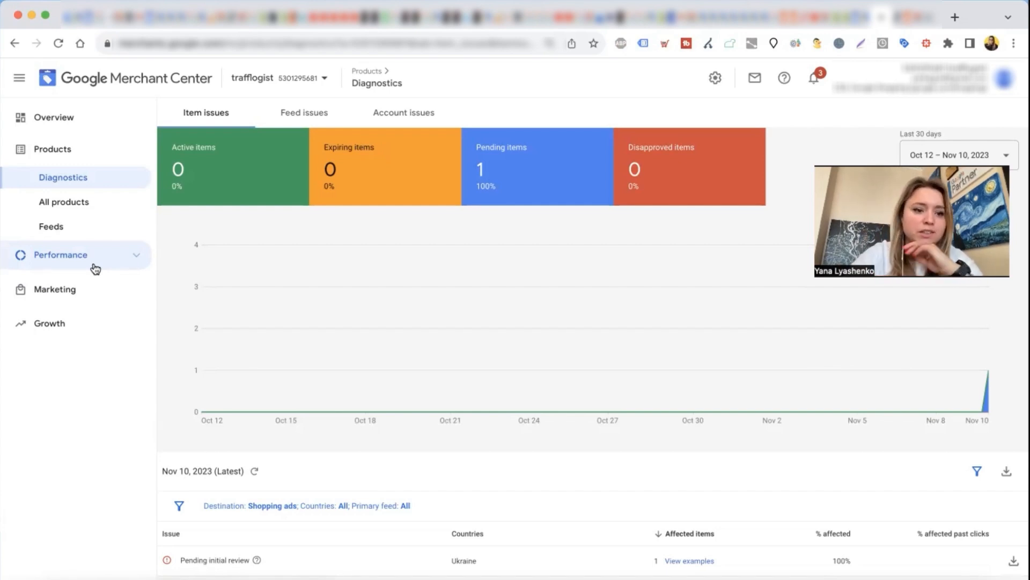
pyautogui.click(78, 292)
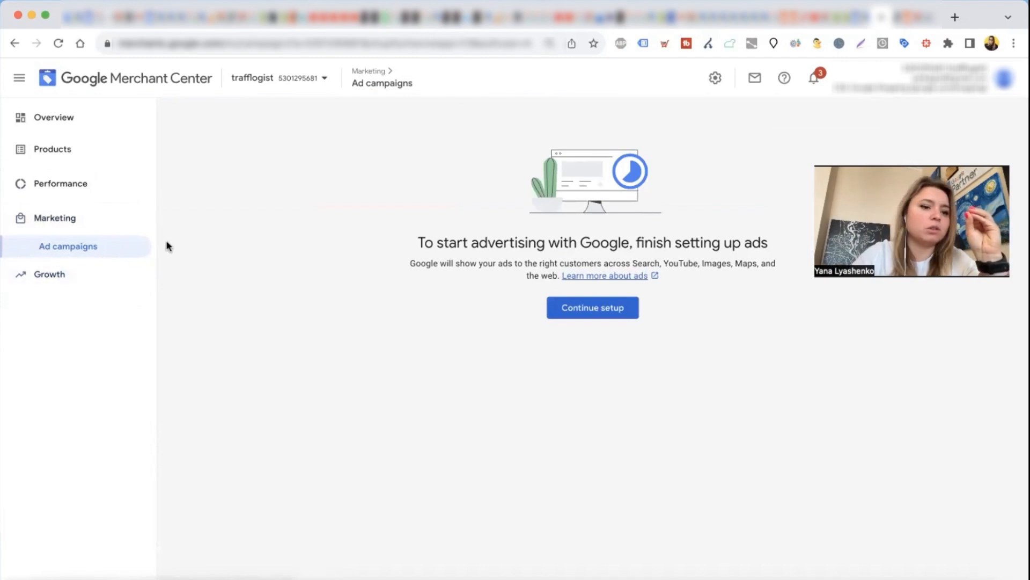
pyautogui.click(592, 308)
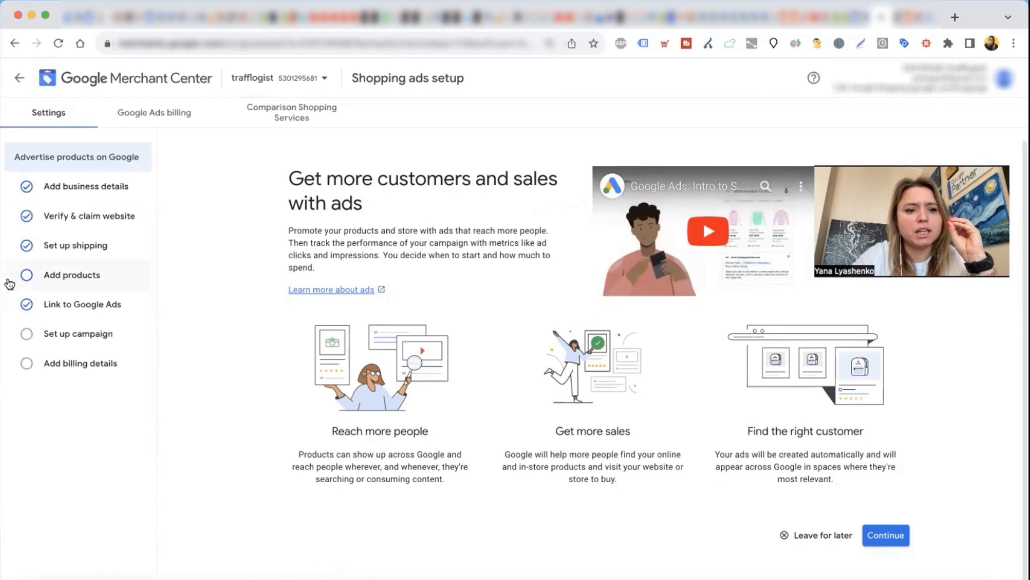
pyautogui.click(886, 536)
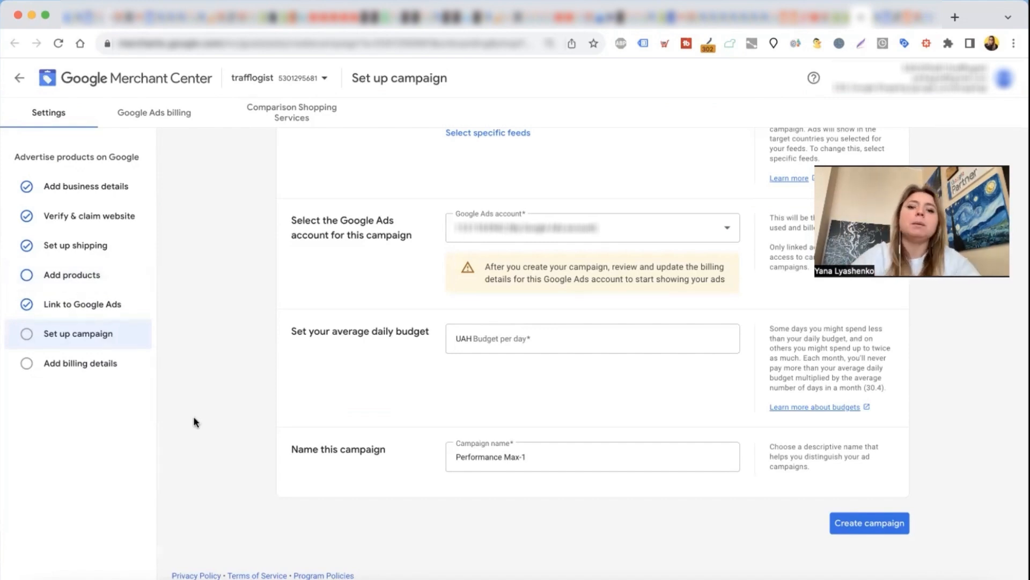
pyautogui.scroll(1, 317, 481)
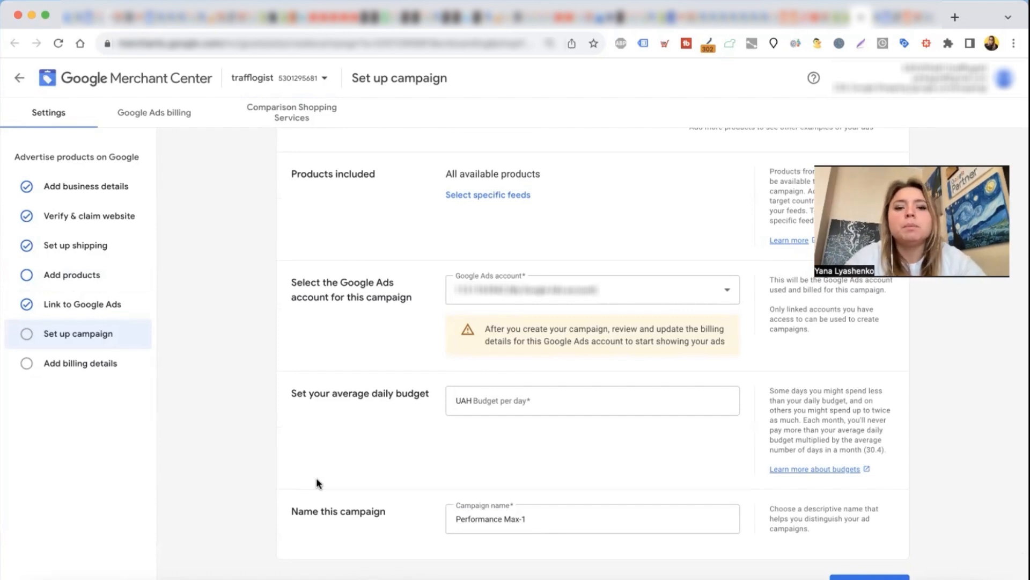
# - Check the option to limit the campaign's products to specific feeds by feed label, and return to using all feeds
pyautogui.scroll(4, 296, 414)
pyautogui.scroll(-5, 297, 414)
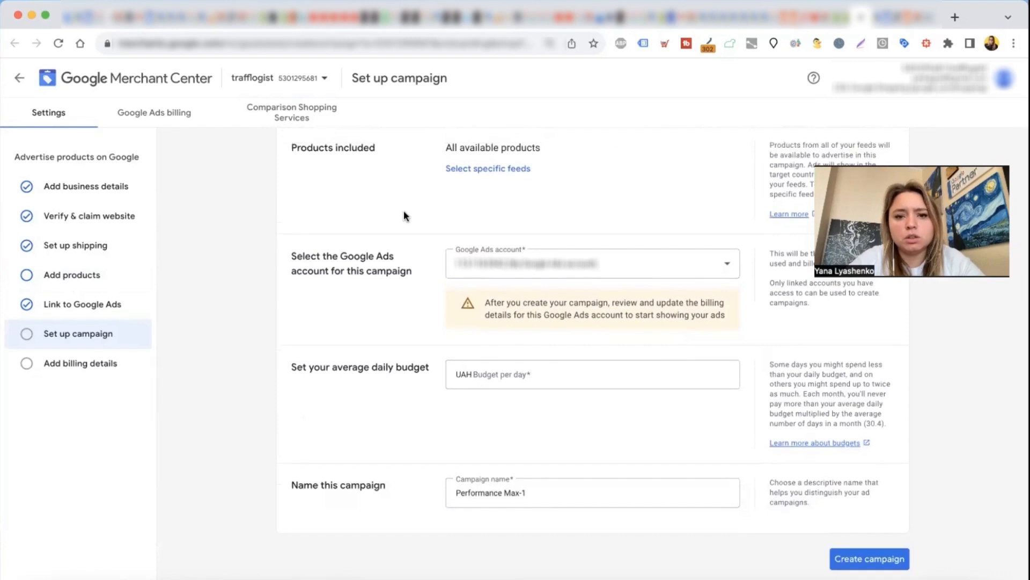
pyautogui.click(501, 172)
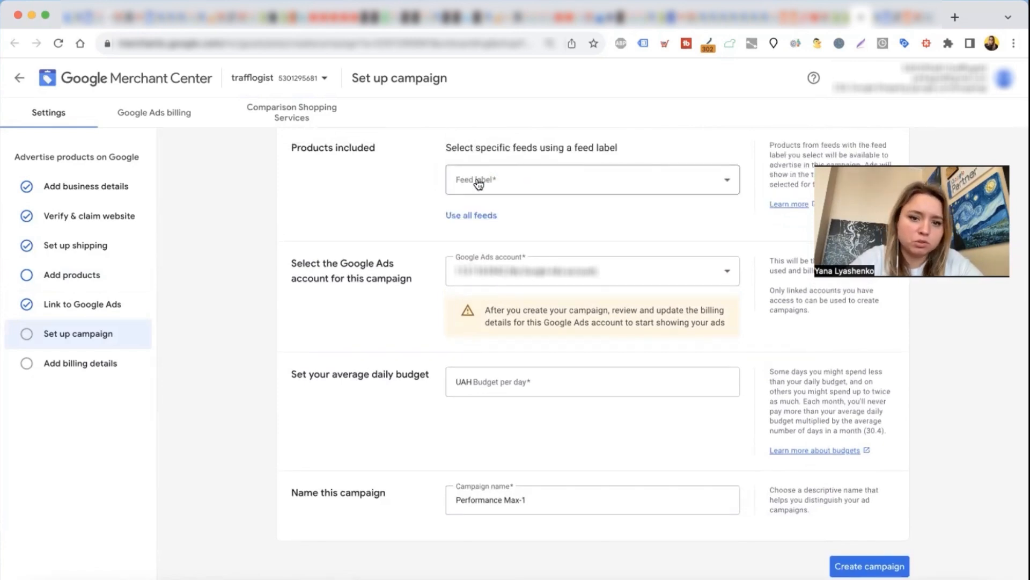
pyautogui.click(479, 184)
pyautogui.click(381, 204)
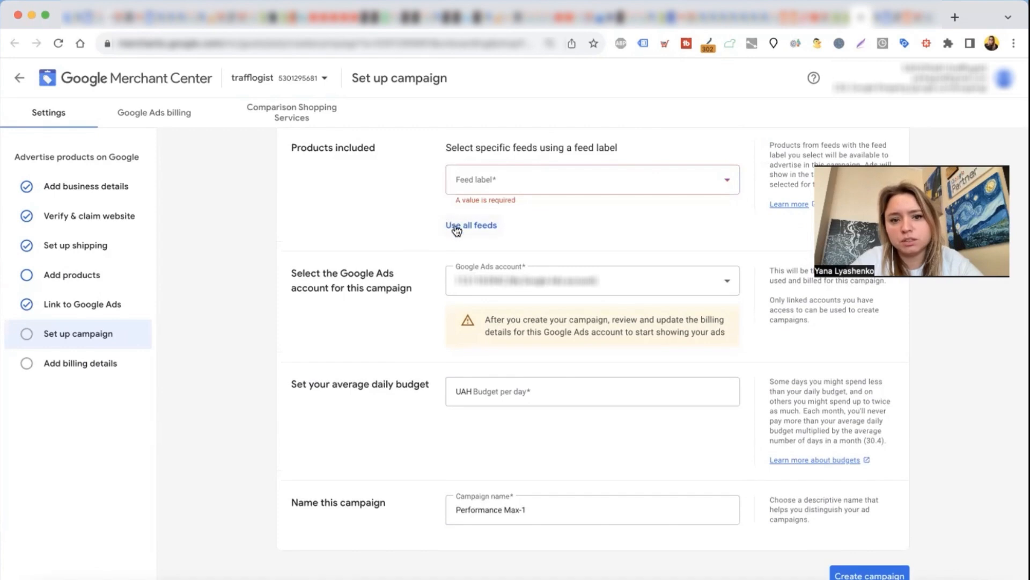
pyautogui.click(455, 225)
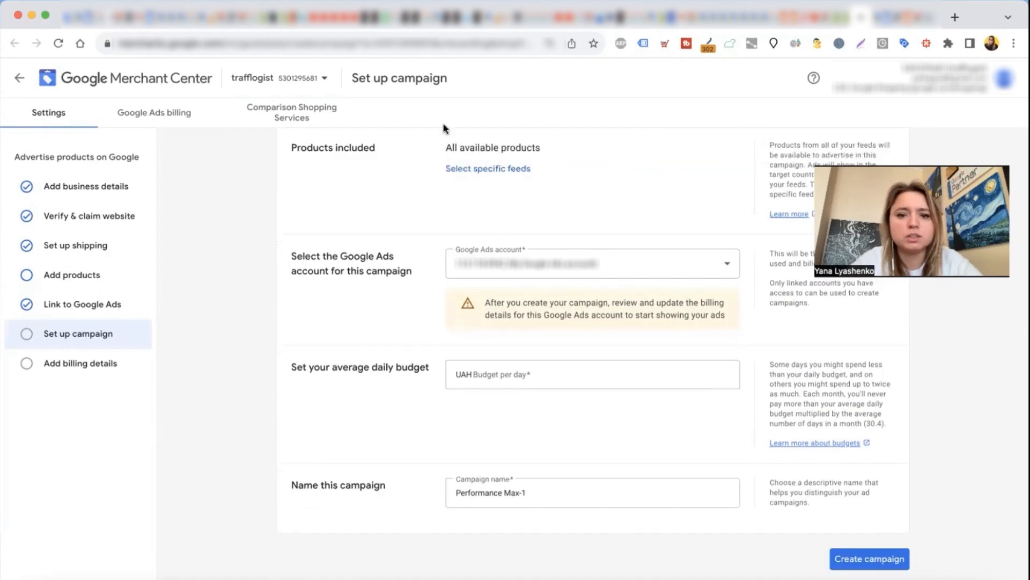
# - Review the campaign's Google Ads account selection, check the Google Ads account overview, and return to the Merchant Center campaign form
pyautogui.scroll(-1, 374, 285)
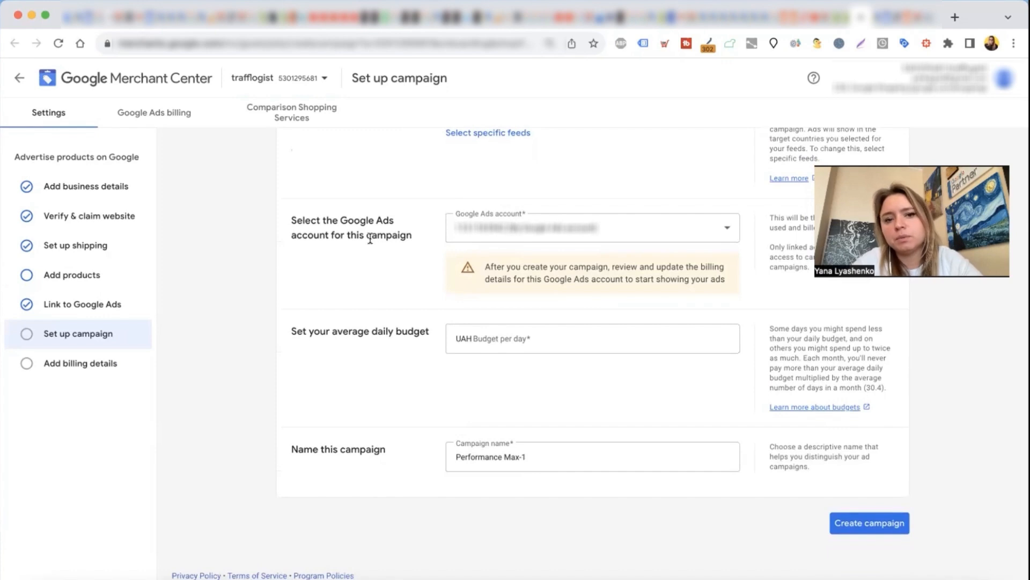
pyautogui.moveTo(291, 221); pyautogui.dragTo(413, 239)
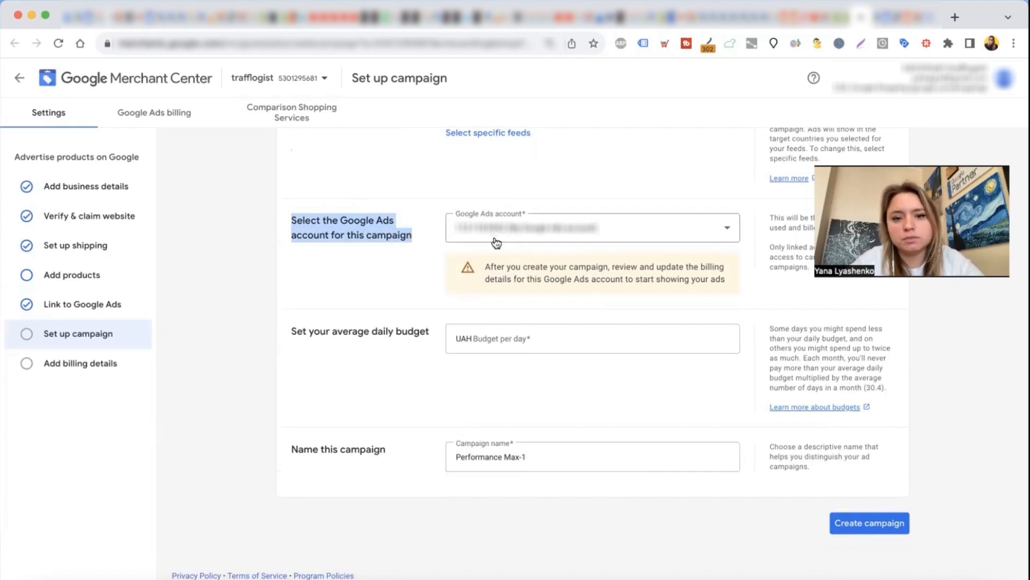
pyautogui.click(876, 20)
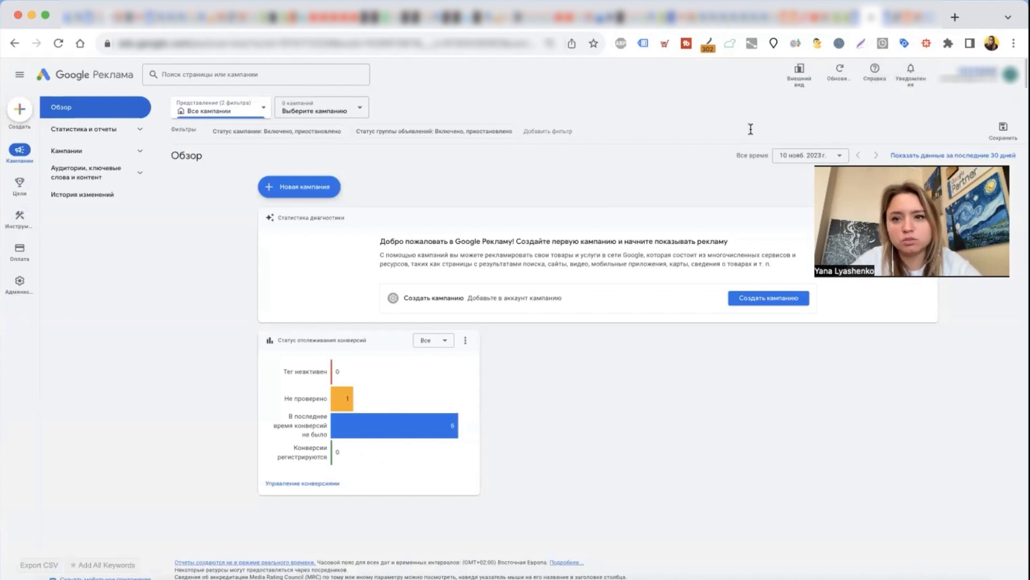
pyautogui.click(856, 21)
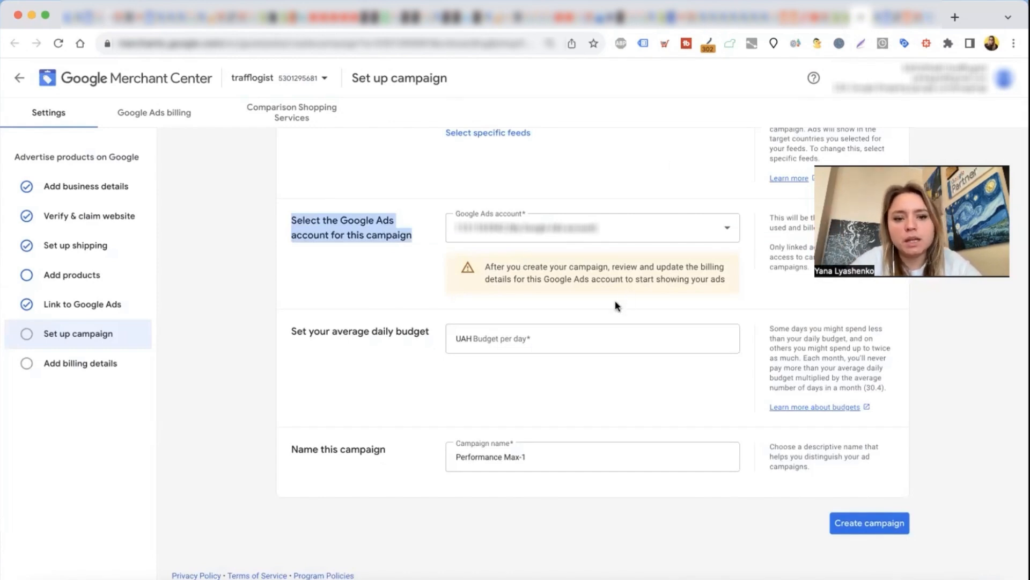
# - Set the campaign's average daily budget to UAH 400 and check the suggested daily minimum
pyautogui.click(594, 333)
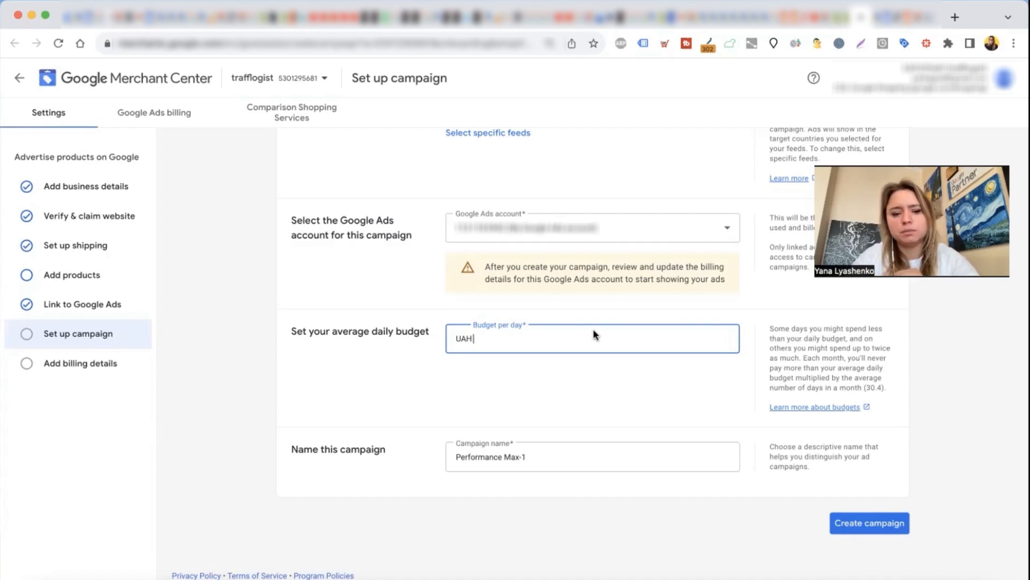
pyautogui.write('4')
pyautogui.press('BackSpace')
pyautogui.write('400')
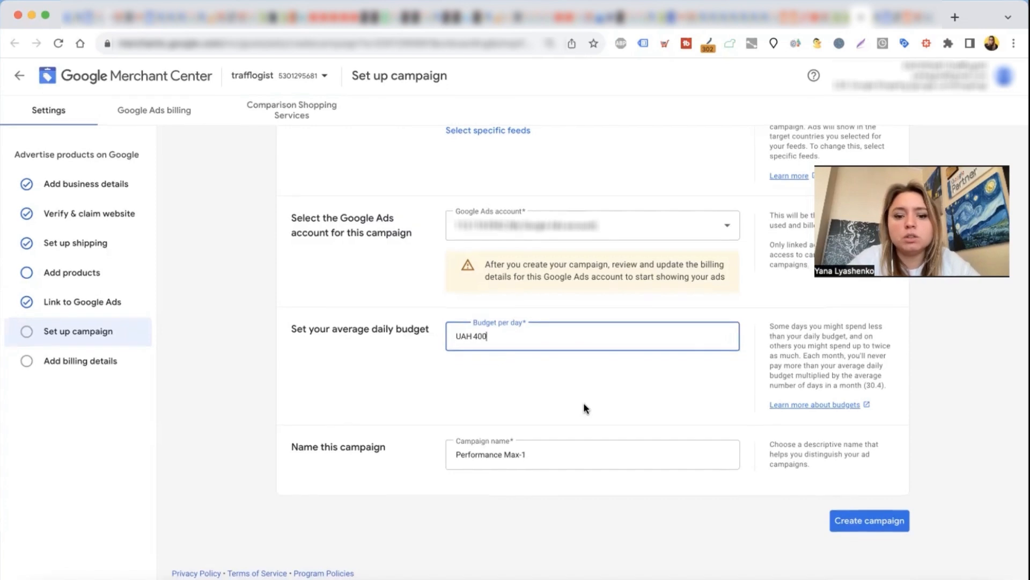
pyautogui.click(333, 460)
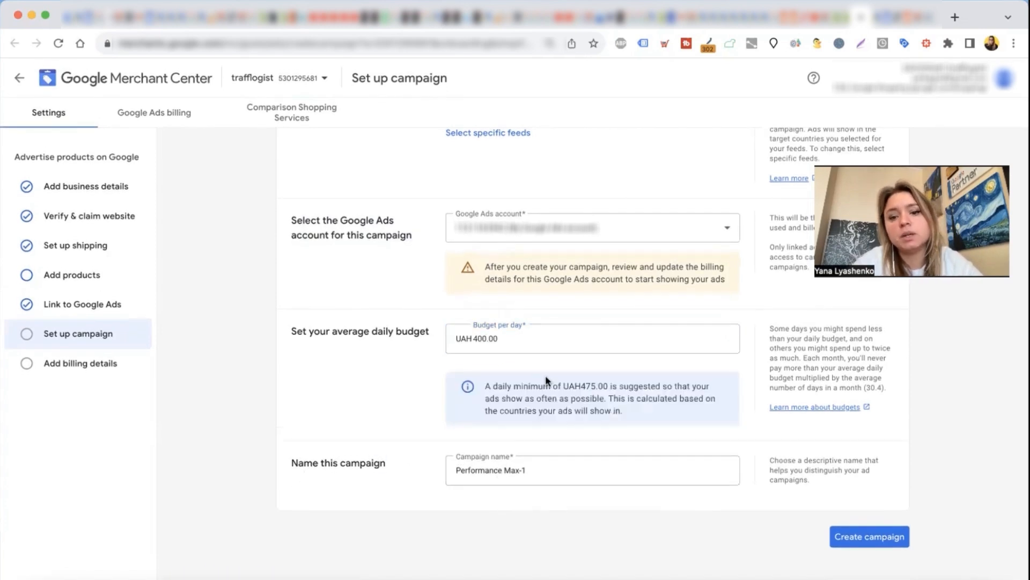
pyautogui.moveTo(563, 386); pyautogui.dragTo(610, 384)
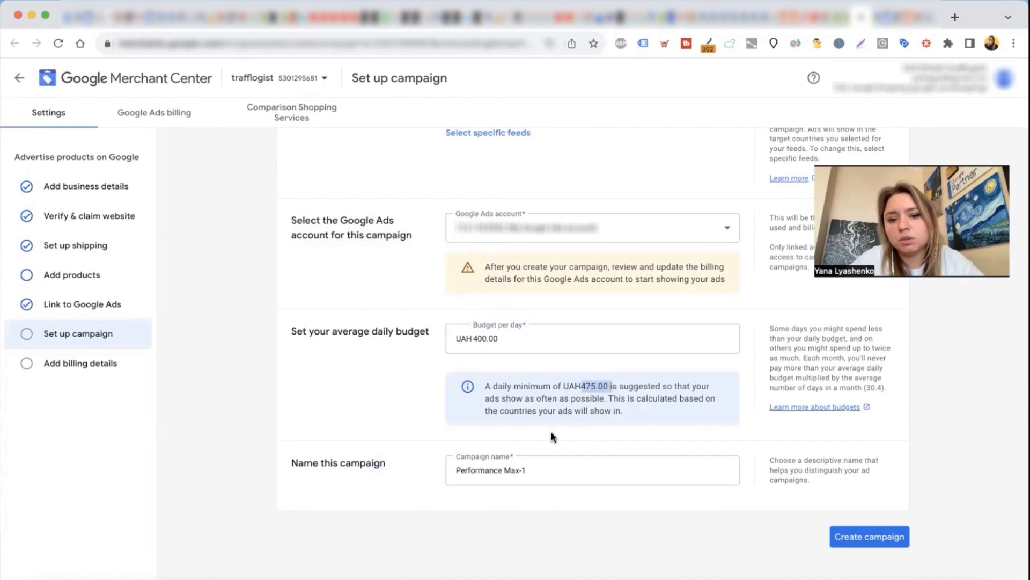
# - Name the campaign Performance Max-1, create it, and continue to the billing details
pyautogui.moveTo(293, 462); pyautogui.dragTo(395, 468)
pyautogui.click(543, 467)
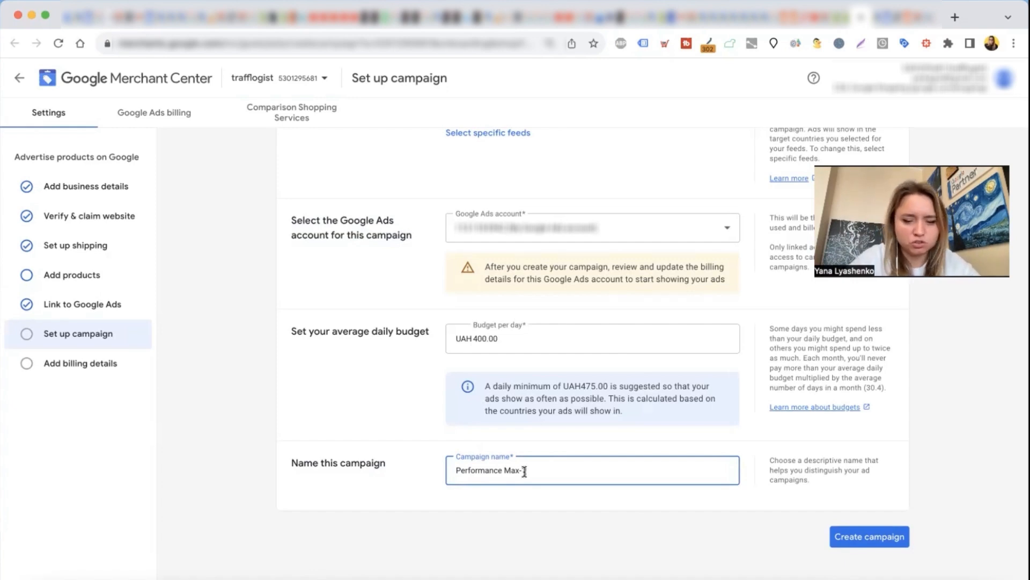
pyautogui.write('1')
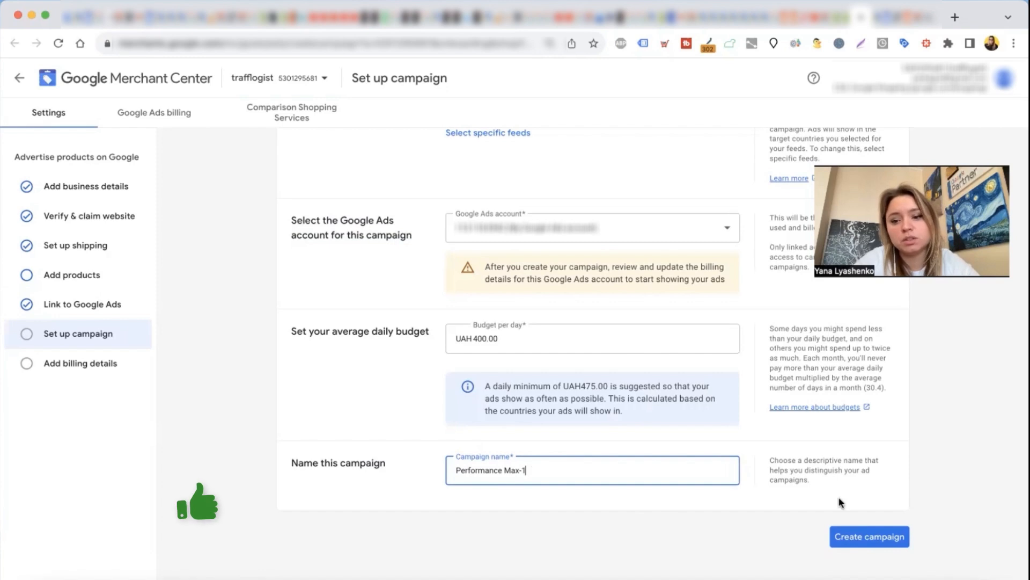
pyautogui.click(854, 538)
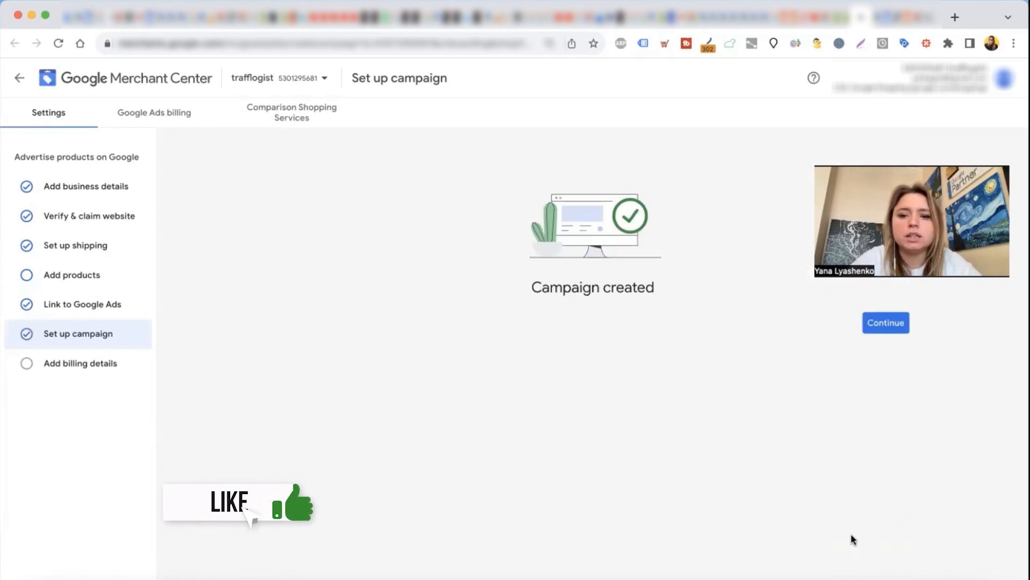
pyautogui.click(876, 327)
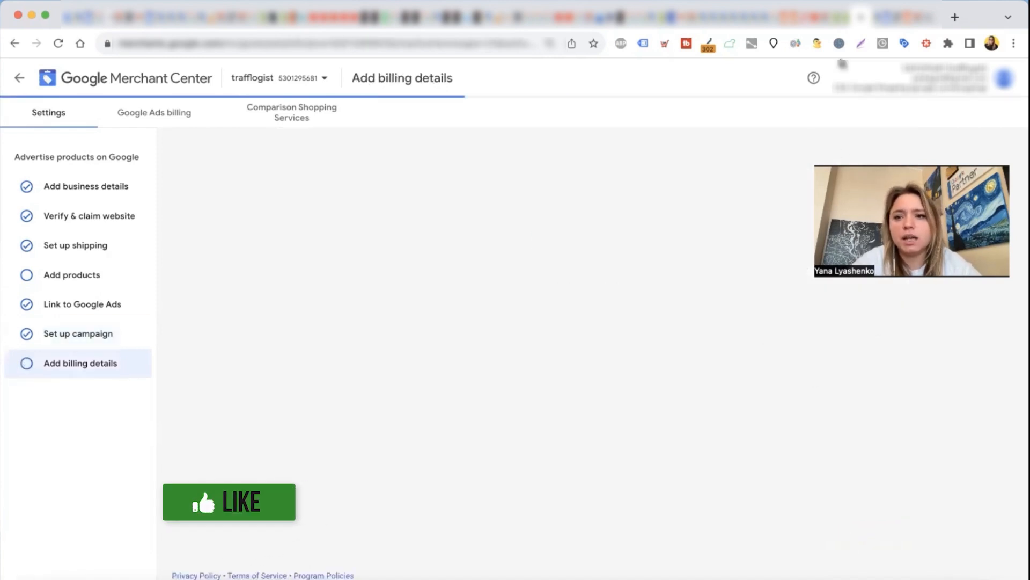
# - Switch to Google Ads, reload the account, open the Performance Max-1 campaign and check its status options
pyautogui.click(878, 29)
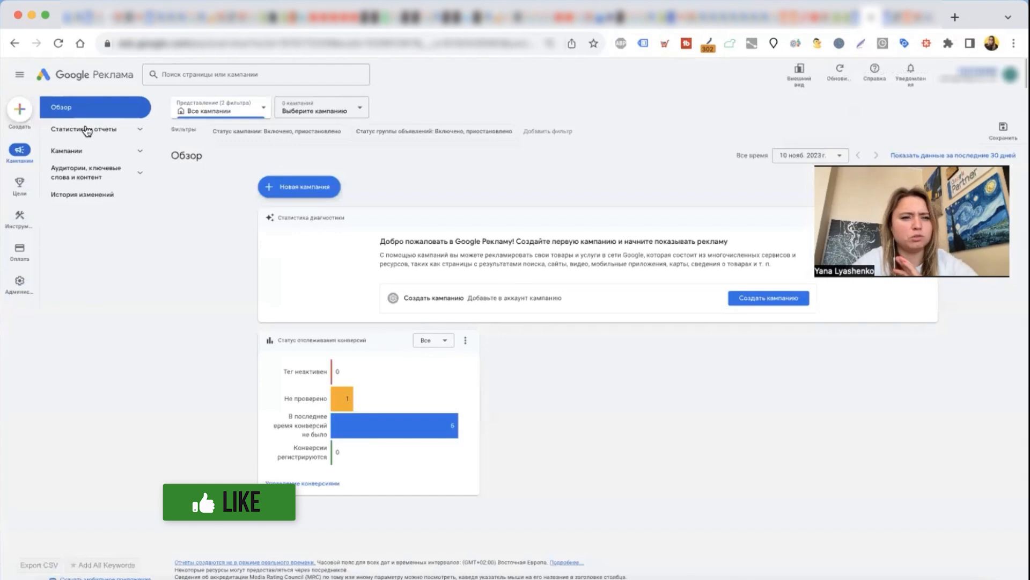
pyautogui.click(59, 44)
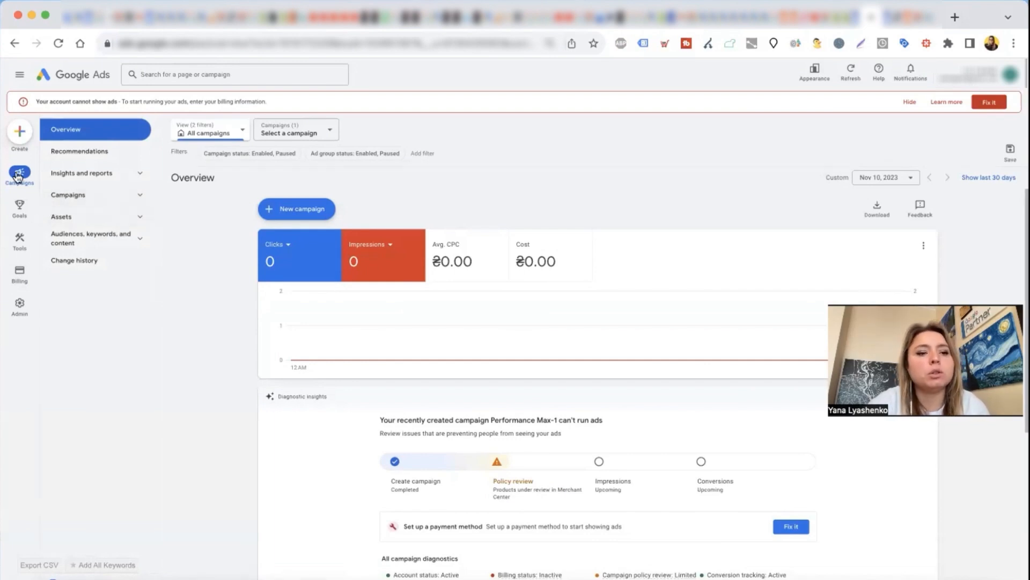
pyautogui.click(71, 199)
pyautogui.click(78, 223)
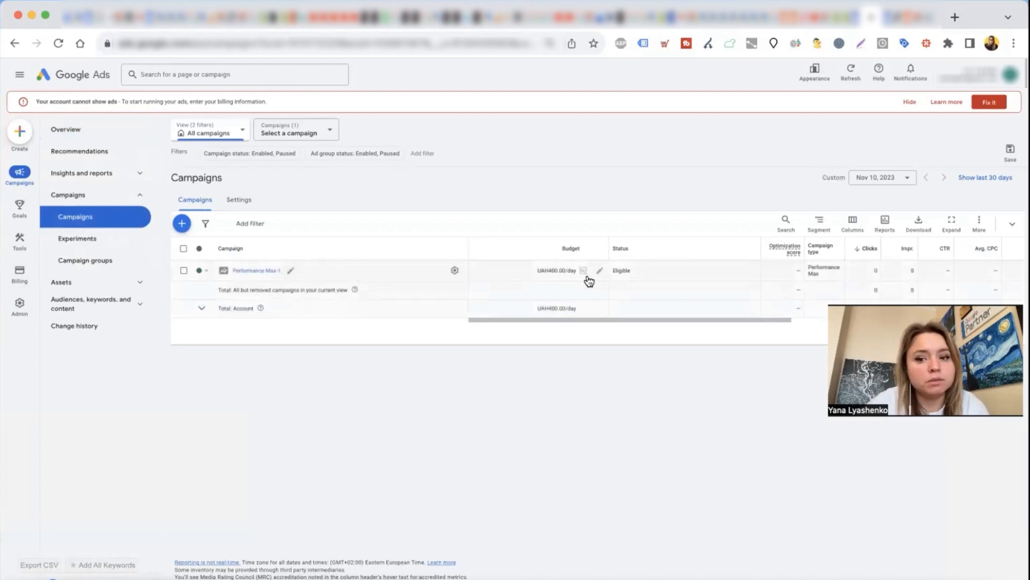
pyautogui.click(246, 273)
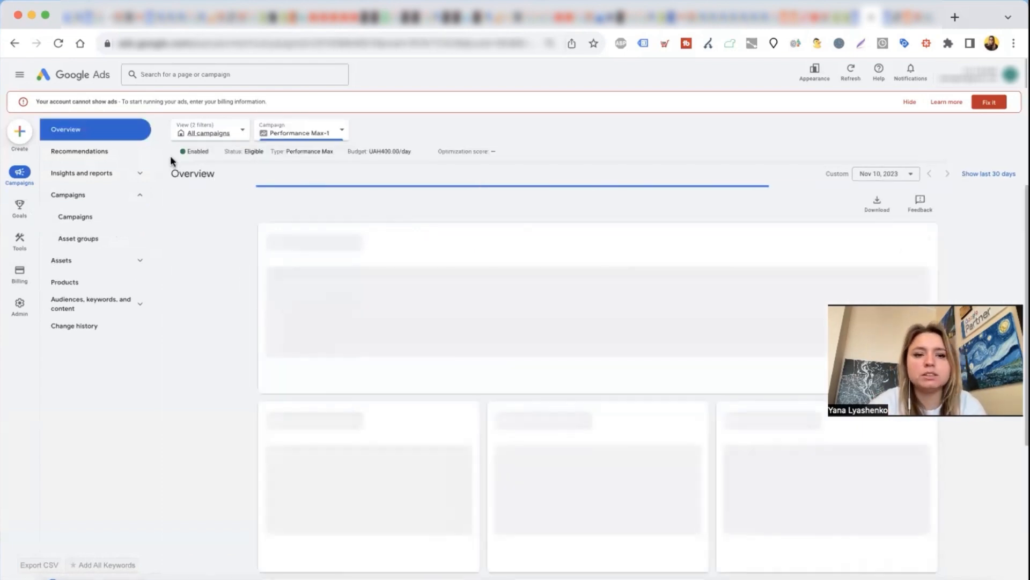
pyautogui.click(199, 152)
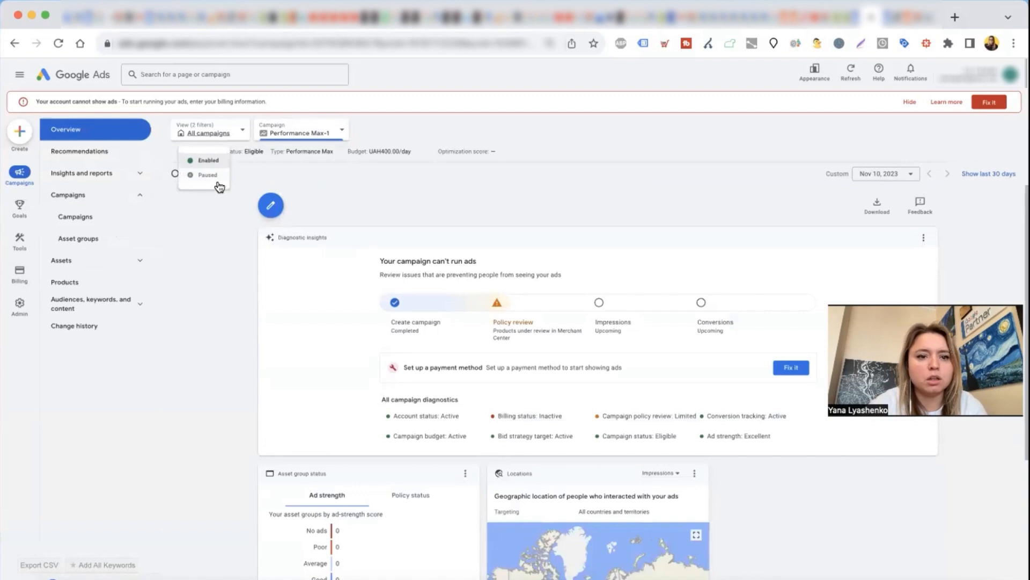
pyautogui.click(430, 212)
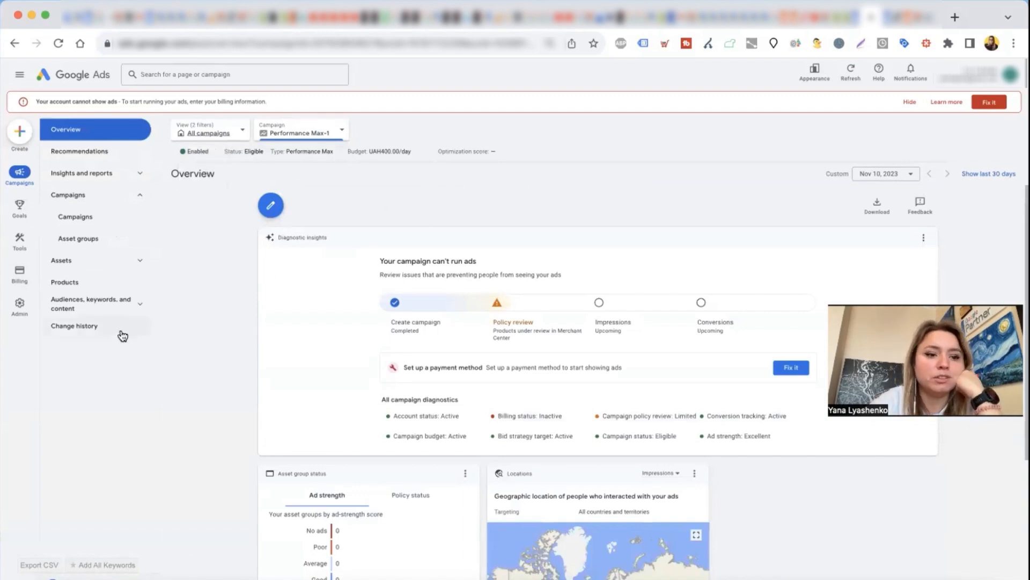
# - Edit the Performance Max-1 campaign's settings to target Ukraine as its location, and save the change
pyautogui.click(271, 209)
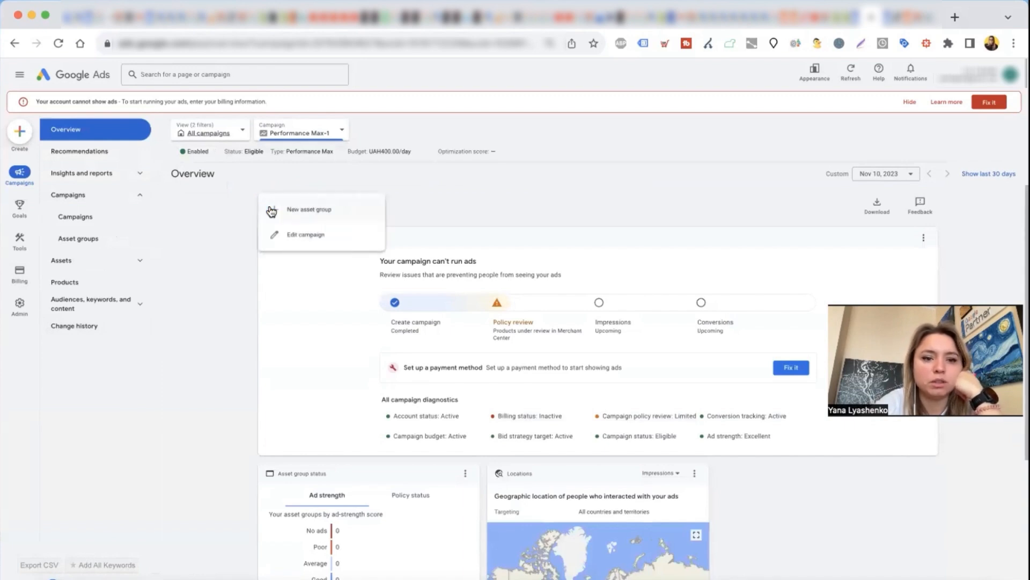
pyautogui.click(316, 239)
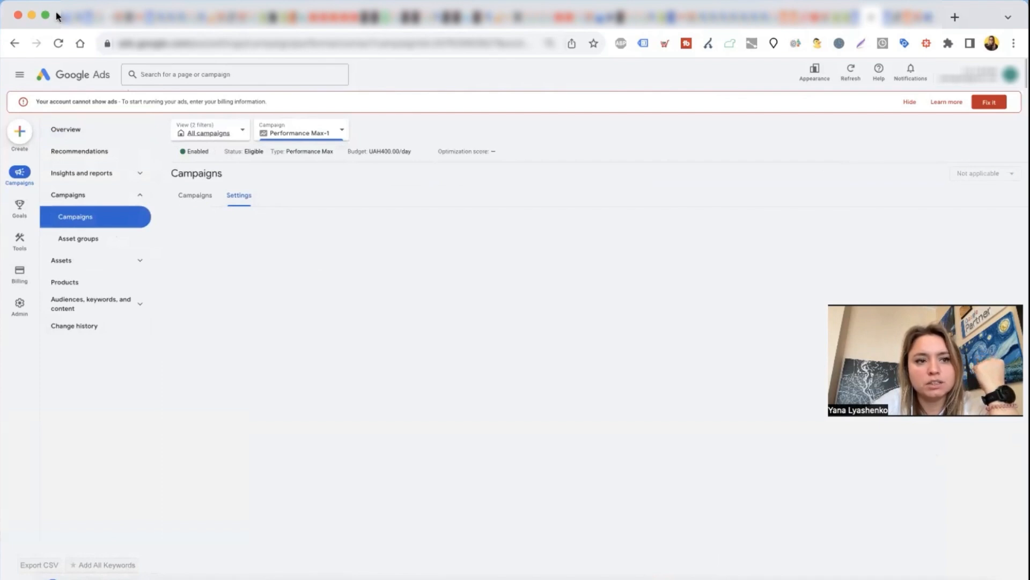
pyautogui.scroll(-2, 301, 355)
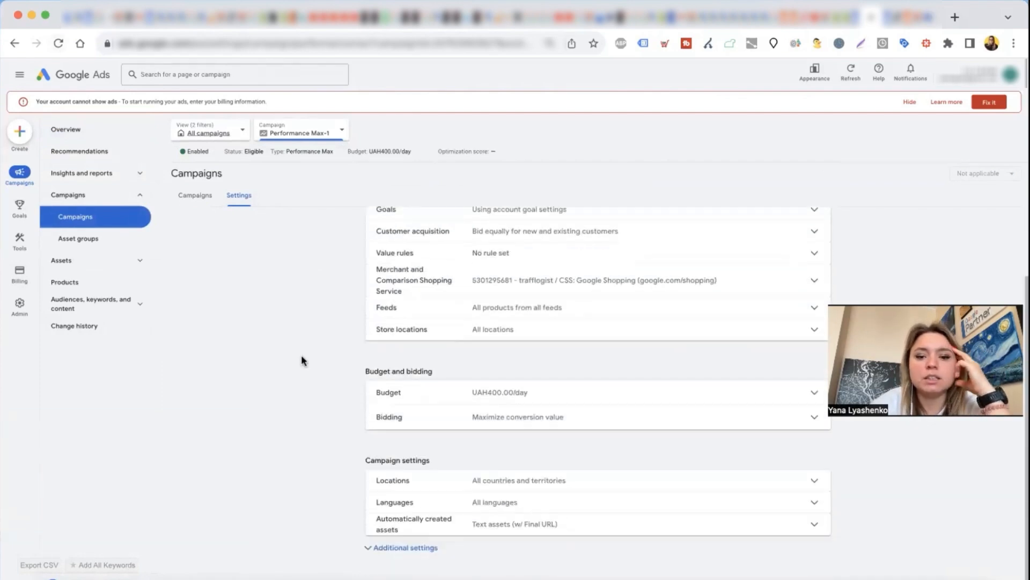
pyautogui.click(424, 480)
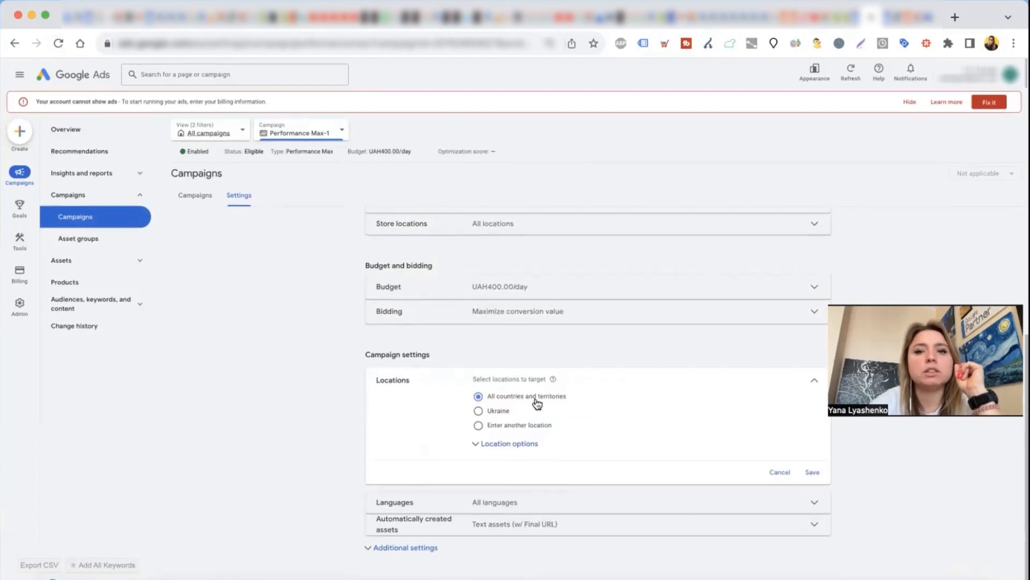
pyautogui.click(479, 412)
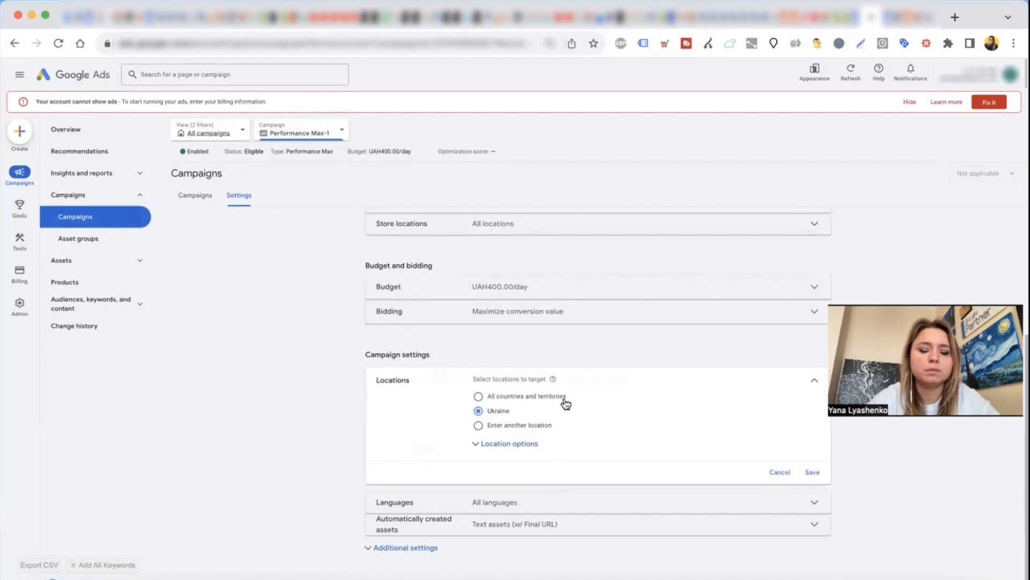
pyautogui.click(811, 475)
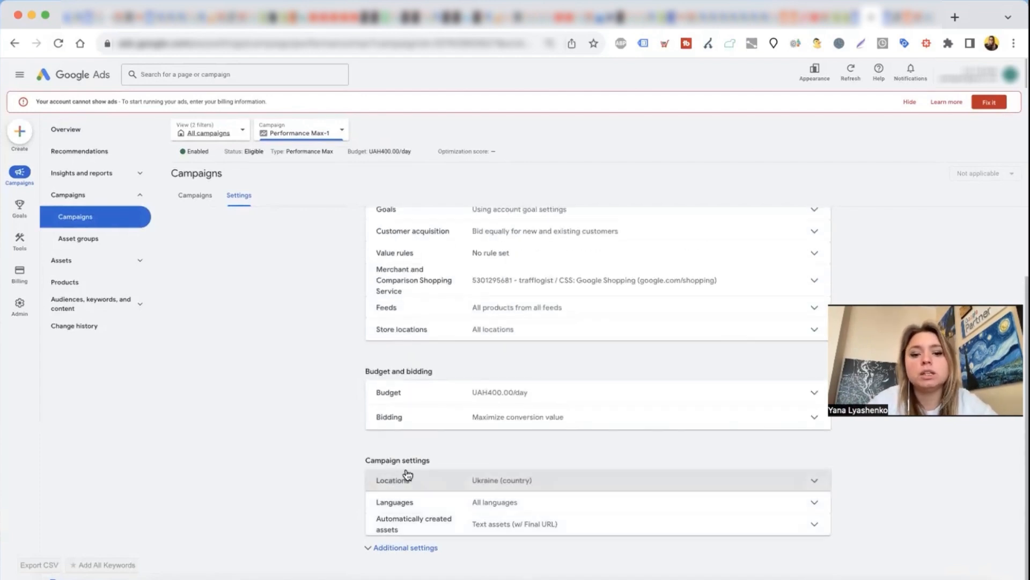
# - Look over the campaign's language options without changing them, and expand the additional settings
pyautogui.click(424, 504)
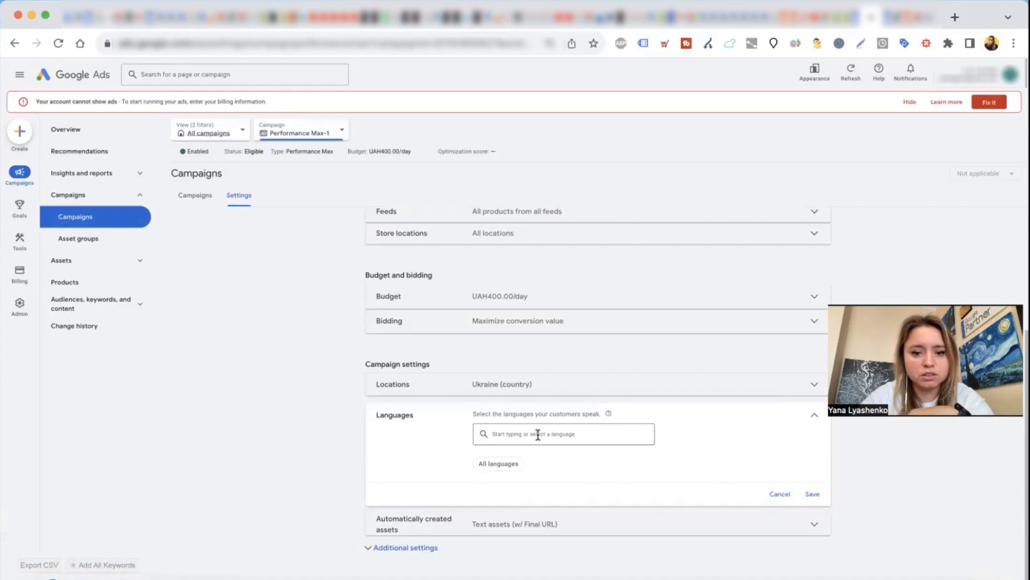
pyautogui.click(778, 494)
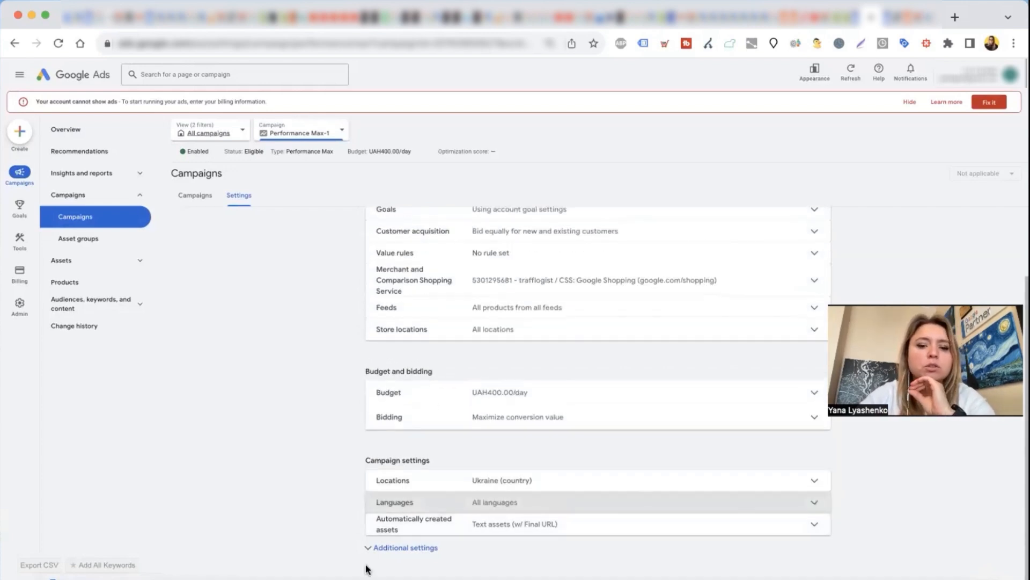
pyautogui.click(373, 546)
pyautogui.scroll(-2, 339, 541)
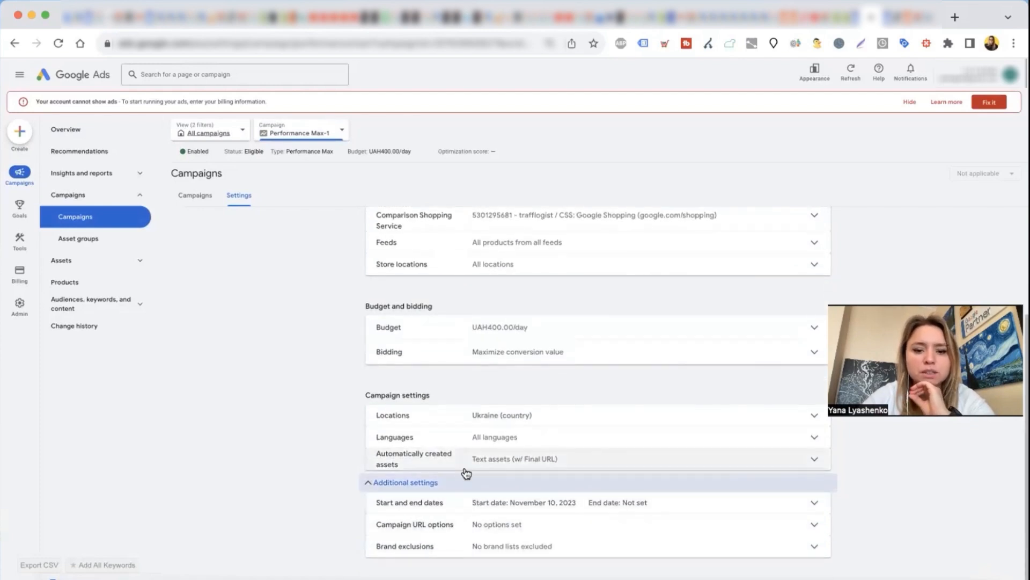
# - Review the automatically created assets options and the URL exclusion form, and close the form without adding any URLs
pyautogui.click(395, 460)
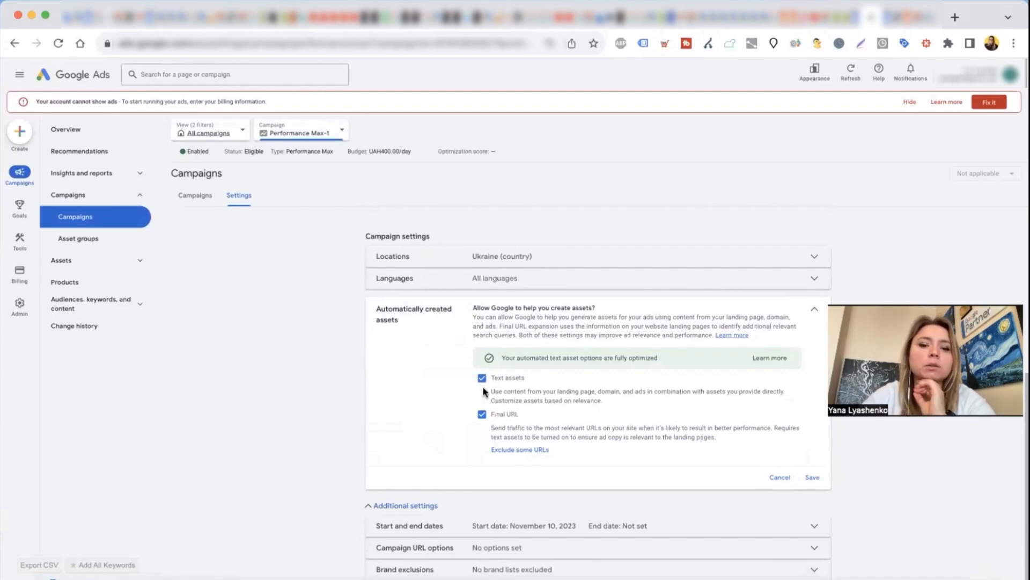
pyautogui.click(533, 453)
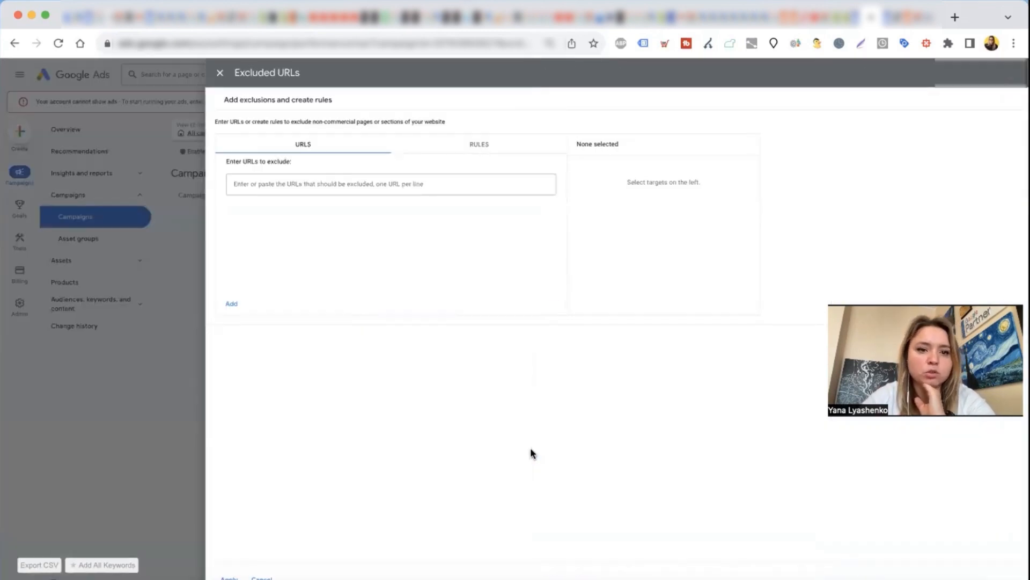
pyautogui.click(270, 191)
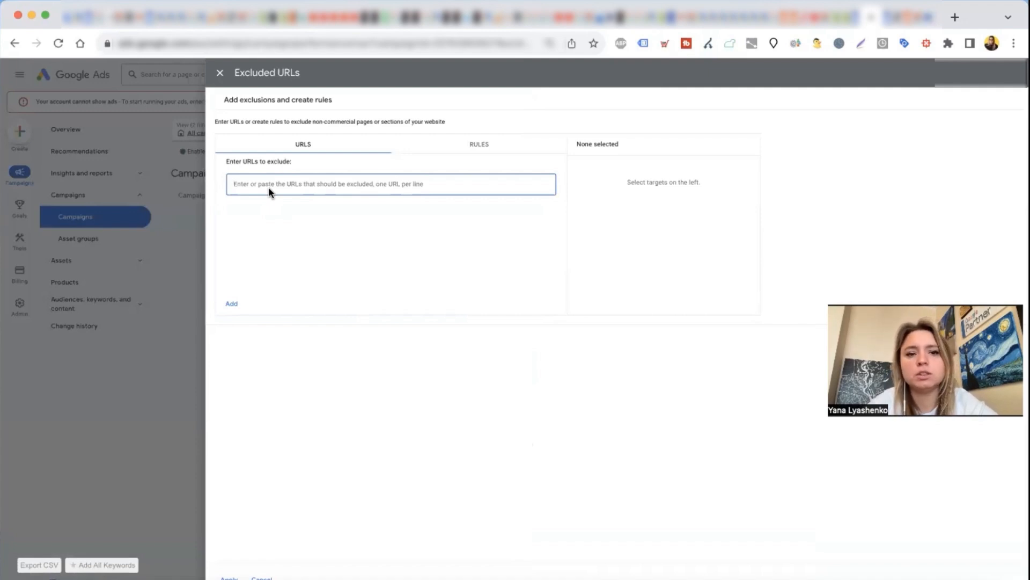
pyautogui.click(219, 73)
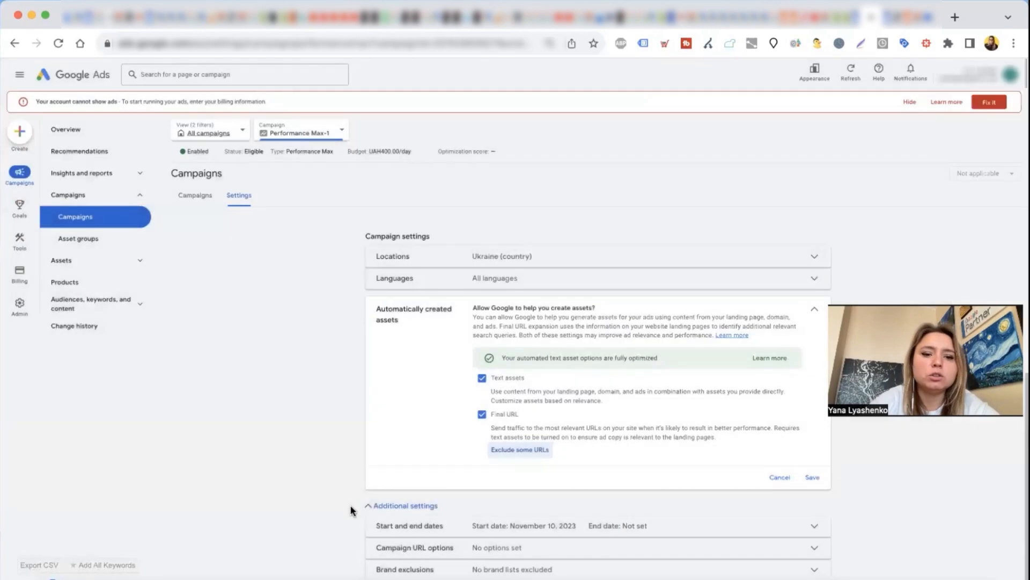
# - Turn off the automatically created text assets and final URL options for the campaign, and save the change
pyautogui.moveTo(377, 301); pyautogui.dragTo(631, 445)
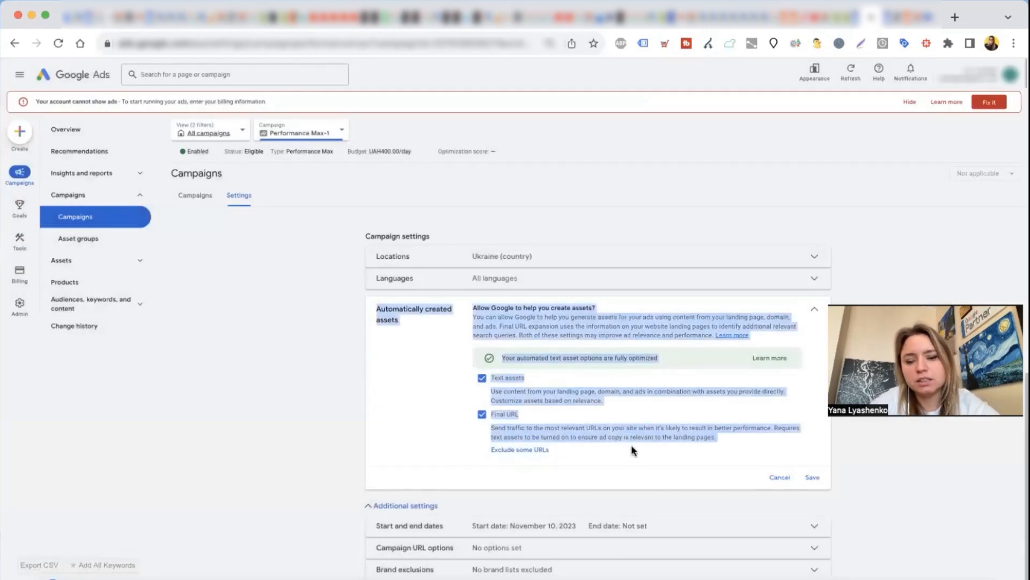
pyautogui.click(304, 405)
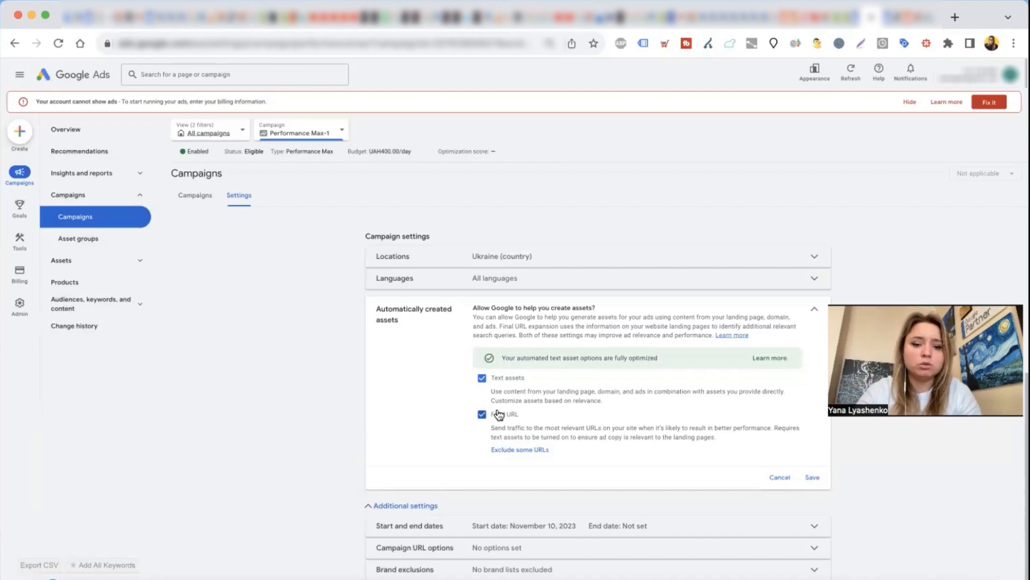
pyautogui.click(482, 379)
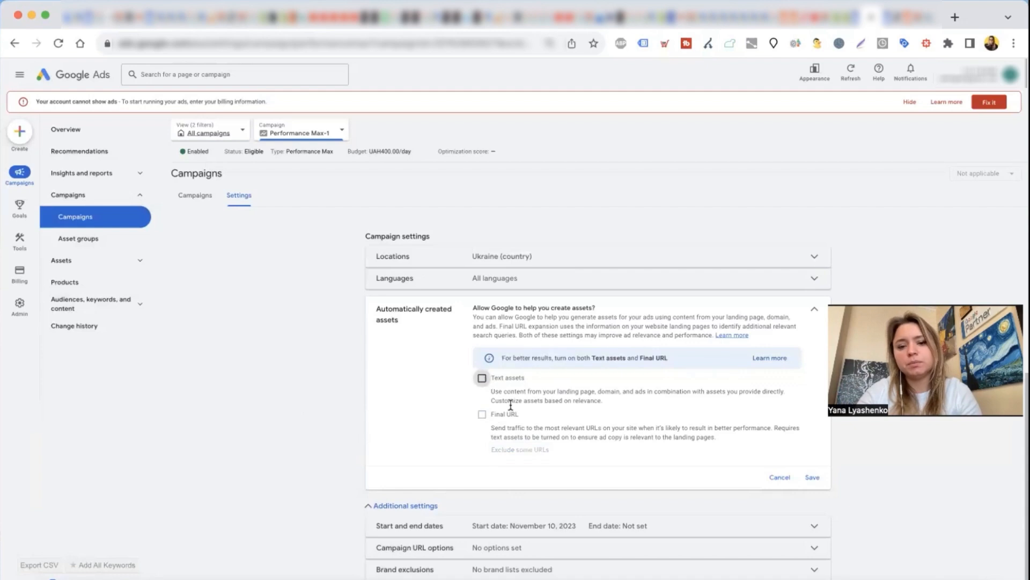
pyautogui.click(812, 477)
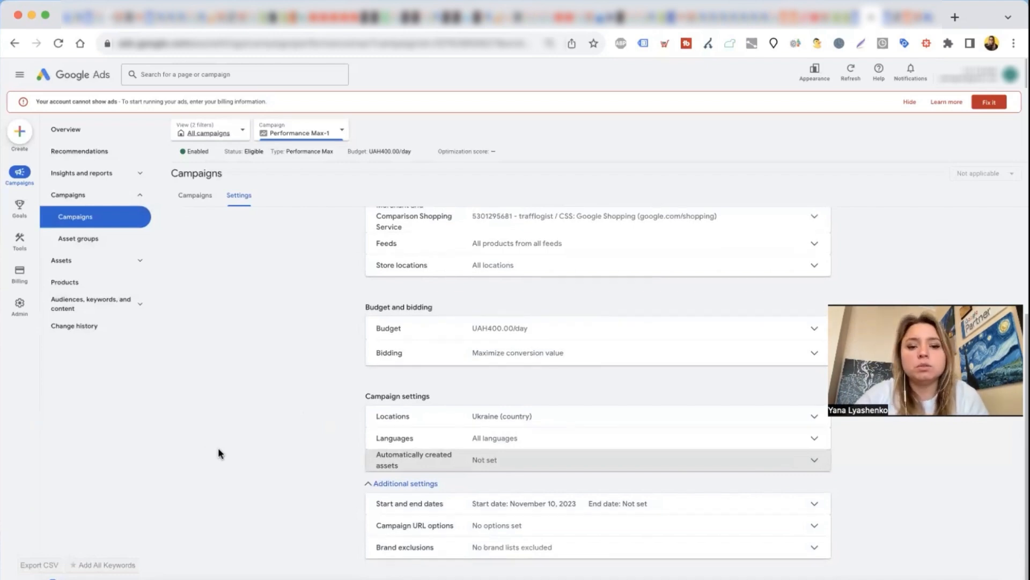
# - Switch the campaign to campaign-specific goal settings with Purchases (Website) as its only goal, and save
pyautogui.scroll(2, 218, 449)
pyautogui.scroll(3, 292, 393)
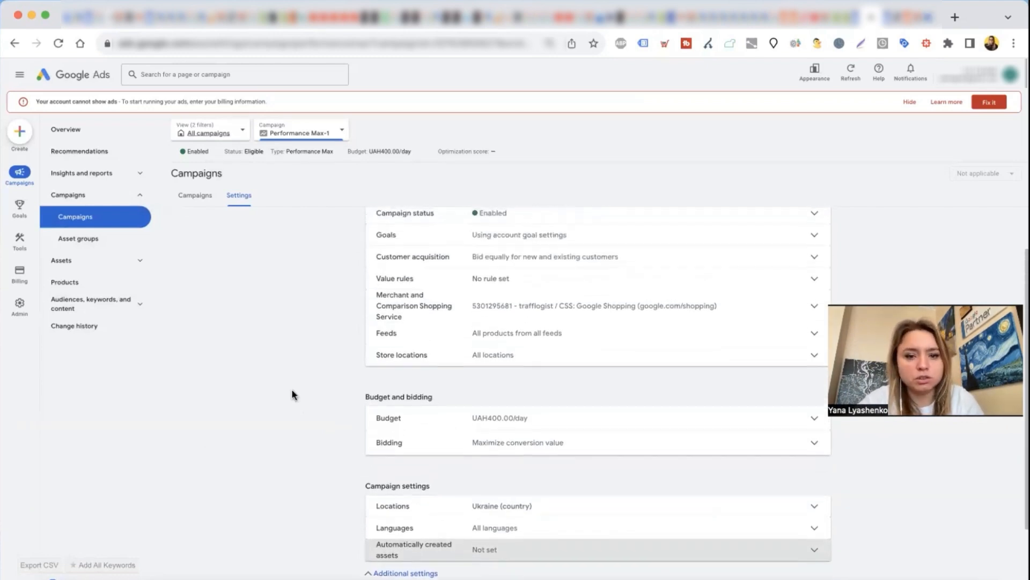
pyautogui.click(474, 237)
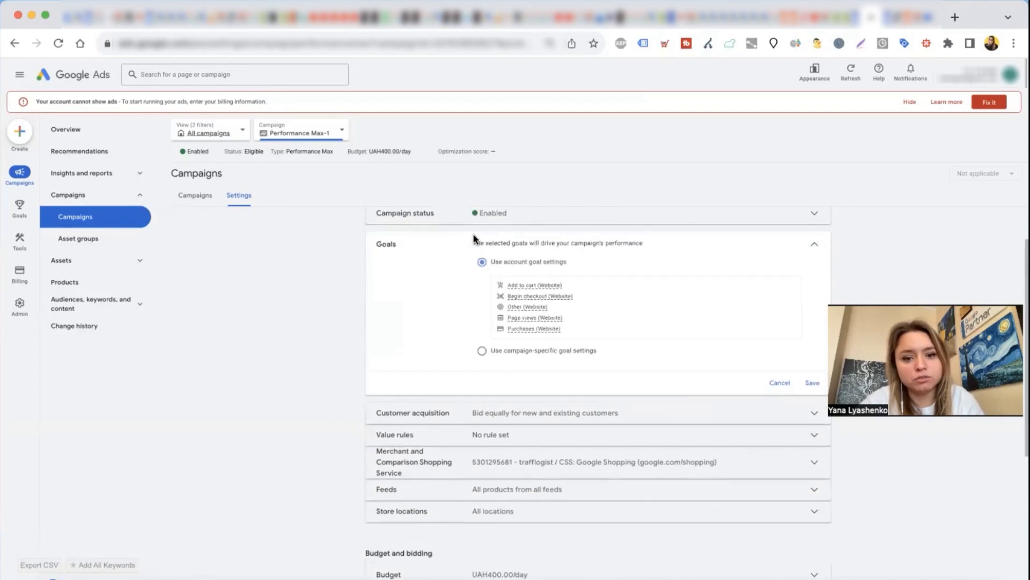
pyautogui.click(482, 351)
pyautogui.scroll(-3, 456, 365)
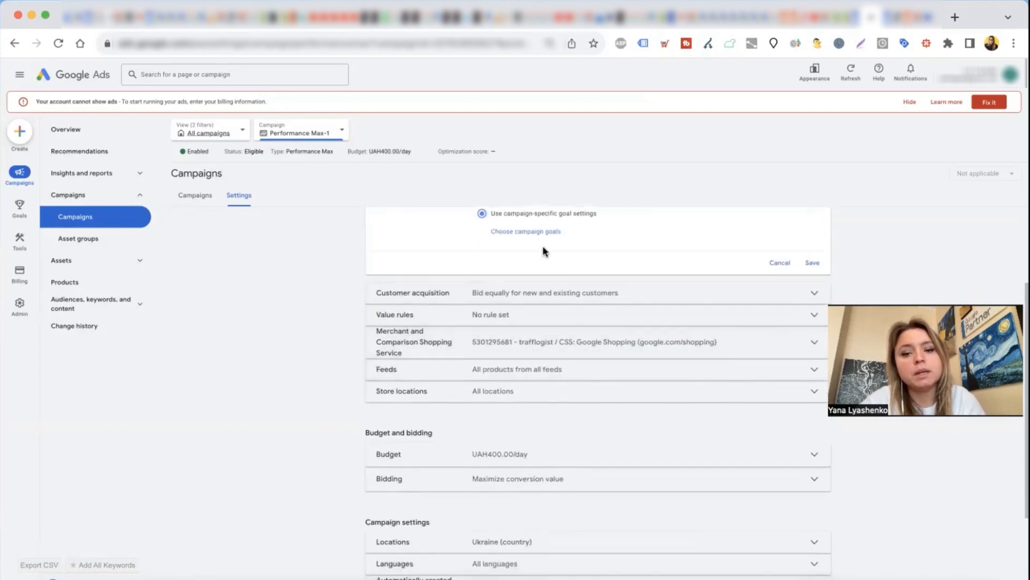
pyautogui.click(548, 230)
pyautogui.click(408, 286)
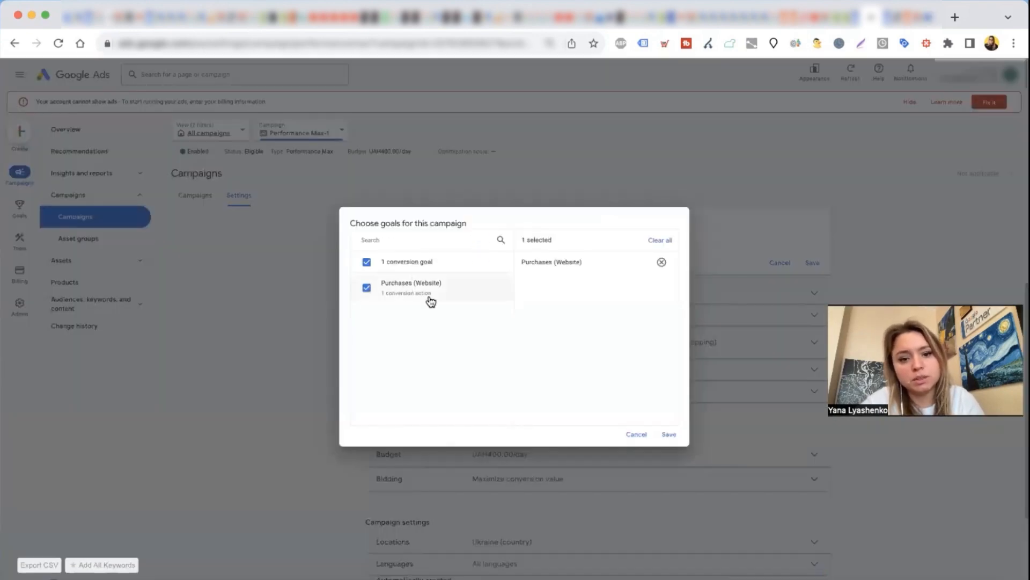
pyautogui.click(669, 434)
pyautogui.click(813, 278)
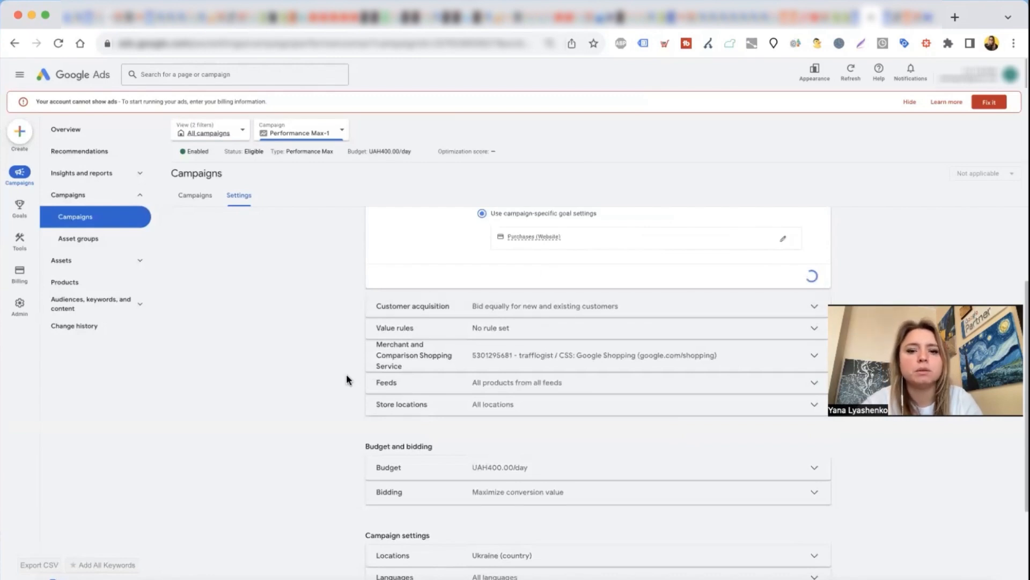
# - Review the campaign's bidding settings, including the bid strategy and the optional return target, and close them without changes
pyautogui.scroll(2, 346, 404)
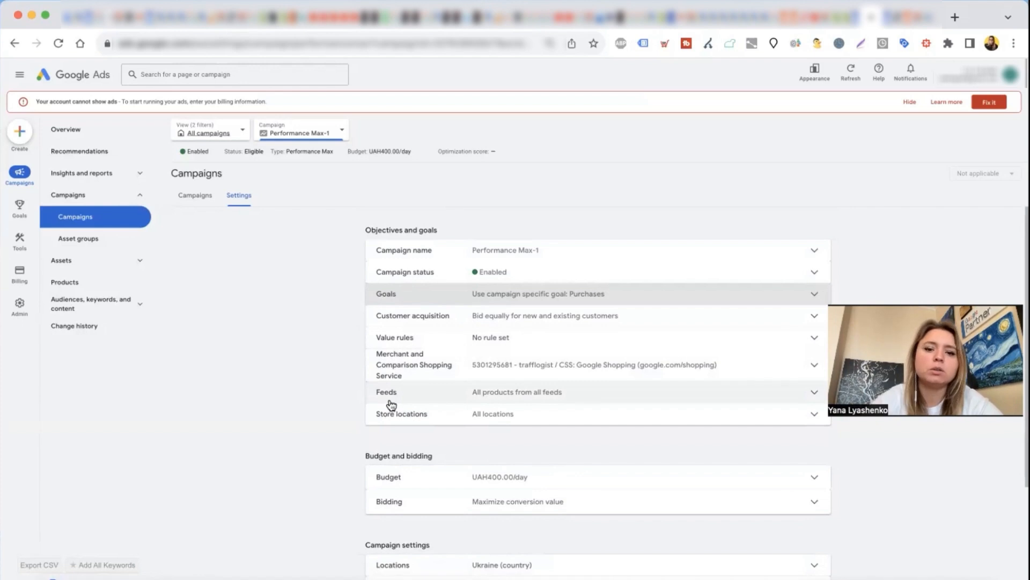
pyautogui.scroll(-3, 340, 425)
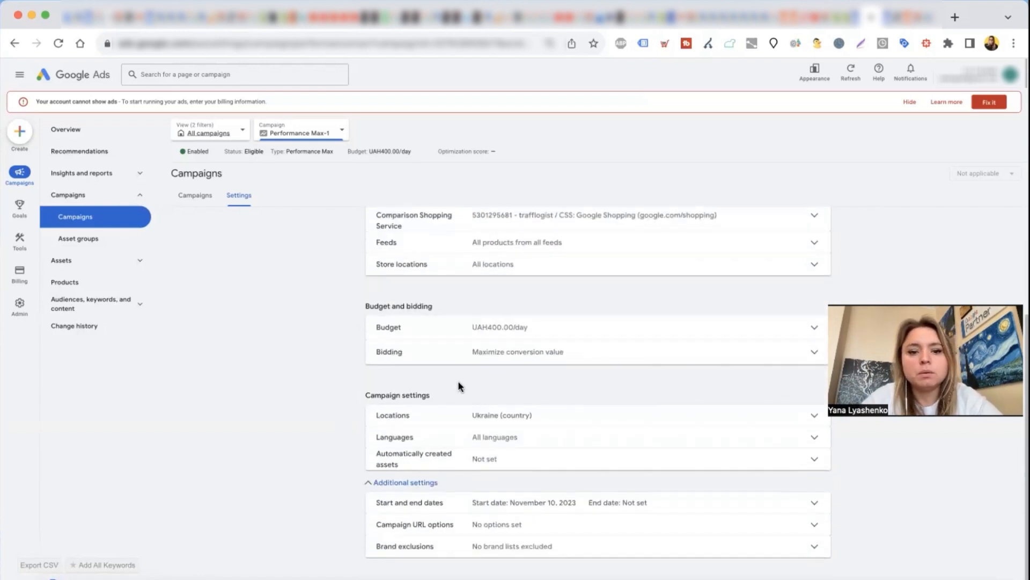
pyautogui.click(484, 354)
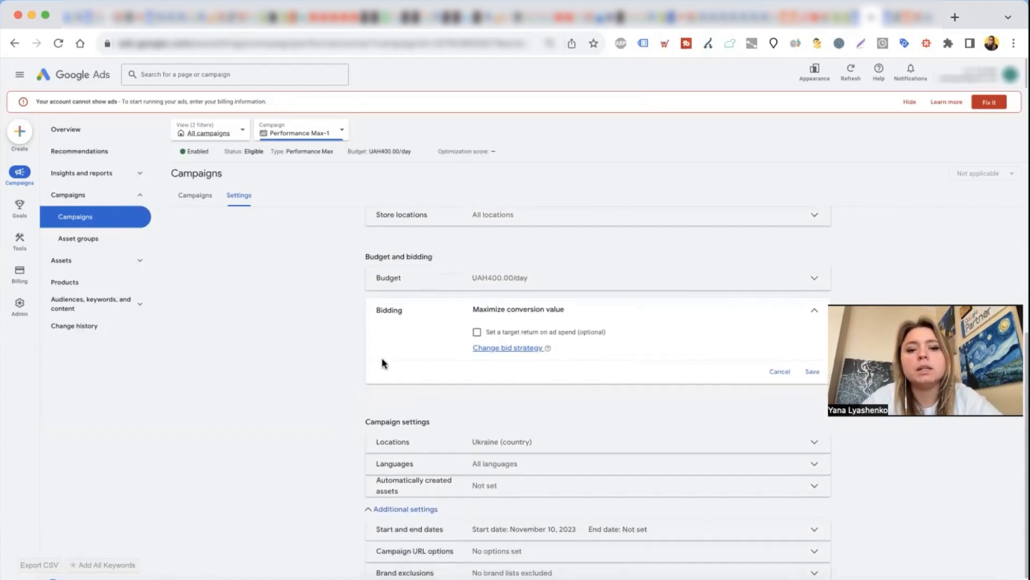
pyautogui.moveTo(472, 309); pyautogui.dragTo(565, 308)
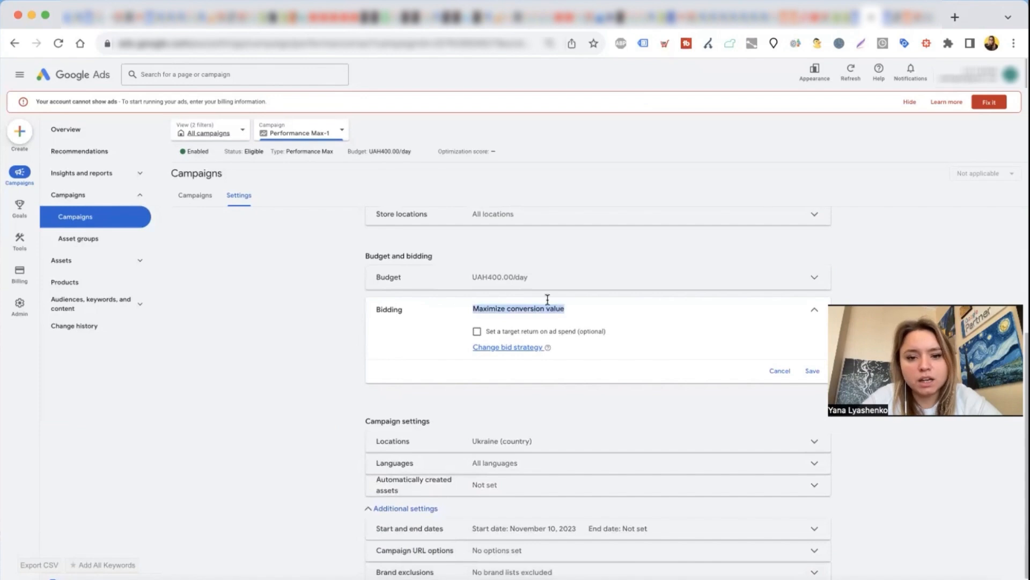
pyautogui.click(360, 336)
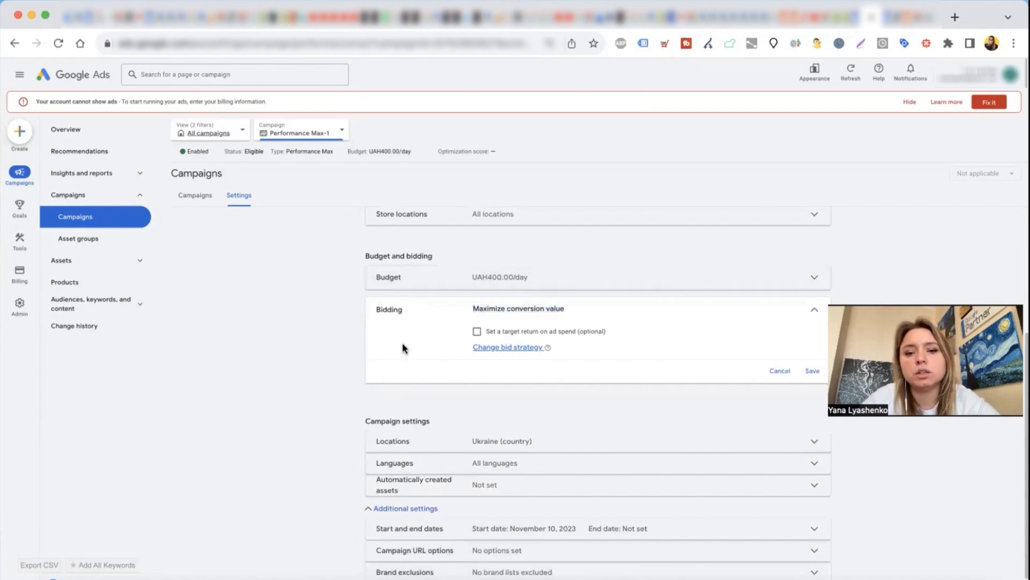
pyautogui.scroll(-1, 411, 362)
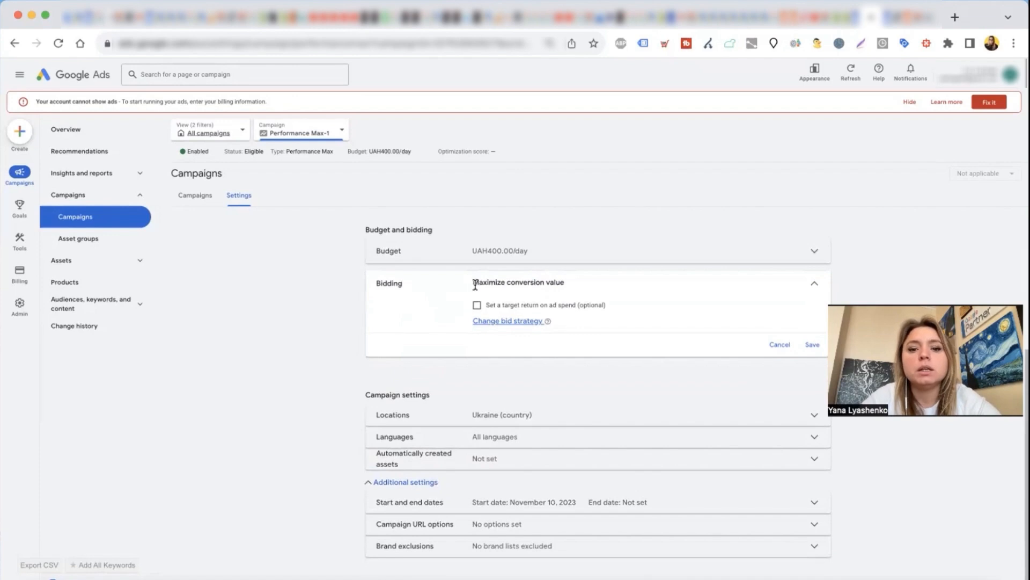
pyautogui.moveTo(475, 285); pyautogui.dragTo(587, 315)
pyautogui.click(594, 320)
pyautogui.click(779, 344)
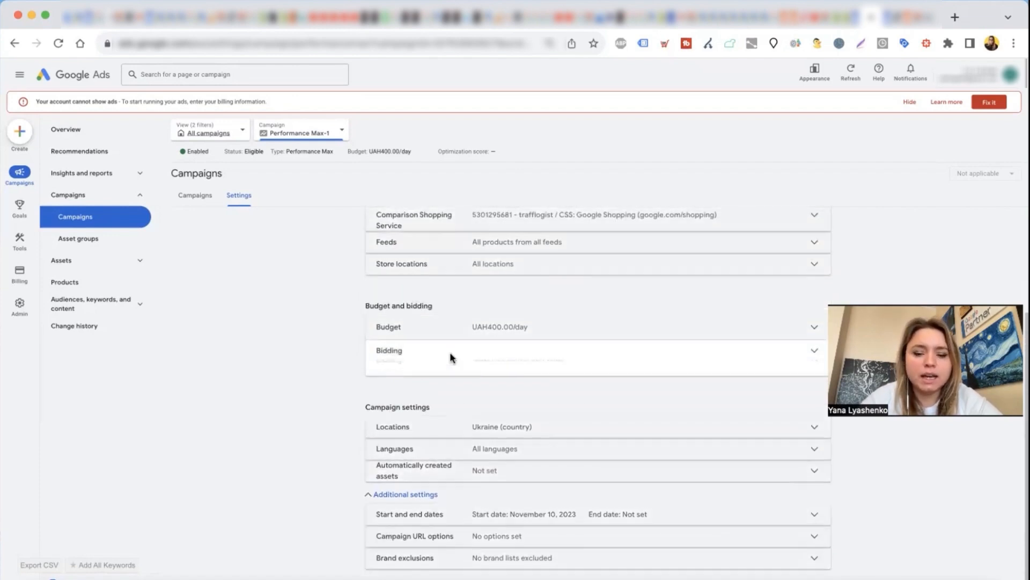
# - Set a target return on ad spend of 50% for the campaign's Maximize conversion value bidding, and save
pyautogui.click(450, 357)
pyautogui.moveTo(473, 358); pyautogui.dragTo(576, 361)
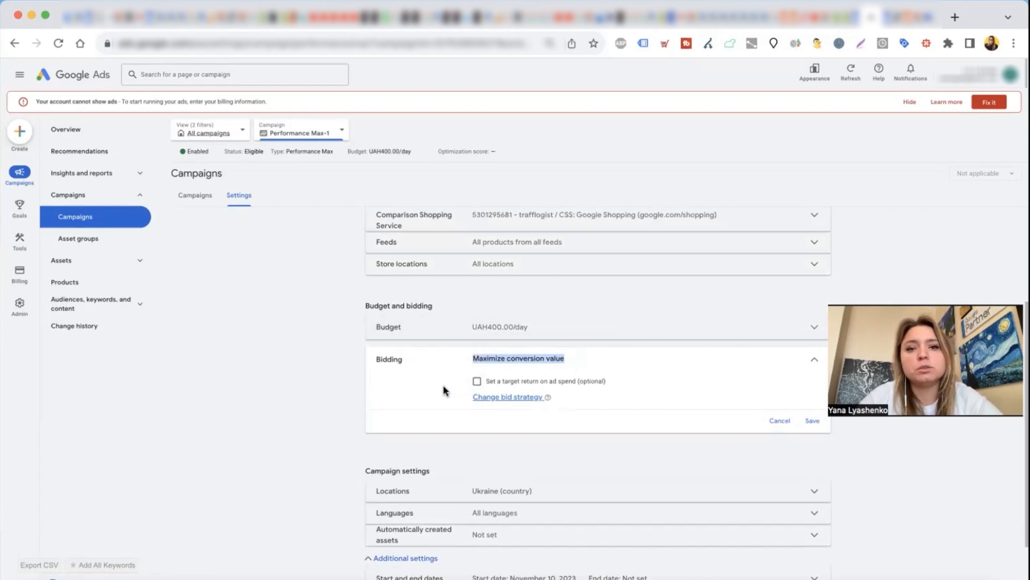
pyautogui.click(472, 359)
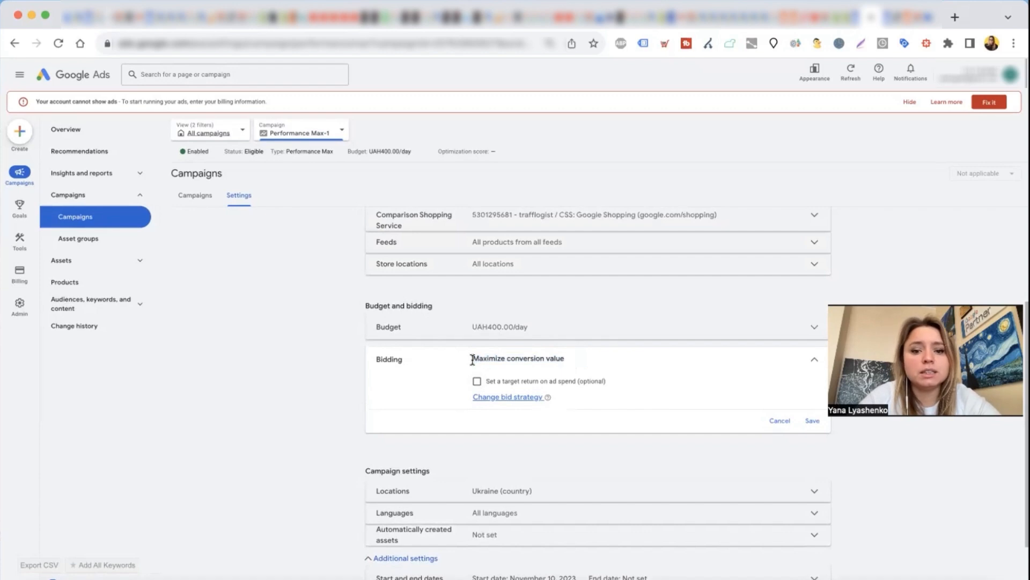
pyautogui.moveTo(472, 359); pyautogui.dragTo(577, 359)
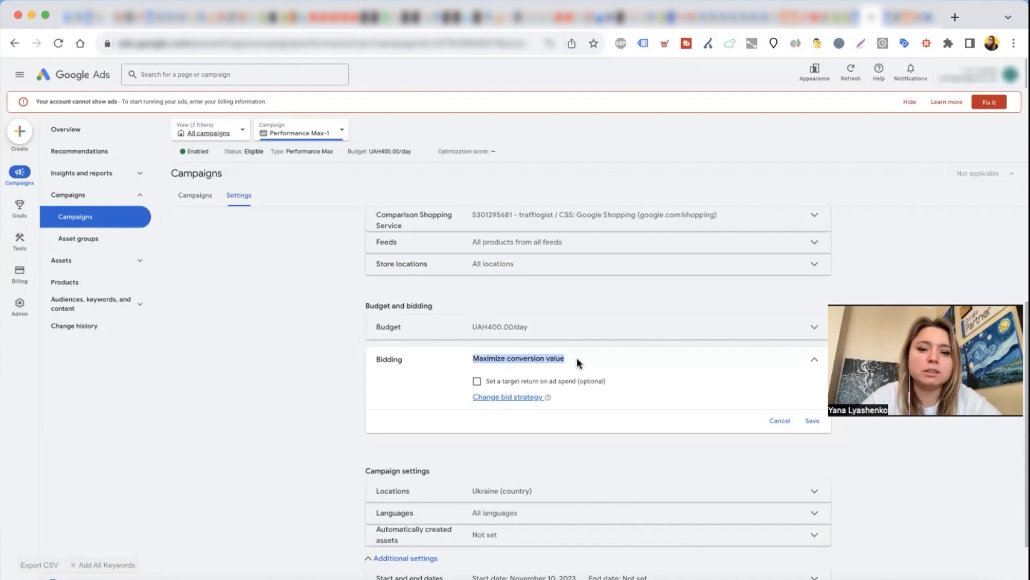
pyautogui.click(429, 378)
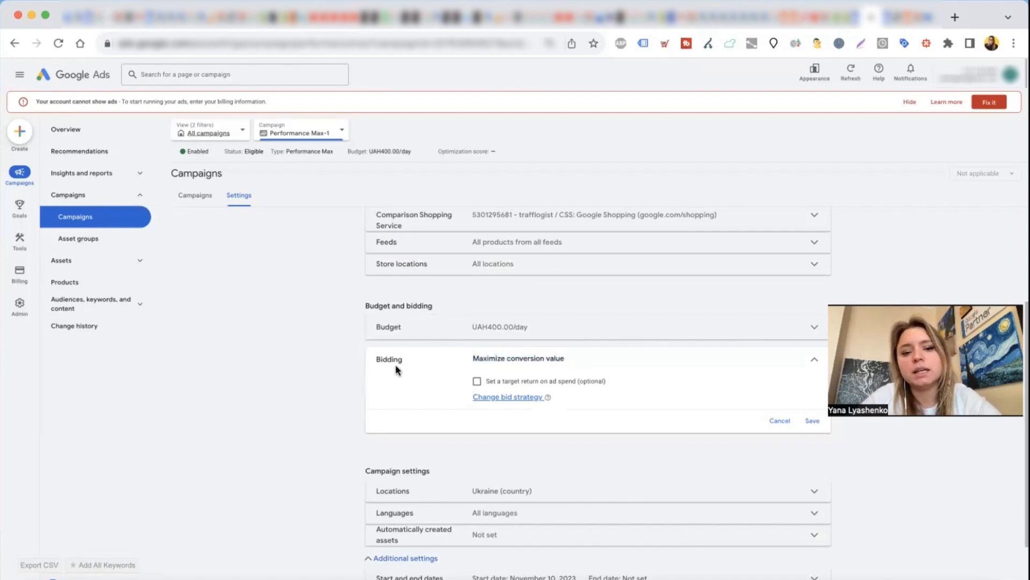
pyautogui.moveTo(374, 359); pyautogui.dragTo(433, 361)
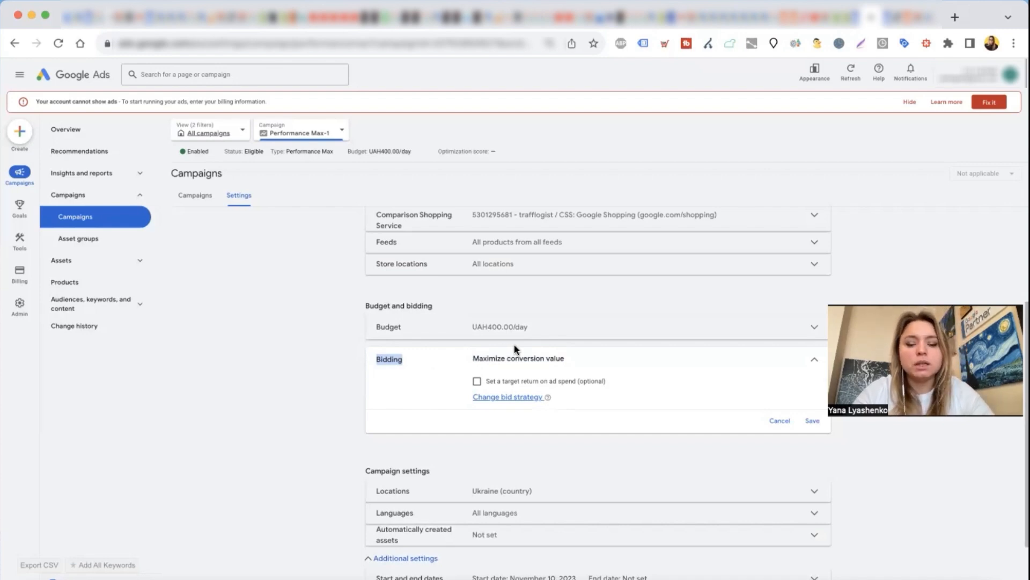
pyautogui.click(477, 381)
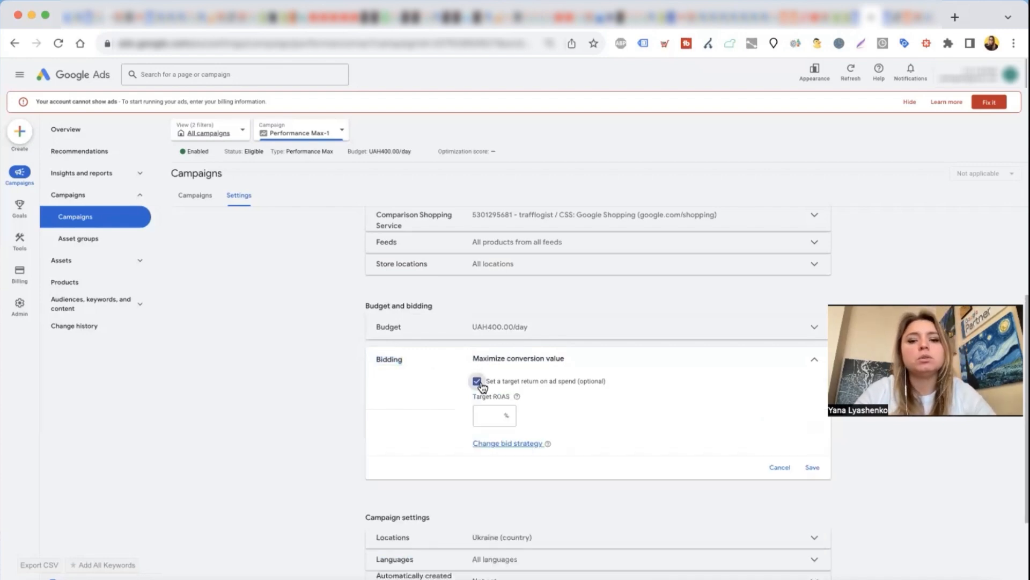
pyautogui.click(494, 416)
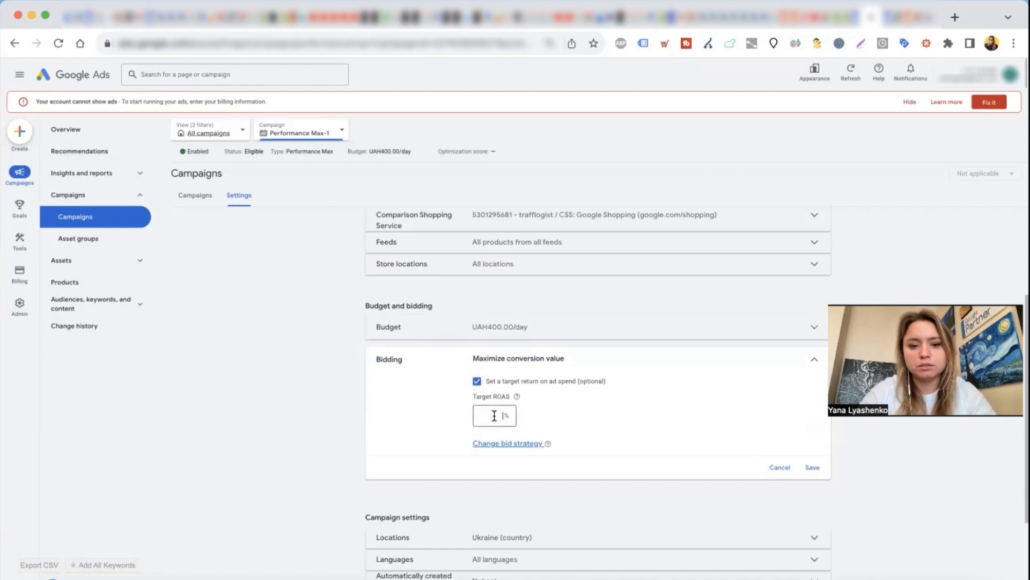
pyautogui.write('50')
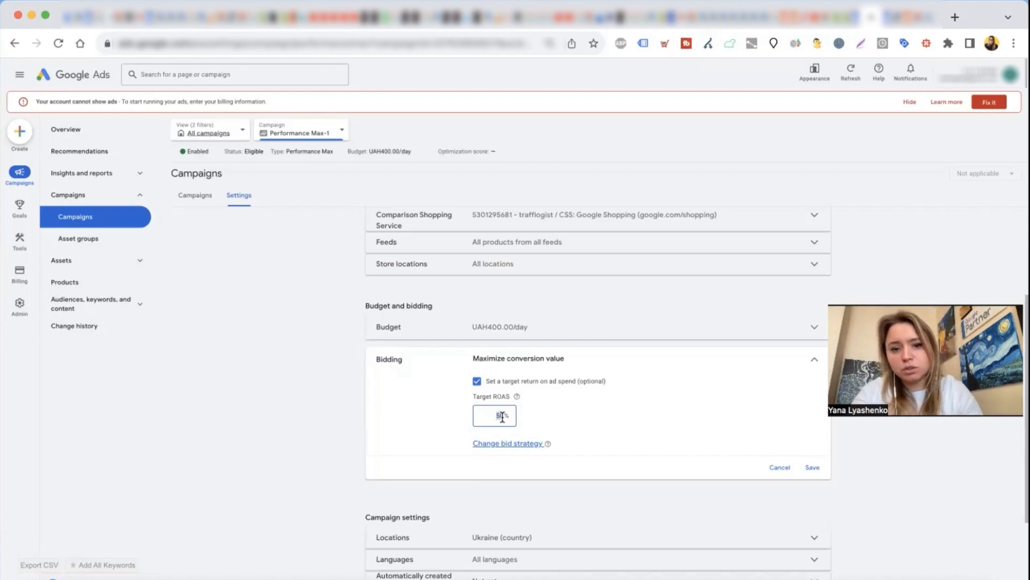
pyautogui.click(814, 465)
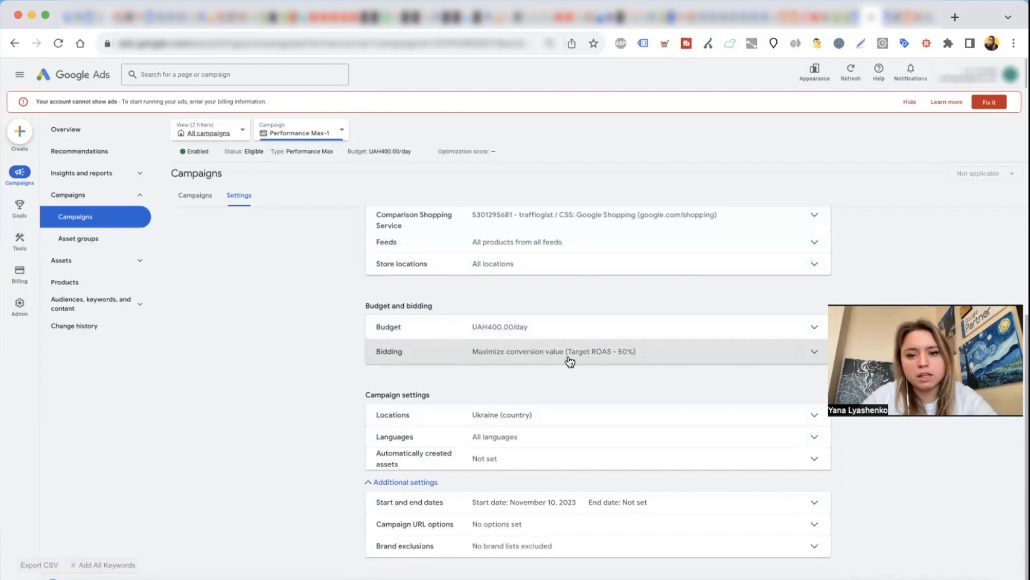
# - Examine the Performance Max-1 campaign's overview diagnostics and the summary of its asset groups
pyautogui.click(195, 197)
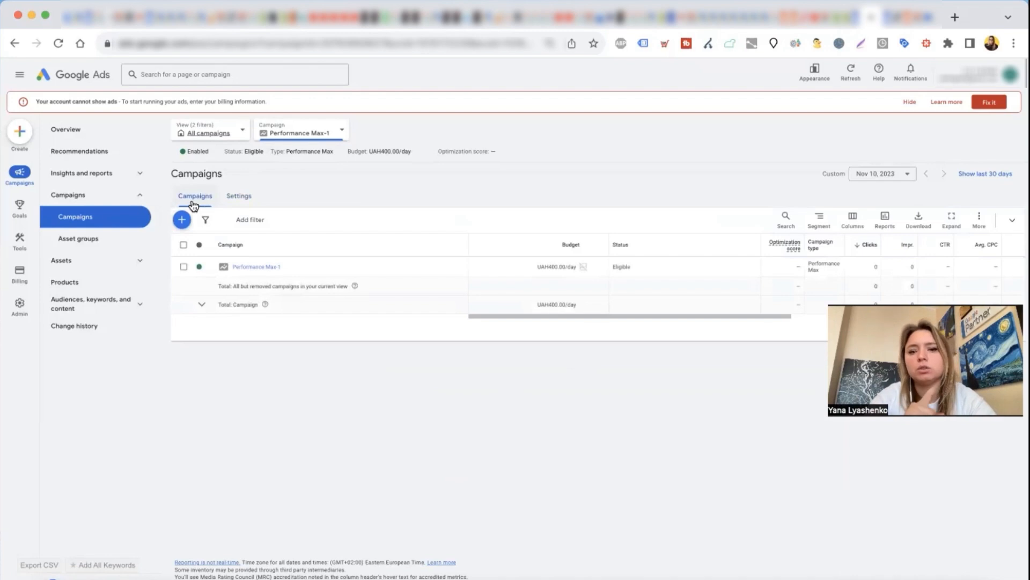
pyautogui.click(256, 267)
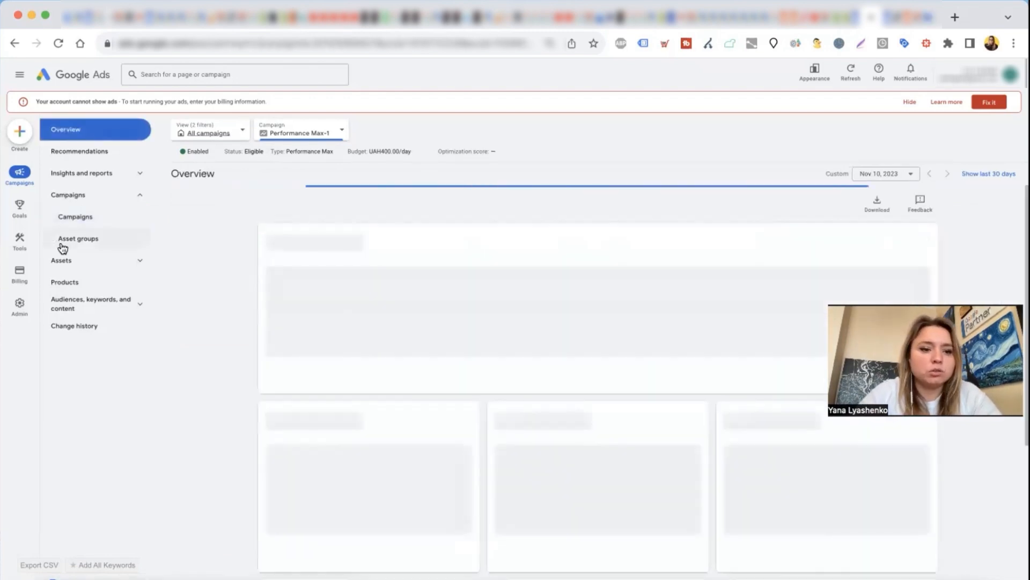
pyautogui.scroll(-1, 210, 413)
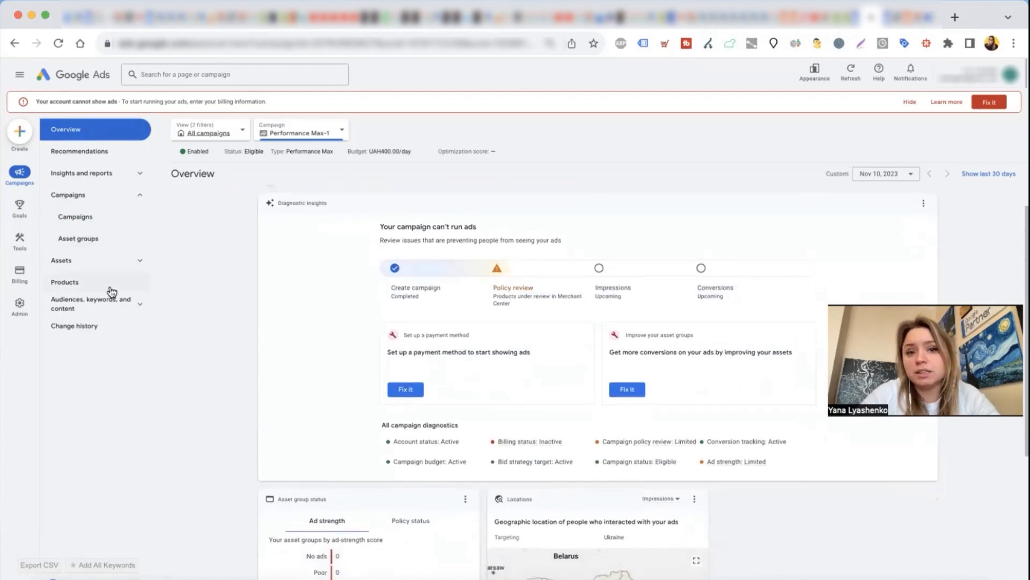
pyautogui.click(96, 246)
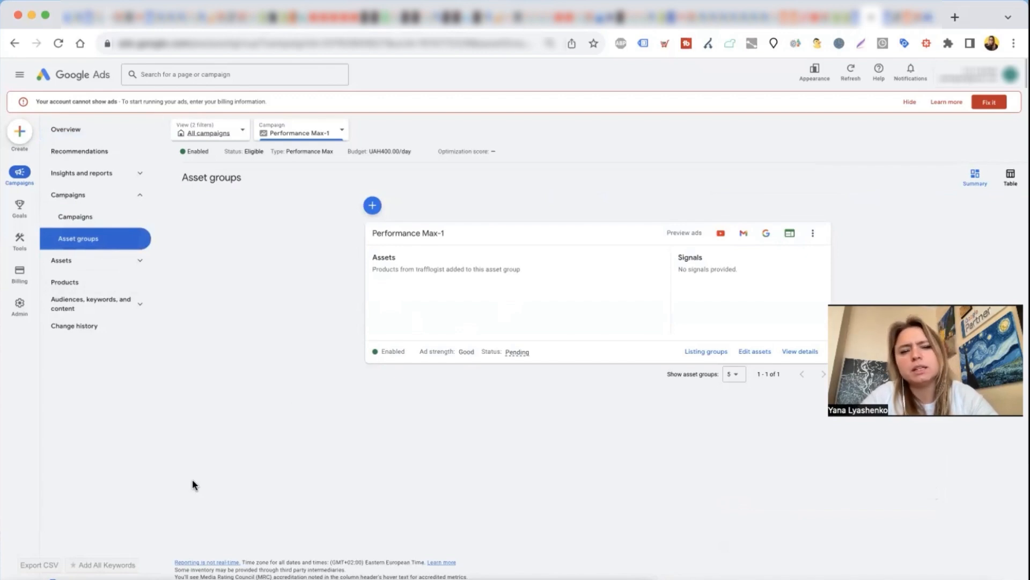
pyautogui.doubleClick(392, 255)
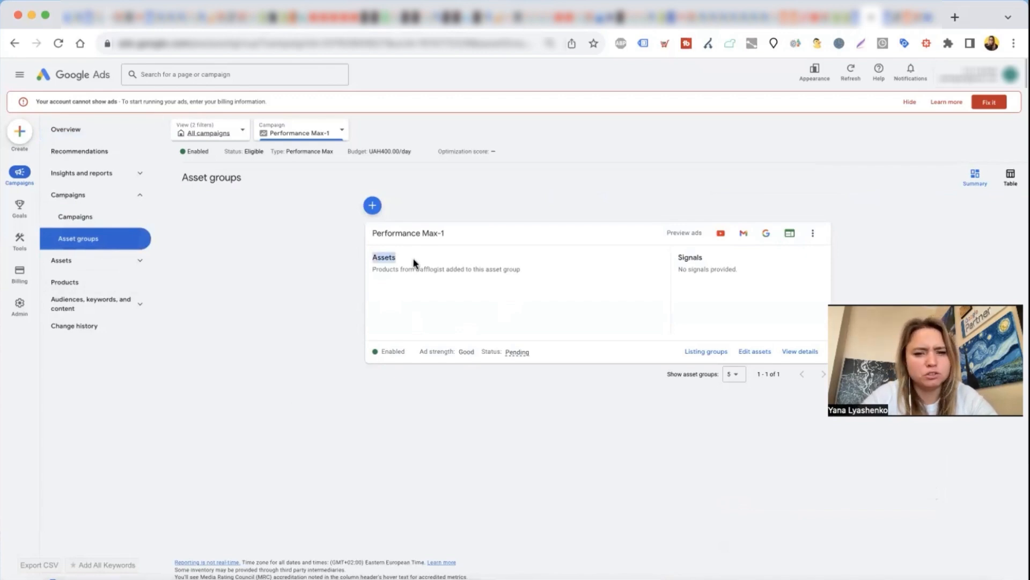
pyautogui.click(487, 276)
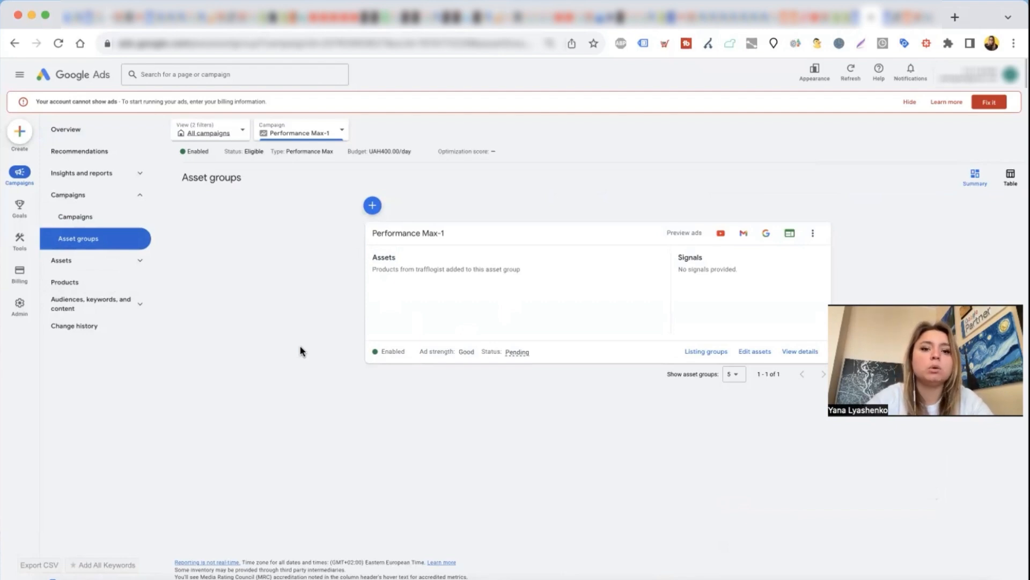
# - Open the Performance Max-1 asset group's assets for editing and look over the final URL, image, logo, video and headline fields
pyautogui.click(762, 358)
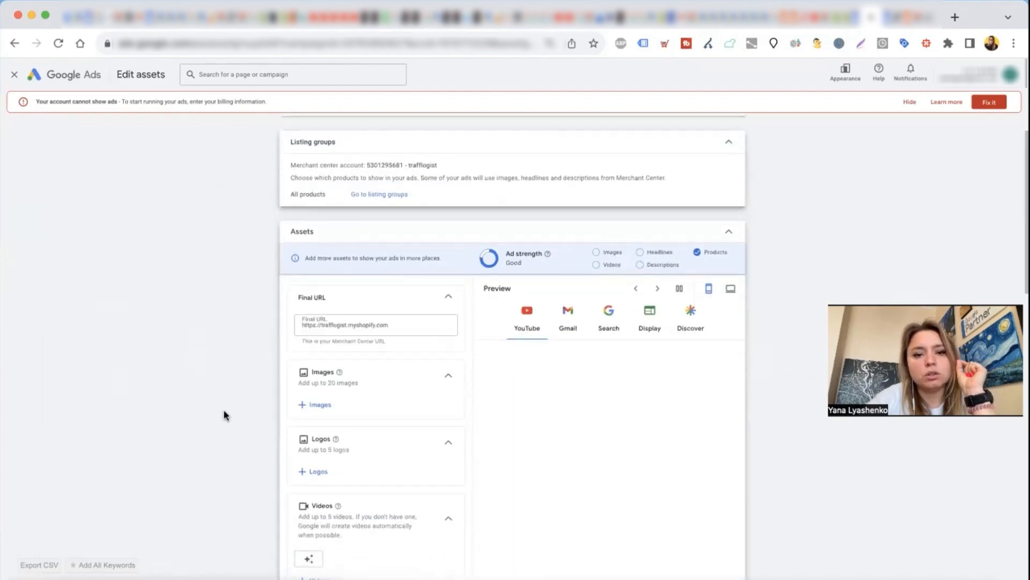
pyautogui.scroll(-3, 224, 415)
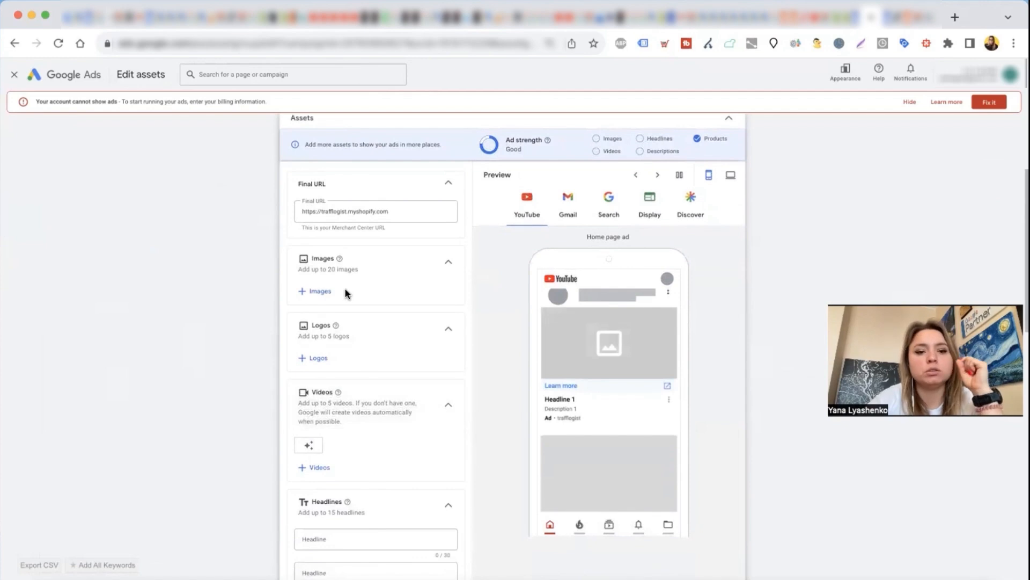
pyautogui.click(394, 213)
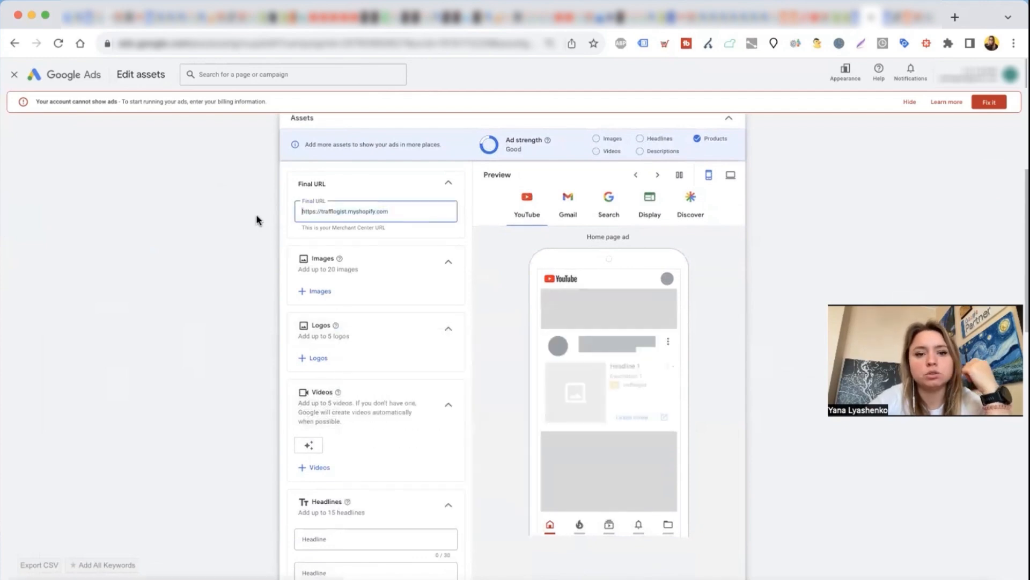
pyautogui.scroll(2, 325, 311)
pyautogui.scroll(-10, 324, 311)
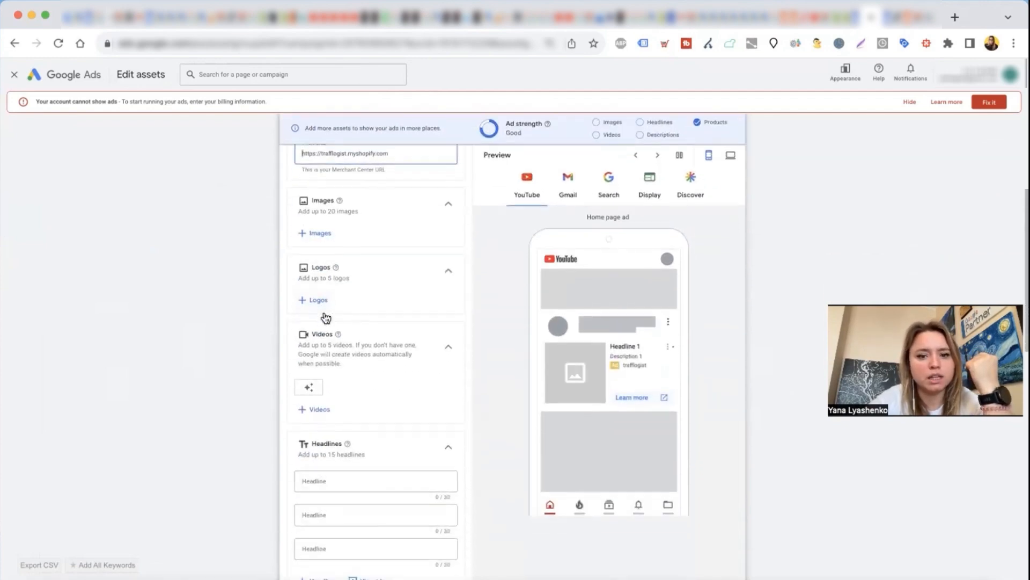
# - Look over the asset group's business name, sitelinks, call to action and remaining asset fields, and close the editor without changes
pyautogui.scroll(-6, 328, 497)
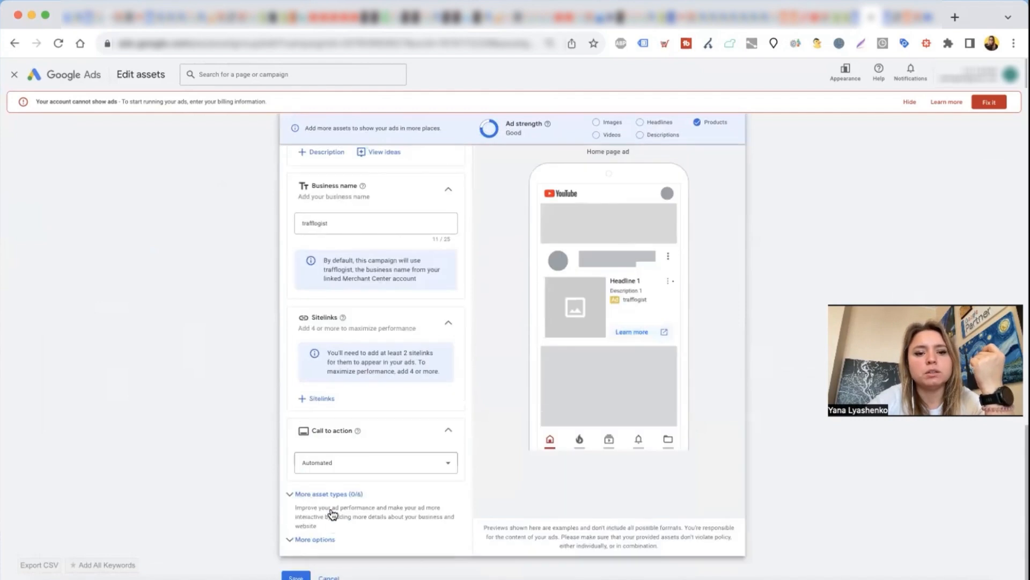
pyautogui.moveTo(361, 435)
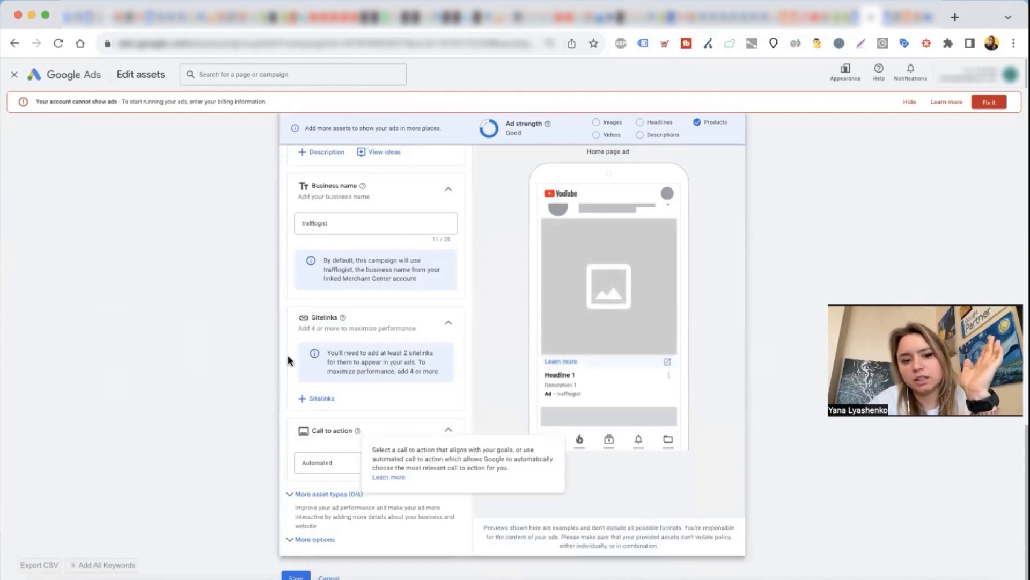
pyautogui.scroll(8, 287, 361)
pyautogui.scroll(8, 391, 387)
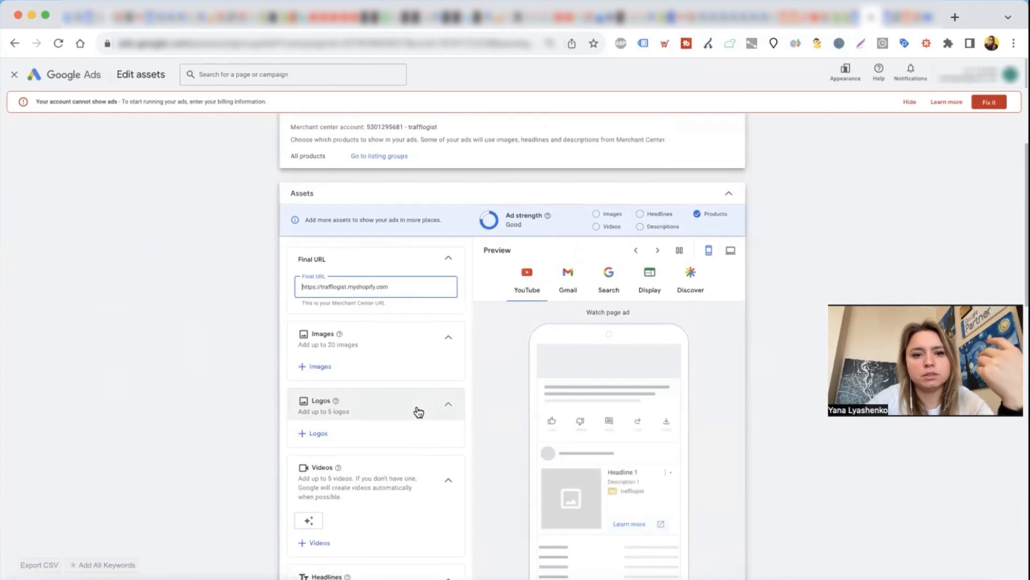
pyautogui.scroll(1, 417, 317)
pyautogui.scroll(-2, 418, 318)
pyautogui.scroll(-1, 417, 318)
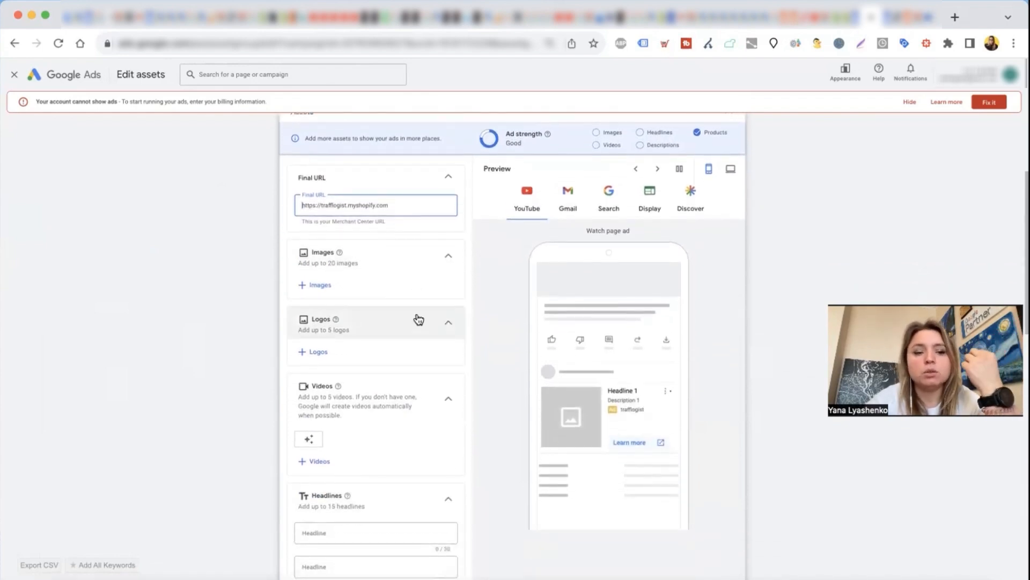
pyautogui.click(13, 77)
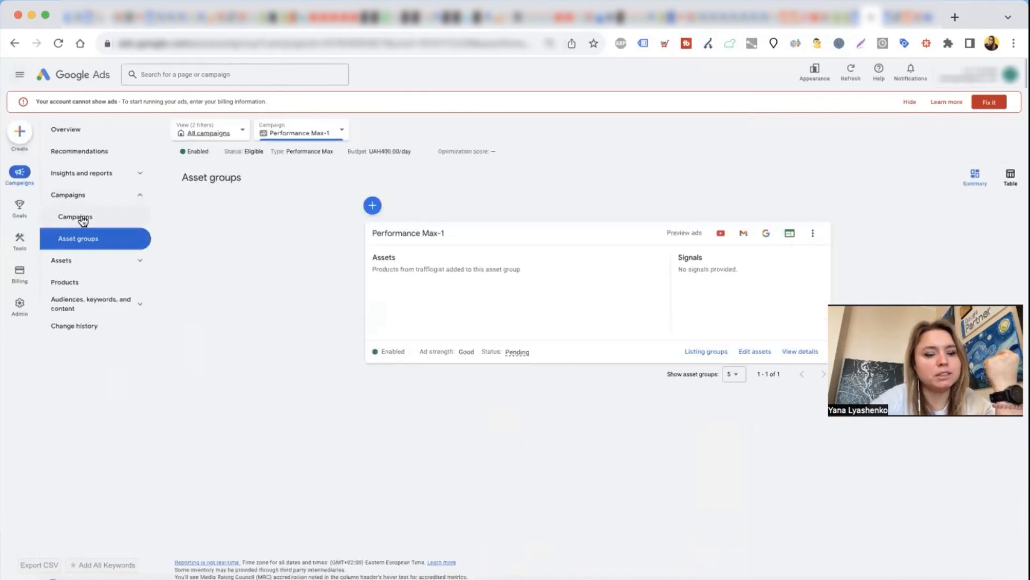
# - Start a new campaign with the Sales objective and the Performance Max type, keeping the name Sales-Performance Max-2 and the linked Merchant Center account
pyautogui.click(80, 217)
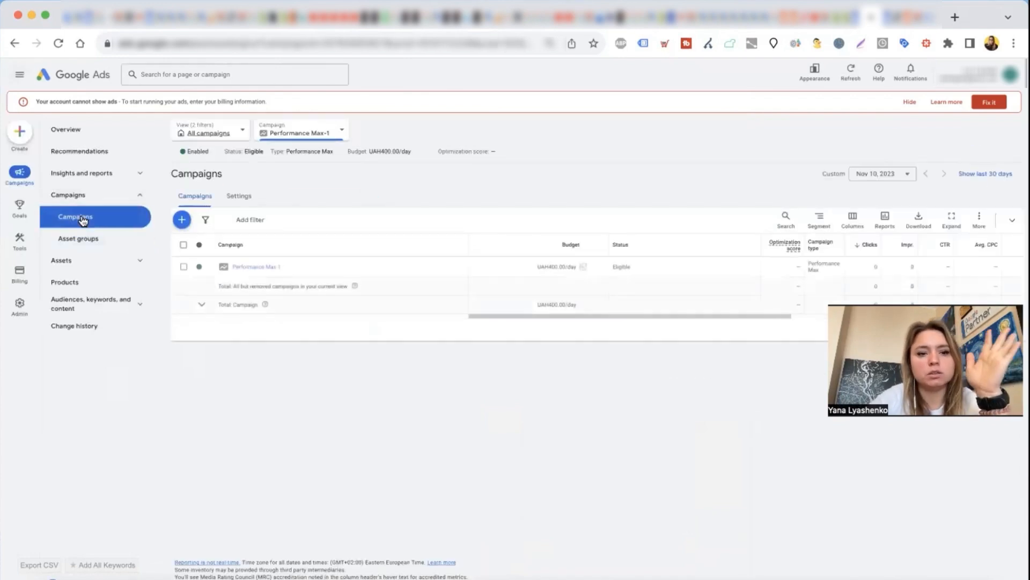
pyautogui.click(182, 221)
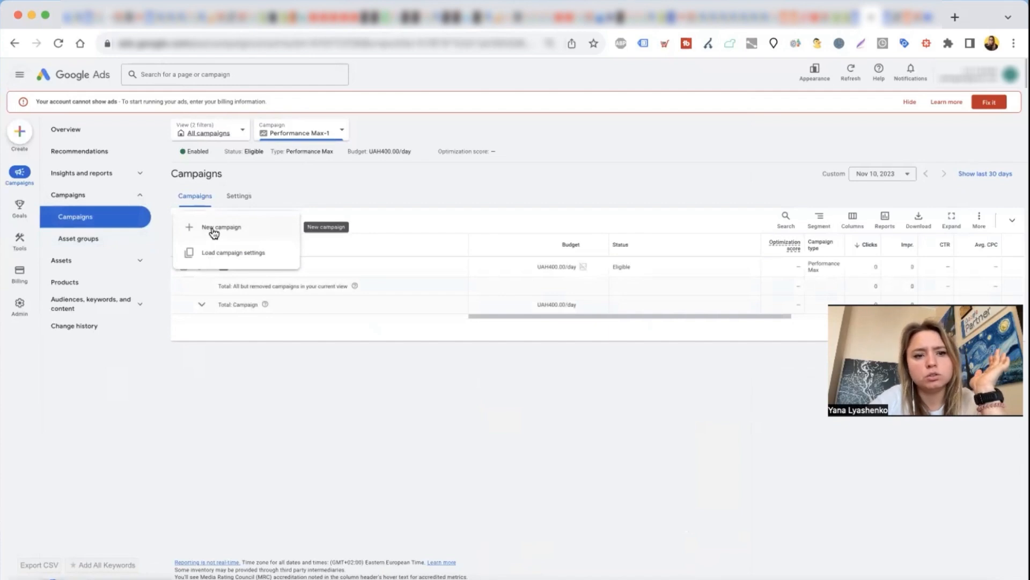
pyautogui.click(212, 231)
pyautogui.click(304, 264)
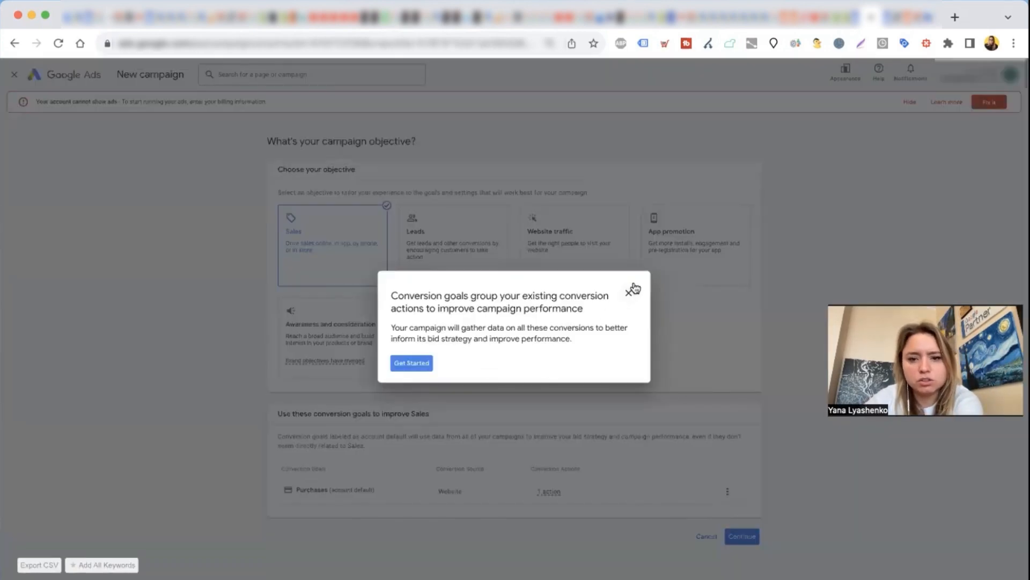
pyautogui.click(629, 292)
pyautogui.click(561, 348)
pyautogui.click(745, 538)
pyautogui.click(476, 369)
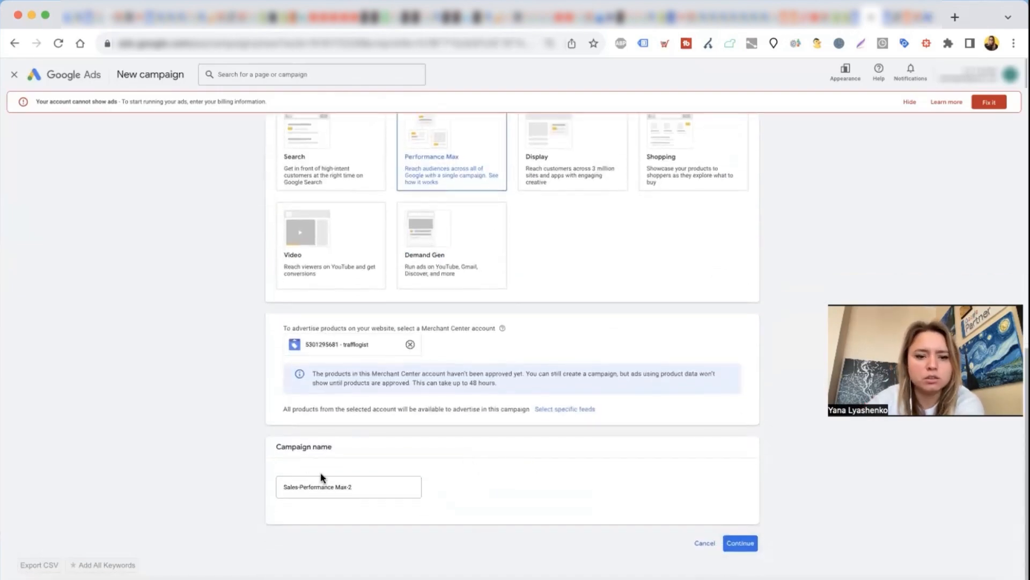
pyautogui.click(736, 544)
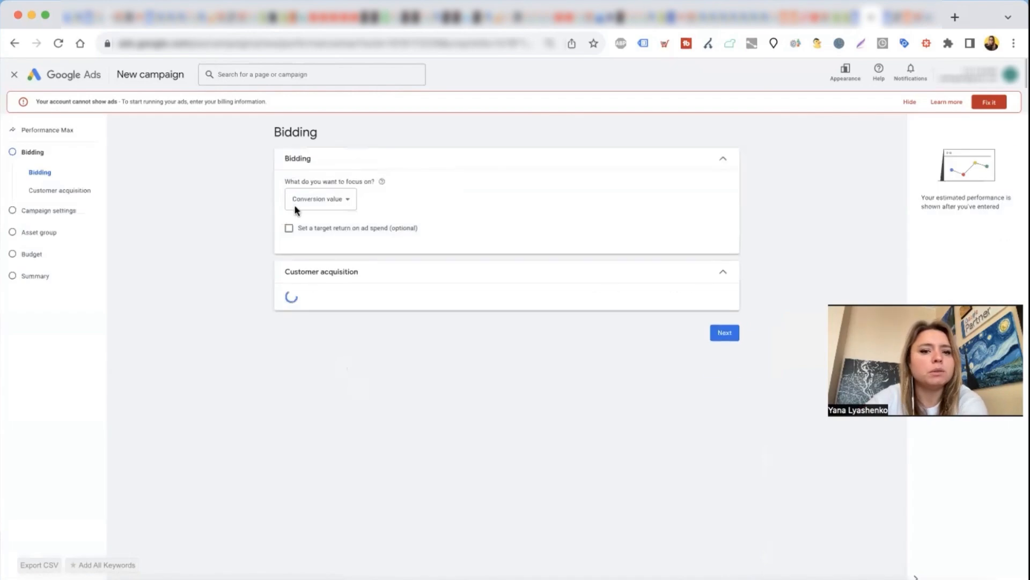
# - Set an optional target return on ad spend of 50% for the new campaign's conversion value bidding, and continue
pyautogui.click(292, 229)
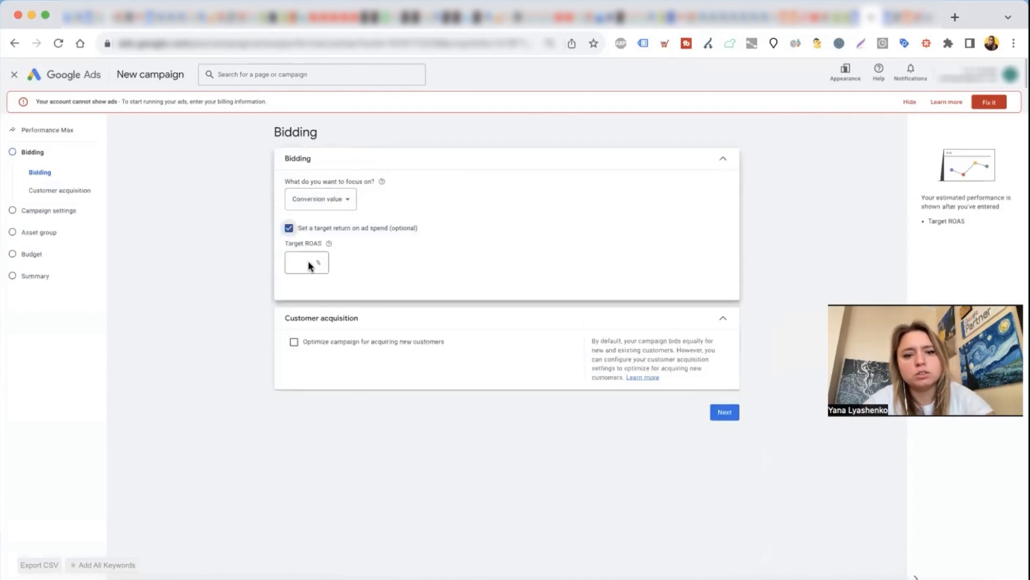
pyautogui.click(725, 412)
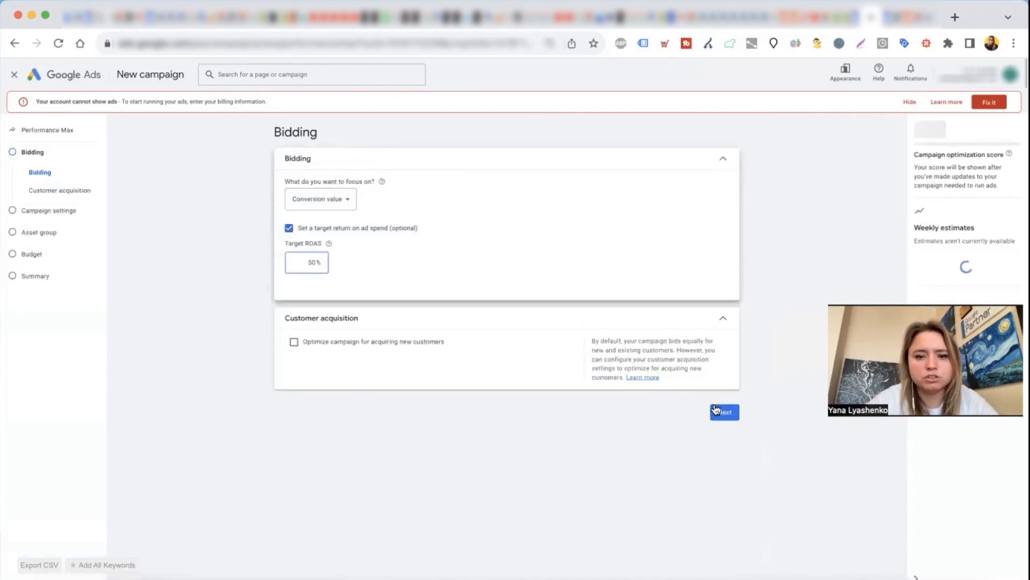
# - Configure the campaign settings to target Ukraine, include Russian and Ukrainian, and switch off automatically created text assets
pyautogui.click(304, 231)
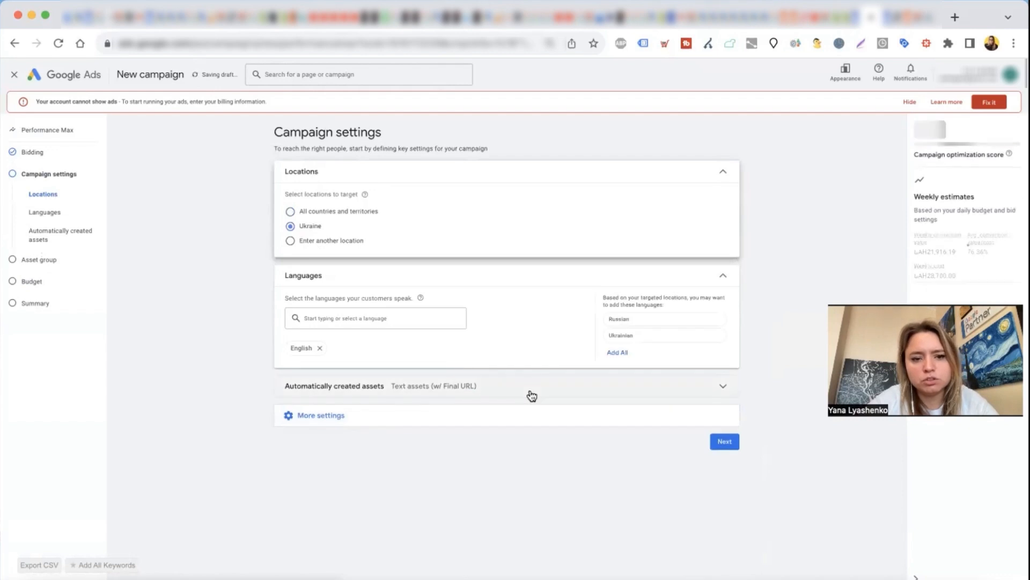
pyautogui.click(599, 350)
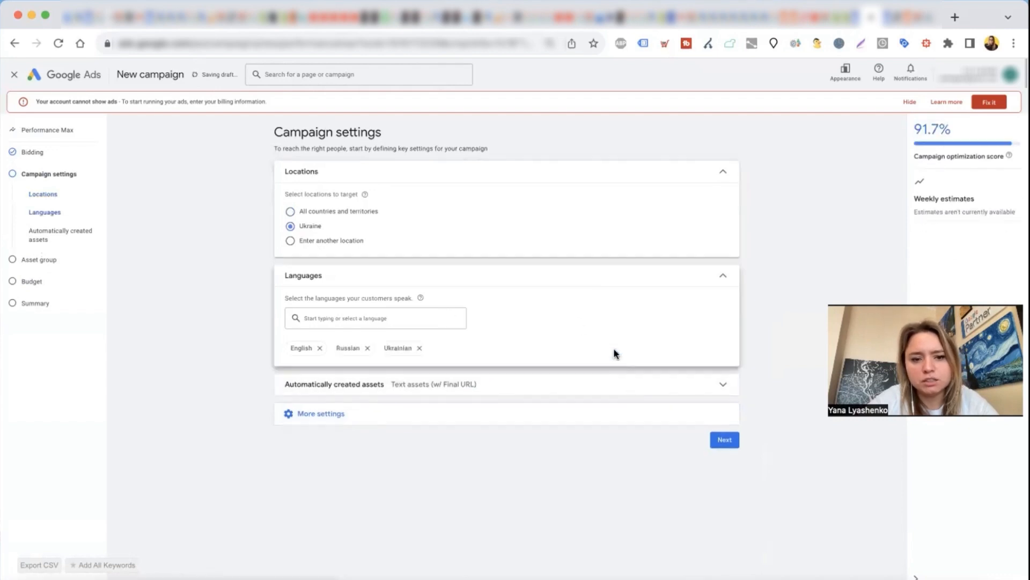
pyautogui.click(552, 385)
pyautogui.click(291, 456)
pyautogui.scroll(-3, 698, 515)
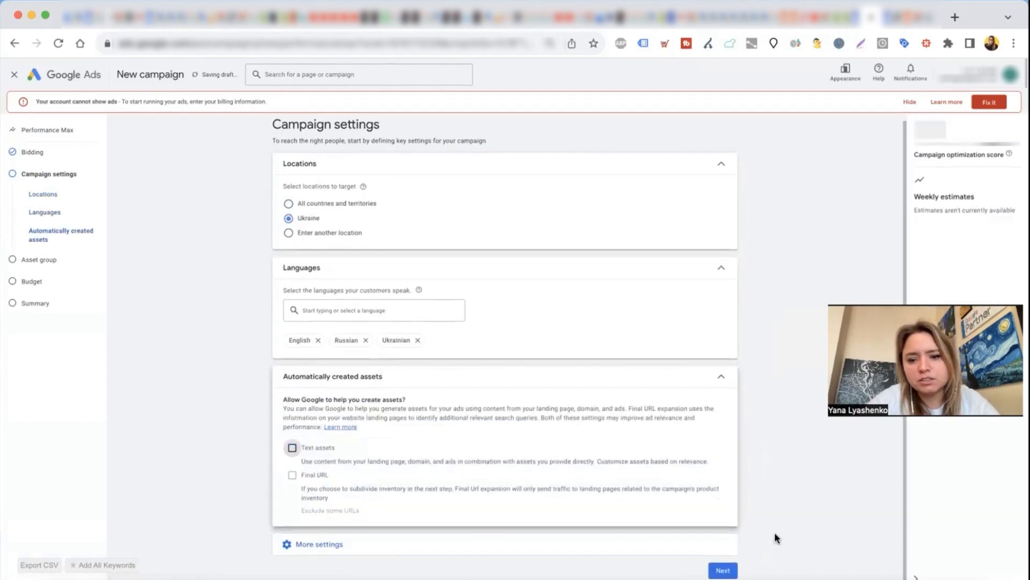
pyautogui.click(723, 569)
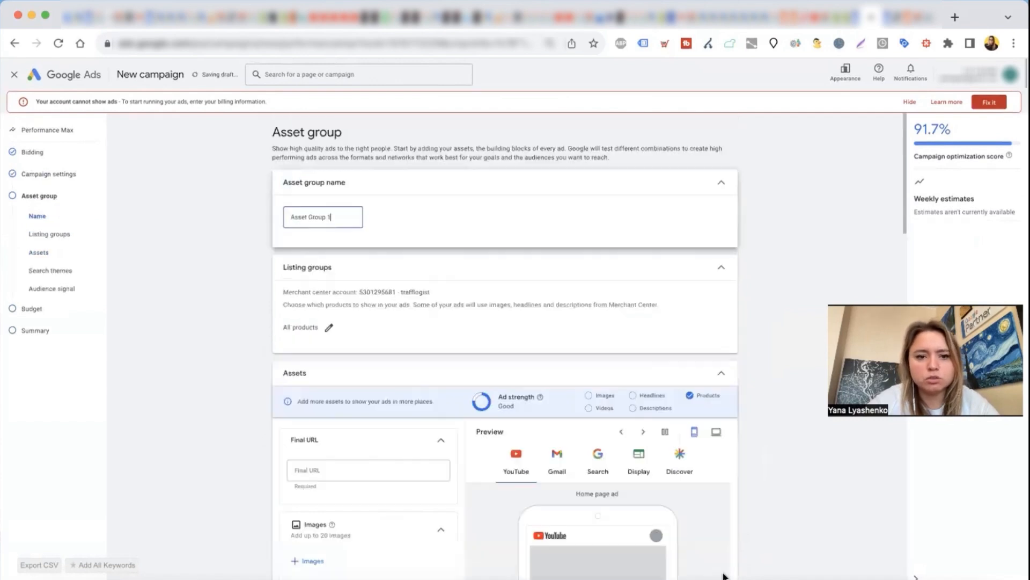
# - Go through the new asset group without adding assets or signals, and continue to the campaign's budget
pyautogui.scroll(-2, 347, 350)
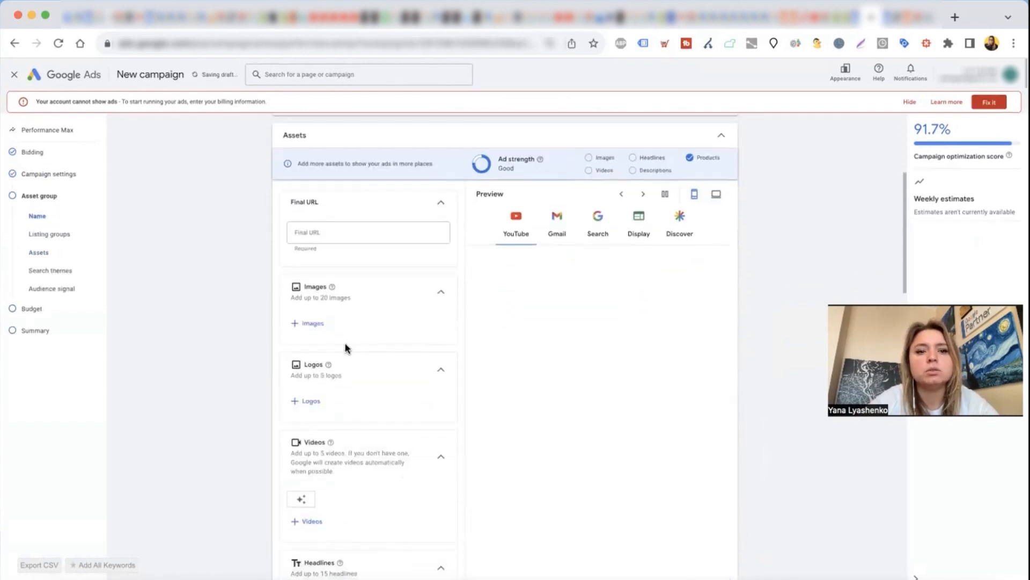
pyautogui.scroll(-10, 414, 345)
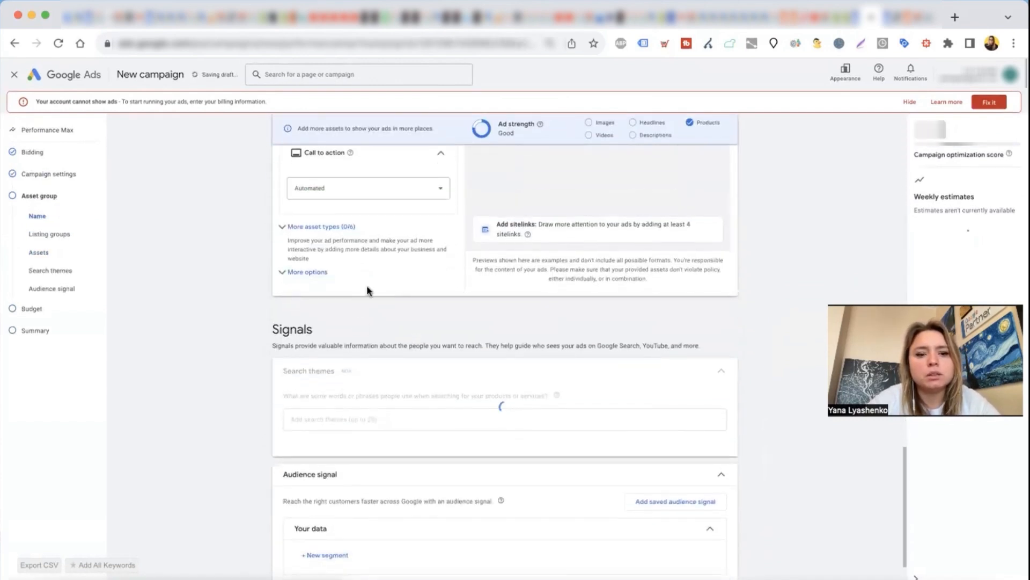
pyautogui.scroll(-2, 465, 440)
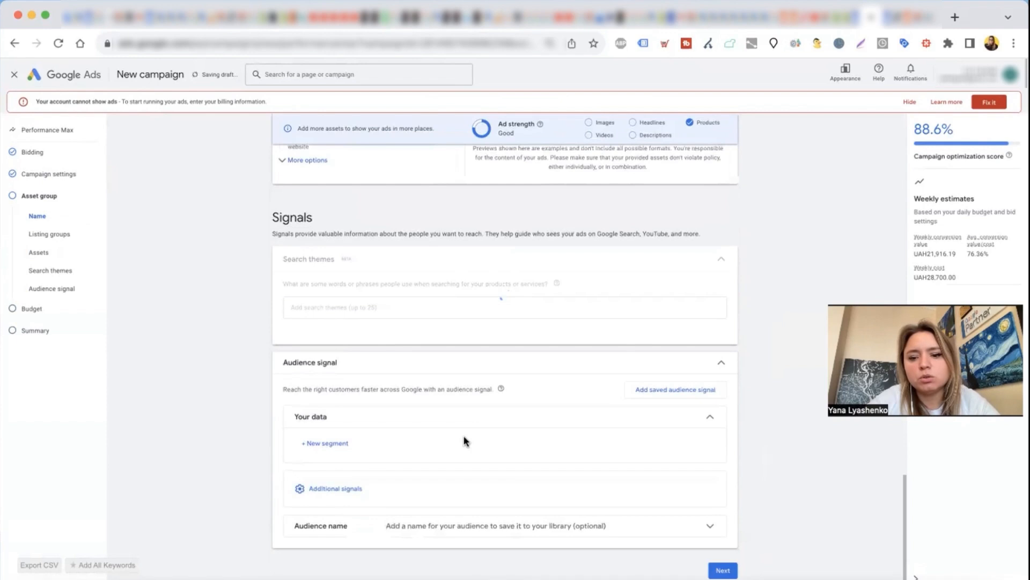
pyautogui.click(722, 570)
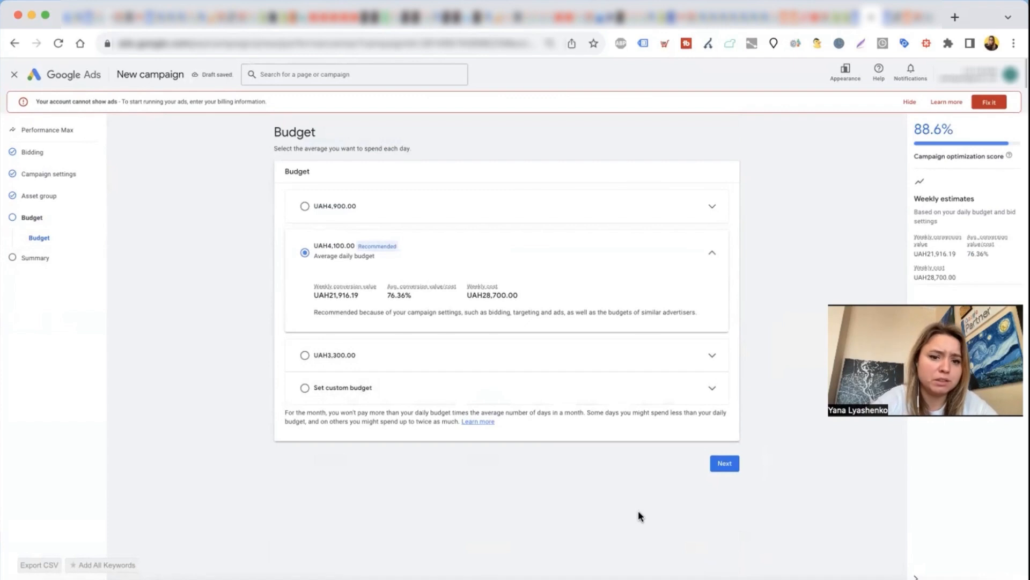
# - Return to the asset group and check the suggested images and the asset library as image sources, without adding any
pyautogui.click(62, 203)
pyautogui.scroll(-5, 230, 378)
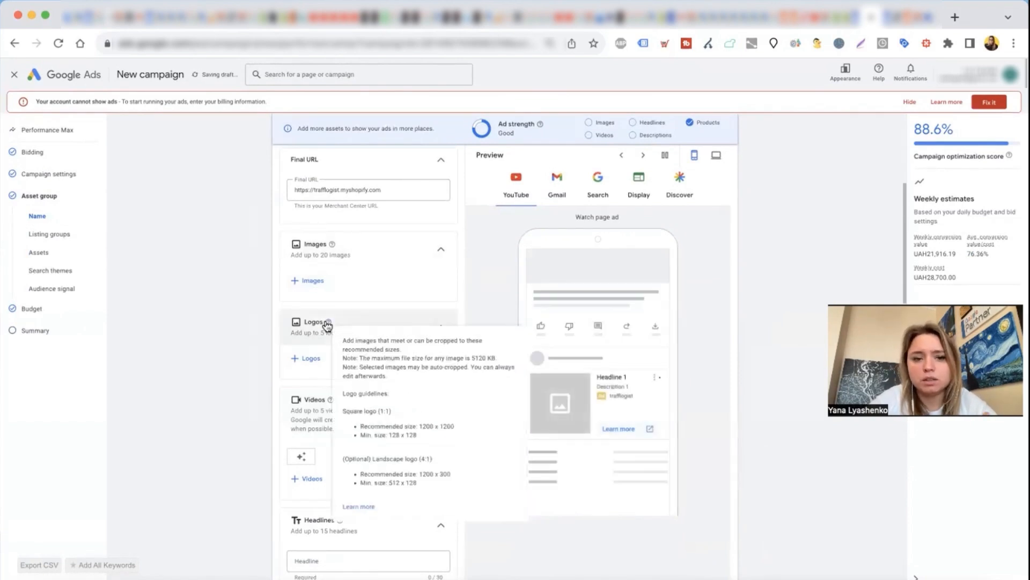
pyautogui.scroll(-2, 329, 333)
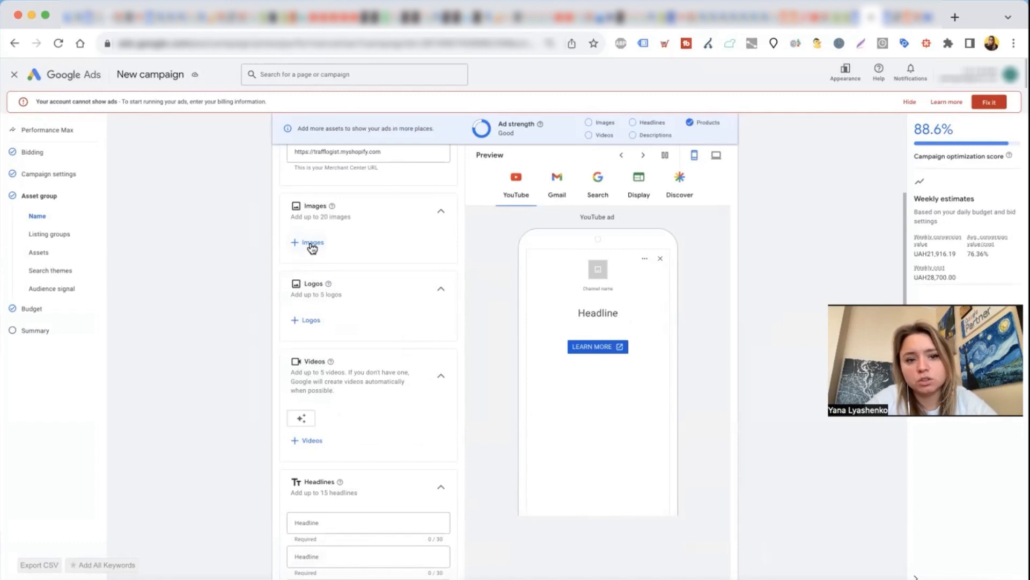
pyautogui.click(310, 243)
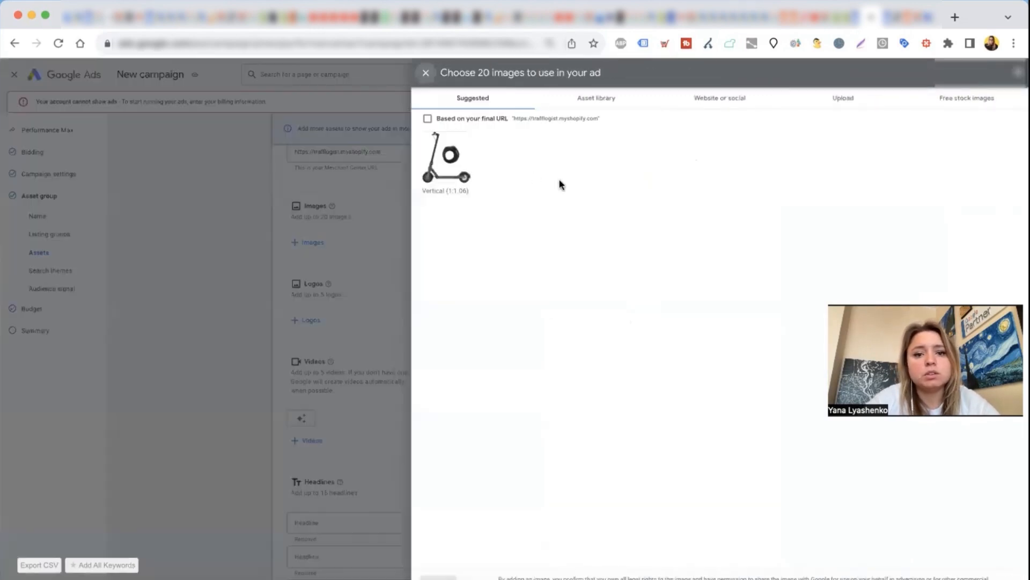
pyautogui.click(598, 107)
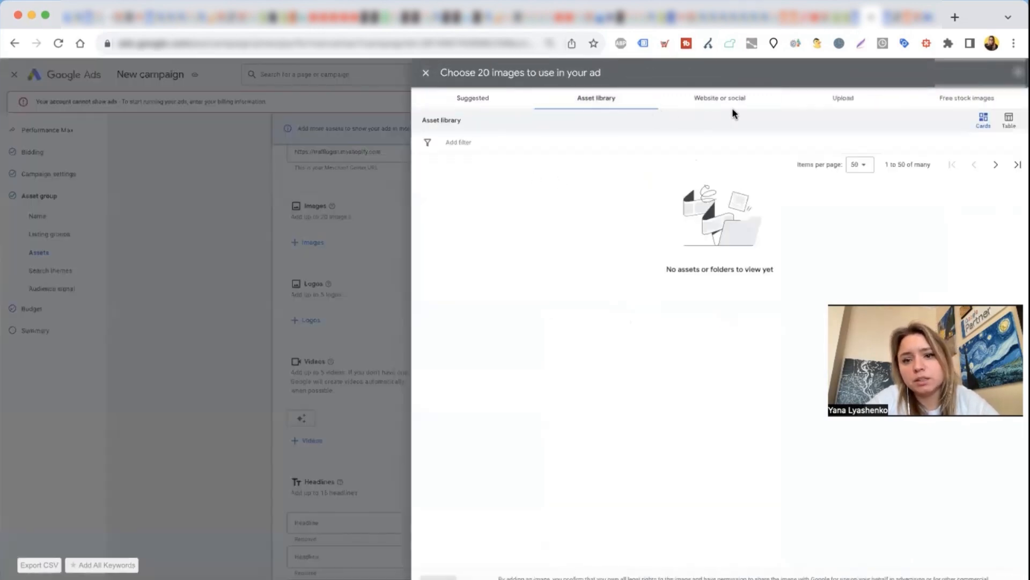
pyautogui.click(425, 72)
# - Check the headline ideas and their asset library, and look over the long headline, description, business name, sitelink and signal fields
pyautogui.scroll(-5, 319, 246)
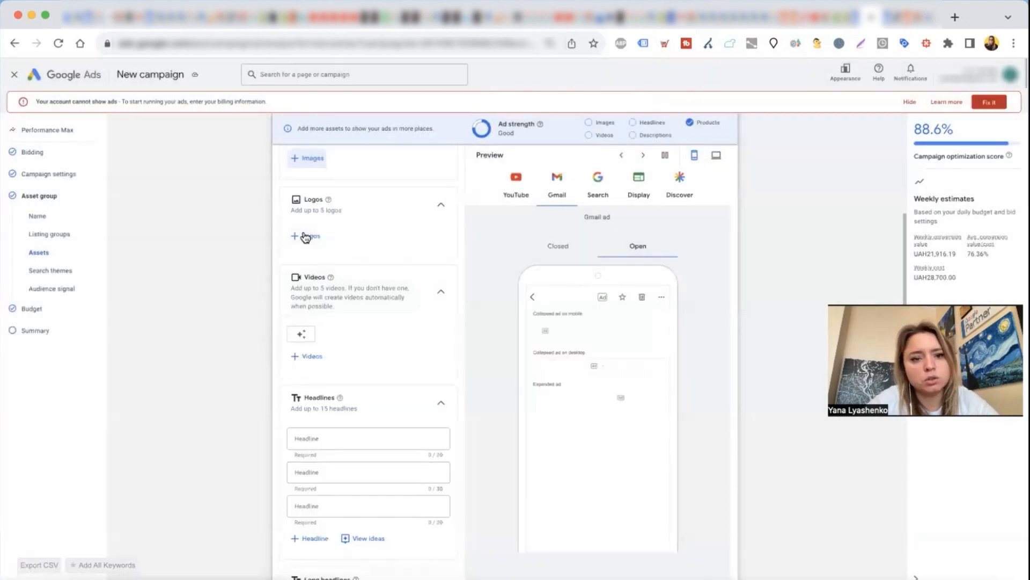
pyautogui.scroll(-2, 299, 372)
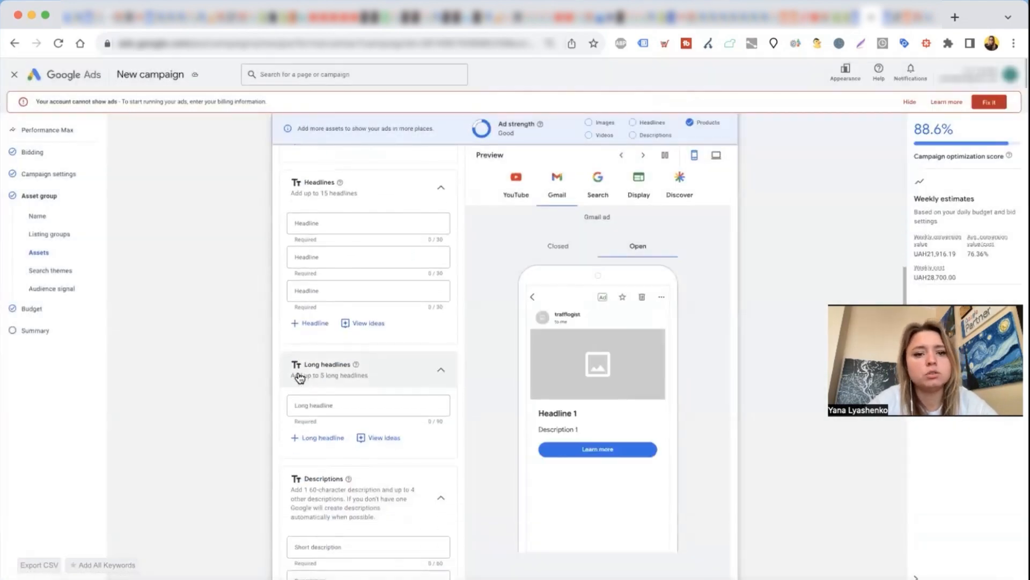
pyautogui.click(365, 326)
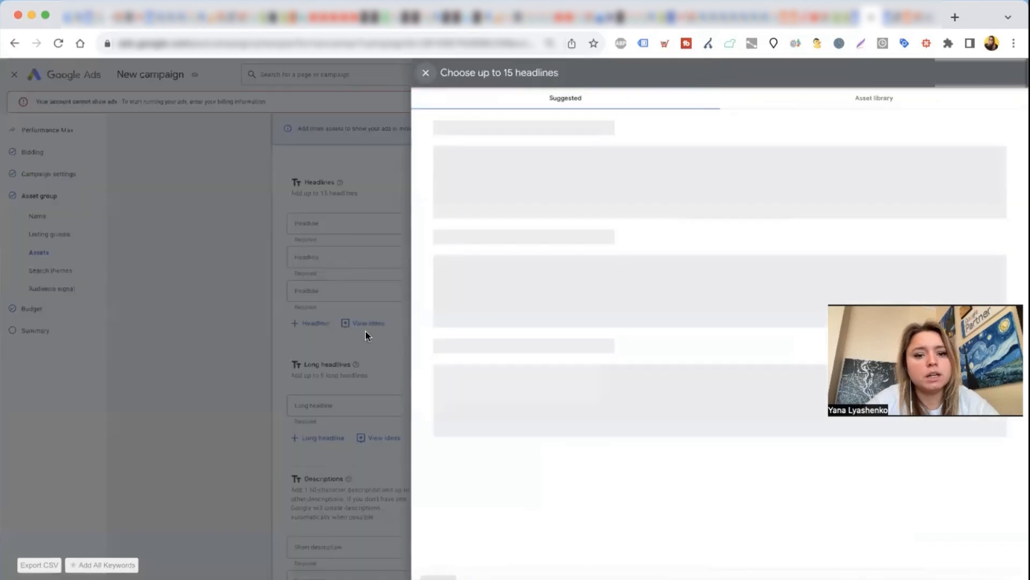
pyautogui.click(852, 102)
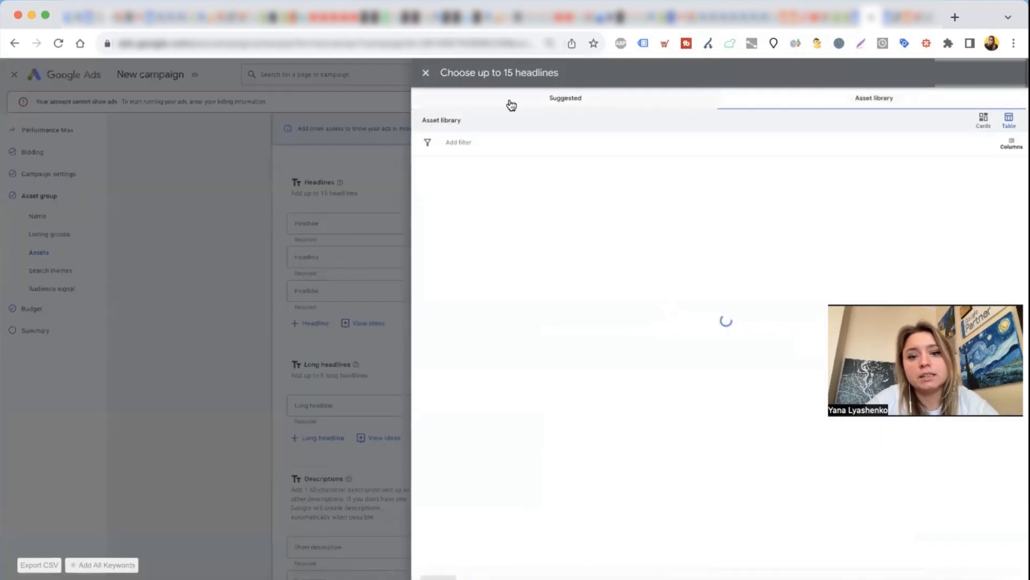
pyautogui.click(424, 73)
pyautogui.scroll(-3, 357, 279)
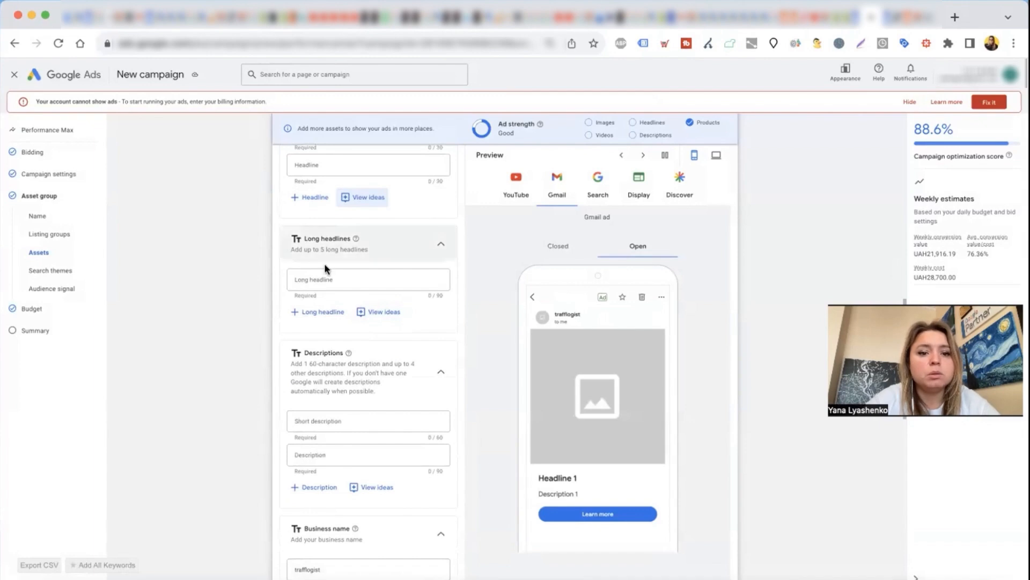
pyautogui.click(324, 279)
pyautogui.scroll(-4, 326, 355)
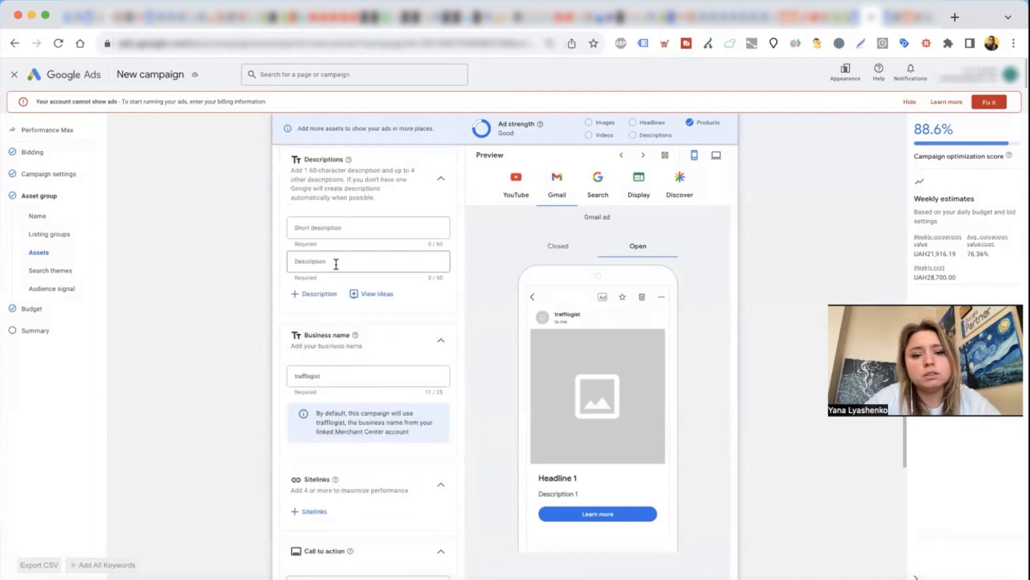
pyautogui.scroll(-10, 352, 450)
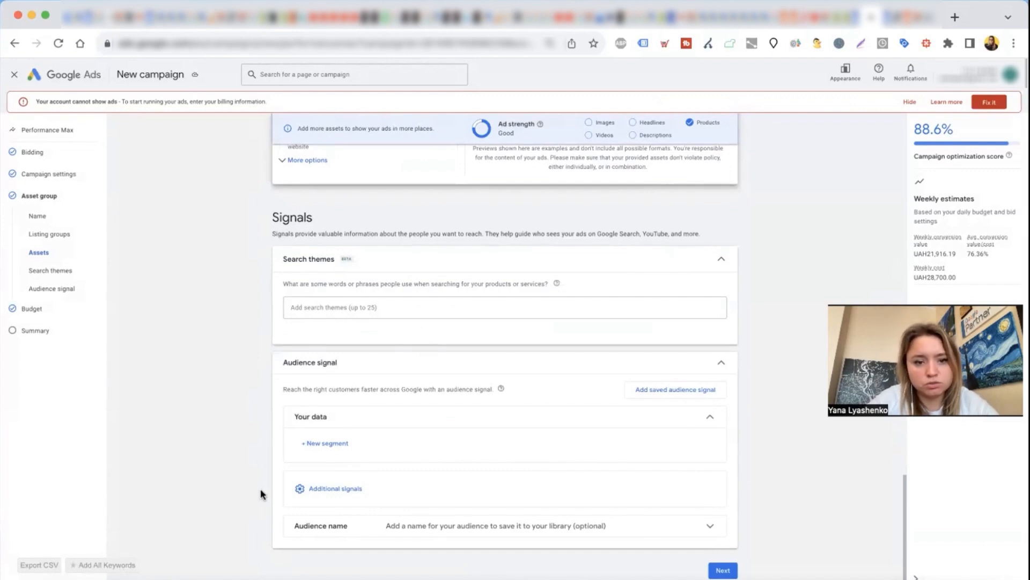
# - Leave the campaign draft and open the existing Performance Max-1 campaign from the campaign list
pyautogui.click(14, 74)
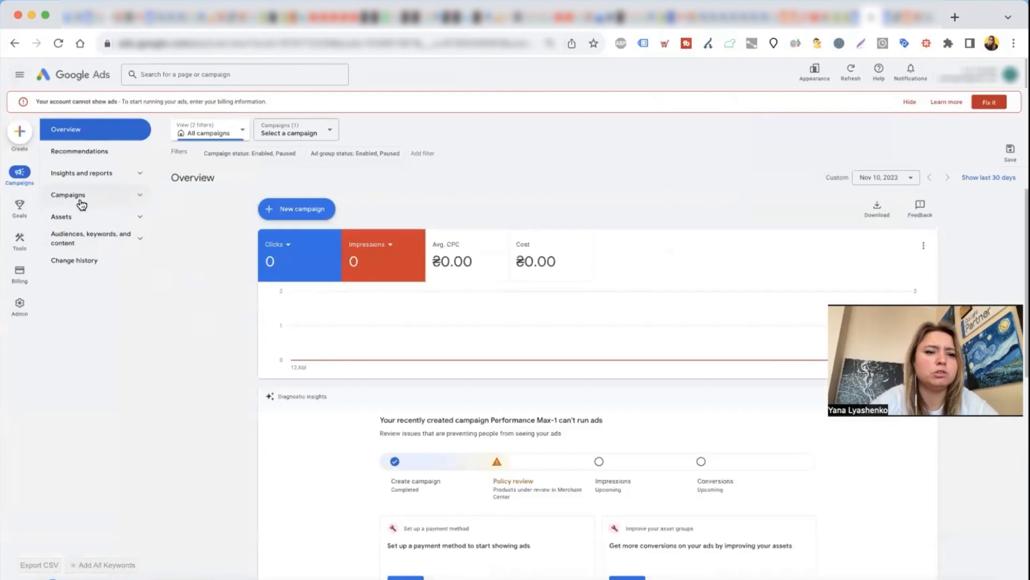
pyautogui.click(81, 203)
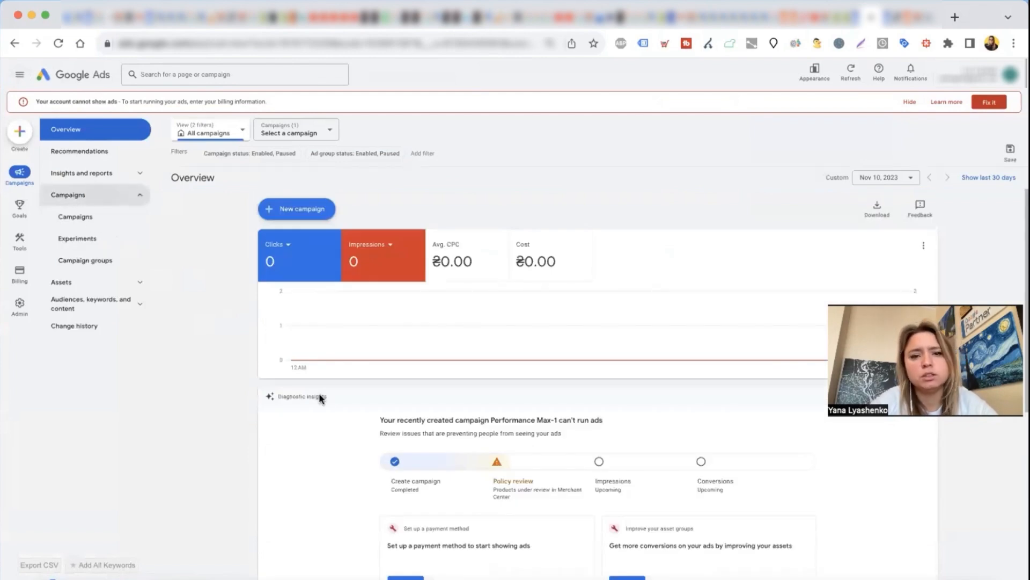
pyautogui.click(89, 217)
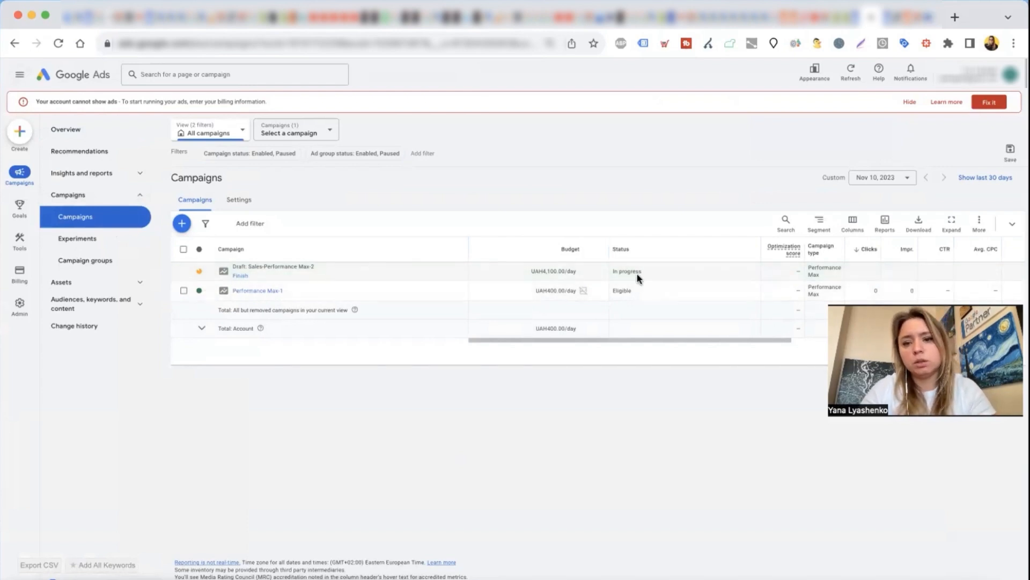
pyautogui.click(254, 292)
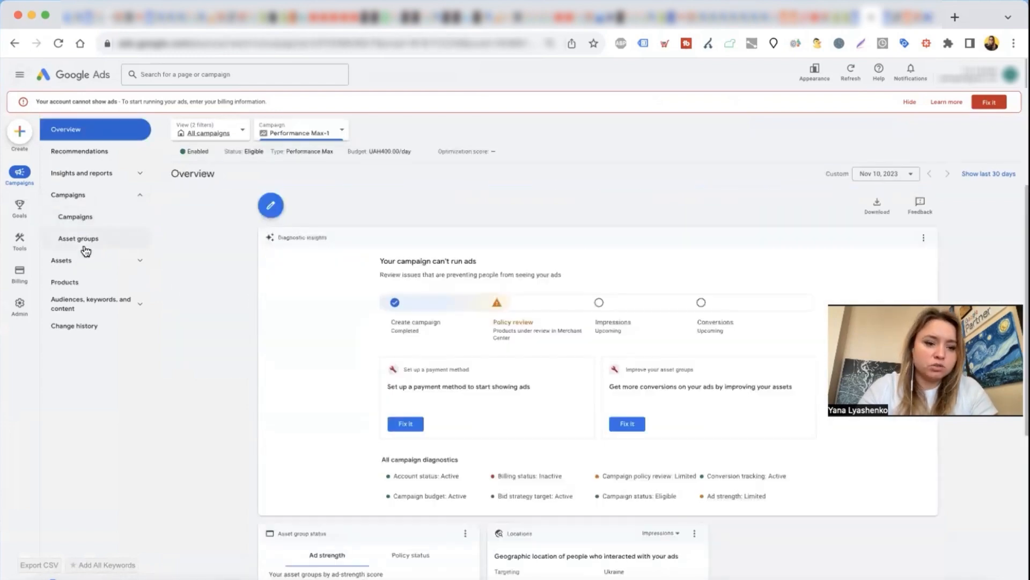
# - Open the asset groups of the Performance Max-1 campaign and check its assets and signals sections
pyautogui.click(85, 245)
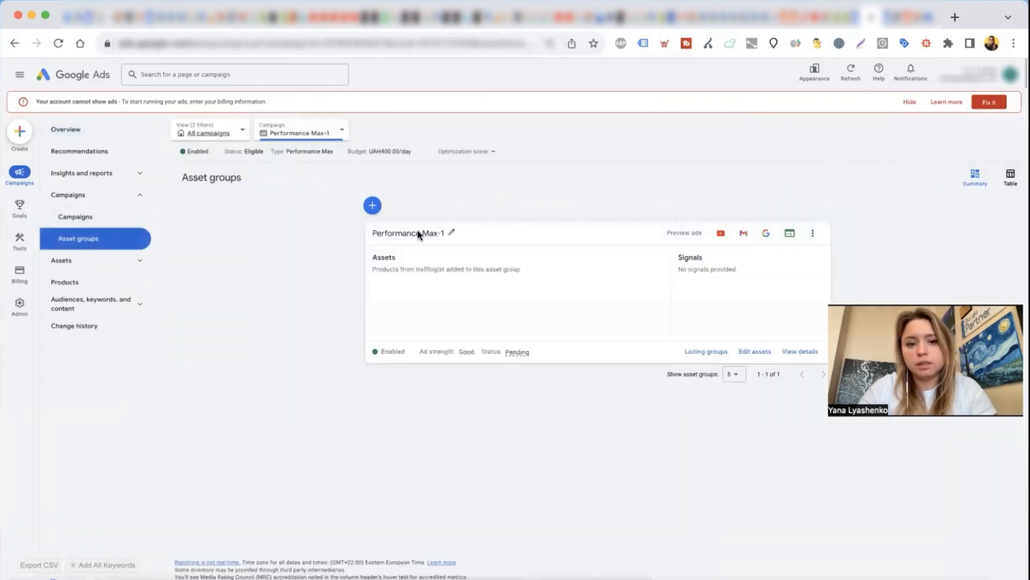
pyautogui.moveTo(398, 252); pyautogui.dragTo(476, 312)
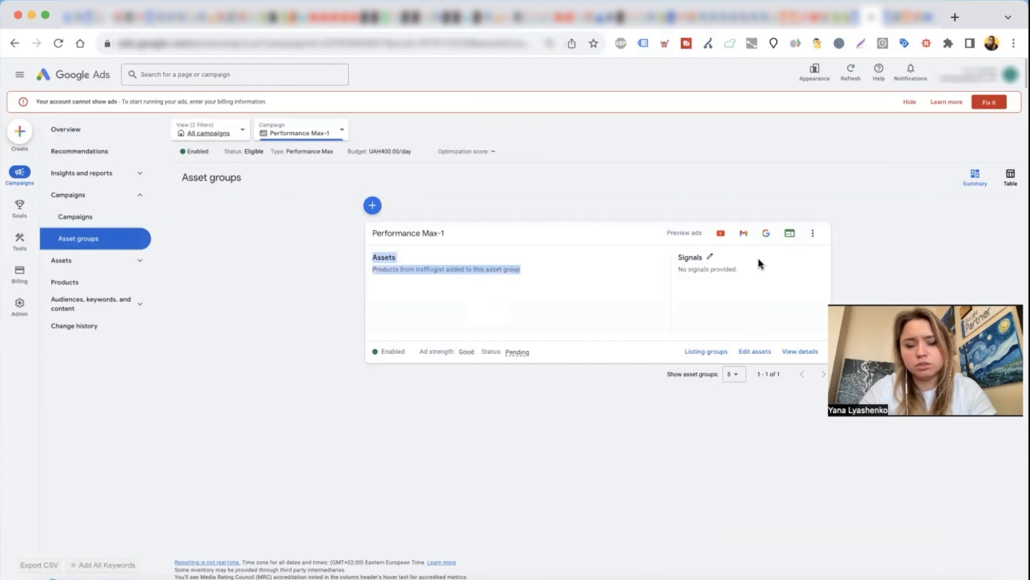
pyautogui.moveTo(680, 257); pyautogui.dragTo(747, 290)
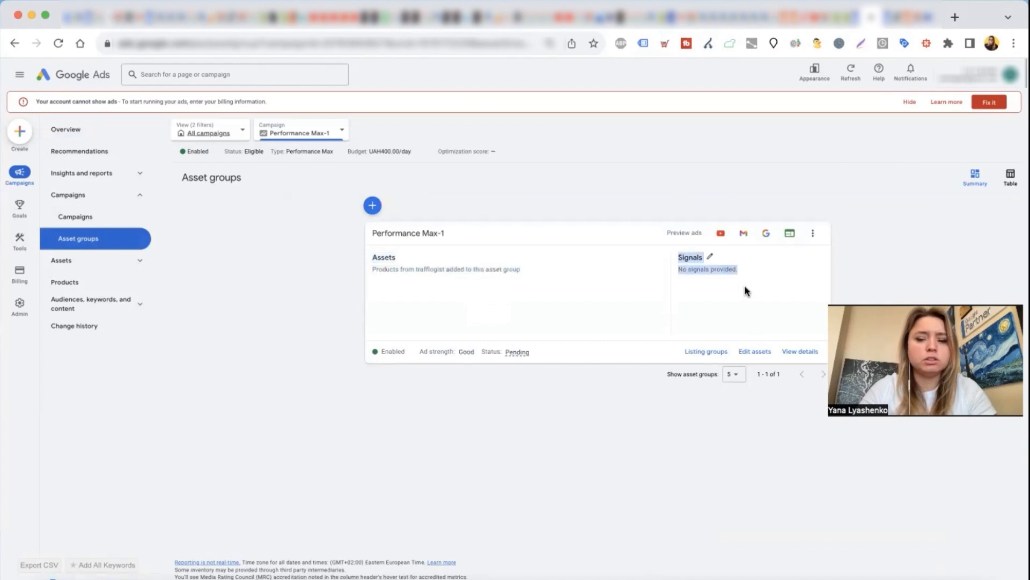
pyautogui.click(718, 310)
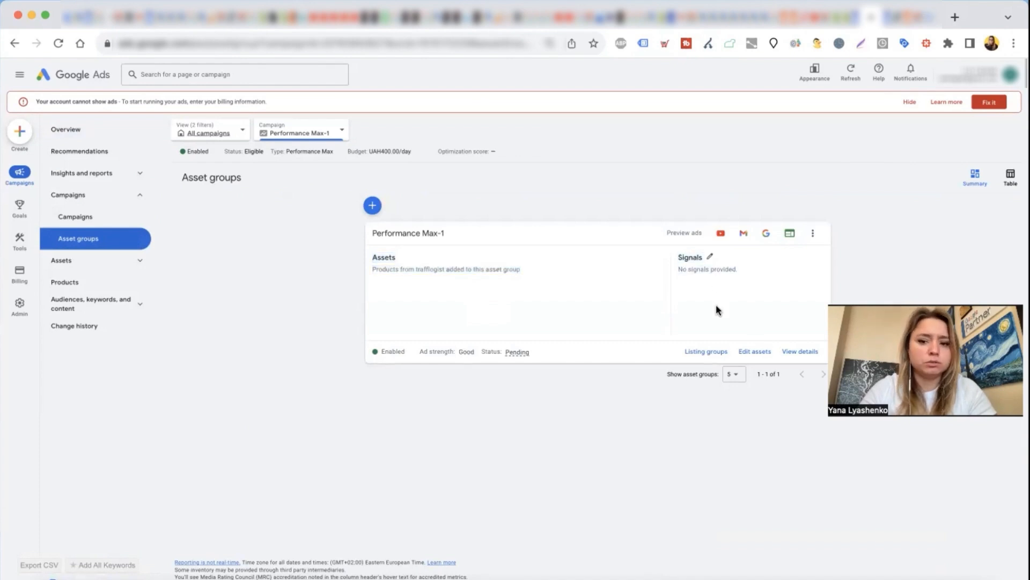
# - Open the asset group's signals for editing and check the search themes field and the available new segment types, without creating a segment
pyautogui.click(711, 258)
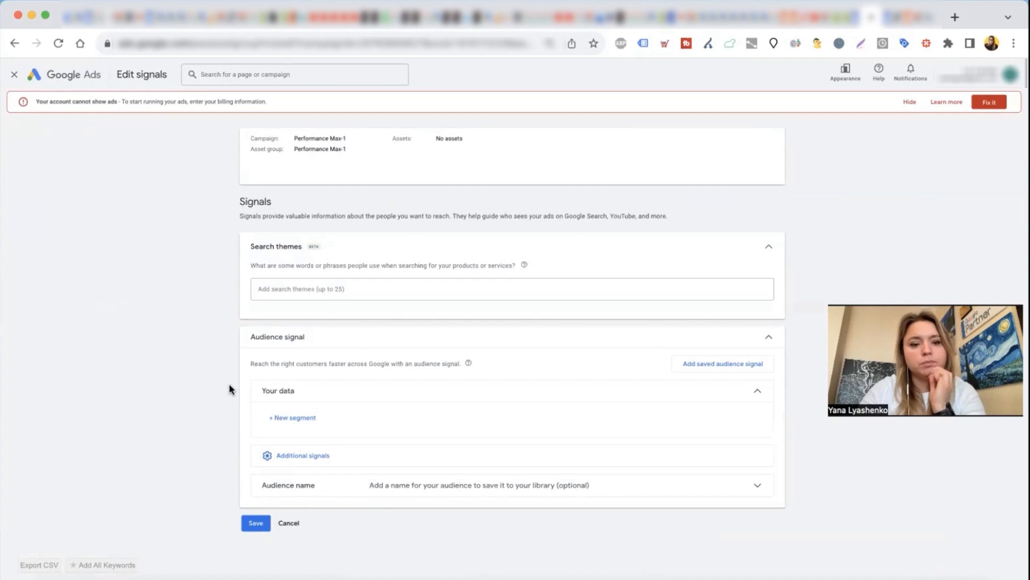
pyautogui.click(297, 289)
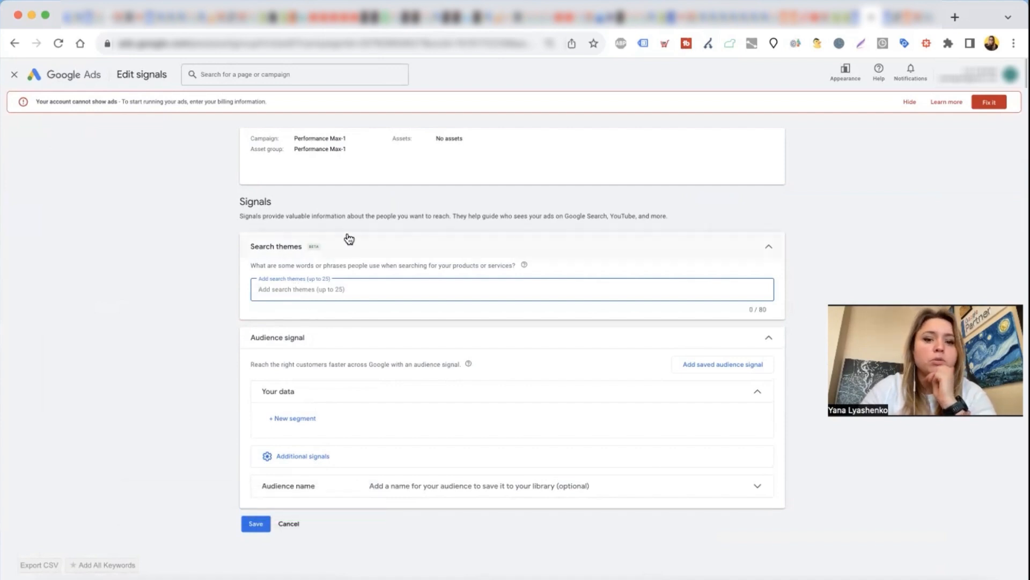
pyautogui.moveTo(523, 266)
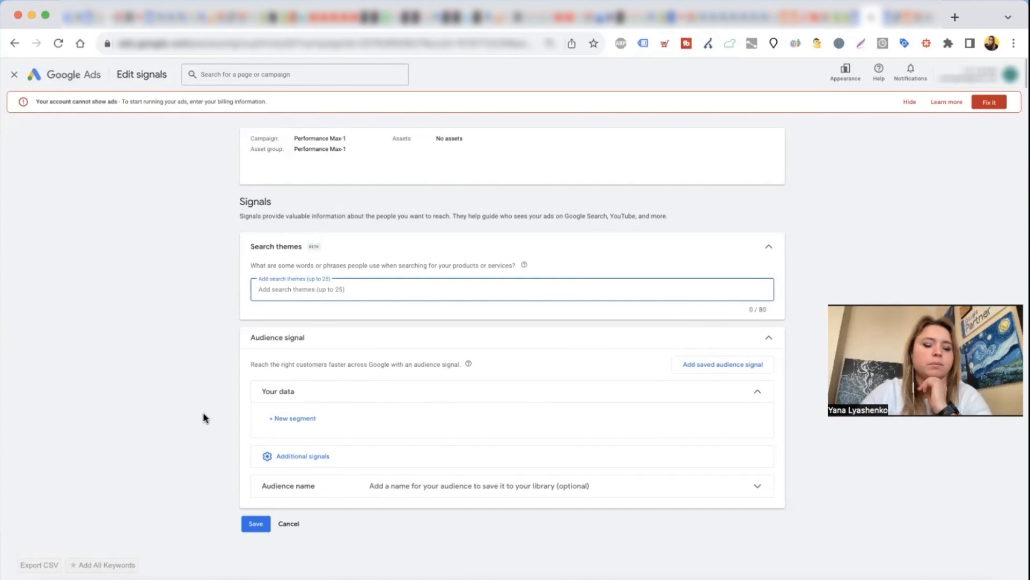
pyautogui.click(292, 419)
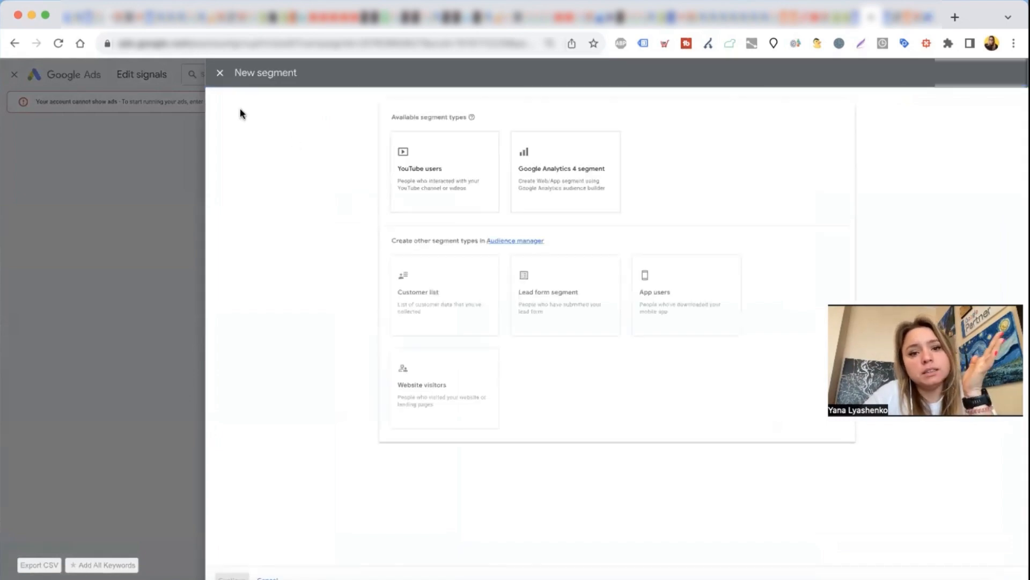
pyautogui.click(219, 73)
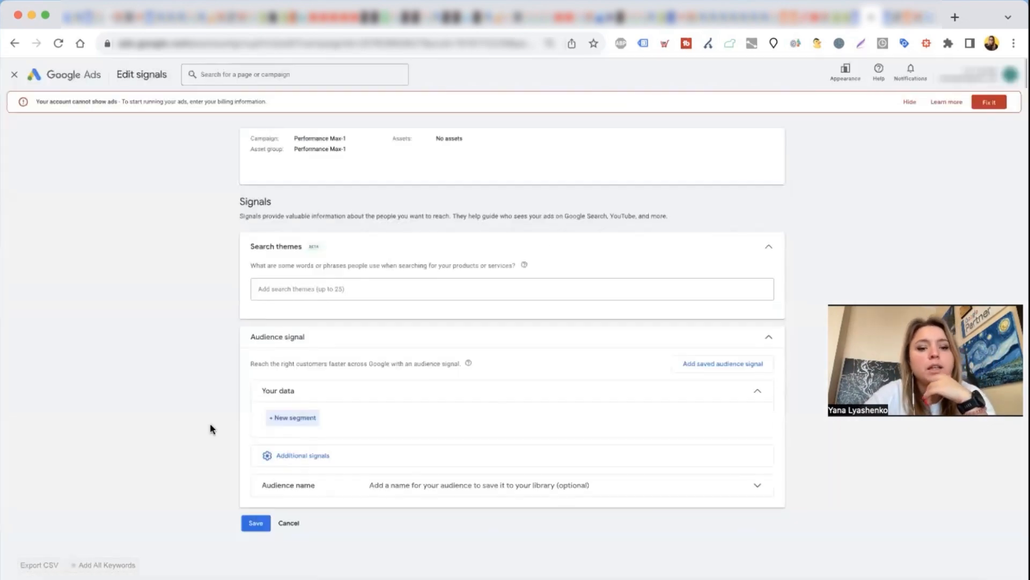
# - Add the interests and detailed demographics section to the audience signal and browse its categories, including life events, without selecting any
pyautogui.click(300, 455)
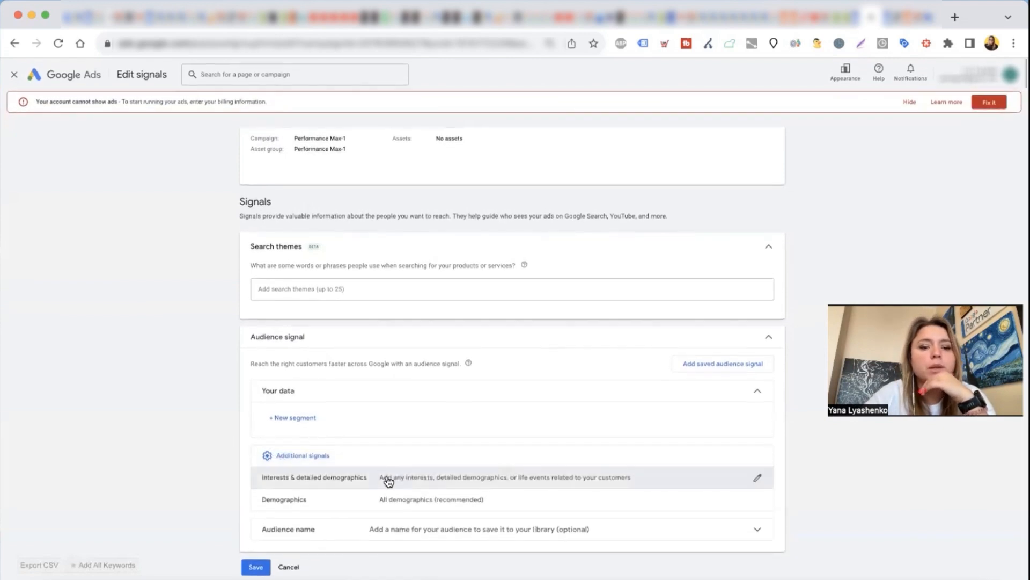
pyautogui.click(387, 479)
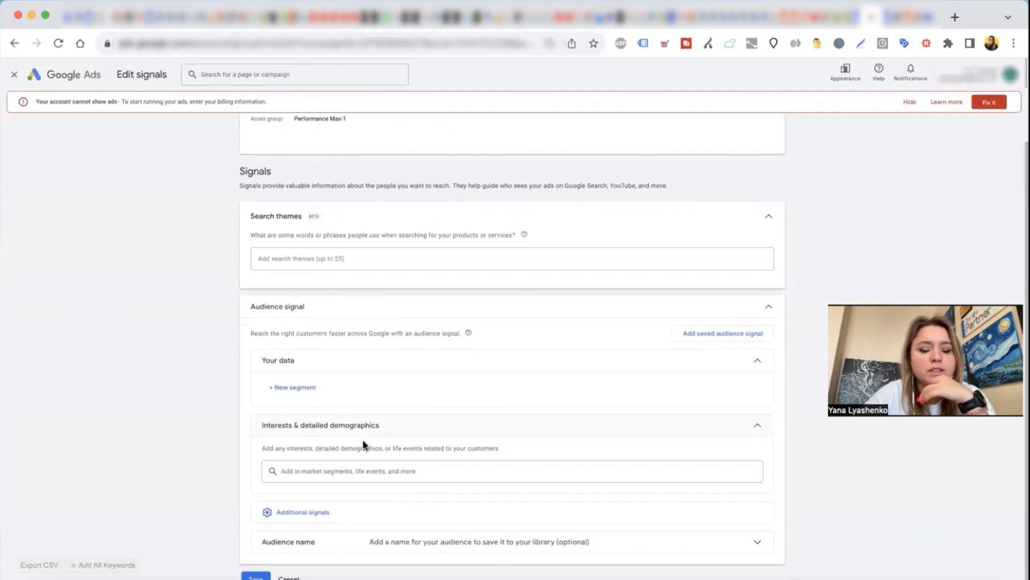
pyautogui.click(347, 470)
pyautogui.click(347, 471)
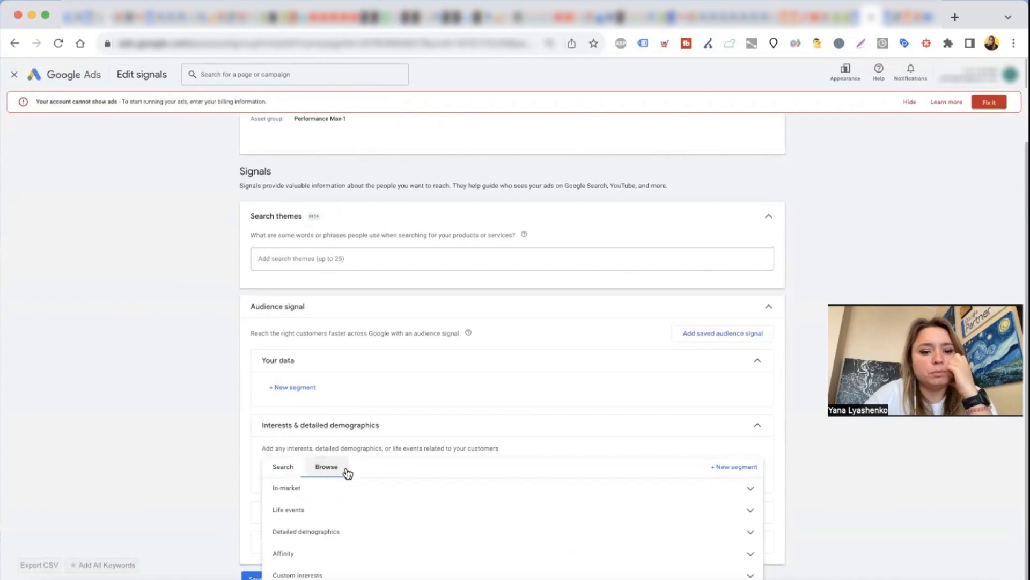
pyautogui.click(352, 509)
pyautogui.scroll(-5, 352, 520)
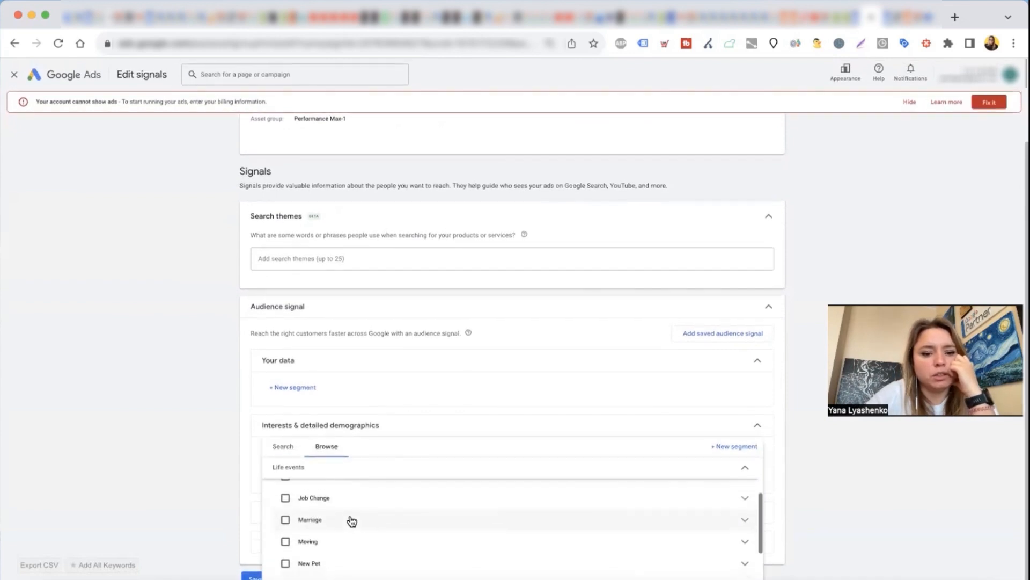
pyautogui.scroll(1, 322, 555)
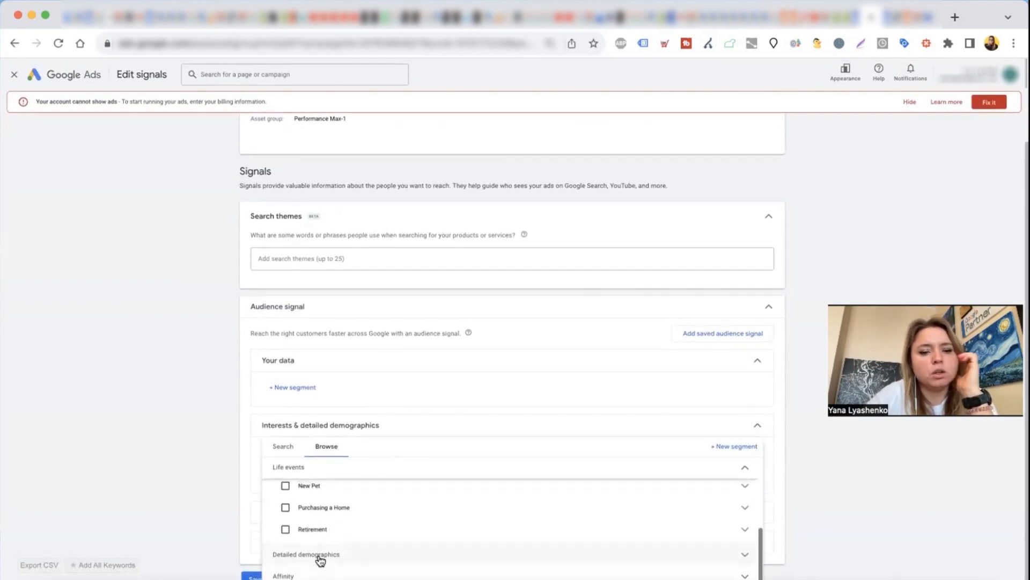
pyautogui.click(340, 468)
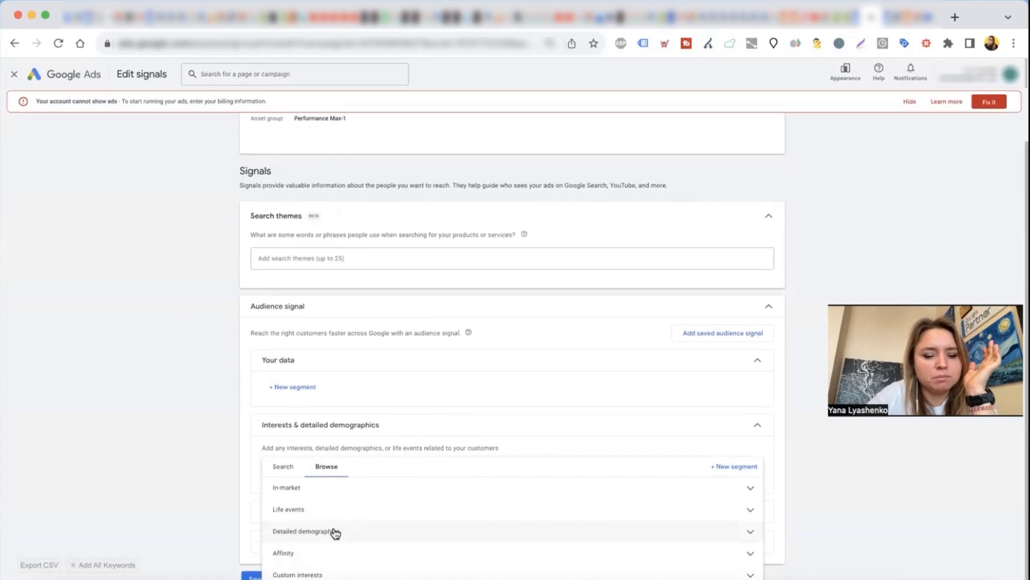
pyautogui.click(249, 493)
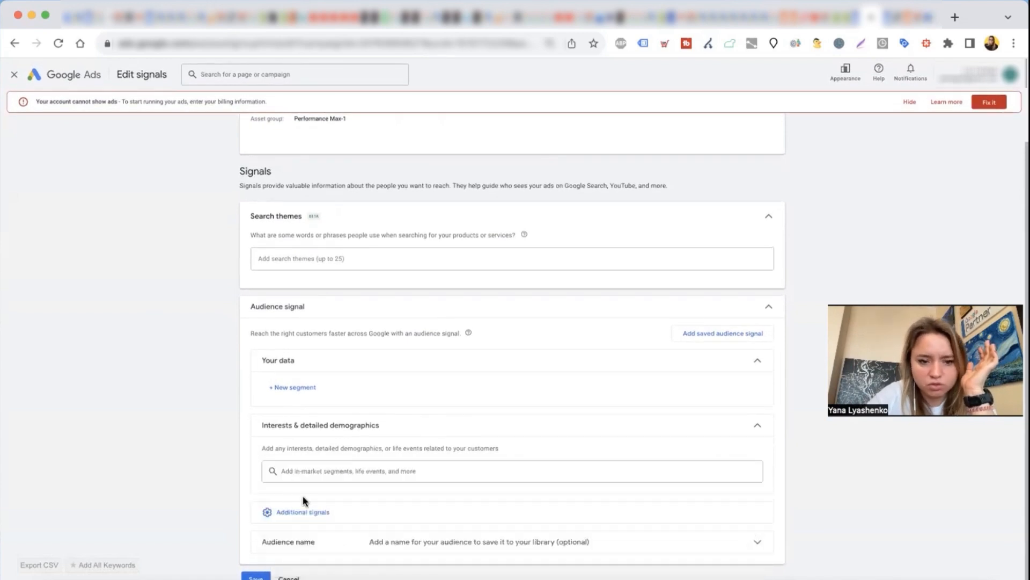
# - Look over the audience signal's demographics, including parental status and household income, and leave the signals editor without saving
pyautogui.click(314, 519)
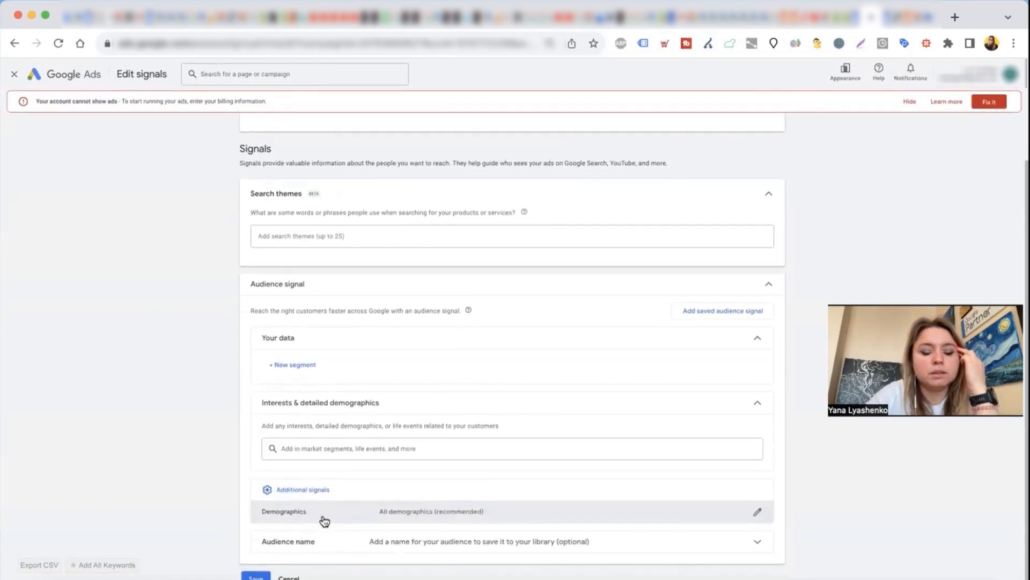
pyautogui.click(320, 518)
pyautogui.scroll(-3, 321, 520)
pyautogui.click(318, 502)
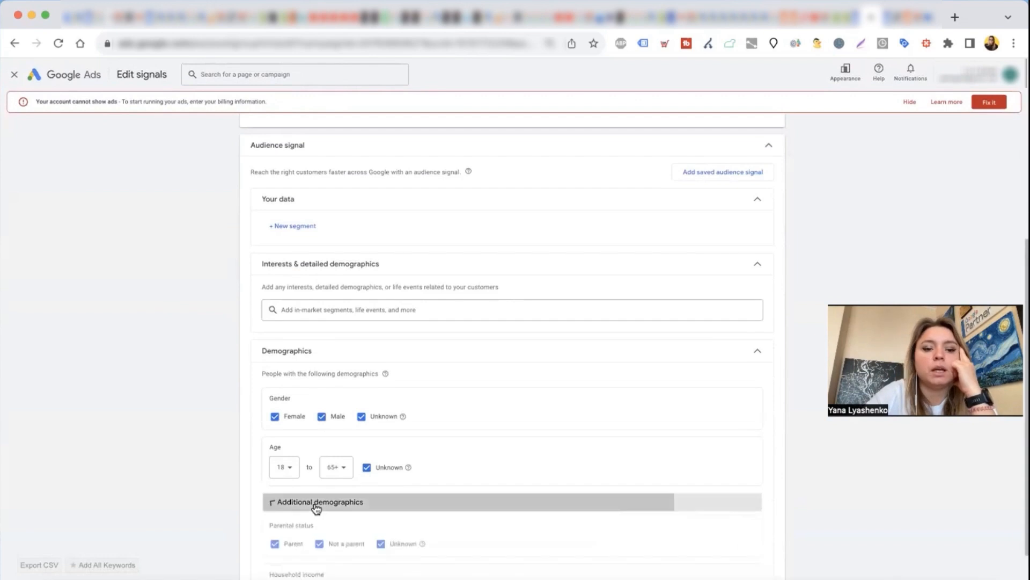
pyautogui.scroll(-2, 376, 504)
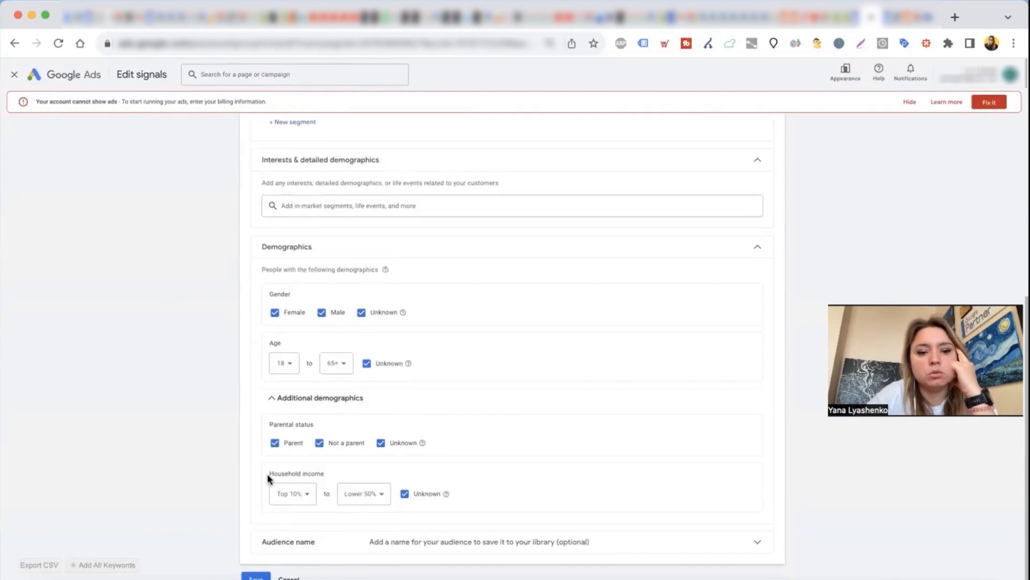
pyautogui.moveTo(268, 473); pyautogui.dragTo(329, 475)
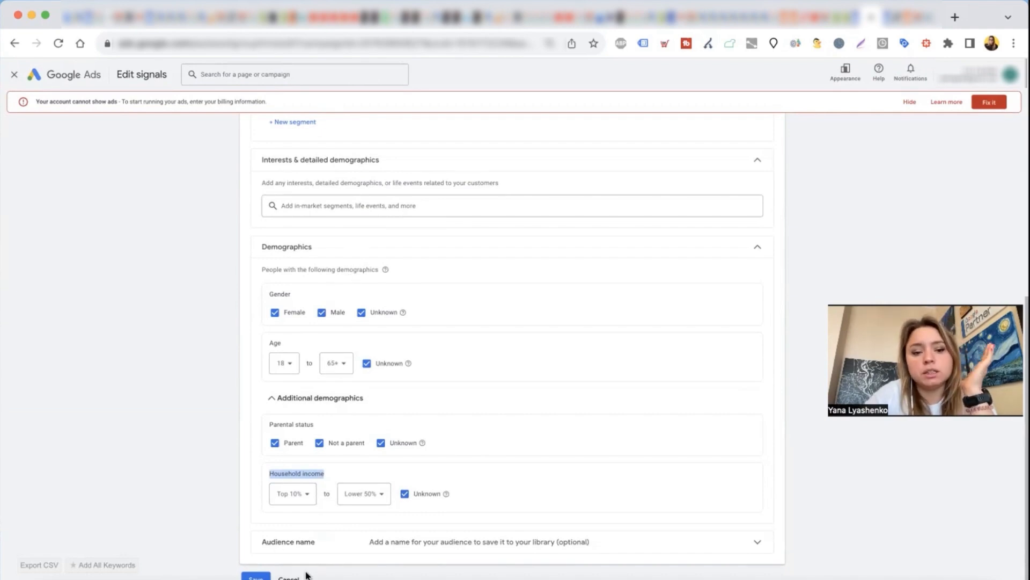
pyautogui.click(289, 578)
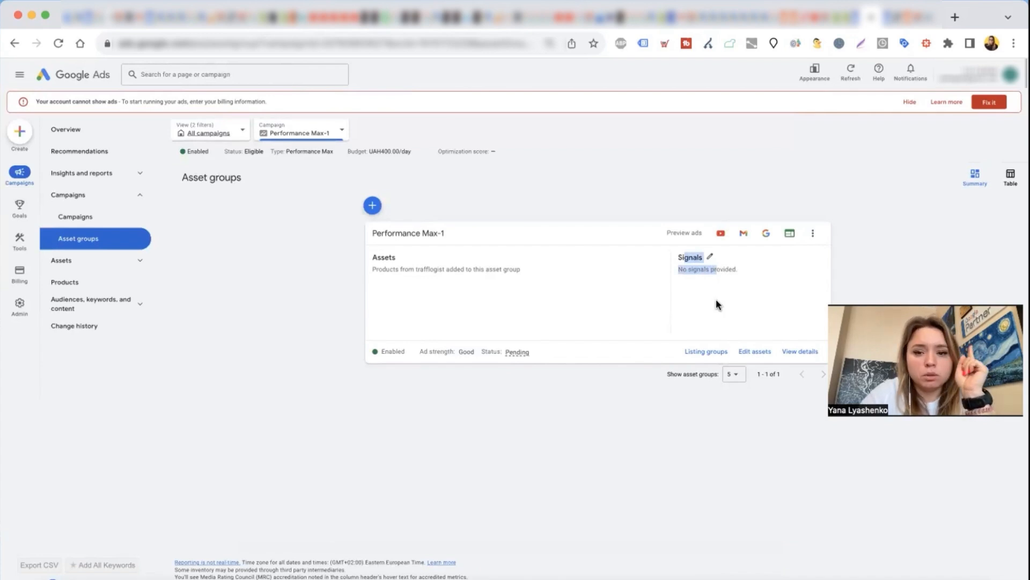
# - Return from the asset group to the campaign list and reopen the Performance Max-1 campaign
pyautogui.click(706, 279)
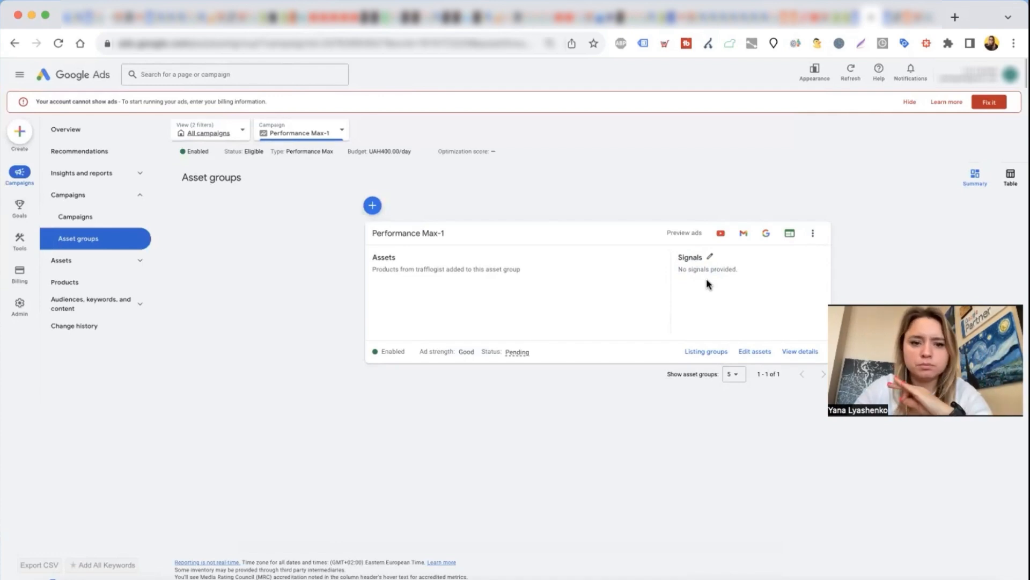
pyautogui.moveTo(713, 279); pyautogui.dragTo(670, 250)
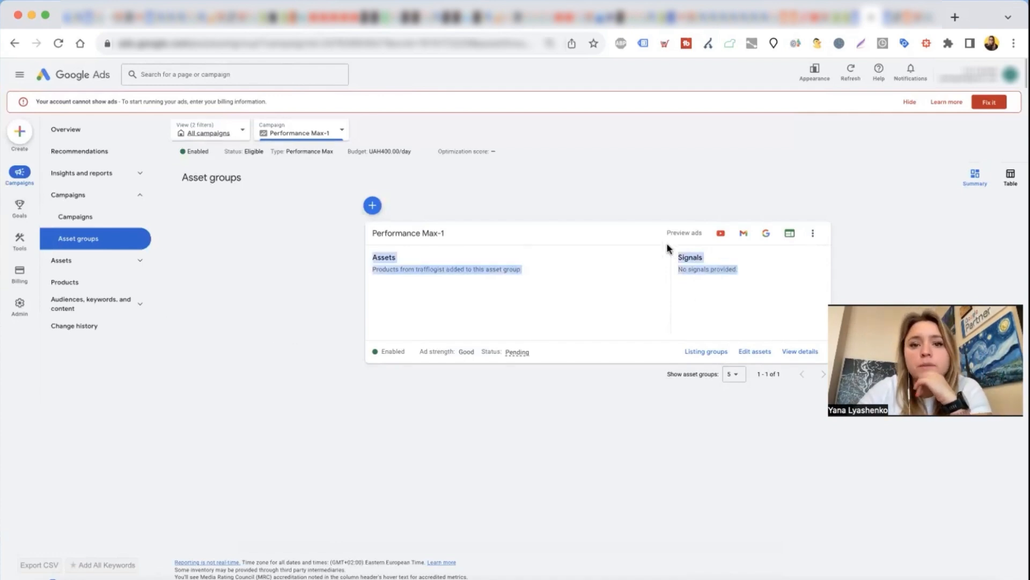
pyautogui.click(90, 220)
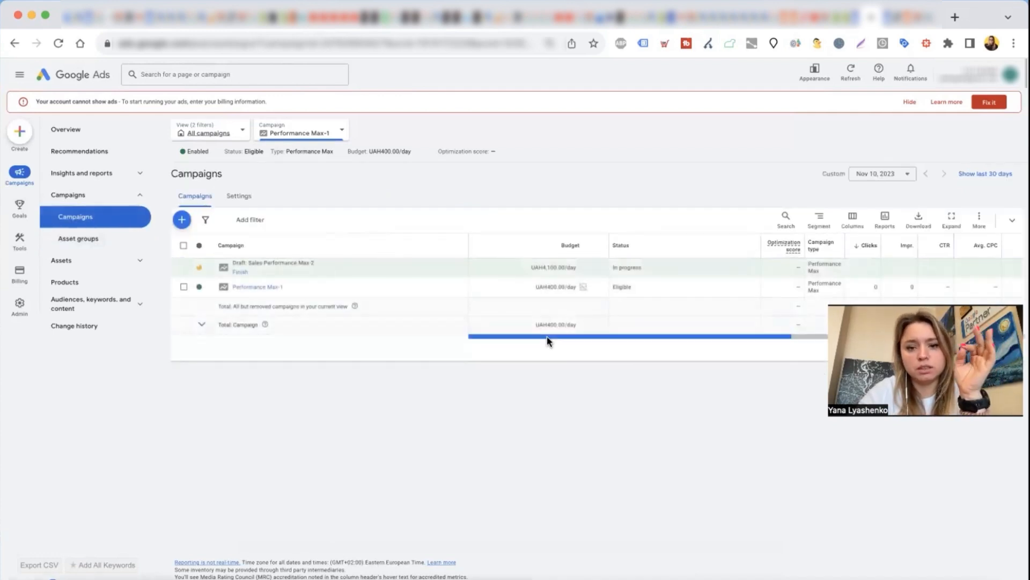
pyautogui.click(240, 290)
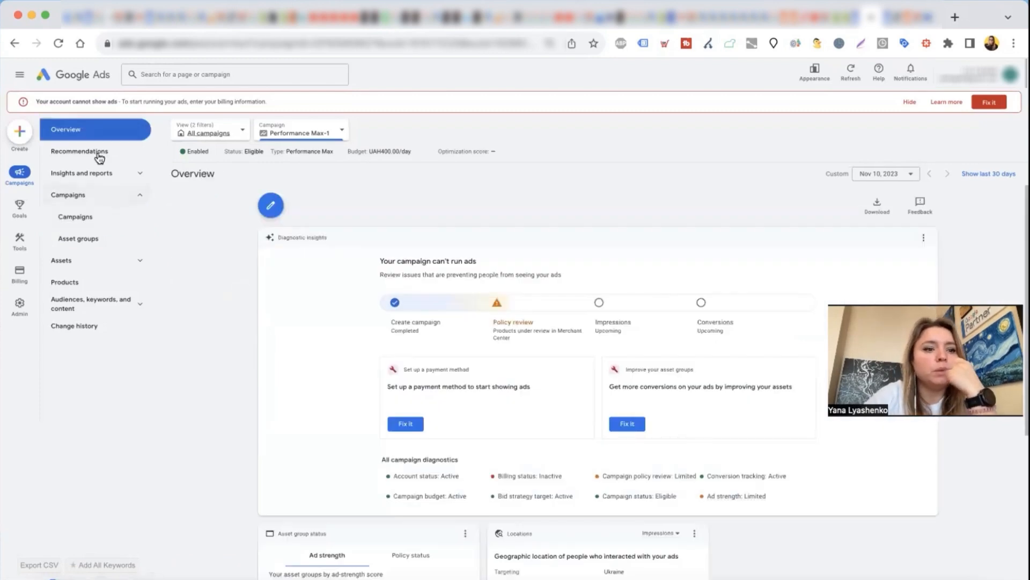
# - Go through the campaign's insights and reports, from Insights and Auction insights to When and where ads showed, Report editor and Dashboards
pyautogui.click(101, 177)
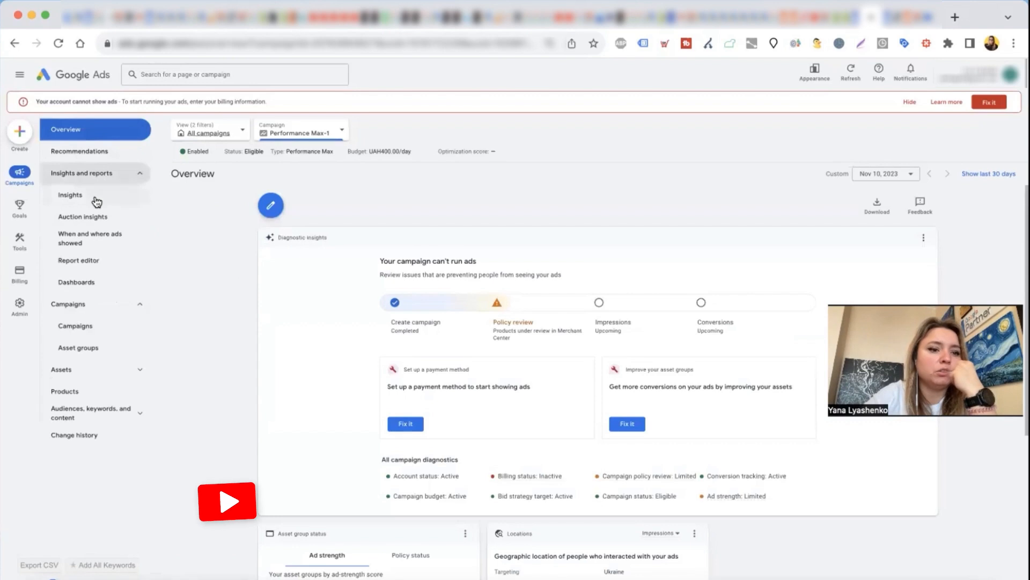
pyautogui.click(97, 201)
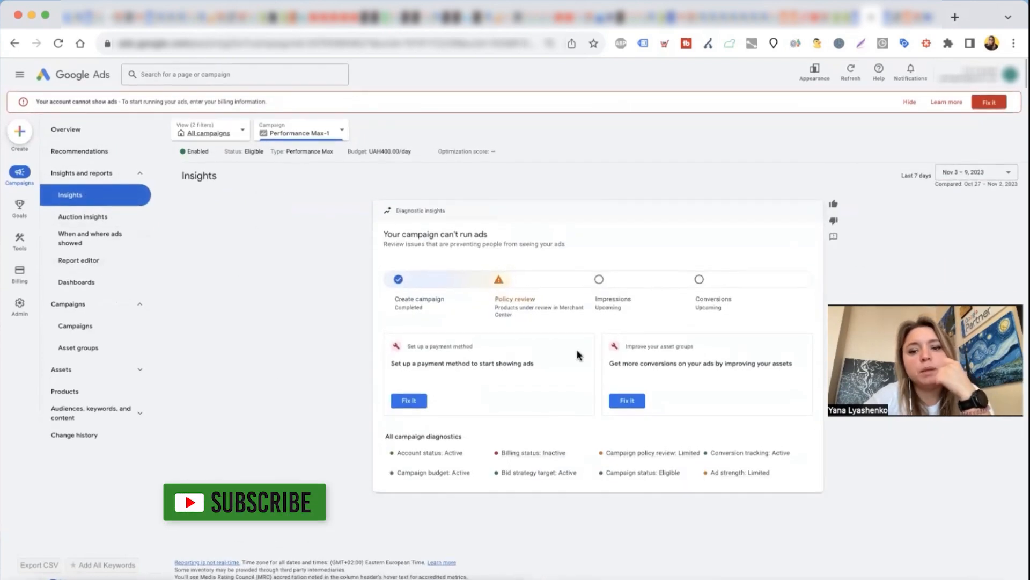
pyautogui.click(73, 217)
pyautogui.click(75, 235)
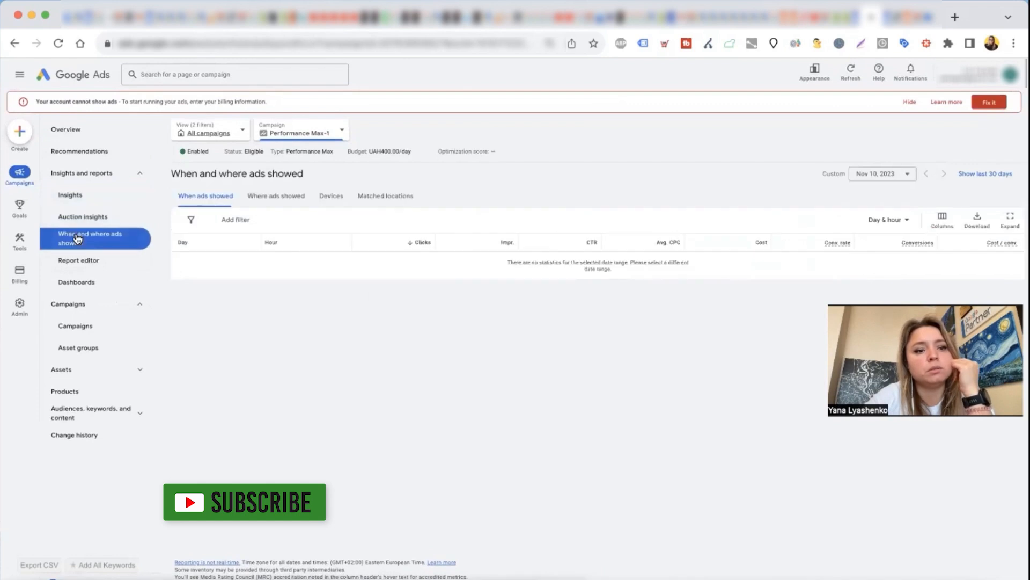
pyautogui.click(78, 262)
pyautogui.click(77, 282)
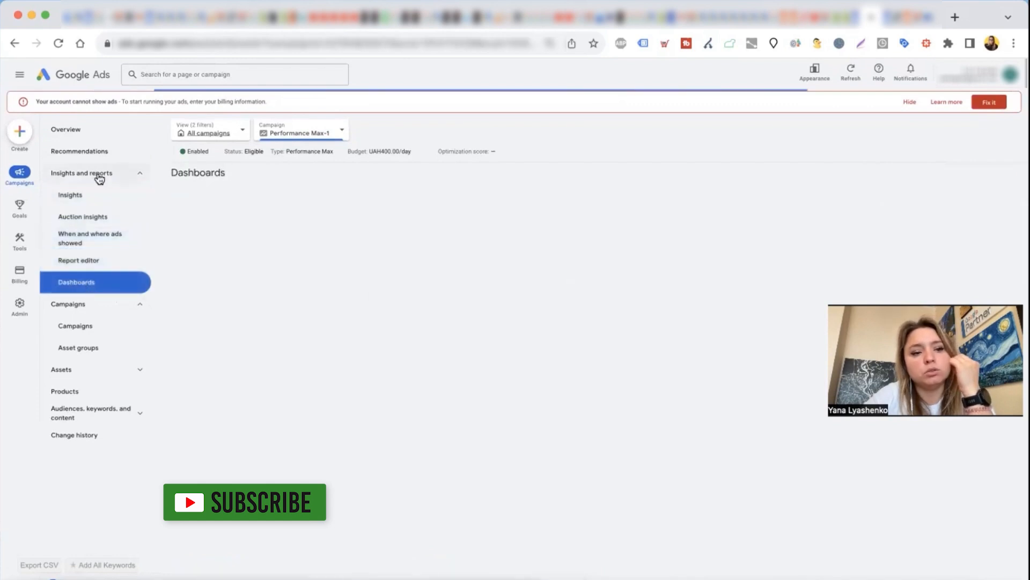
# - Review the campaign's Insights page and switch the Auction insights report to Shopping
pyautogui.click(71, 195)
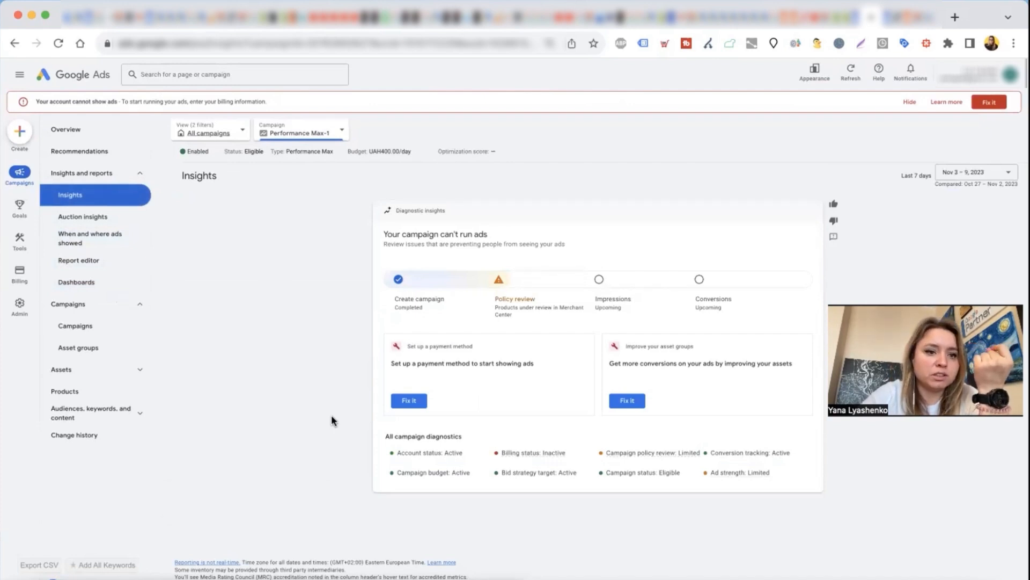
pyautogui.click(95, 217)
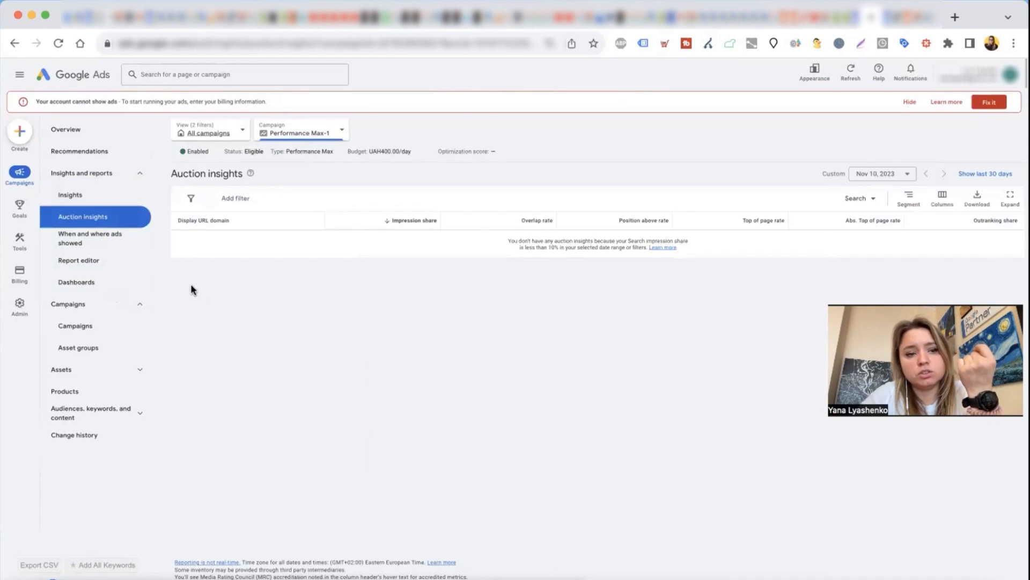
pyautogui.click(859, 198)
pyautogui.click(860, 250)
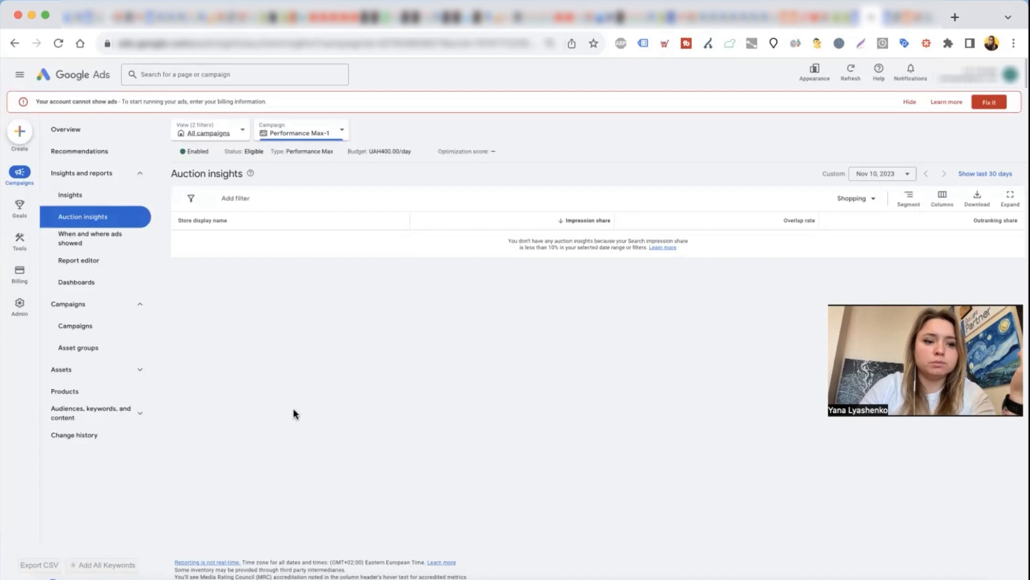
# - Select Performance Max-1 in the campaign list and switch to Google Merchant Center's All products page
pyautogui.click(81, 328)
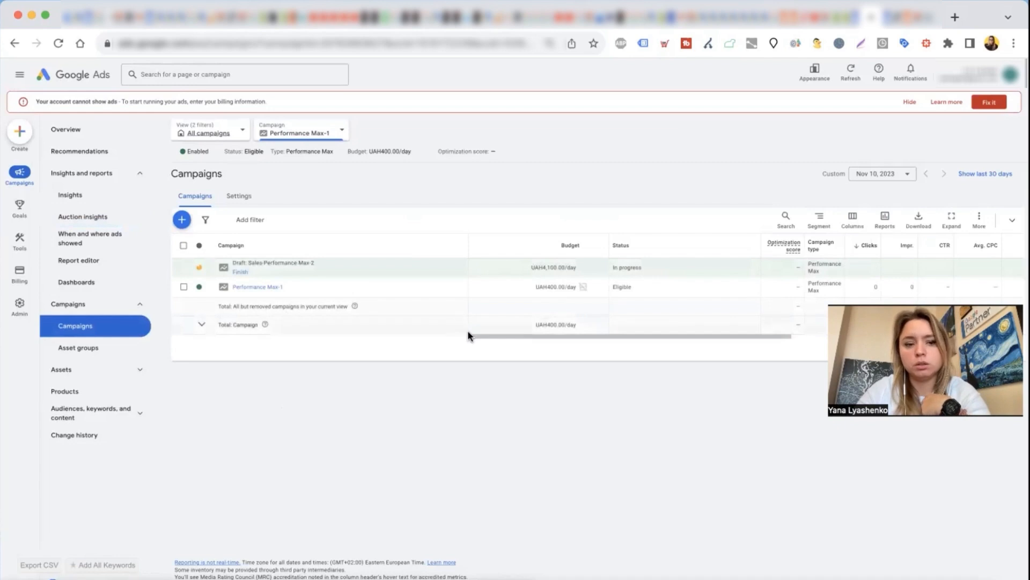
pyautogui.click(184, 288)
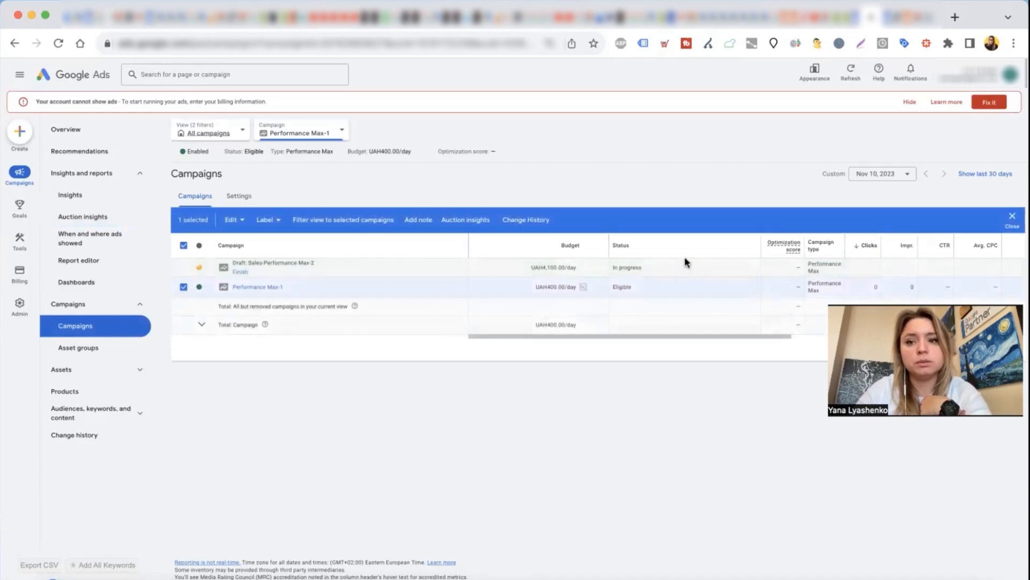
pyautogui.click(874, 17)
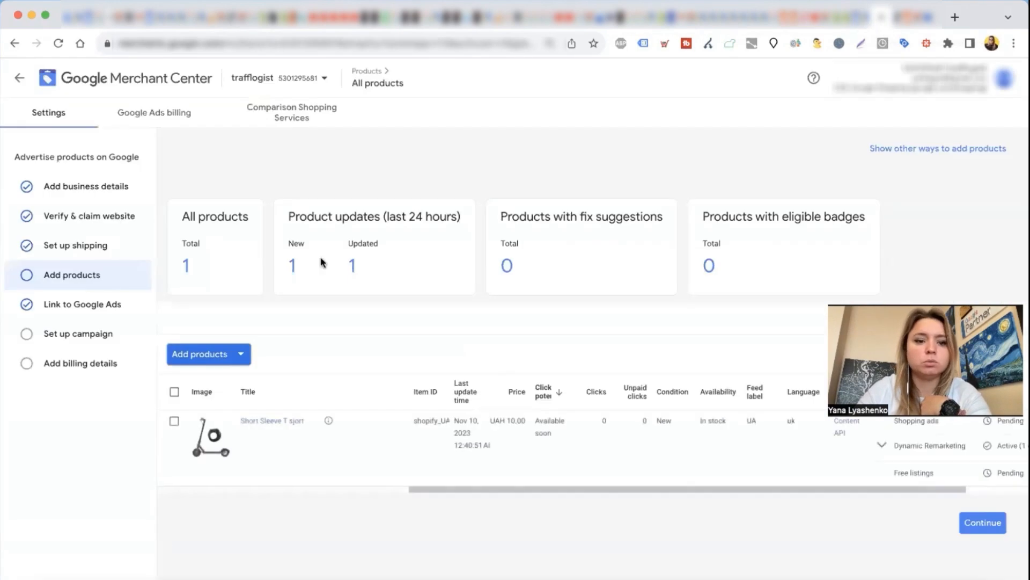
# - Review the Short Sleeve T sjort product in Merchant Center, from its description and status to its shipping and final attributes
pyautogui.click(272, 422)
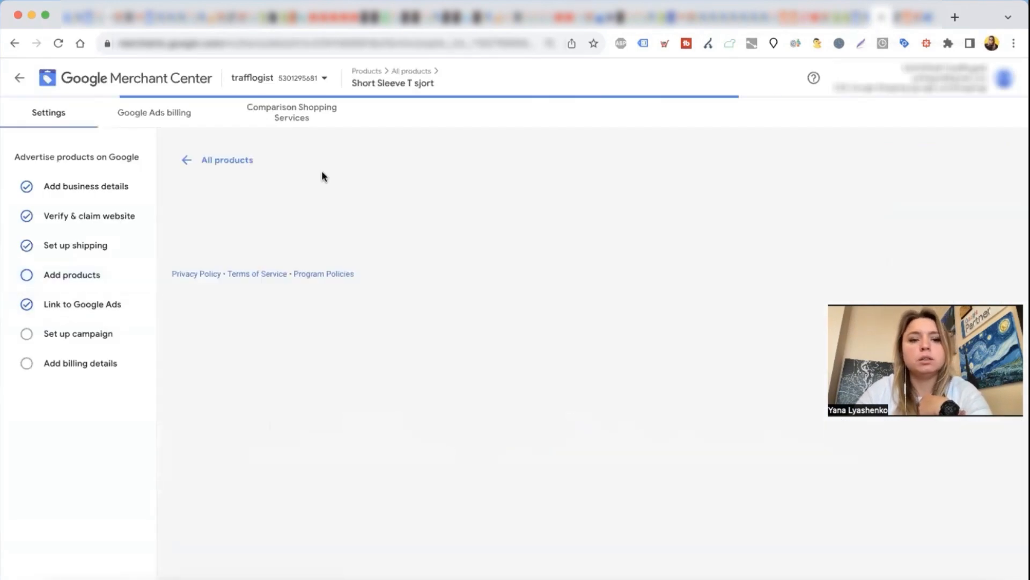
pyautogui.scroll(-1, 293, 265)
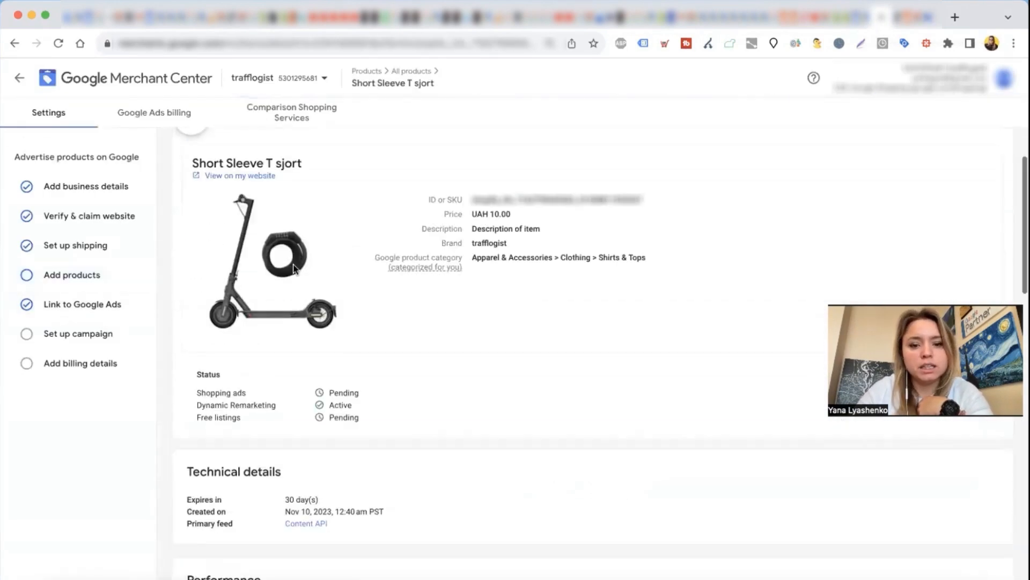
pyautogui.scroll(-1, 462, 285)
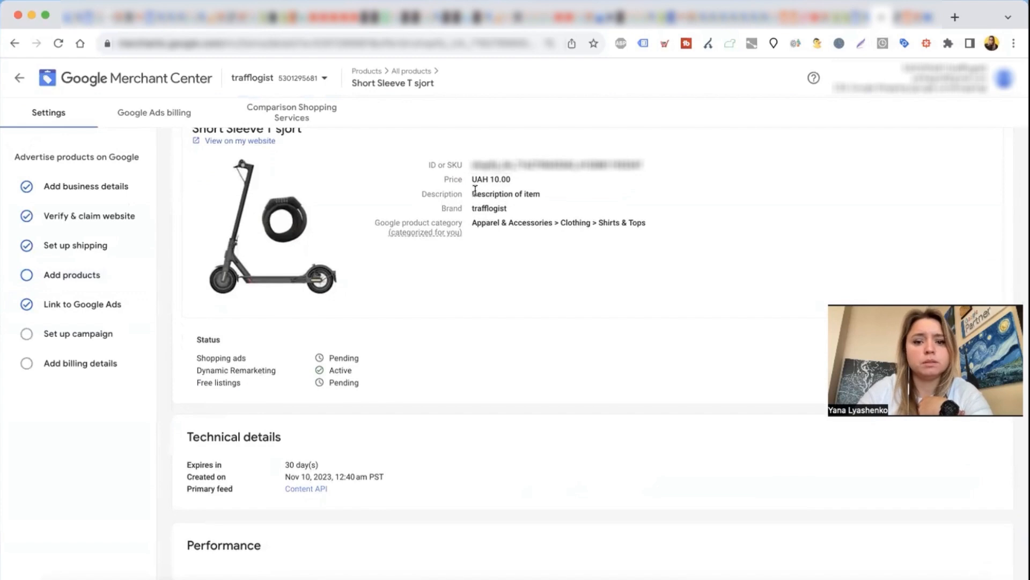
pyautogui.moveTo(477, 193); pyautogui.dragTo(563, 201)
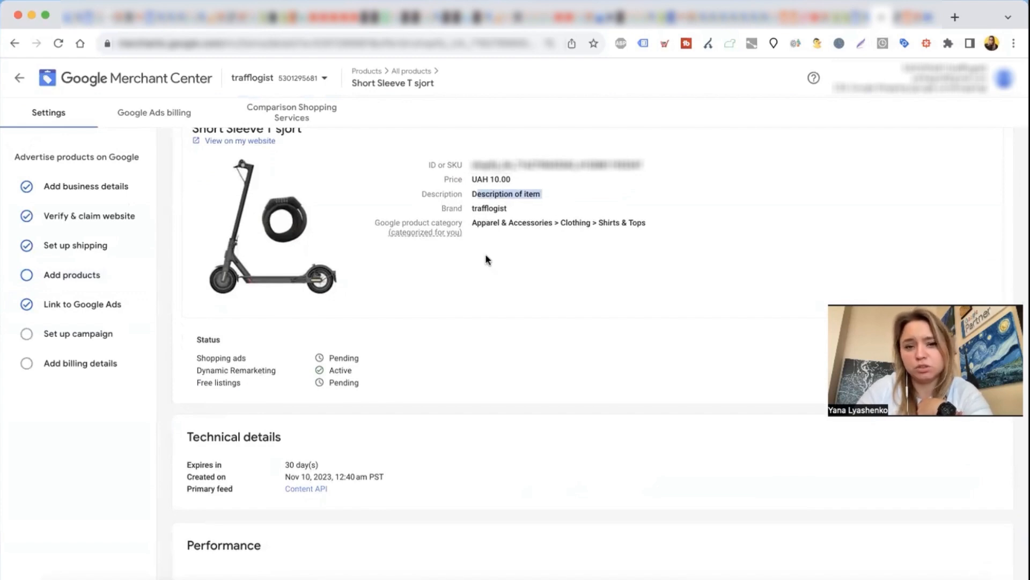
pyautogui.scroll(-15, 453, 331)
pyautogui.scroll(-5, 455, 331)
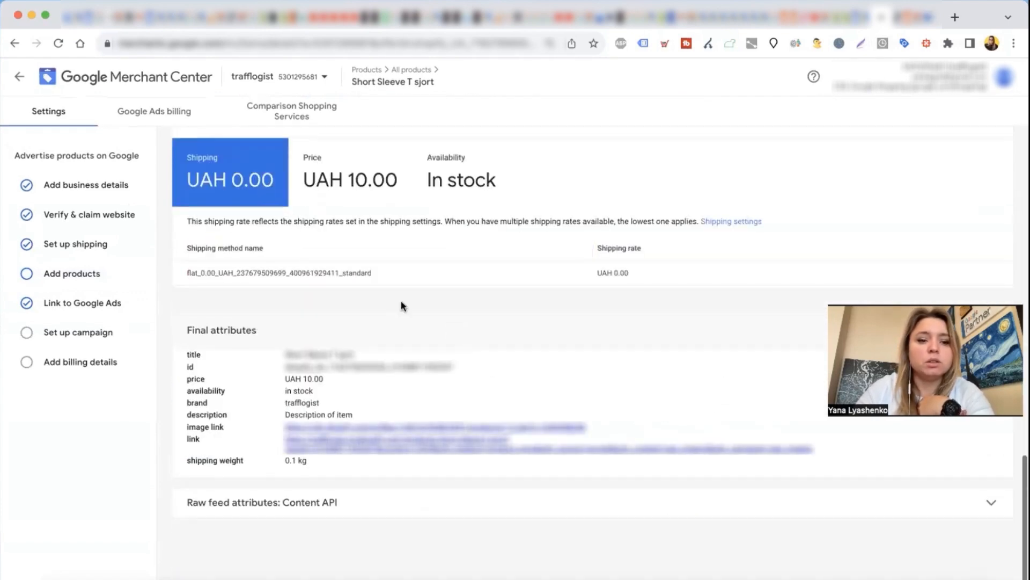
pyautogui.moveTo(189, 363); pyautogui.dragTo(239, 469)
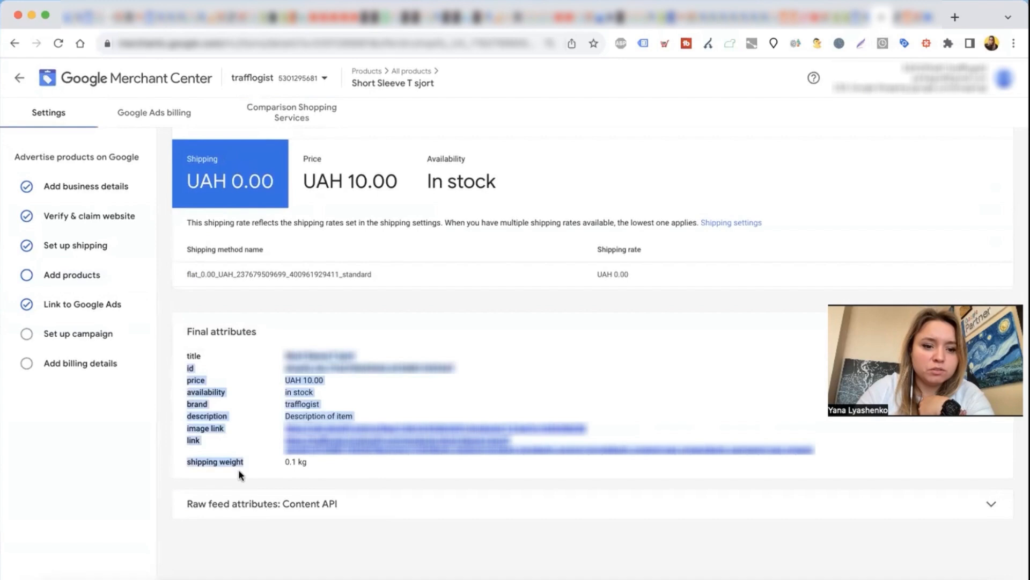
pyautogui.click(262, 403)
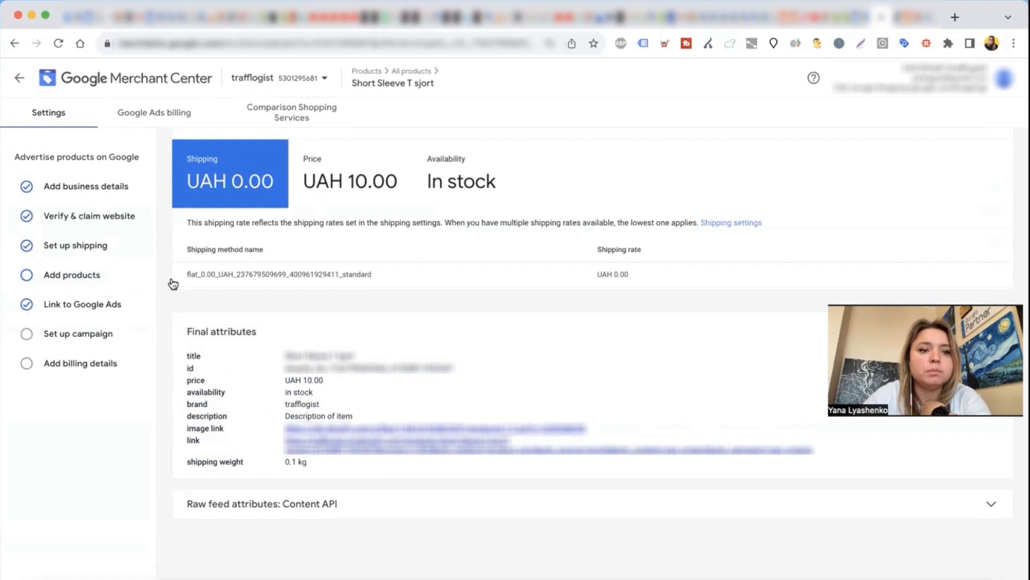
# - Leave the product setup for Merchant Center's Overview and open the product Feeds page
pyautogui.click(20, 79)
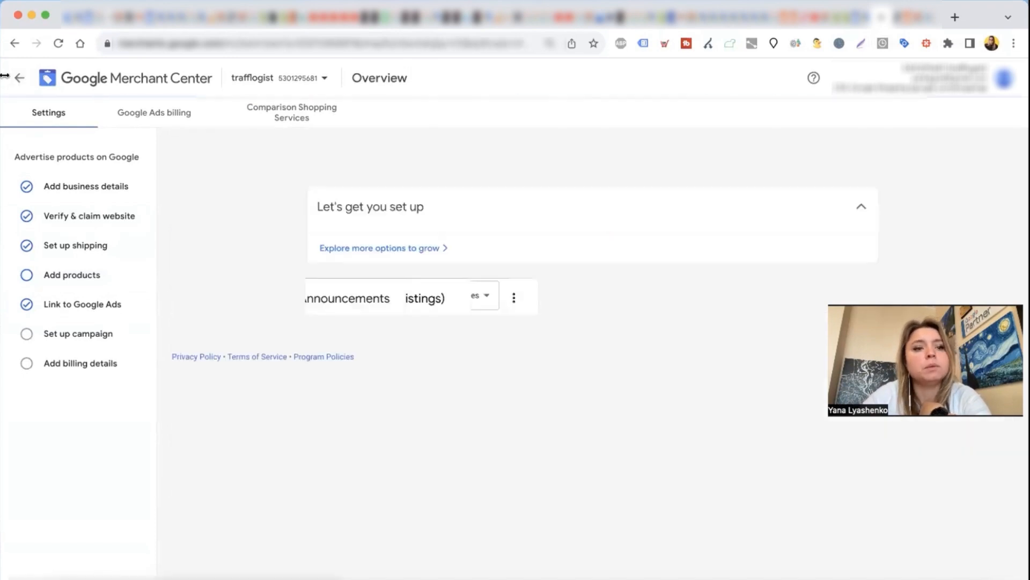
pyautogui.click(73, 156)
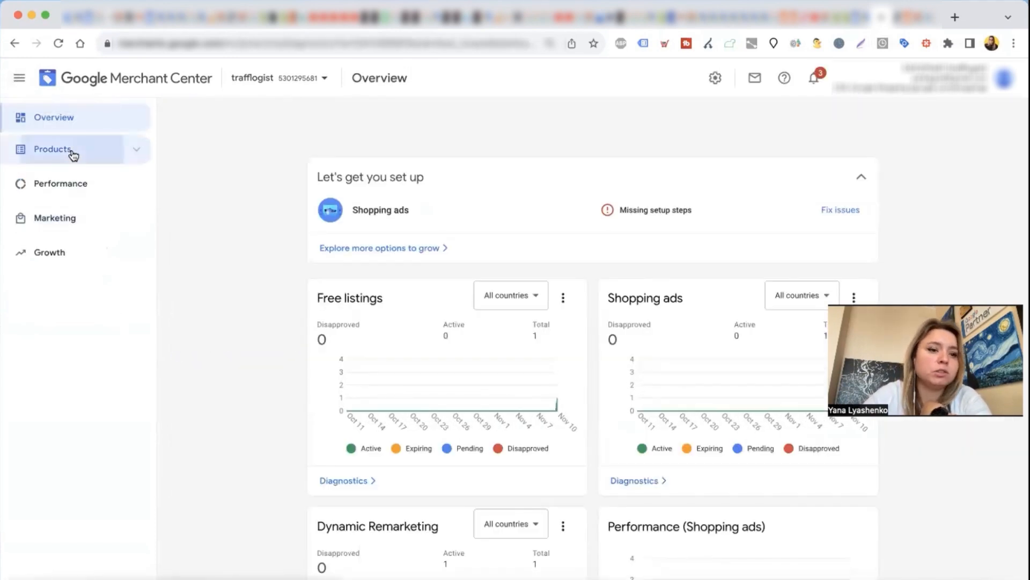
pyautogui.click(73, 227)
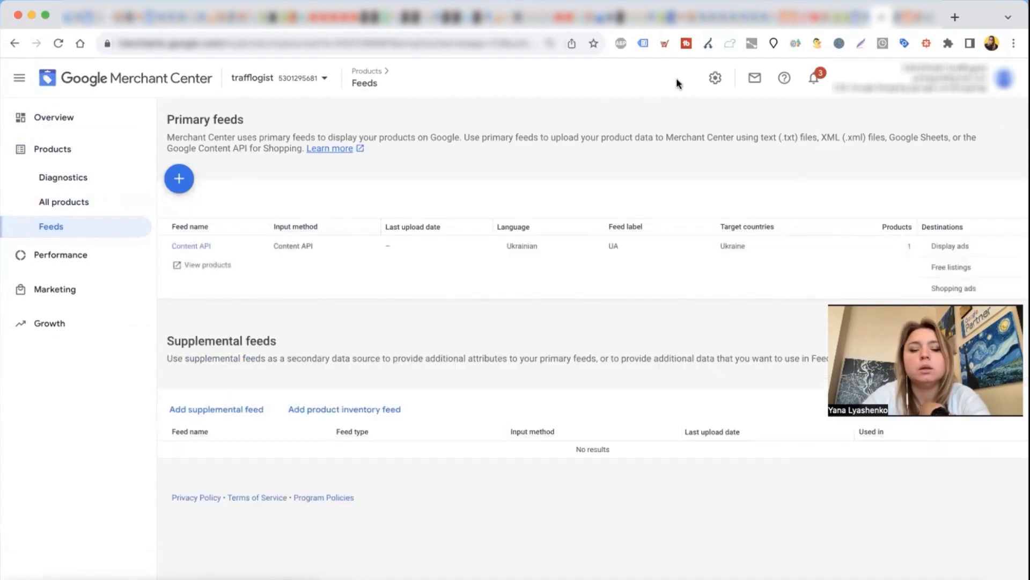
# - Open the Shipping and returns settings and view the return policies
pyautogui.click(715, 78)
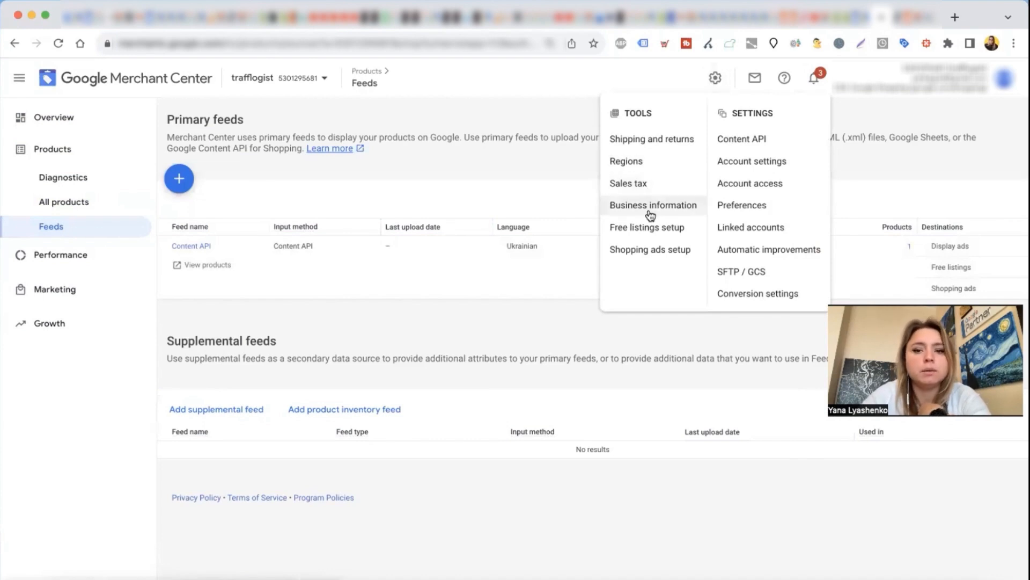
pyautogui.click(664, 140)
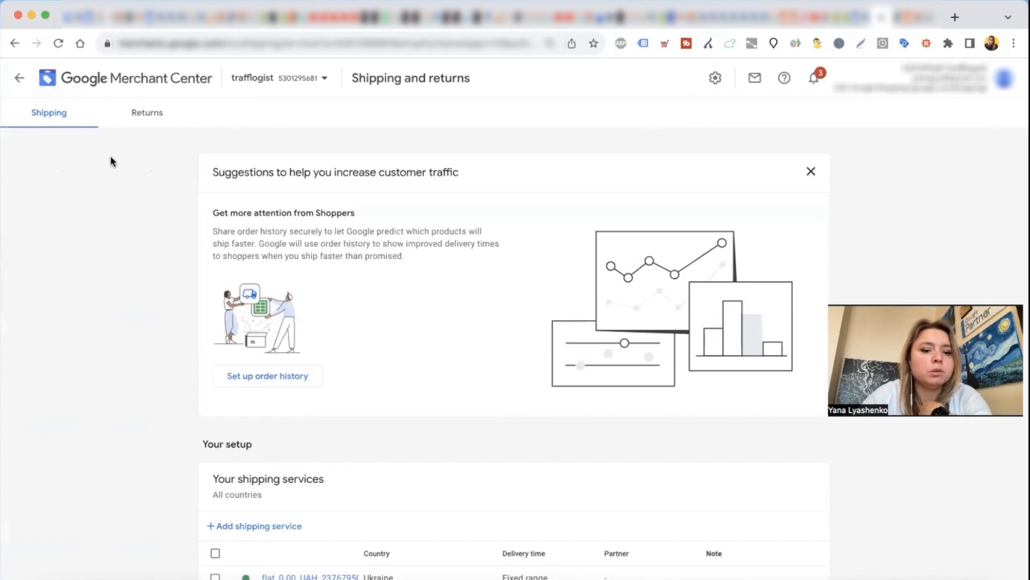
pyautogui.click(150, 109)
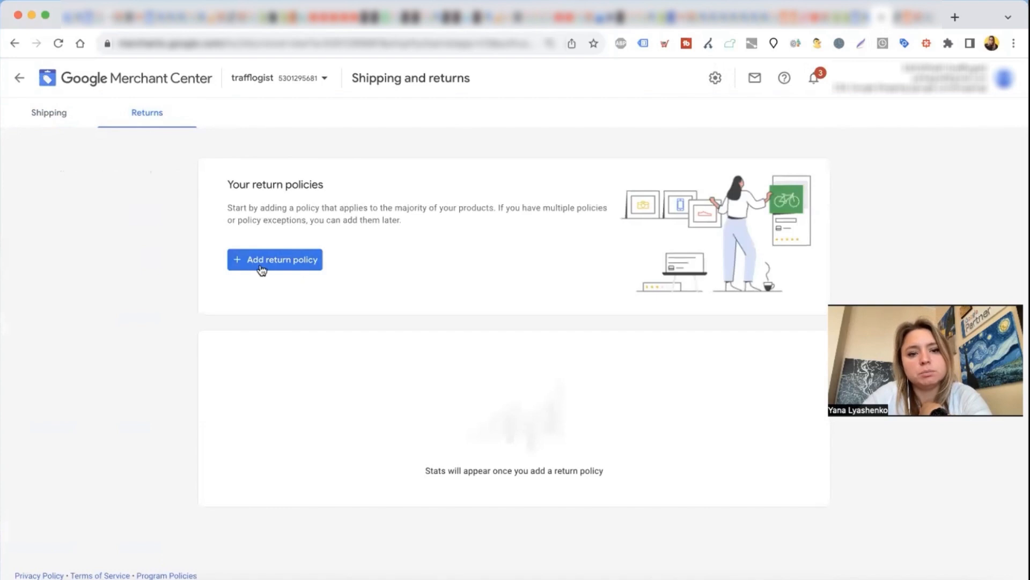
# - Open the Sales tax settings, look at the tax categories and return to the sales tax setup
pyautogui.click(718, 80)
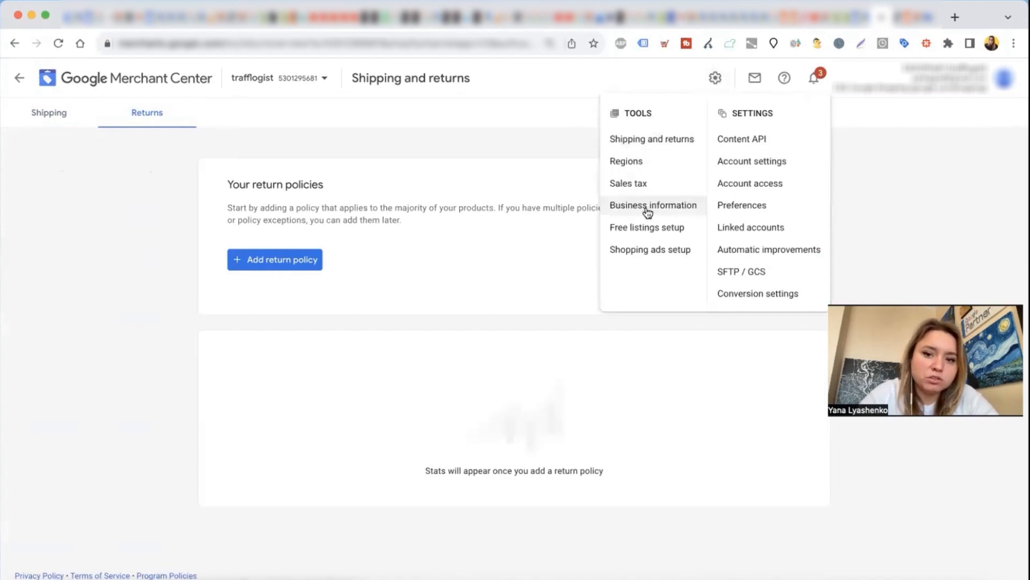
pyautogui.click(642, 189)
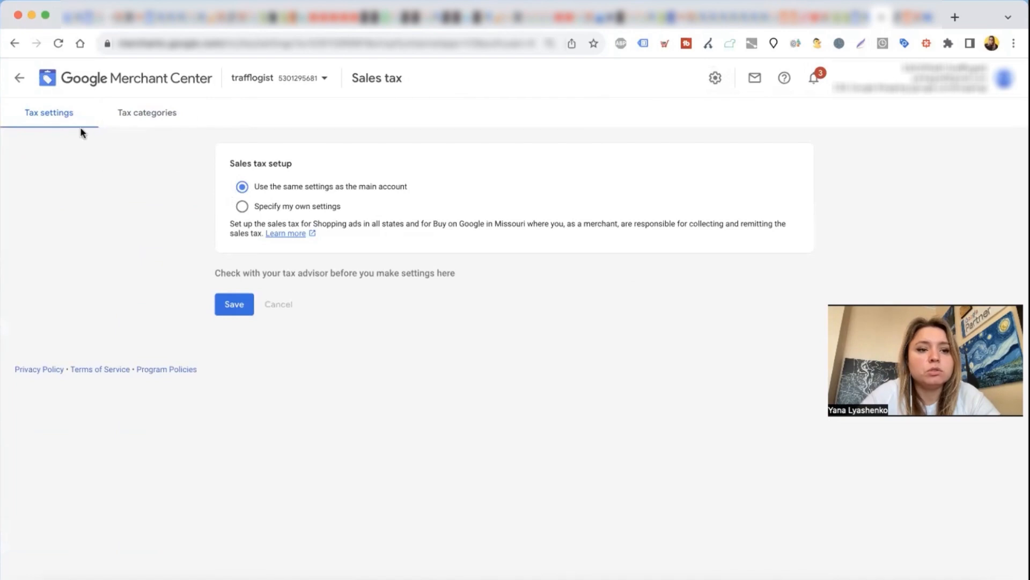
pyautogui.click(133, 113)
pyautogui.click(41, 124)
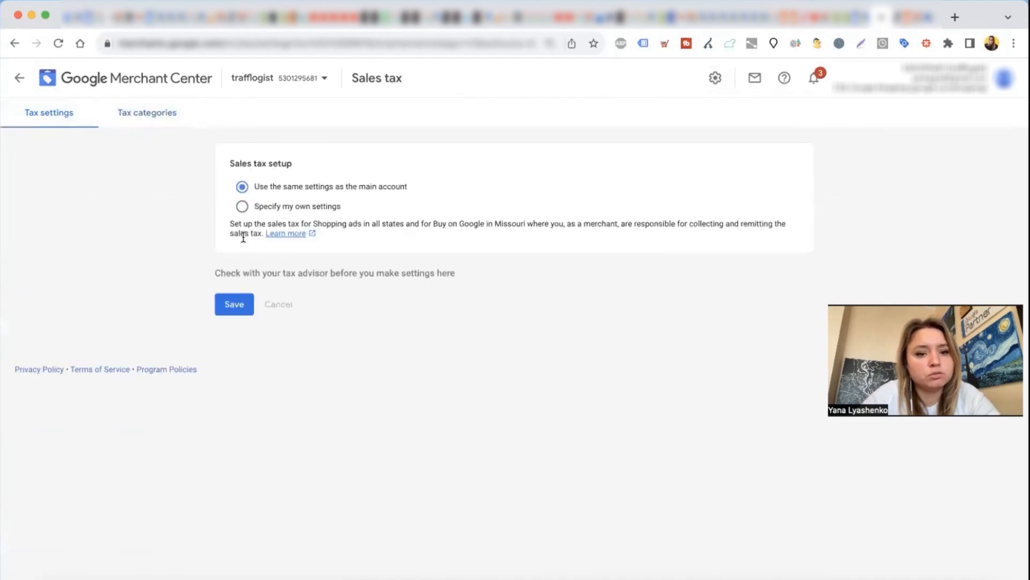
# - Try own sales tax settings with Google-determined sales tax for all US states, and leave the page without saving
pyautogui.click(241, 207)
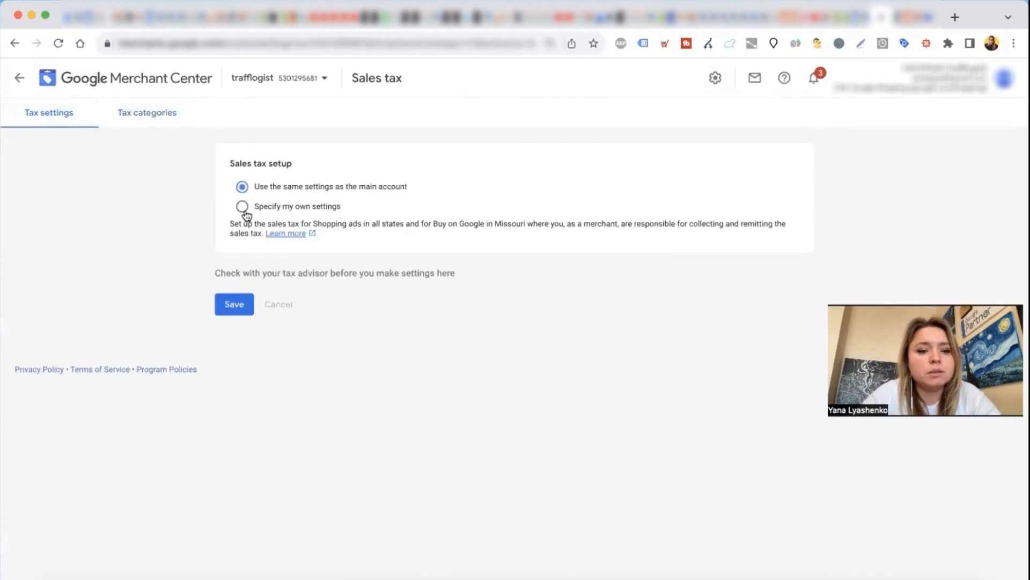
pyautogui.click(251, 306)
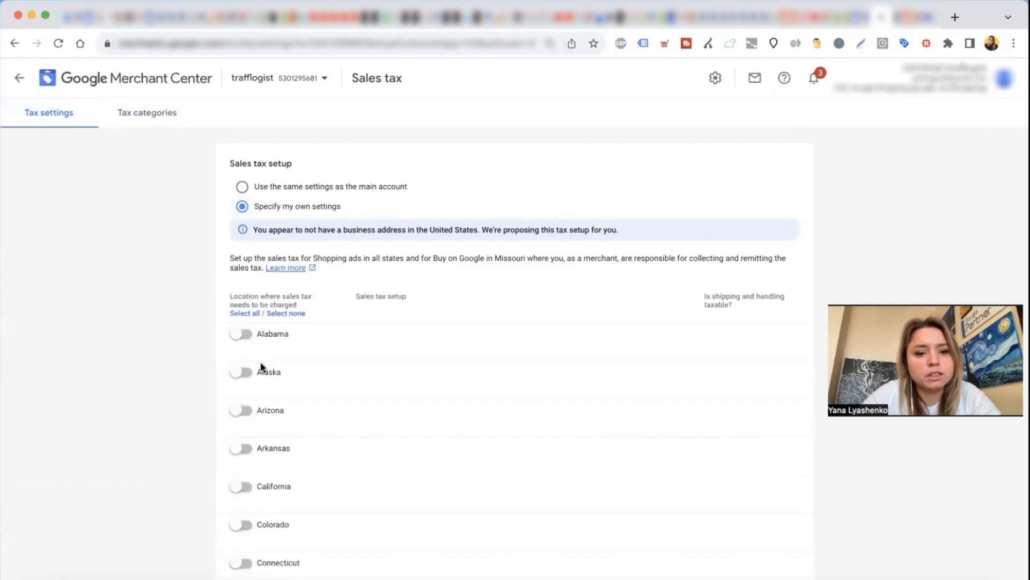
pyautogui.scroll(-2, 247, 322)
pyautogui.click(246, 239)
pyautogui.scroll(-15, 290, 387)
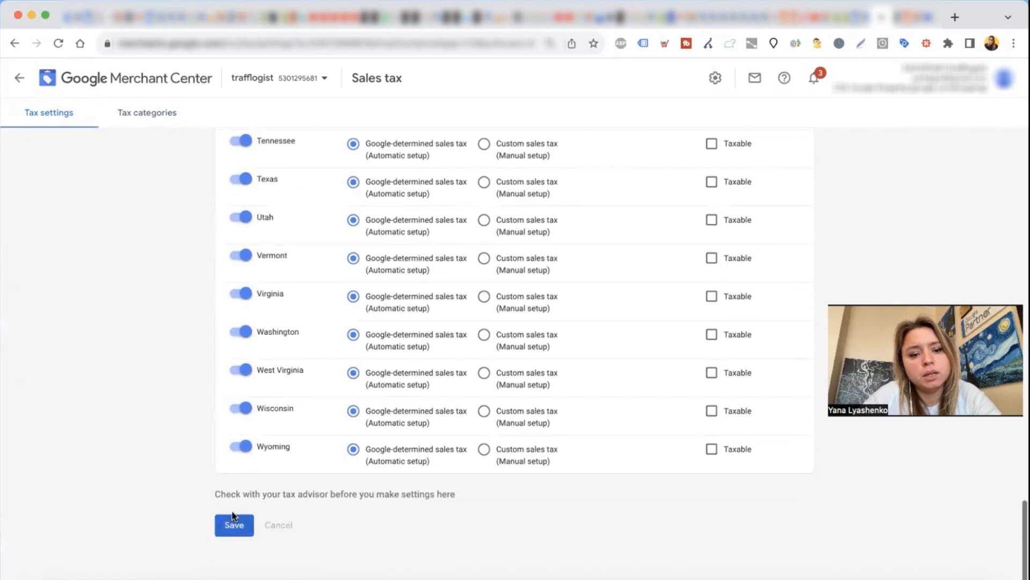
pyautogui.scroll(20, 167, 352)
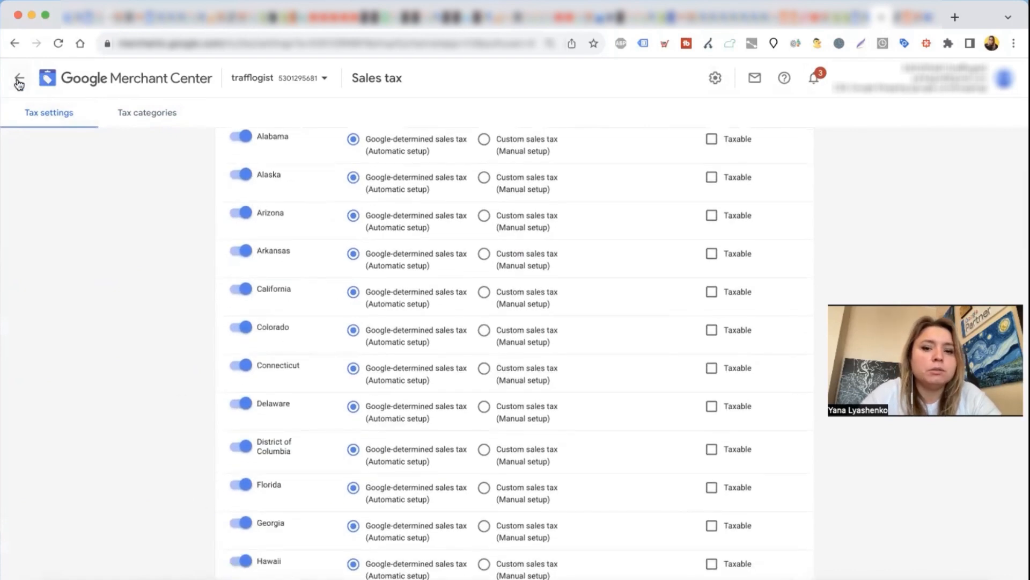
pyautogui.click(18, 81)
pyautogui.click(629, 362)
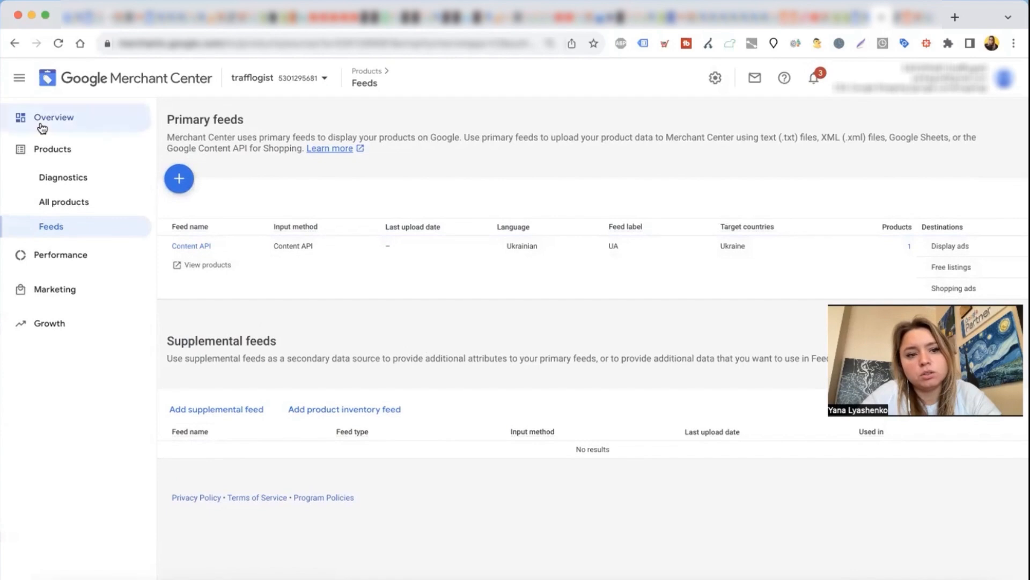
# - Check the product diagnostics' item issues, and switch to Google Ads to review the Performance Max-1 overview and its policy review status
pyautogui.click(60, 177)
pyautogui.moveTo(242, 277)
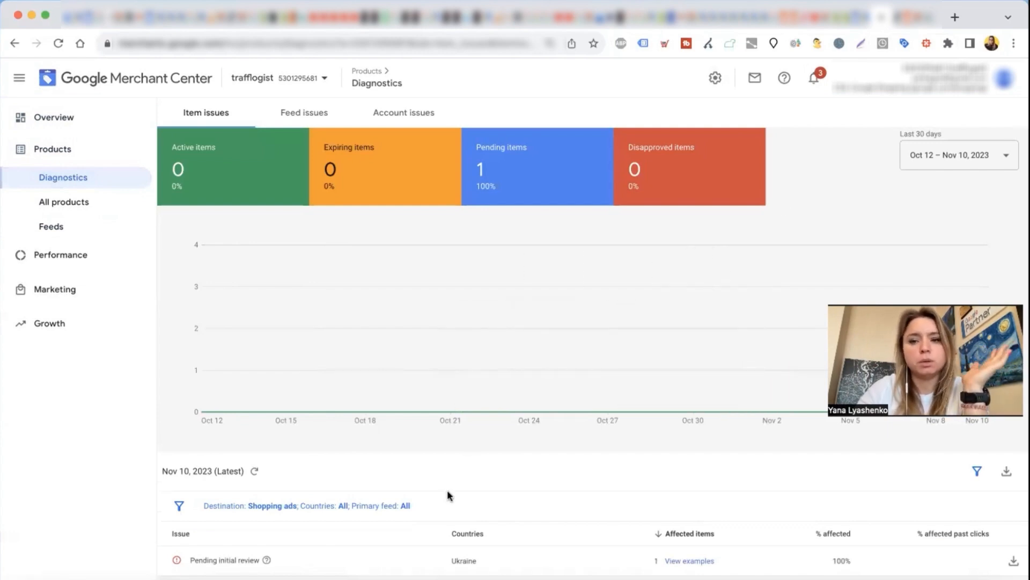
pyautogui.click(872, 17)
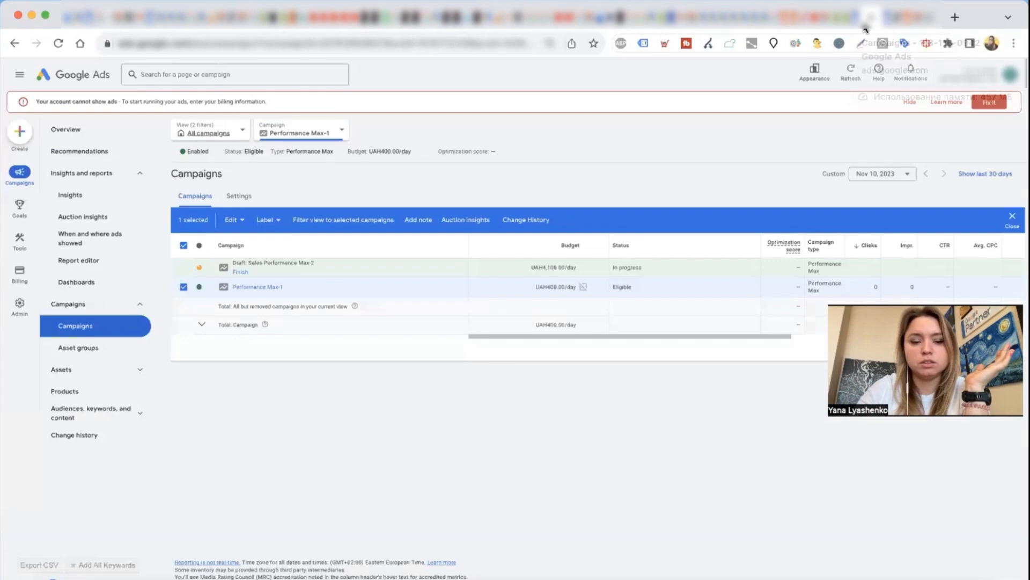
pyautogui.click(256, 286)
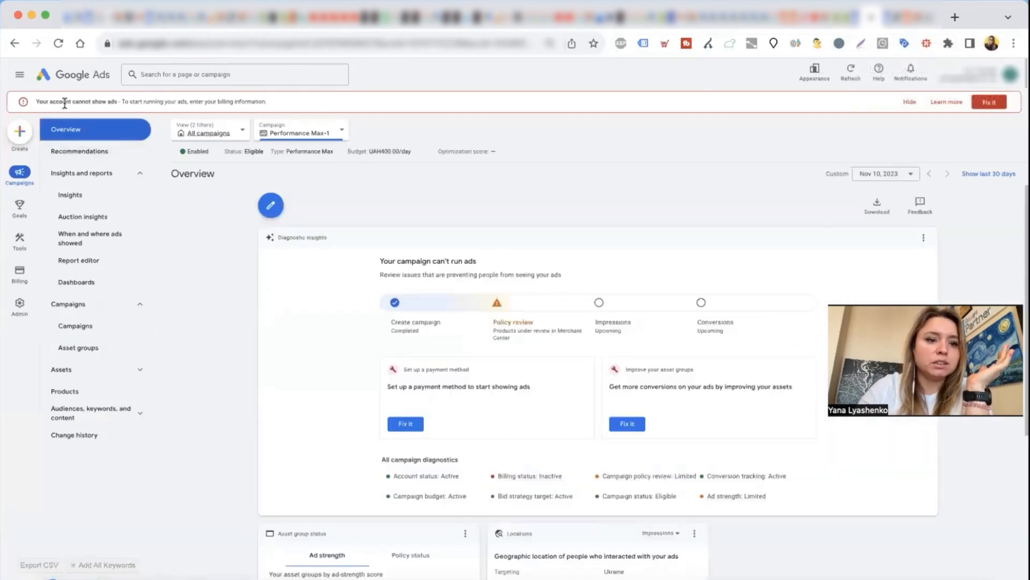
pyautogui.moveTo(490, 322); pyautogui.dragTo(514, 339)
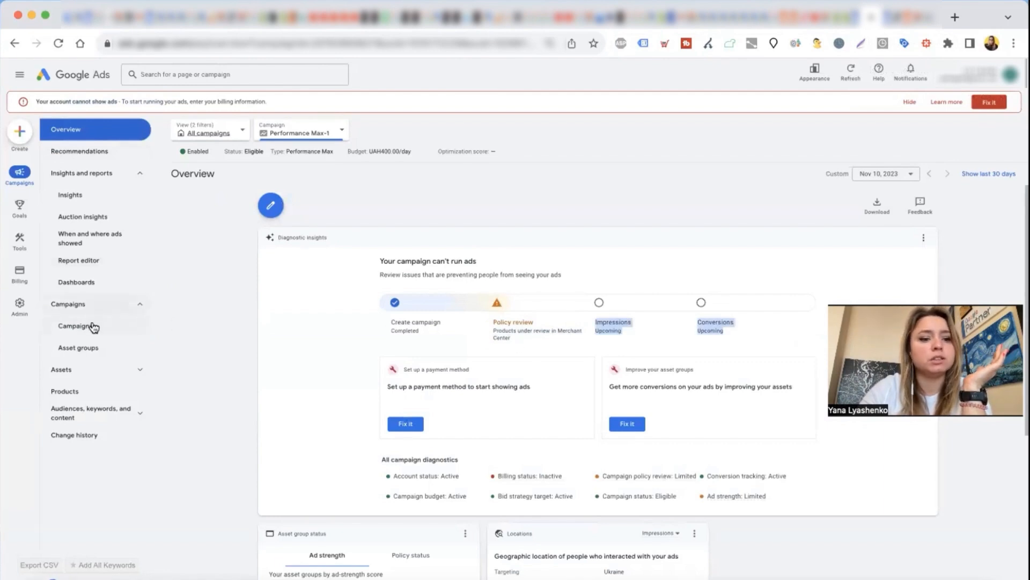
# - Open the campaign's Products page, dismiss the issue-filter tip, and visit the billing setup before returning to the products
pyautogui.click(76, 397)
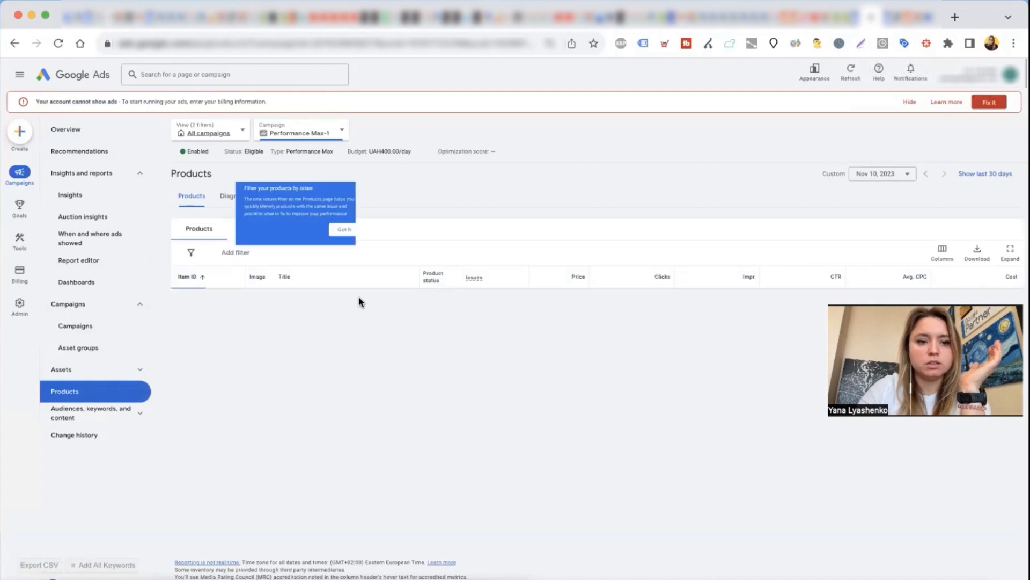
pyautogui.click(372, 226)
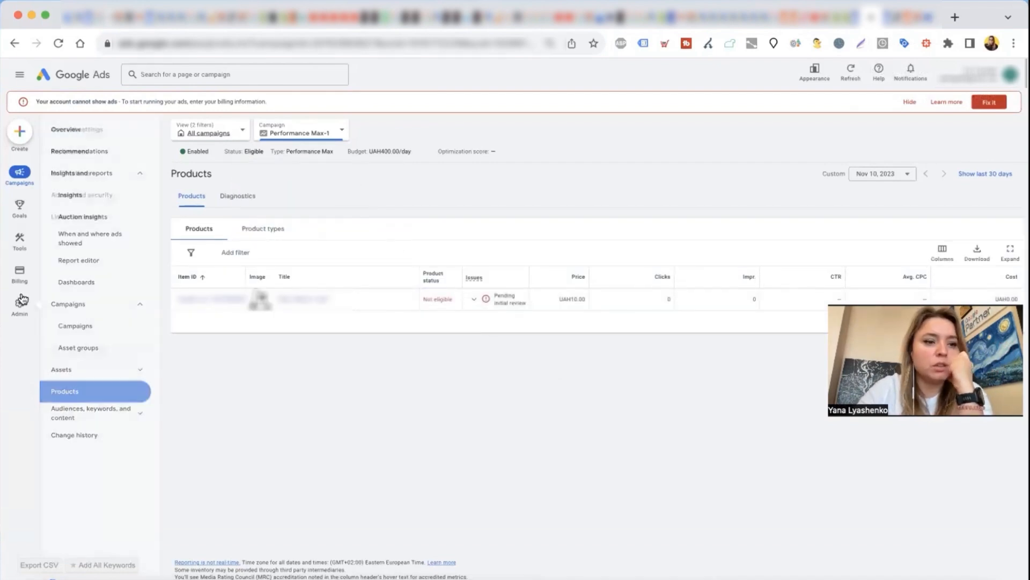
pyautogui.click(21, 278)
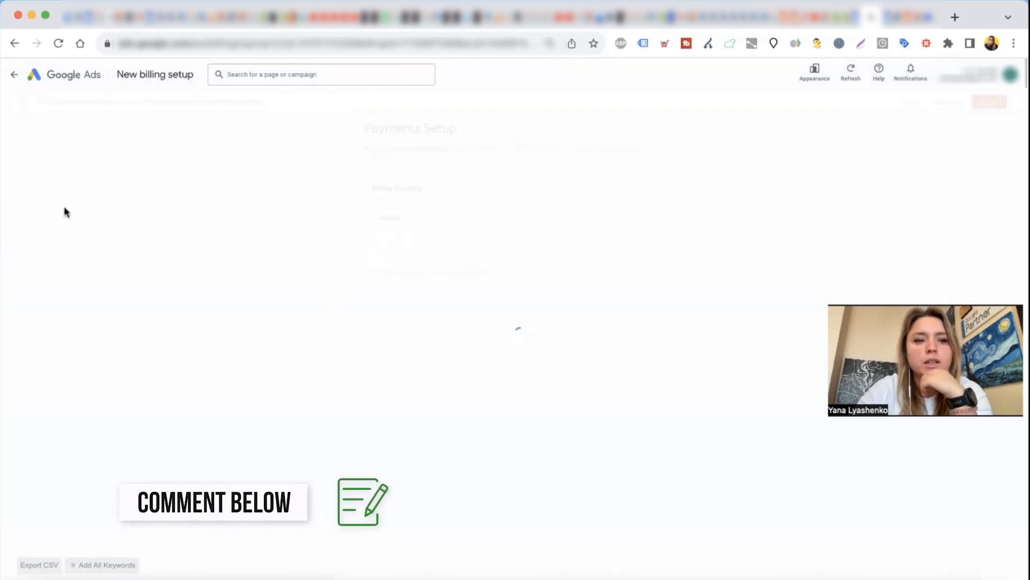
pyautogui.click(16, 80)
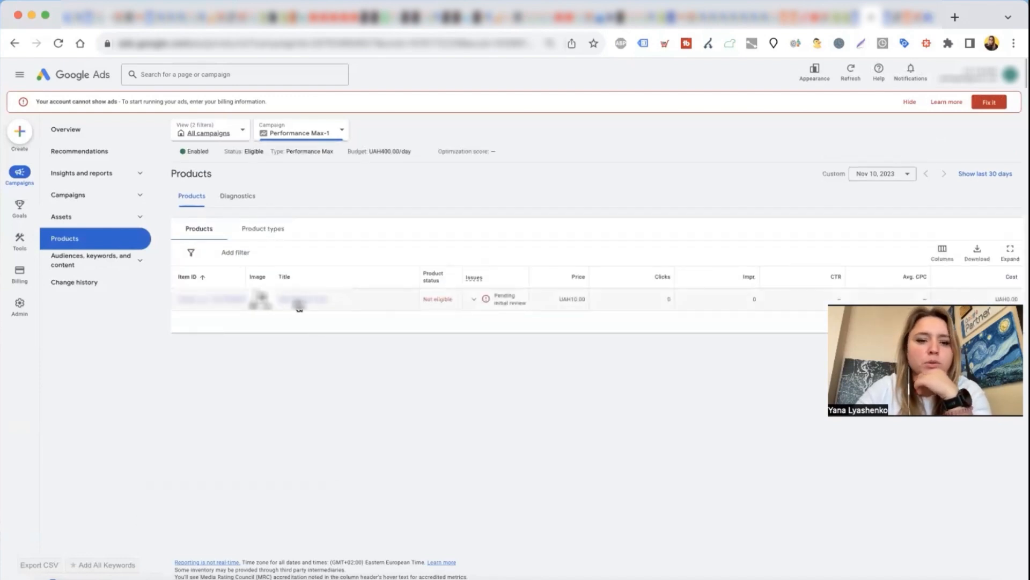
# - Open the Short Sleeve T sjort product in the campaign and review its status, issues and attributes
pyautogui.click(299, 299)
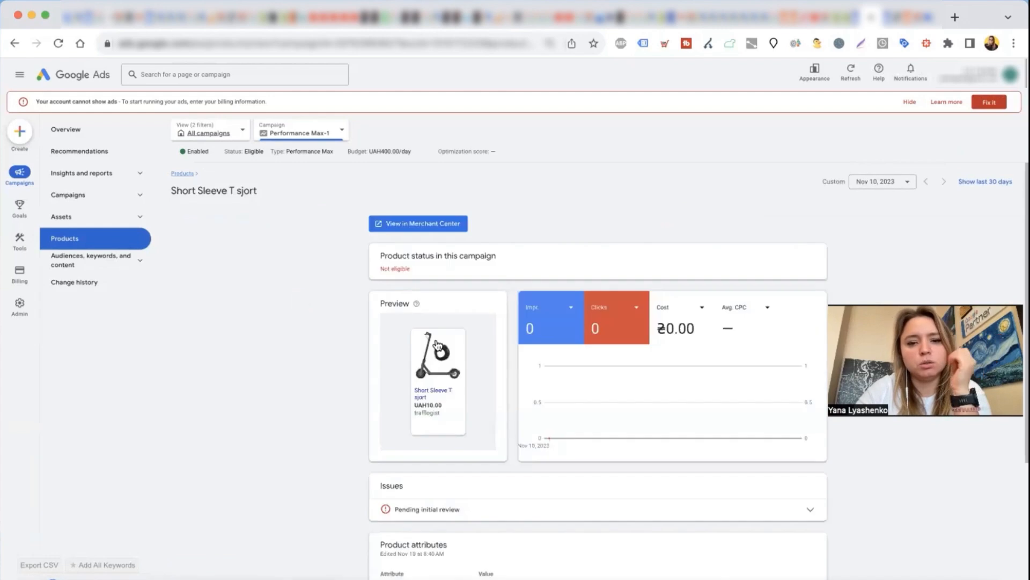
pyautogui.scroll(-4, 411, 416)
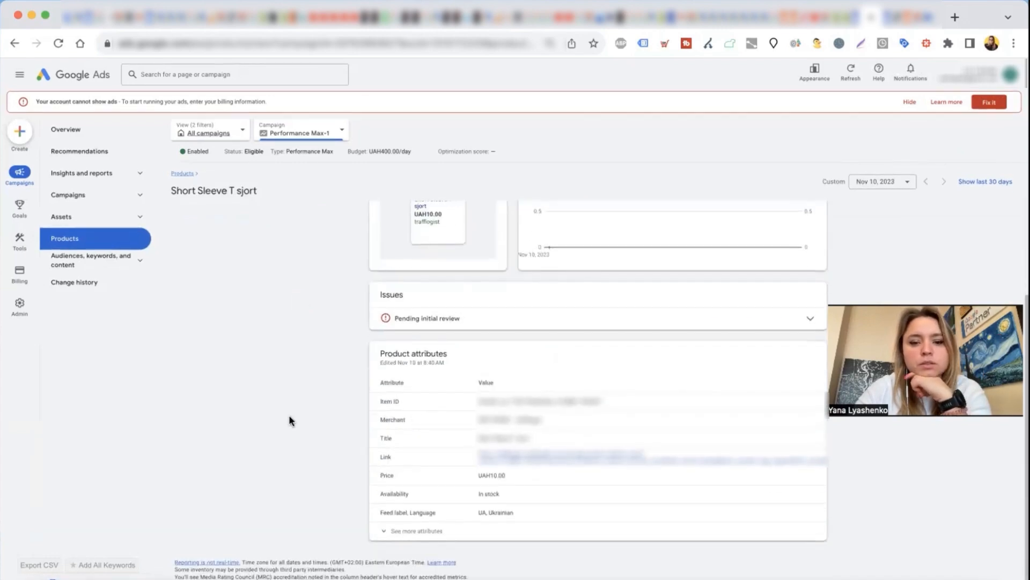
pyautogui.scroll(4, 290, 416)
# - Revisit the billing setup page, return to the product details and expand the Campaigns section
pyautogui.moveTo(17, 285)
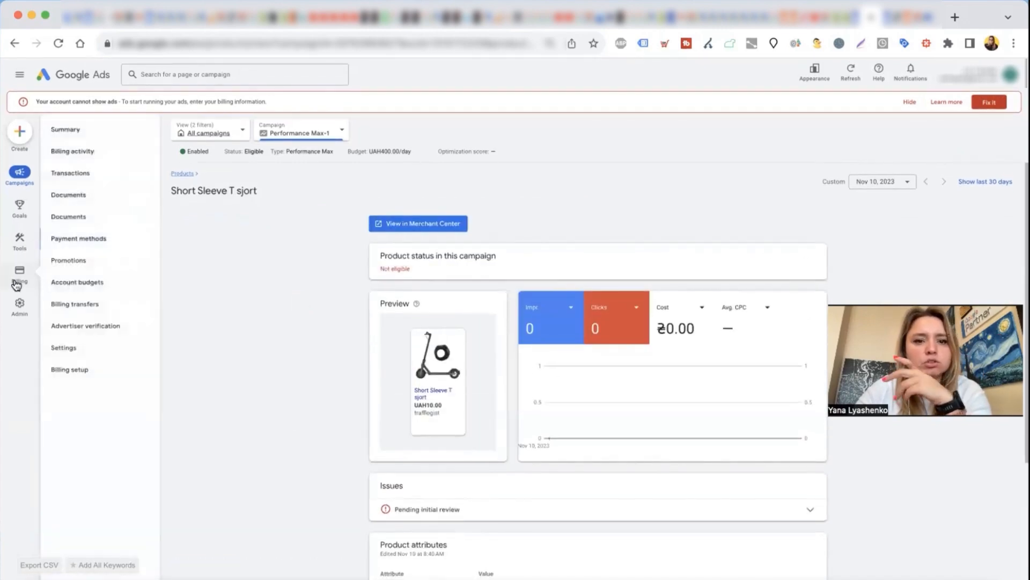
pyautogui.click(22, 280)
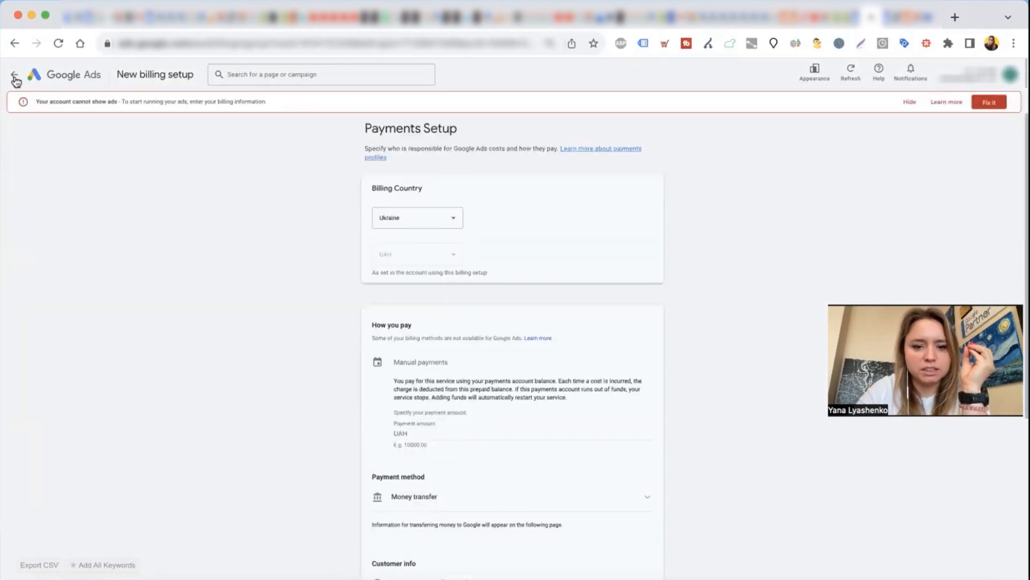
pyautogui.click(15, 77)
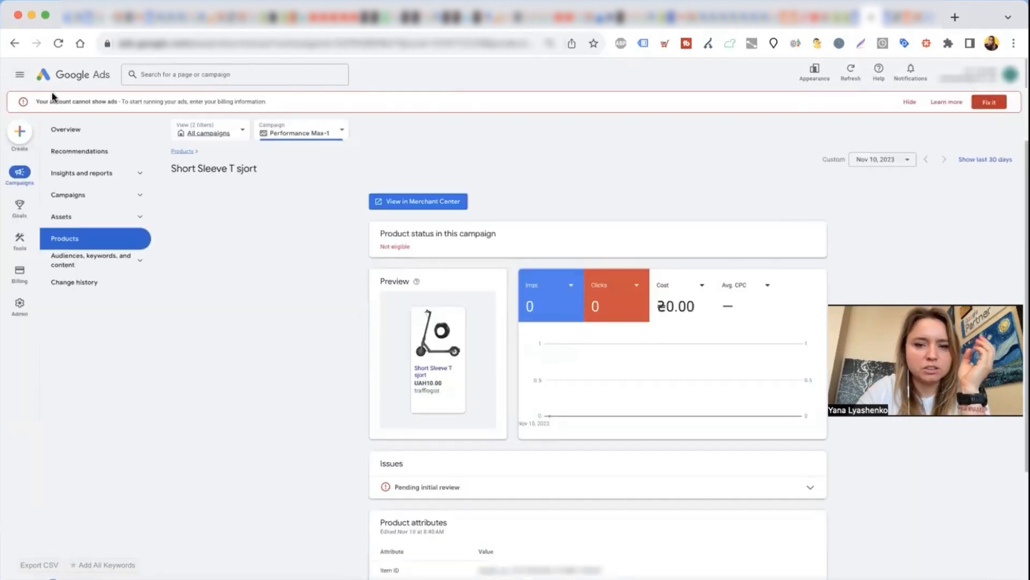
pyautogui.click(86, 201)
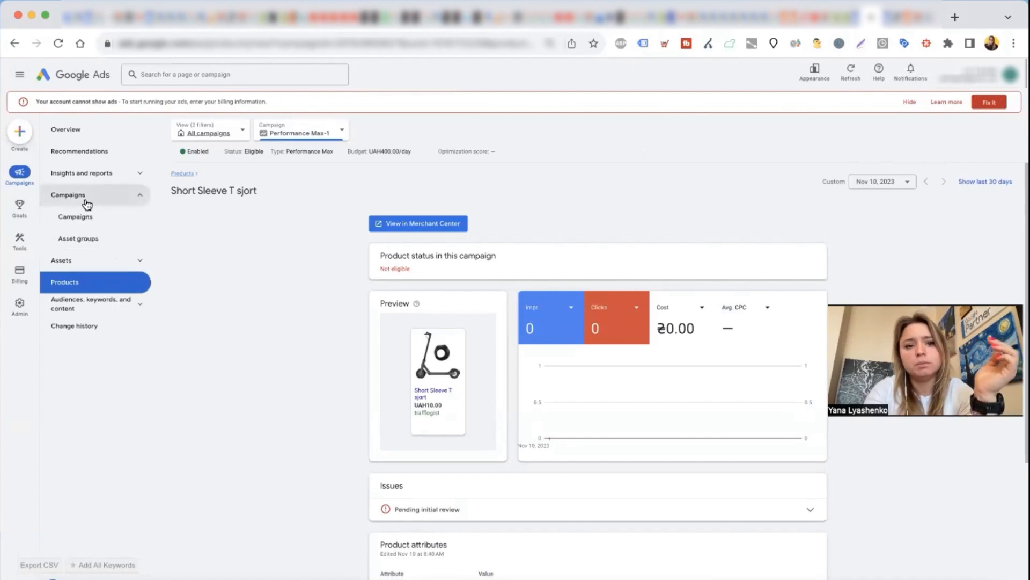